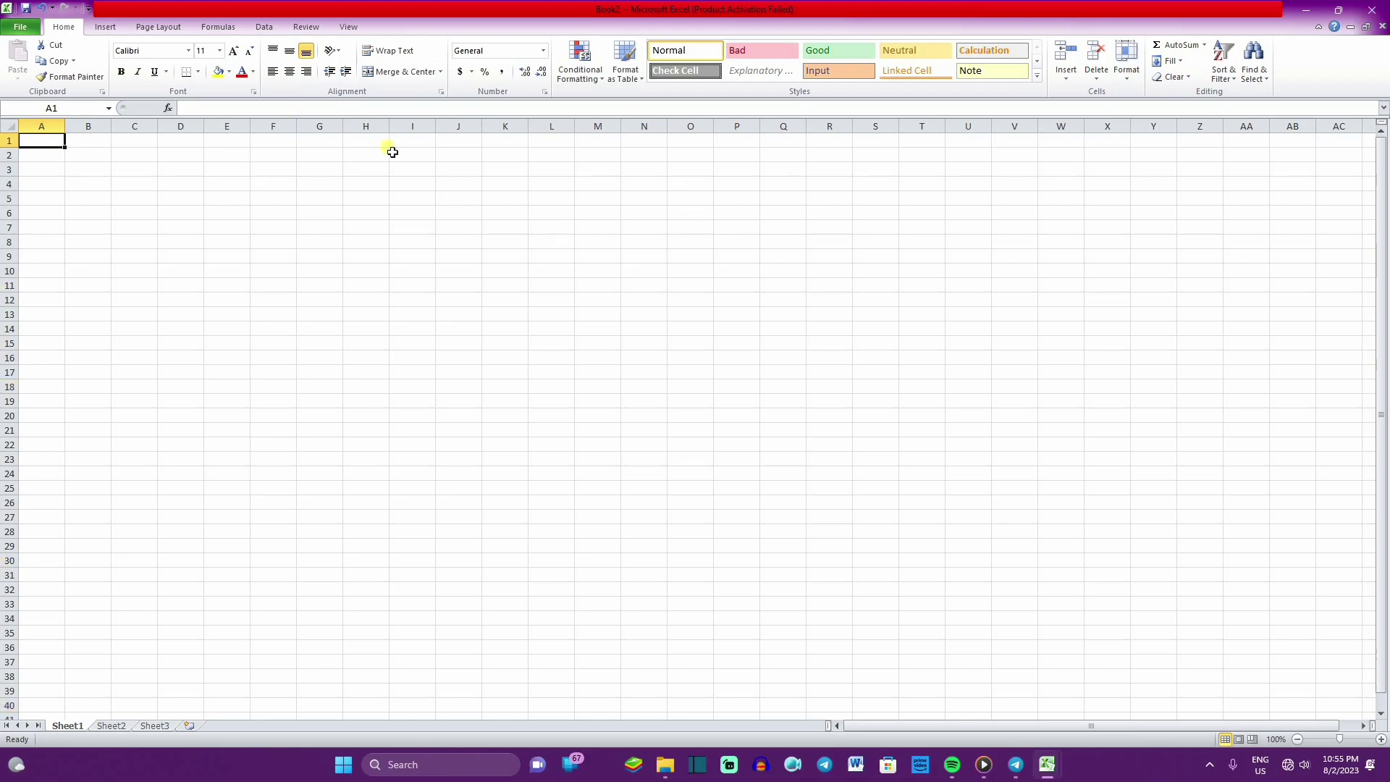
Select B2 and then A1, and look through the Format and Orientation menus without changing anything.
left_click(87, 157)
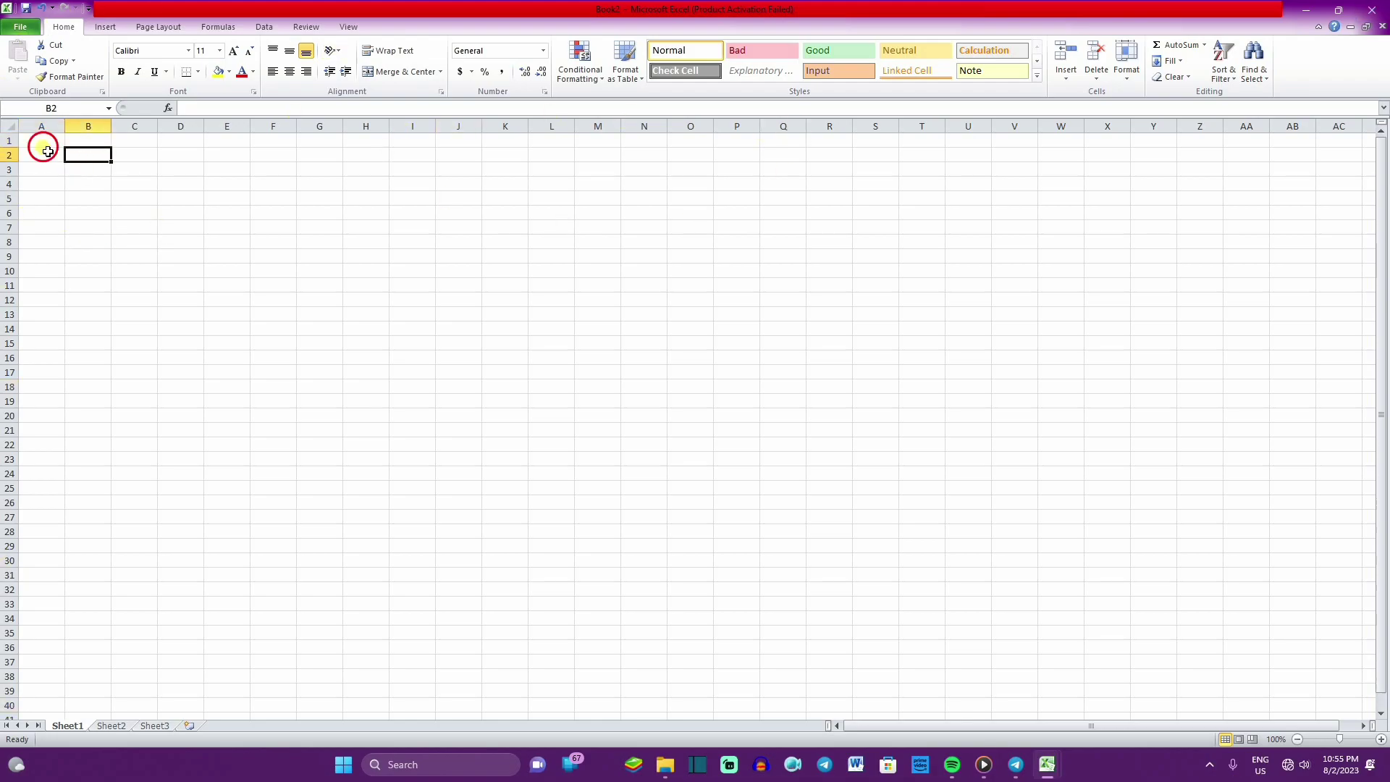
left_click(40, 143)
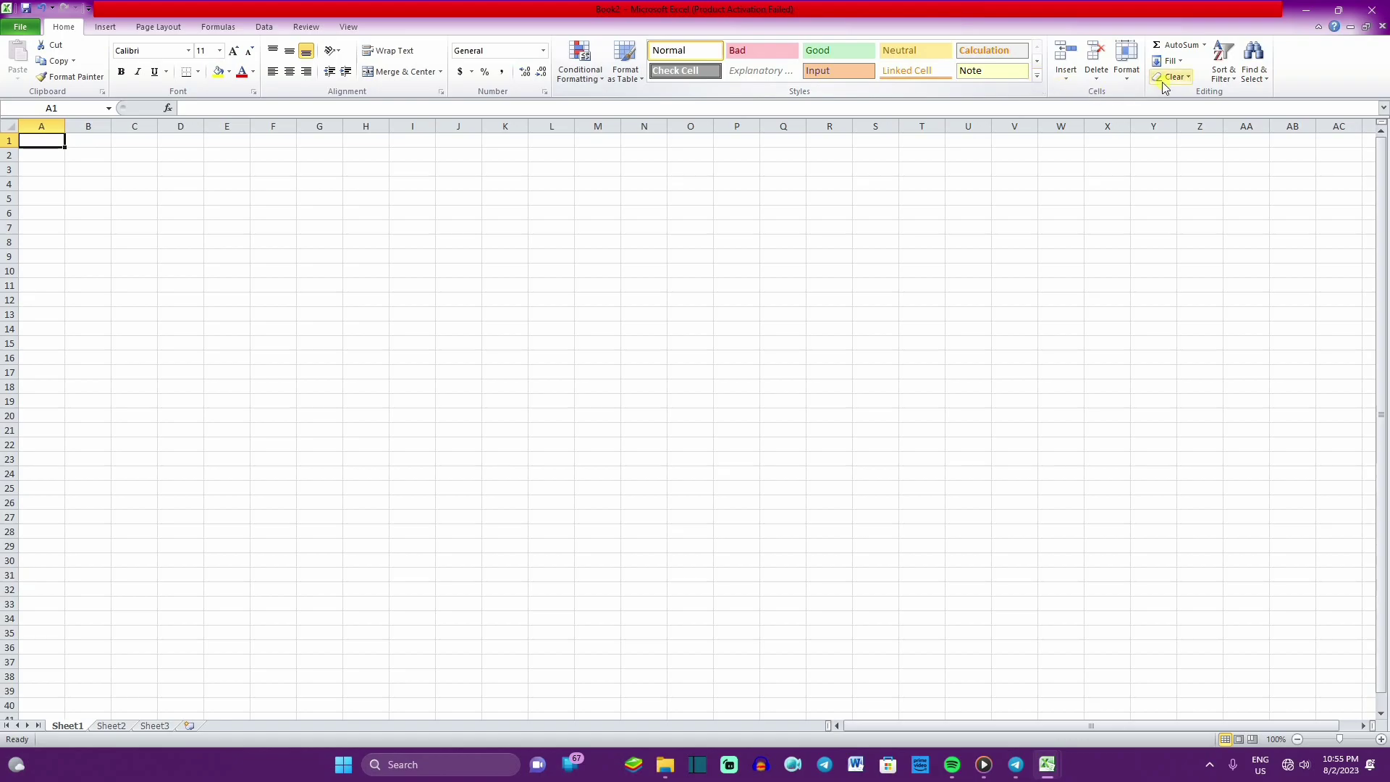
left_click(1130, 79)
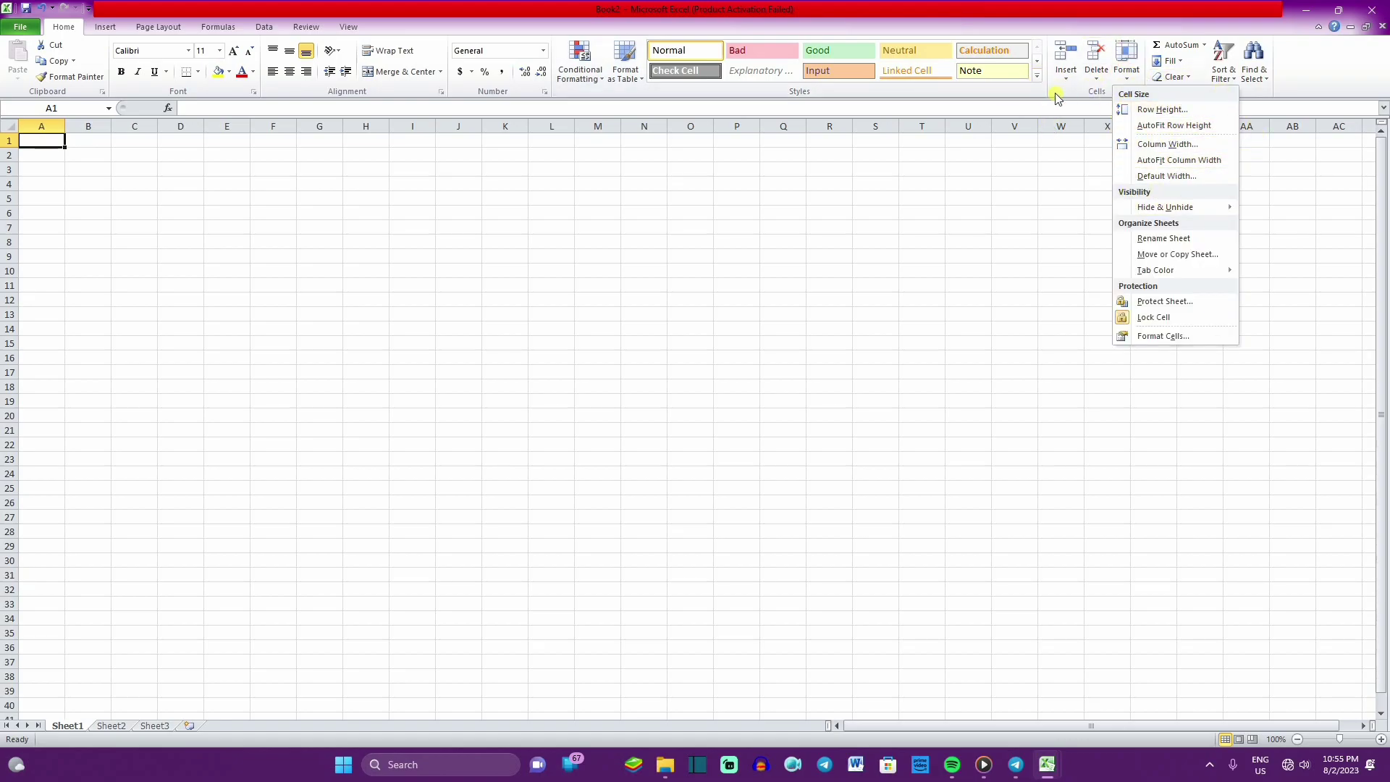
left_click(1013, 90)
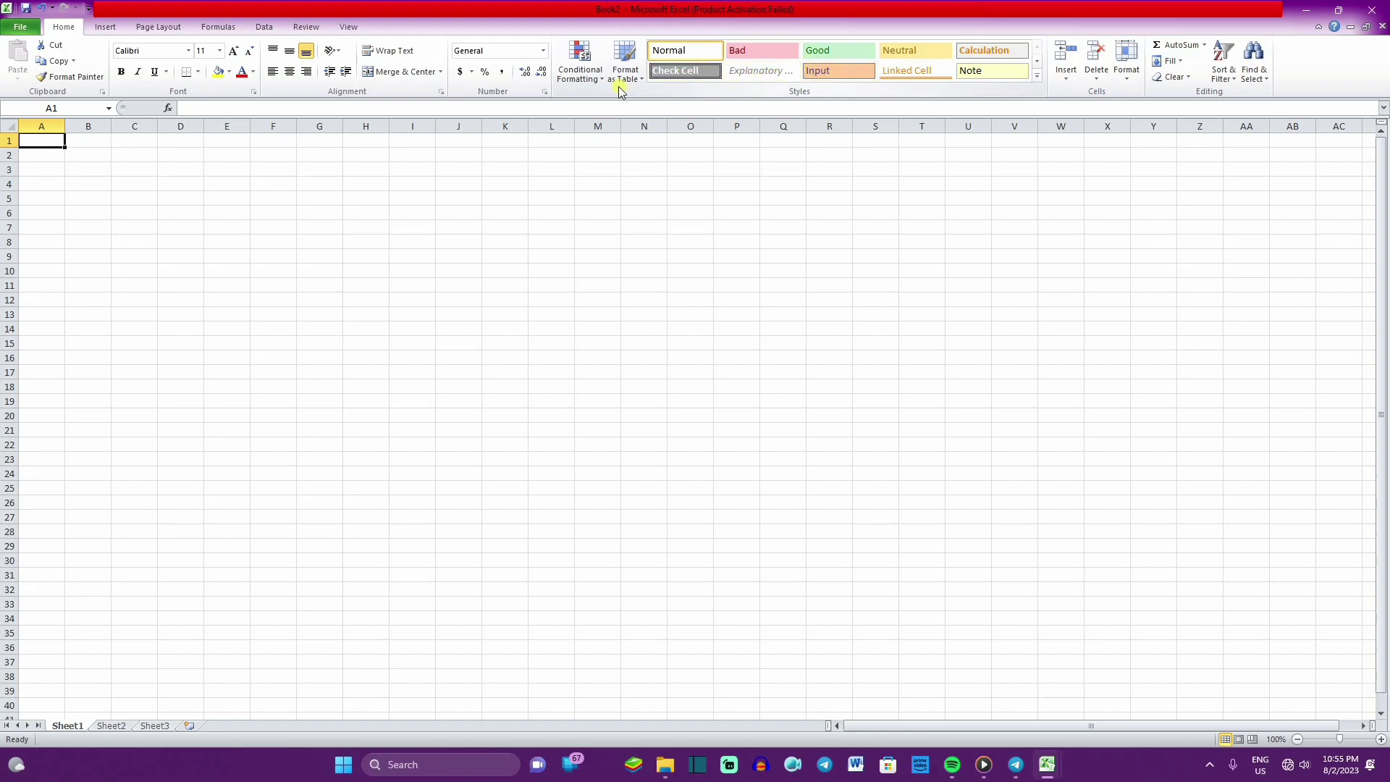
left_click(326, 53)
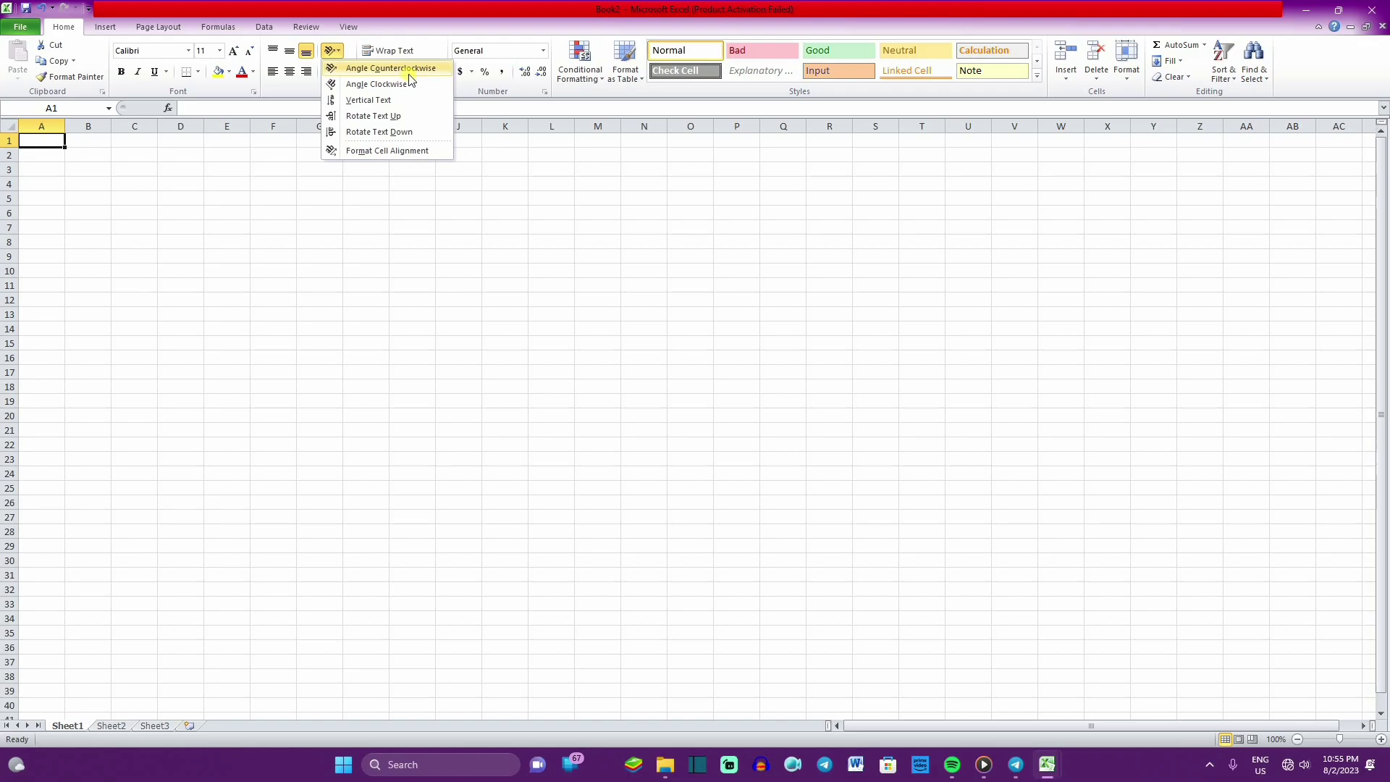
left_click(557, 212)
Browse the Insert, Page Layout, Review, Formulas and Data ribbons, ending back on Home.
left_click(110, 27)
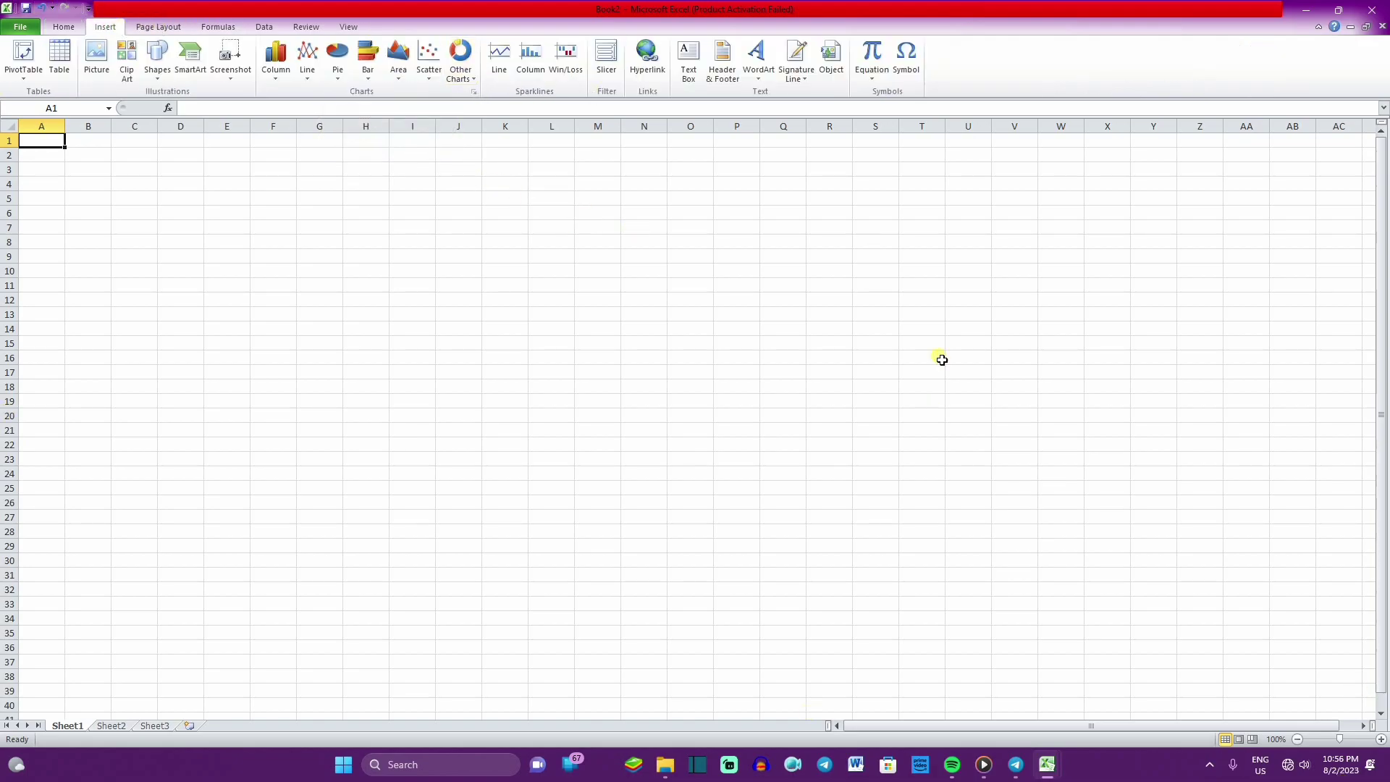
left_click(159, 27)
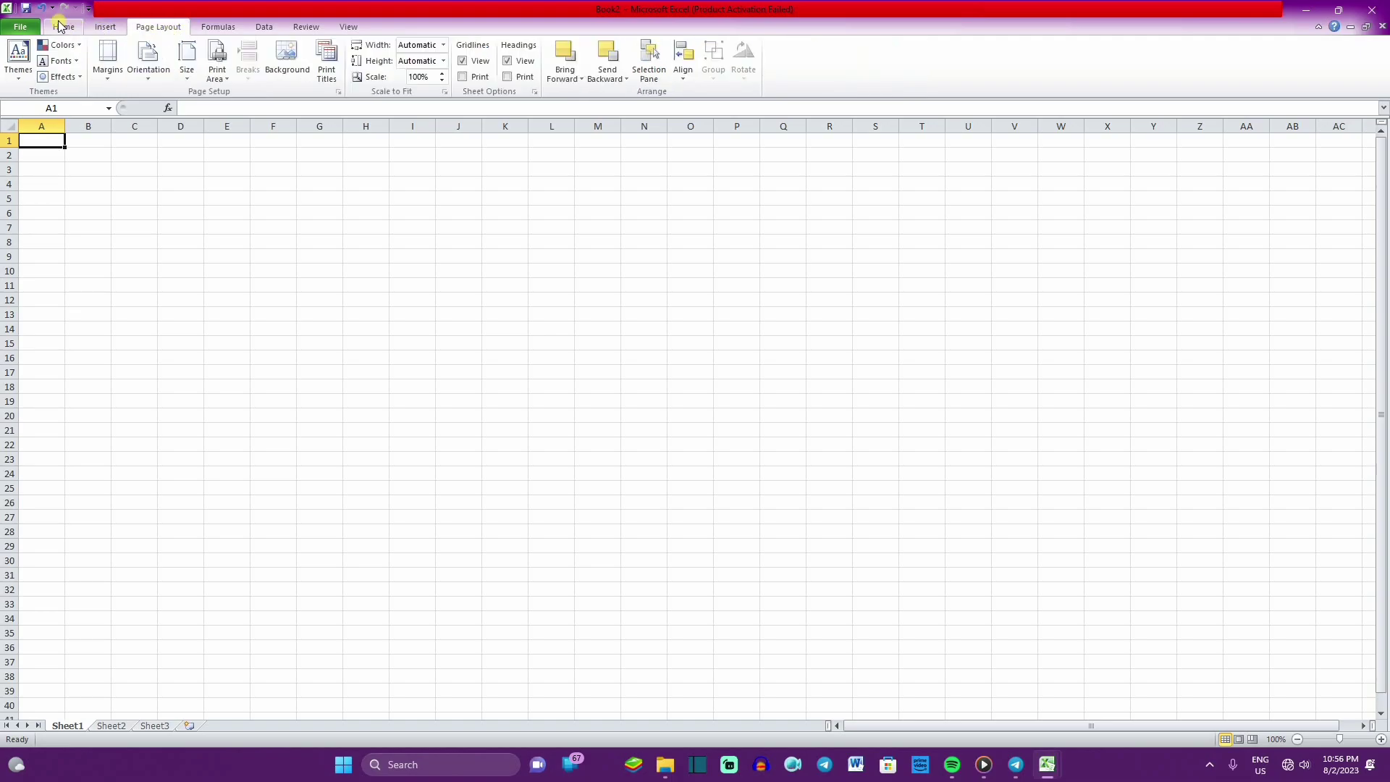
left_click(63, 27)
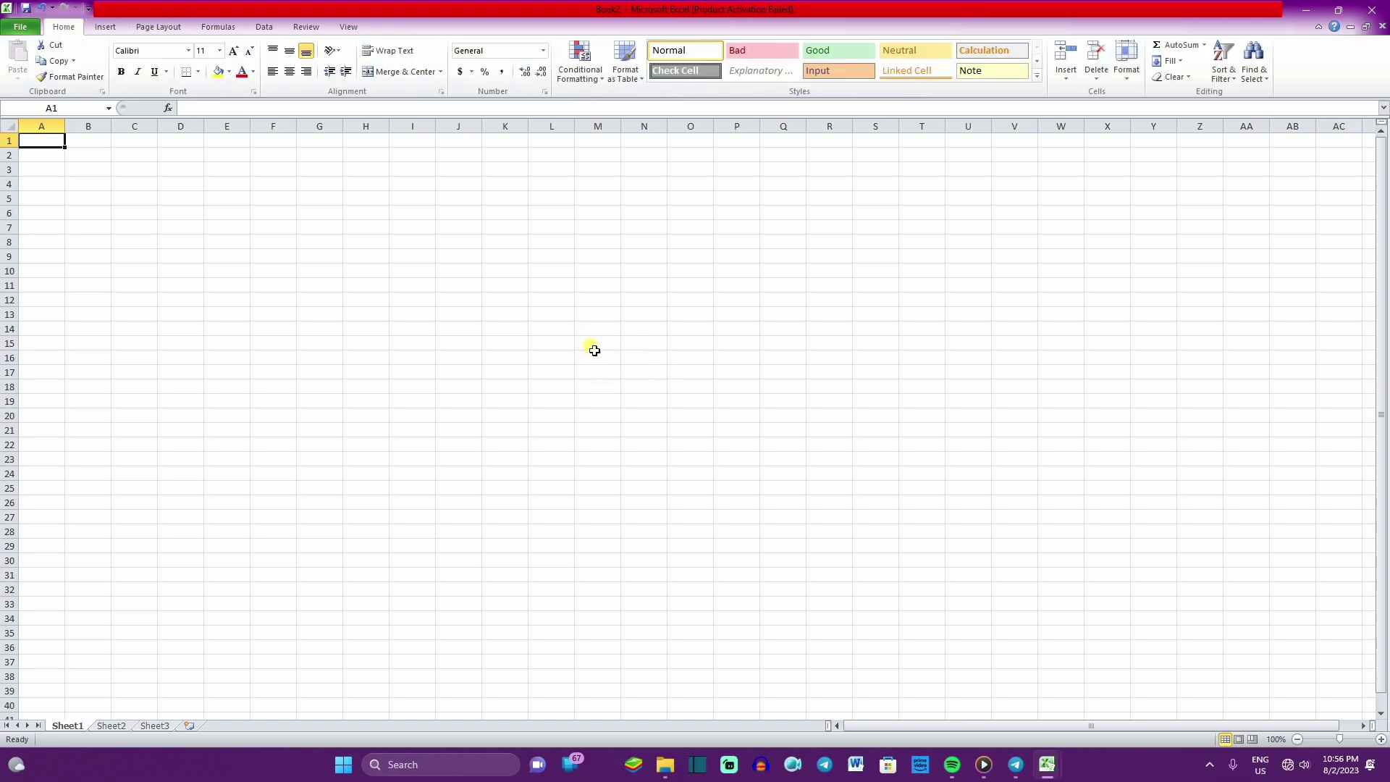
left_click(305, 27)
left_click(218, 27)
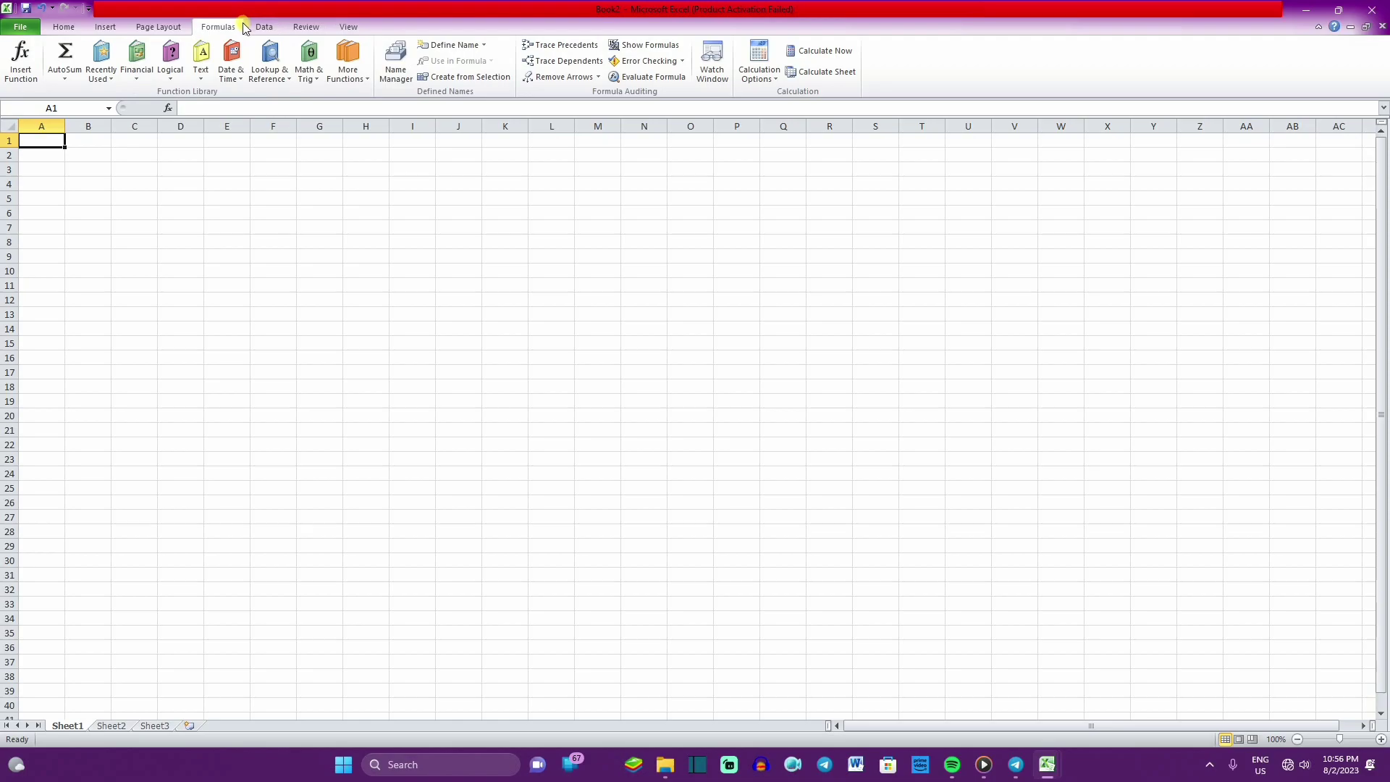
left_click(265, 26)
left_click(221, 28)
left_click(64, 27)
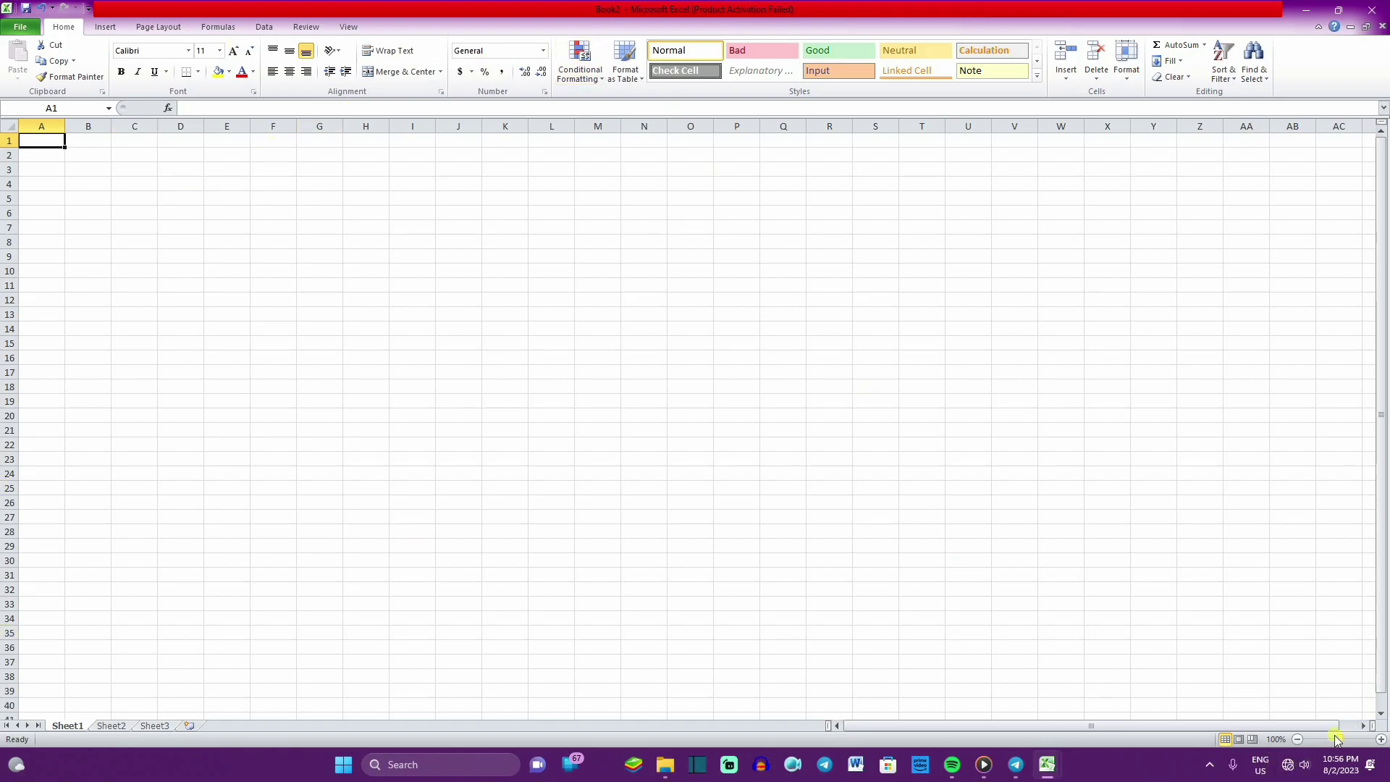
Zoom the sheet out to 80%, then back in through 120% to 140%.
left_click(1298, 739)
left_click(1297, 739)
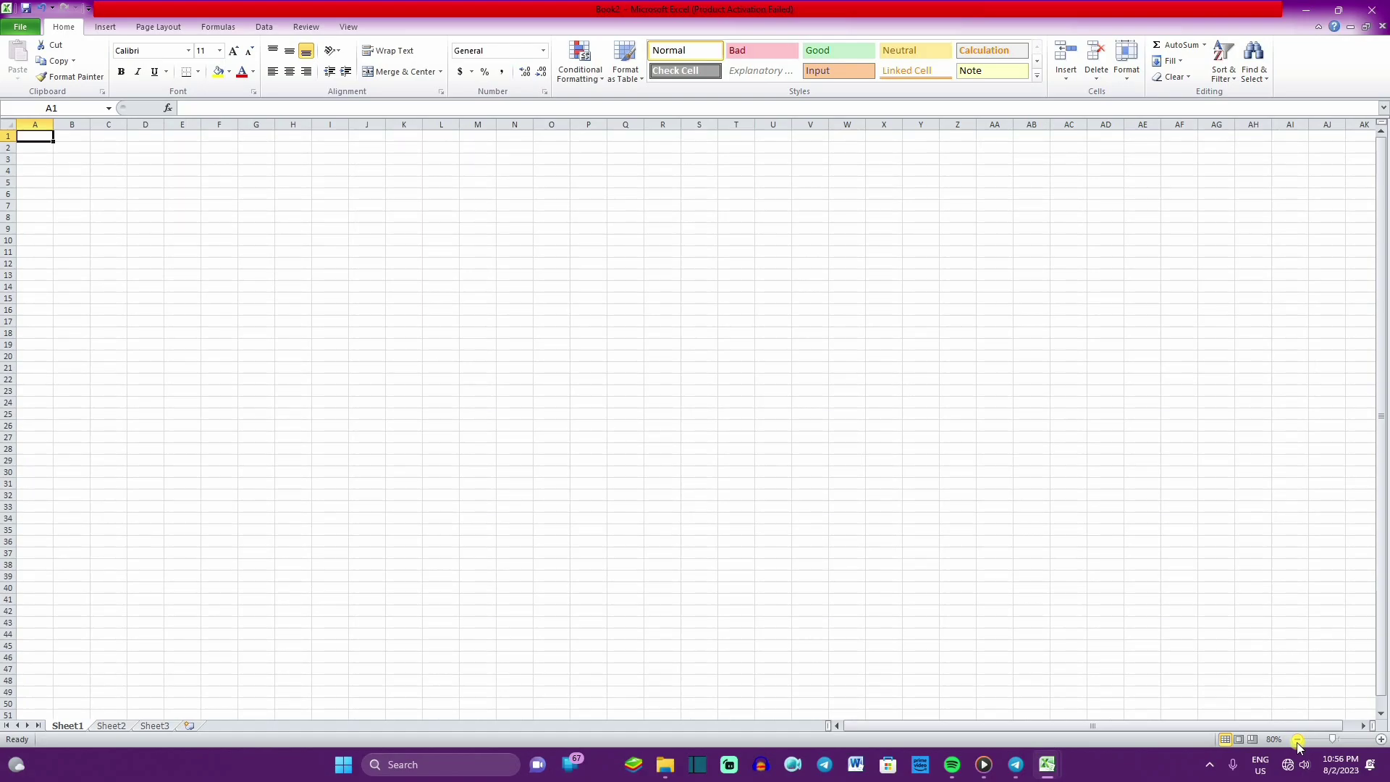
left_click(1381, 739)
left_click(1380, 739)
left_click(1380, 739)
left_click(1380, 739)
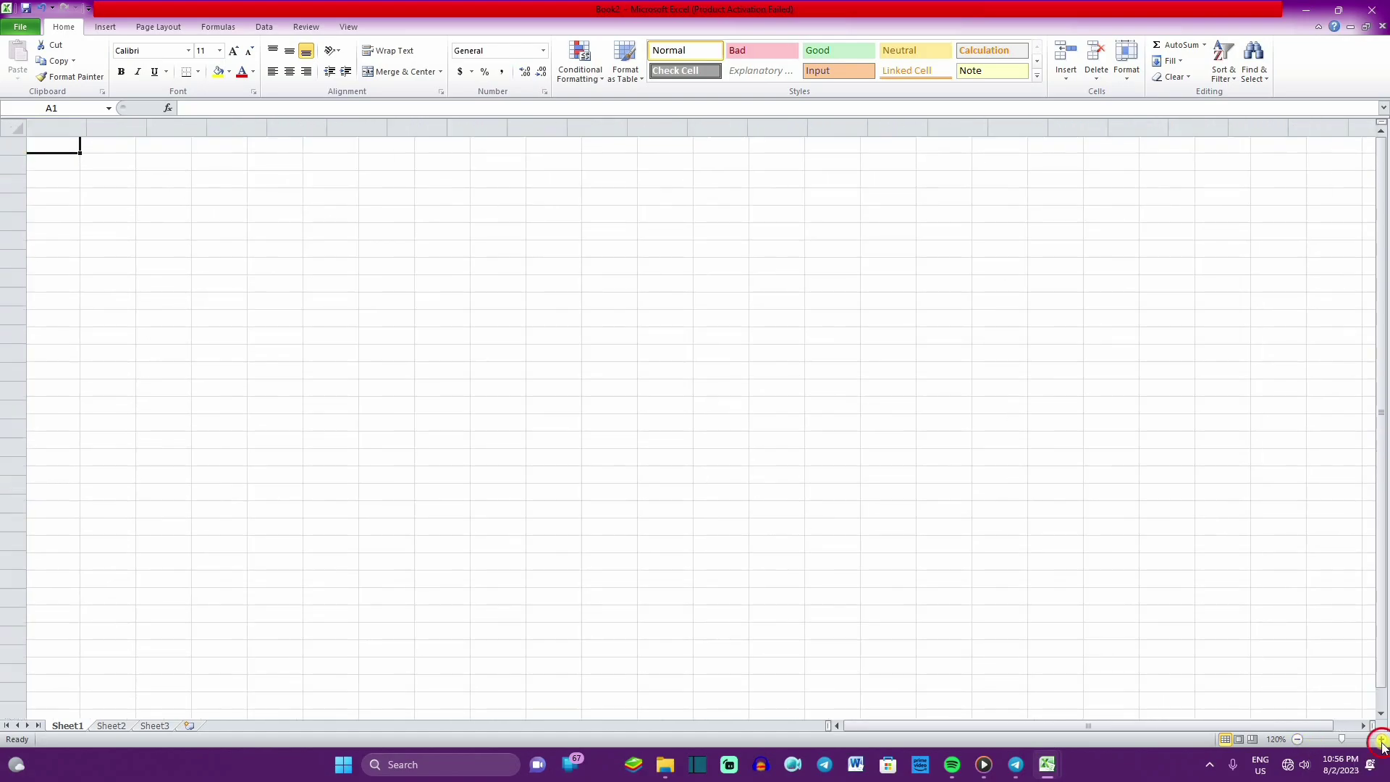
left_click(1380, 740)
left_click(1380, 739)
left_click(210, 311)
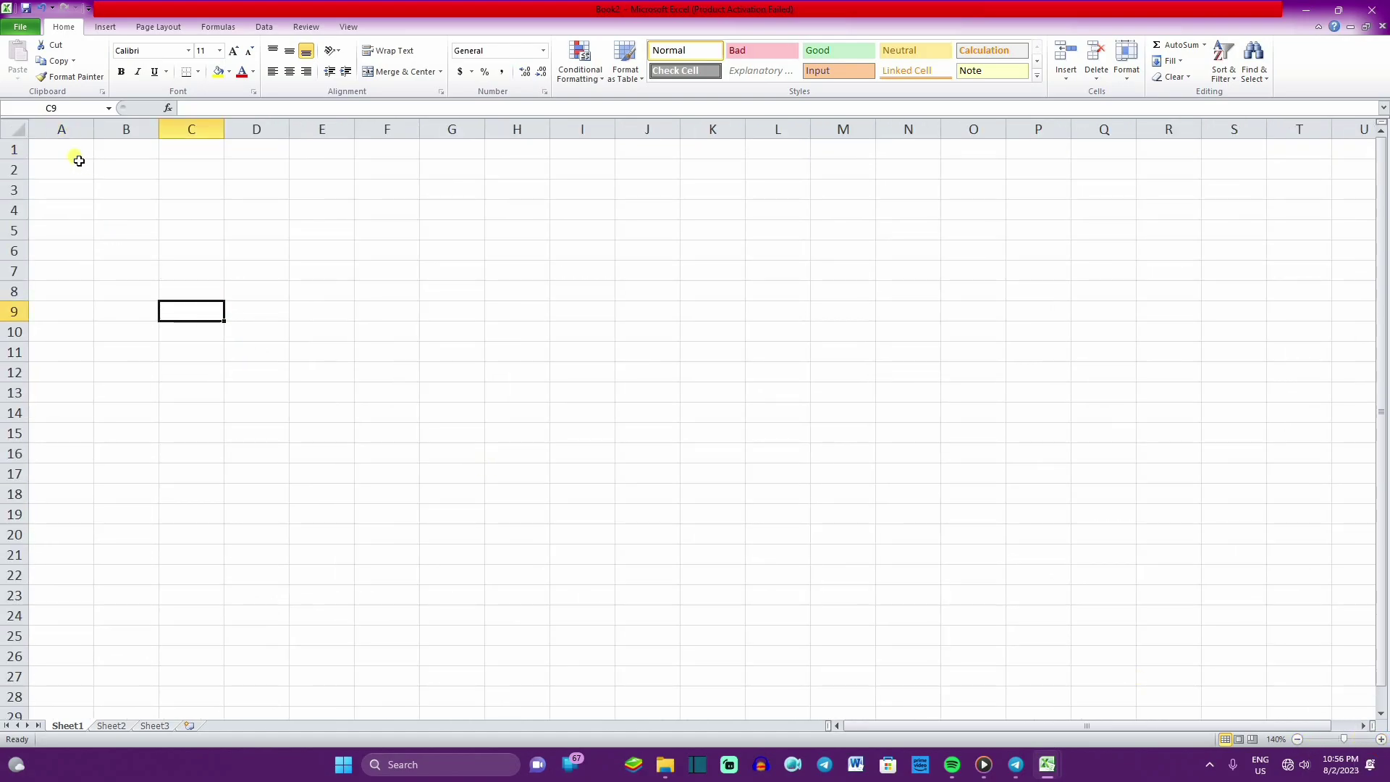
Select a few cells in rows 1–2, finishing with cell A1 active for the header.
left_click_drag(79, 161, 398, 159)
left_click(494, 171)
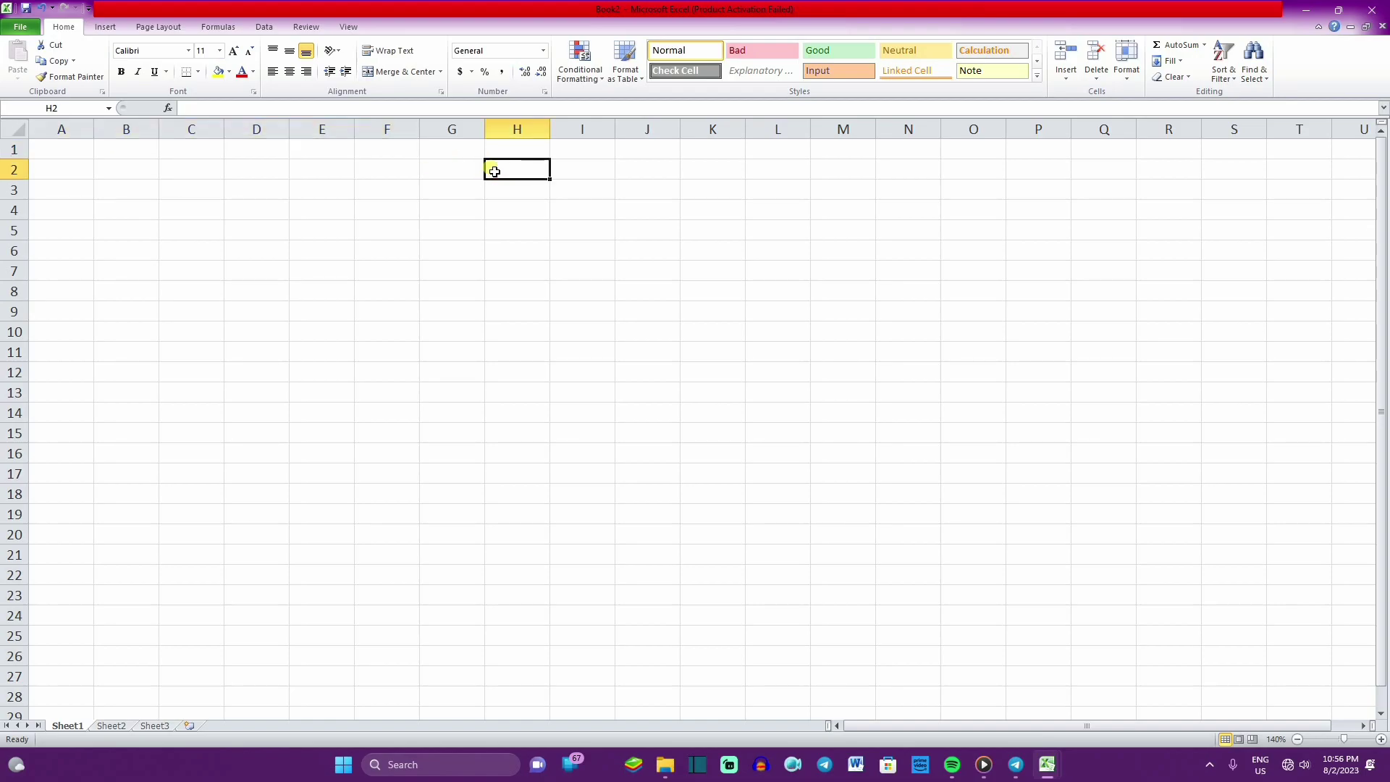
left_click(81, 172)
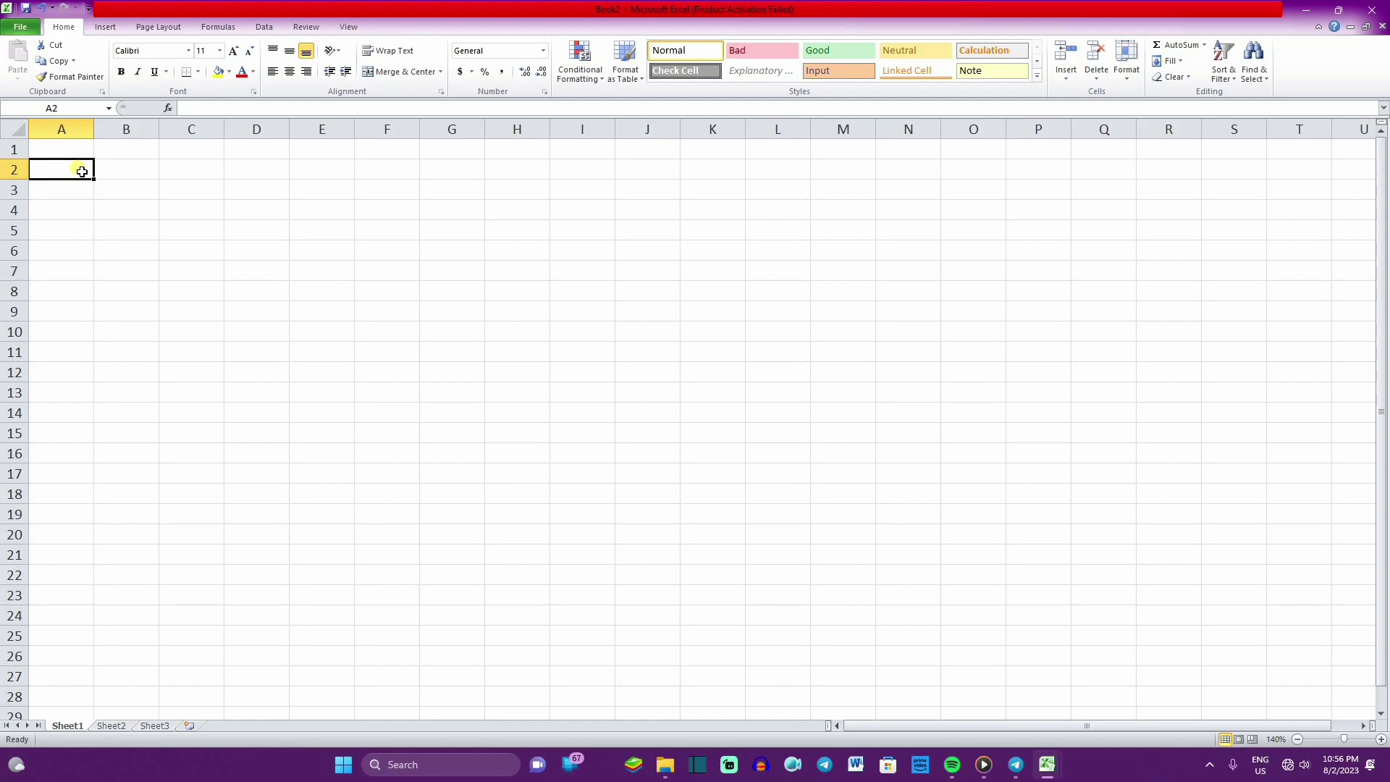
left_click(44, 150)
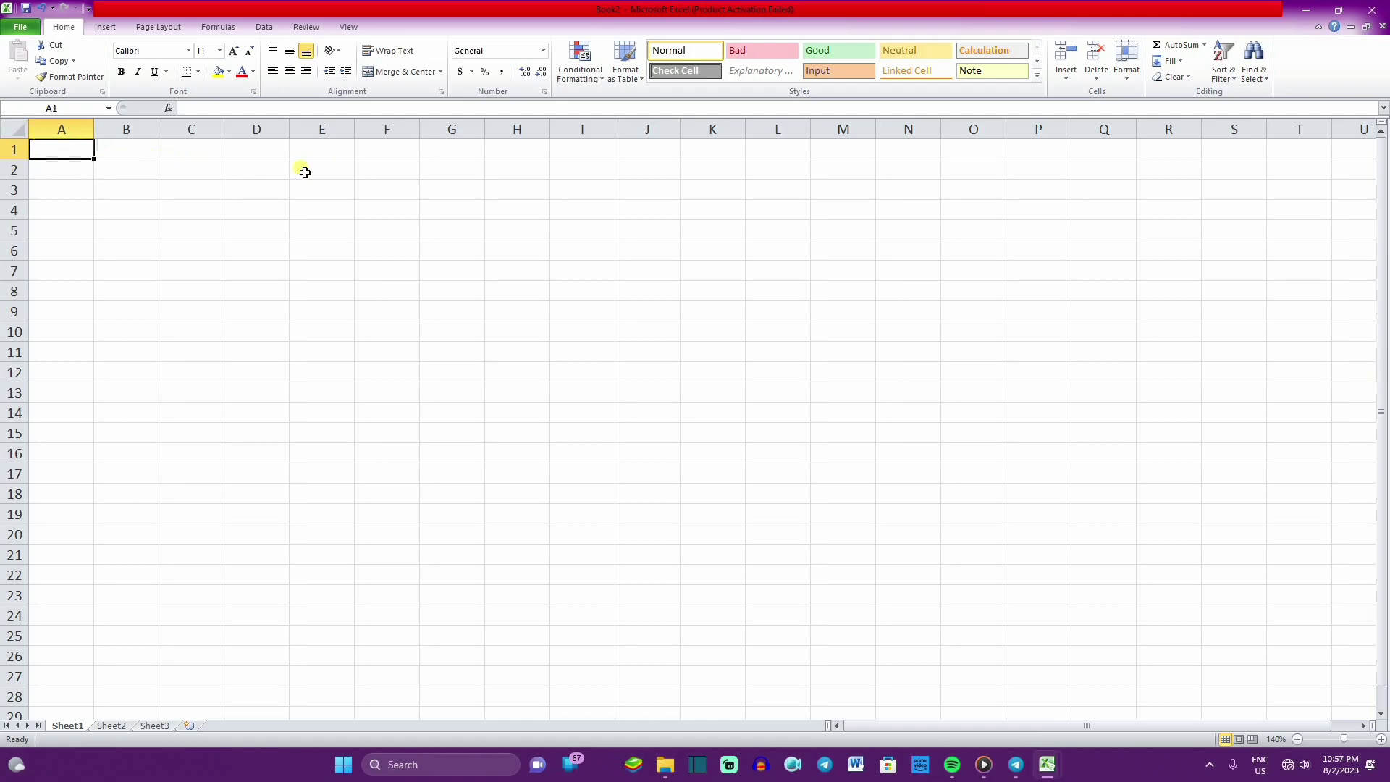
left_click(127, 173)
left_click(76, 154)
left_click(92, 178)
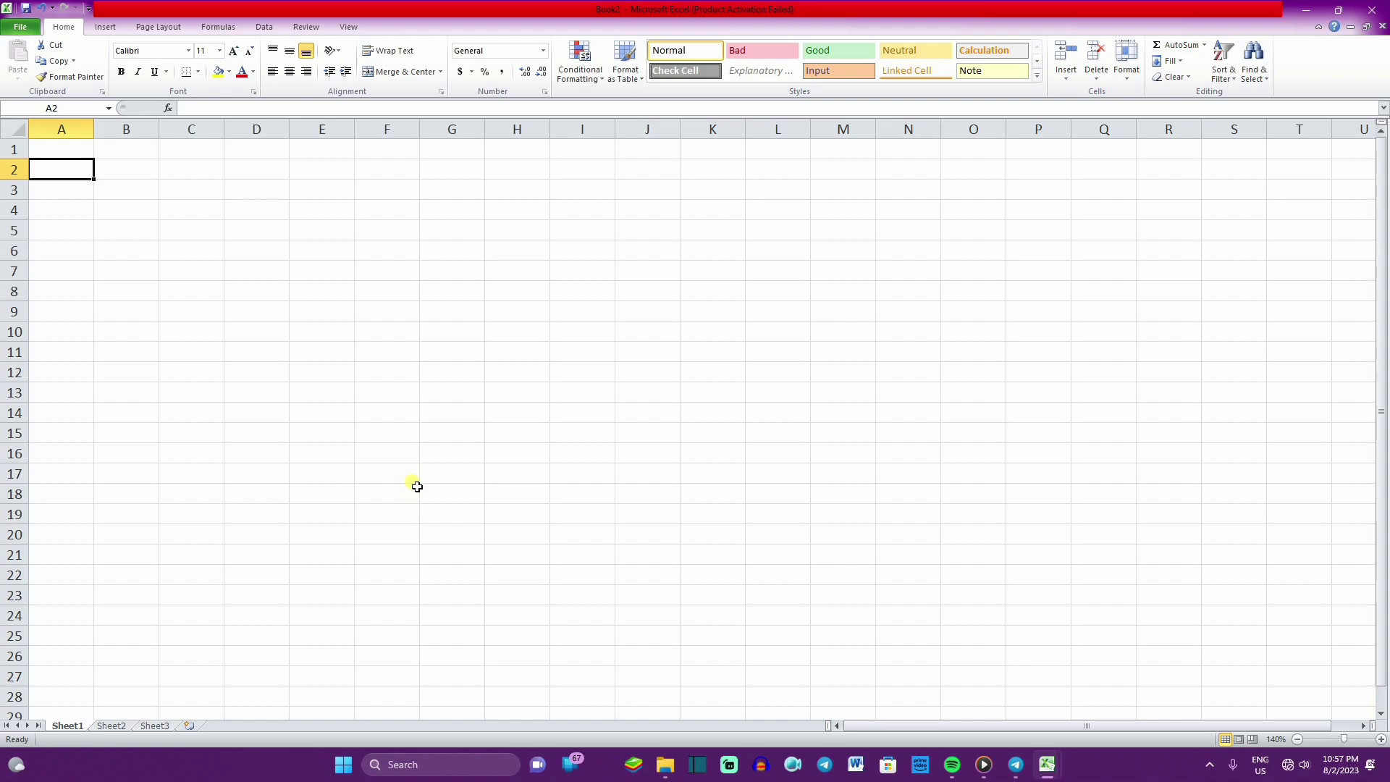
left_click(53, 152)
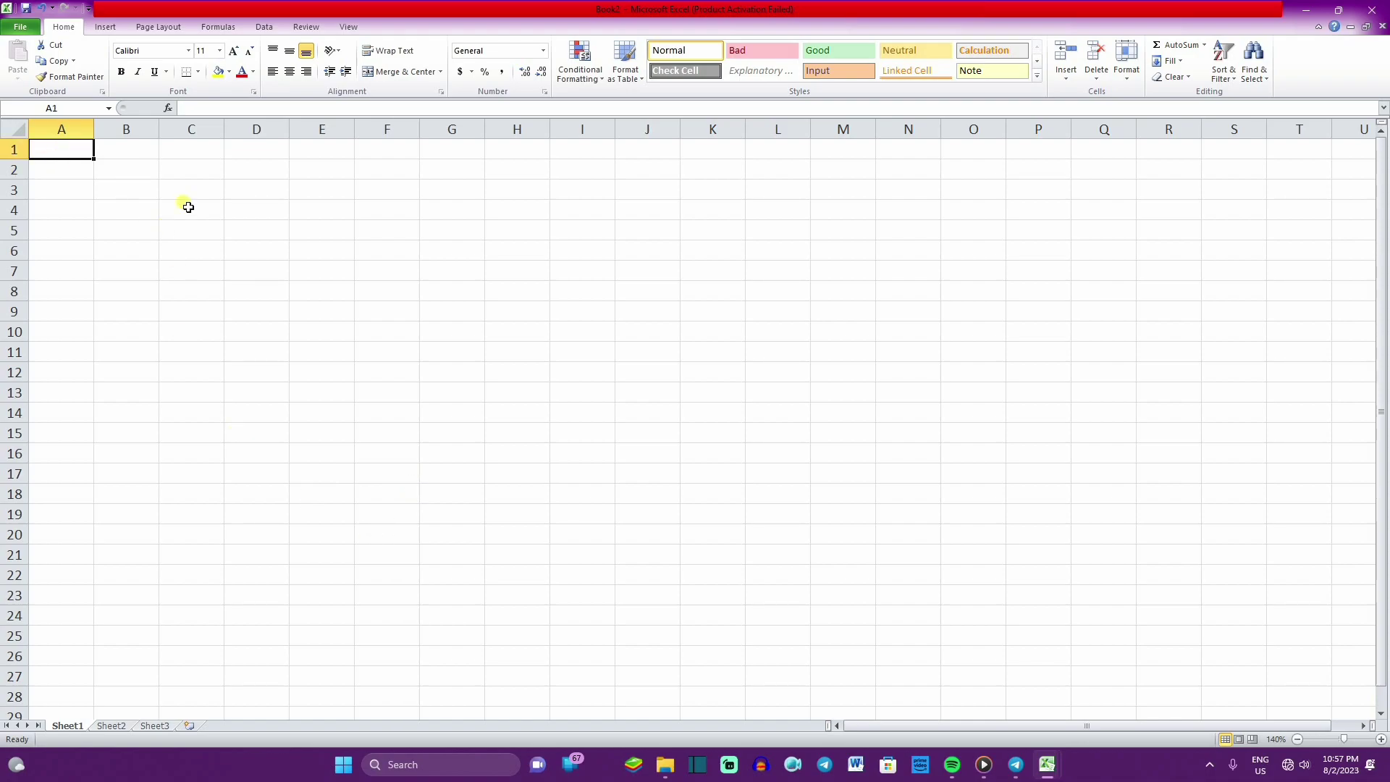
Enter NAME in A1 and 1-JULY-2023 in B1, which shows as 1-Jul-23, leaving B1 selected.
type("NAME")
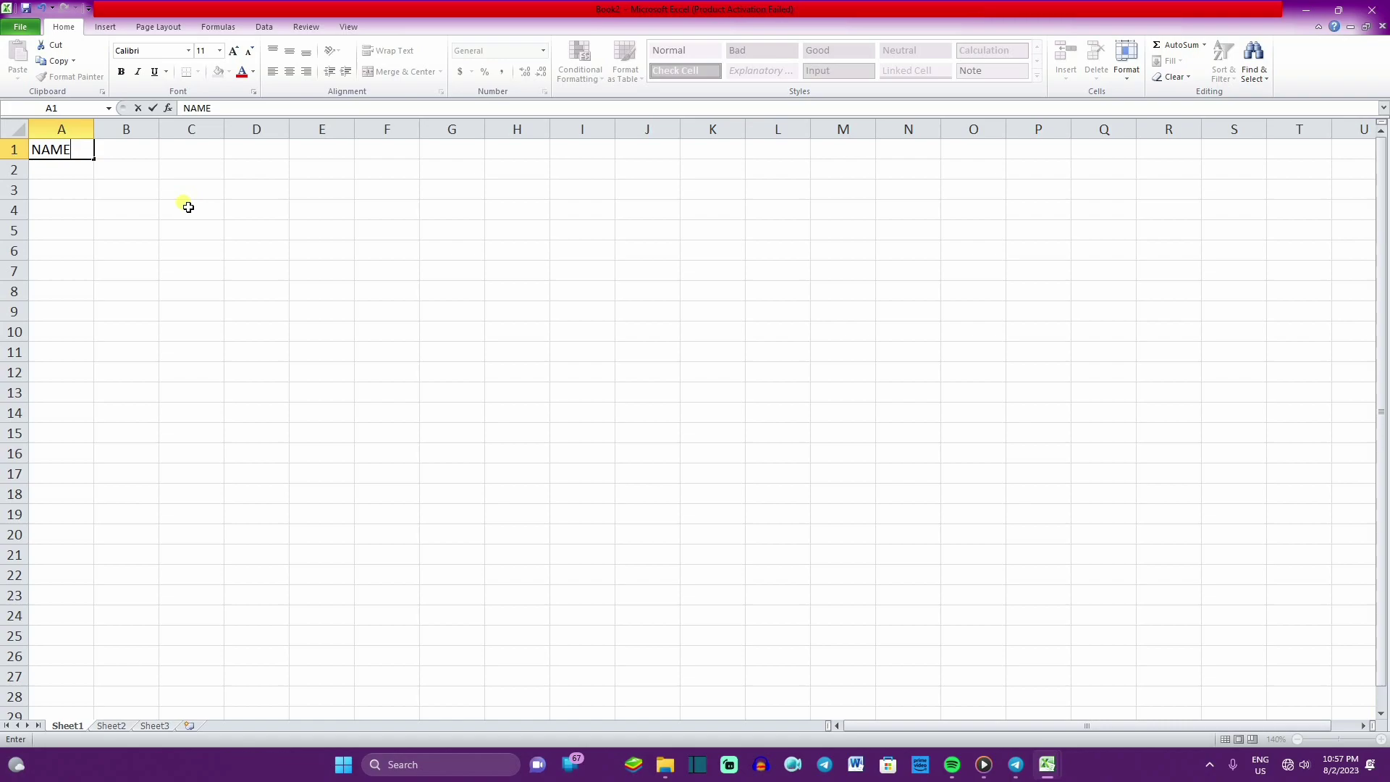
left_click(140, 158)
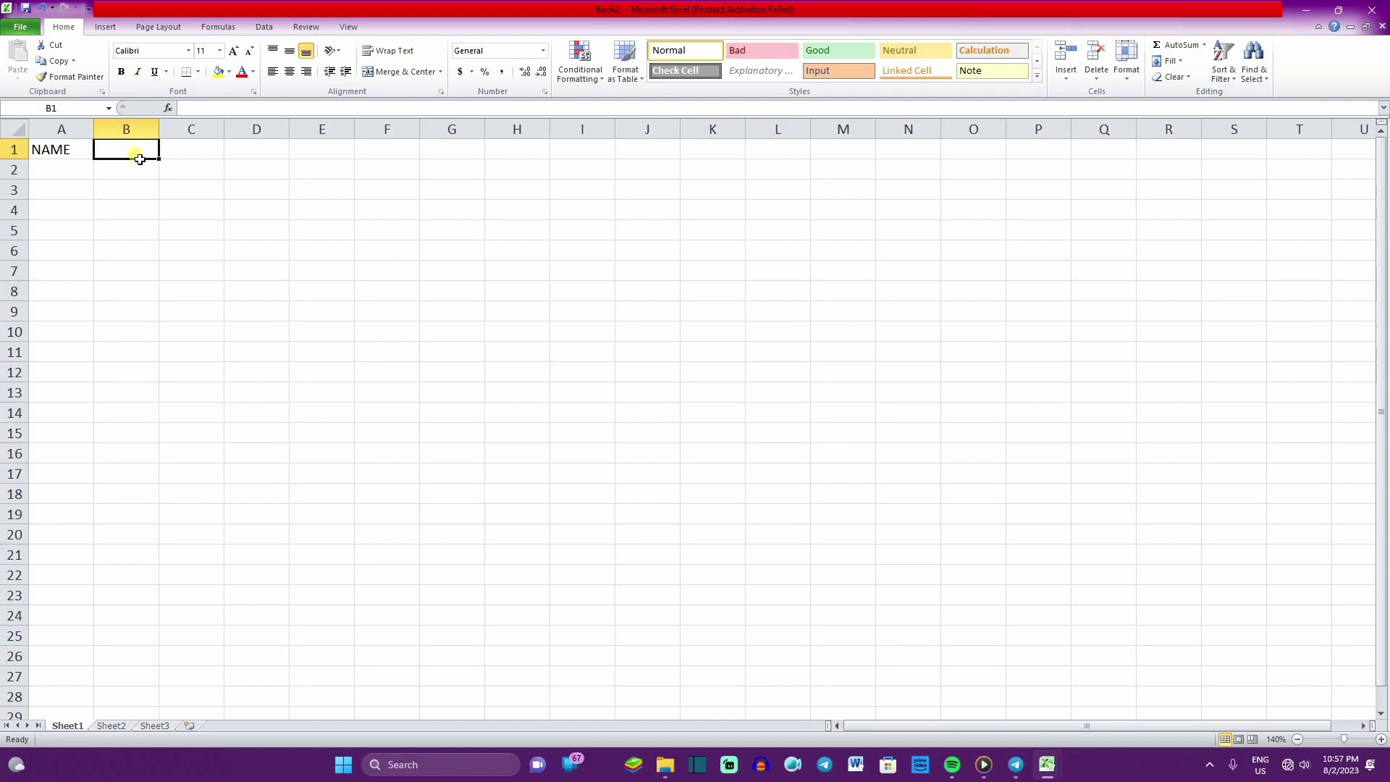
type("1-")
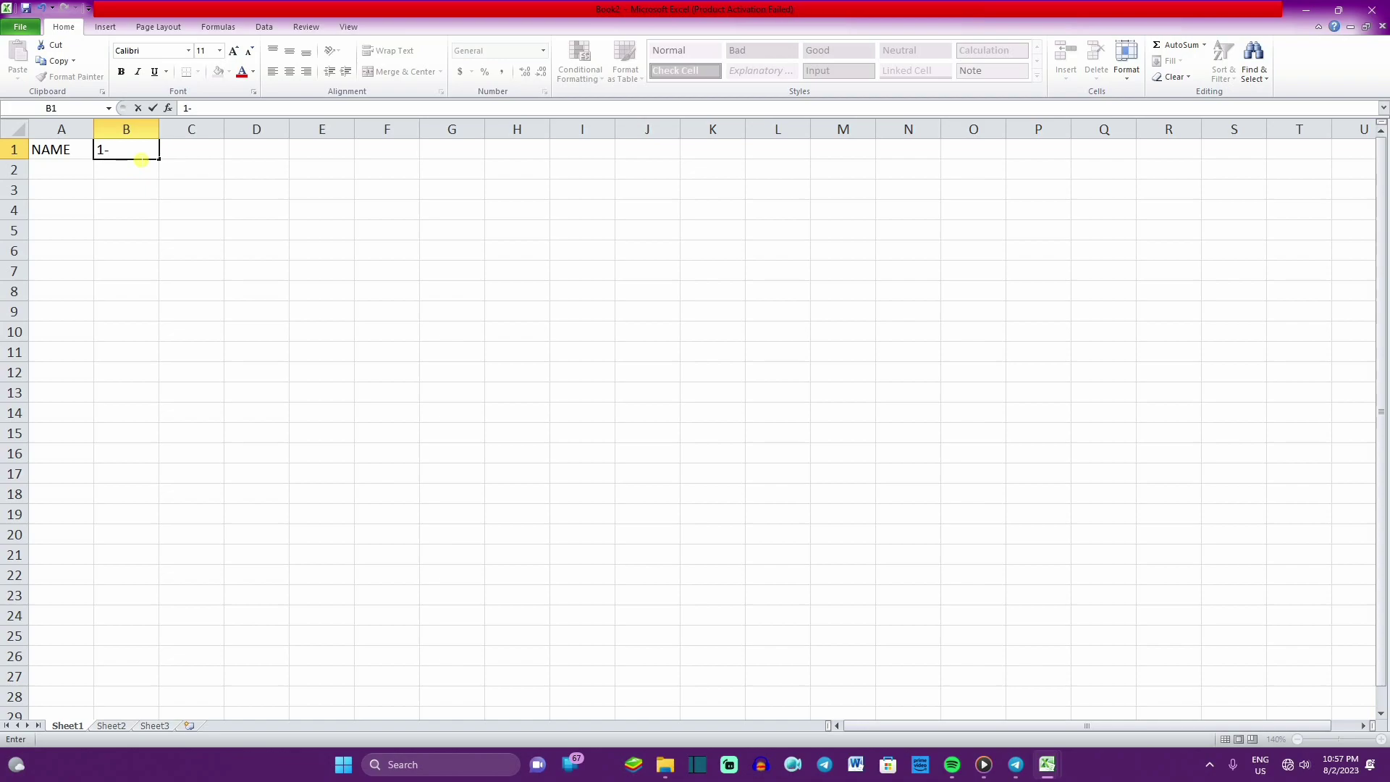
type("JULY-")
type("2023")
left_click(151, 177)
left_click(197, 179)
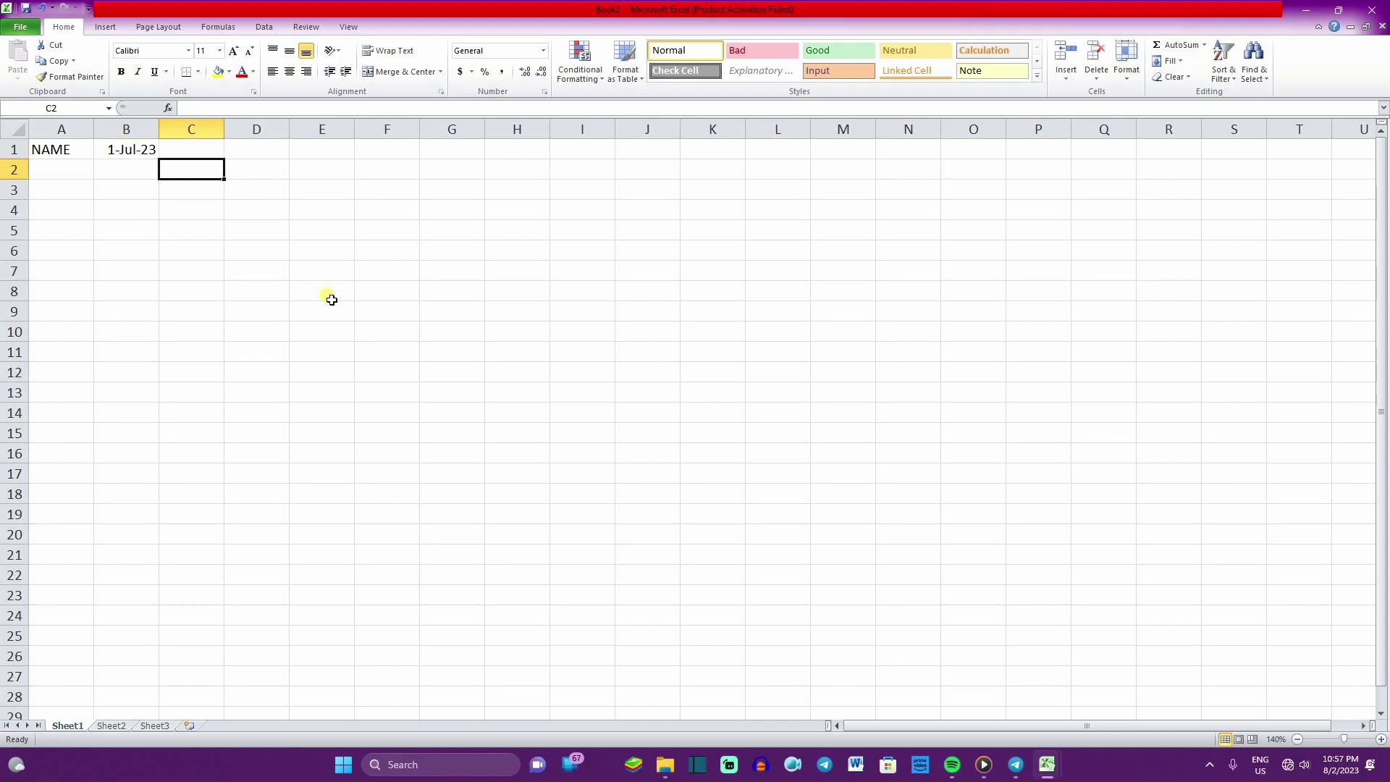
left_click(192, 147)
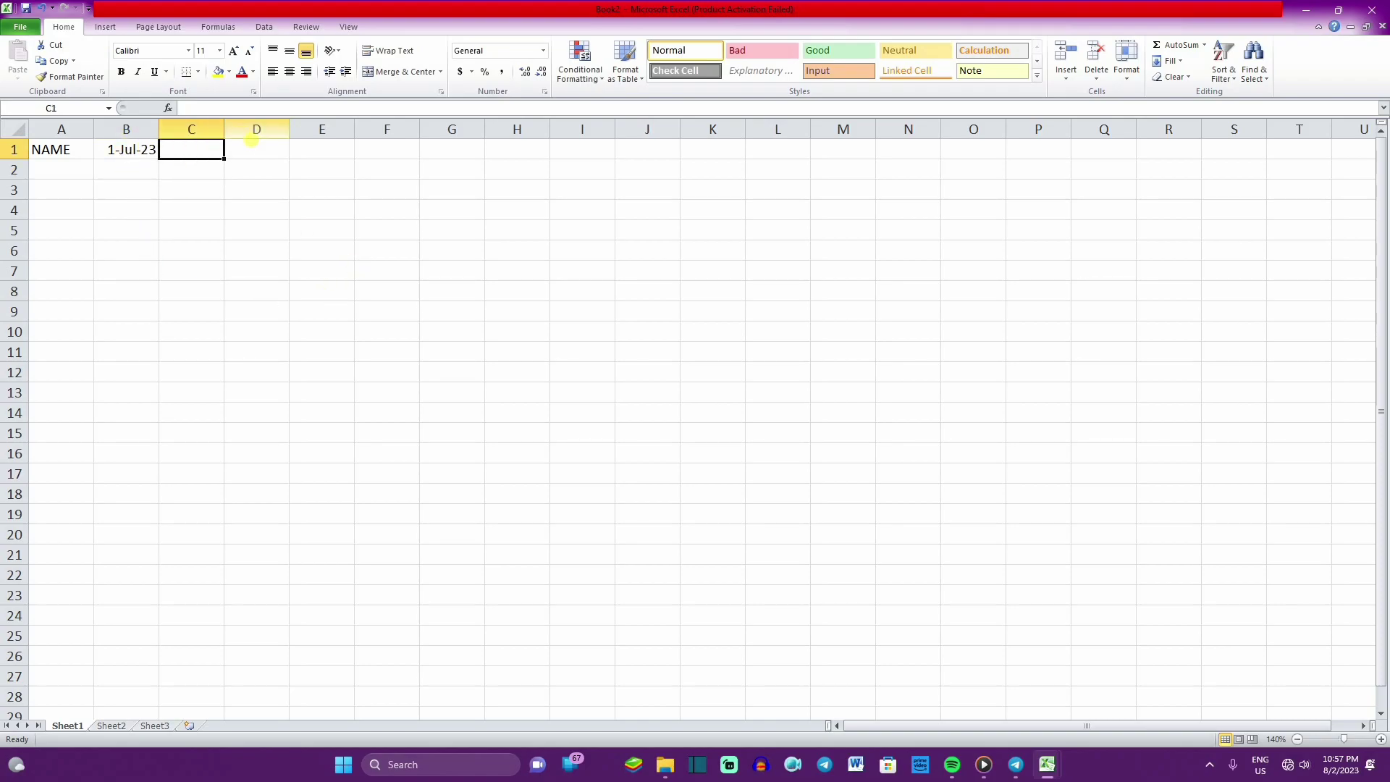
left_click(304, 168)
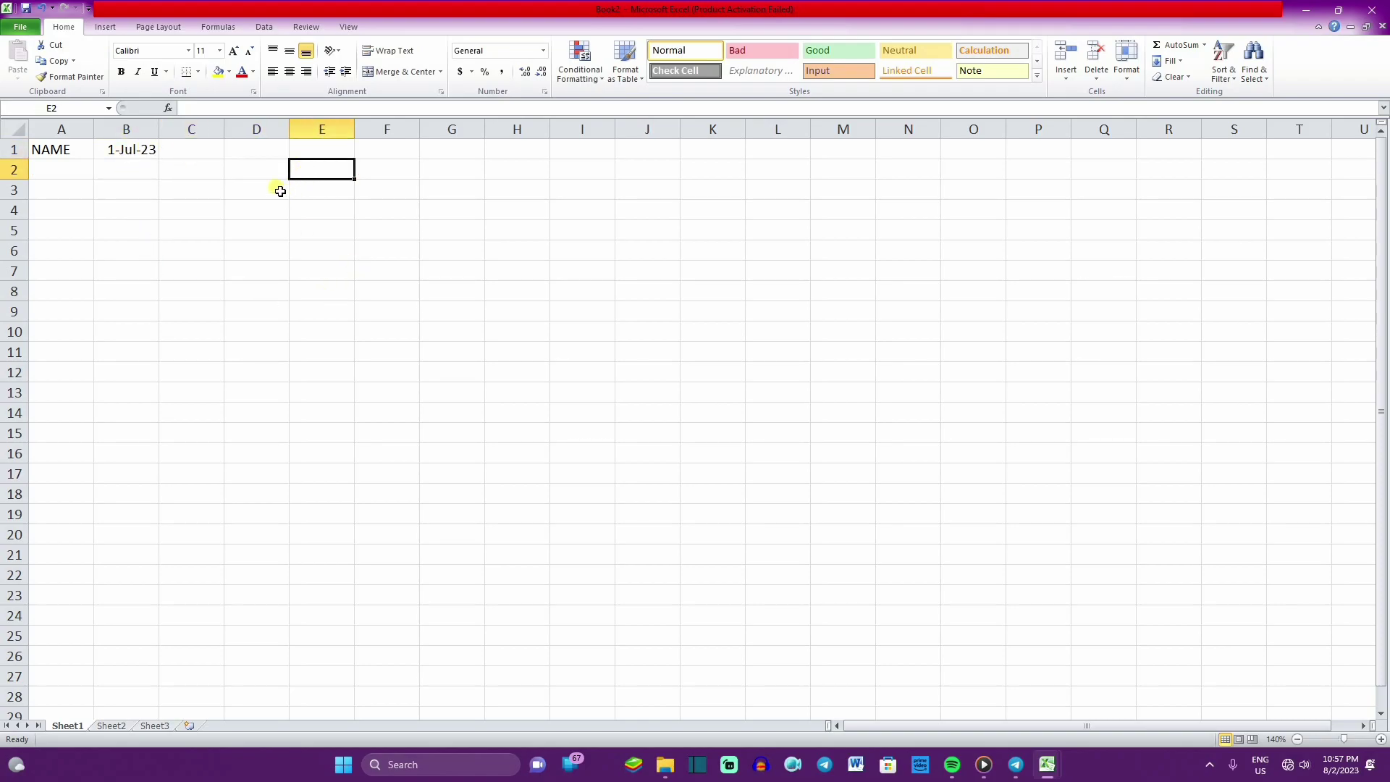
left_click(154, 178)
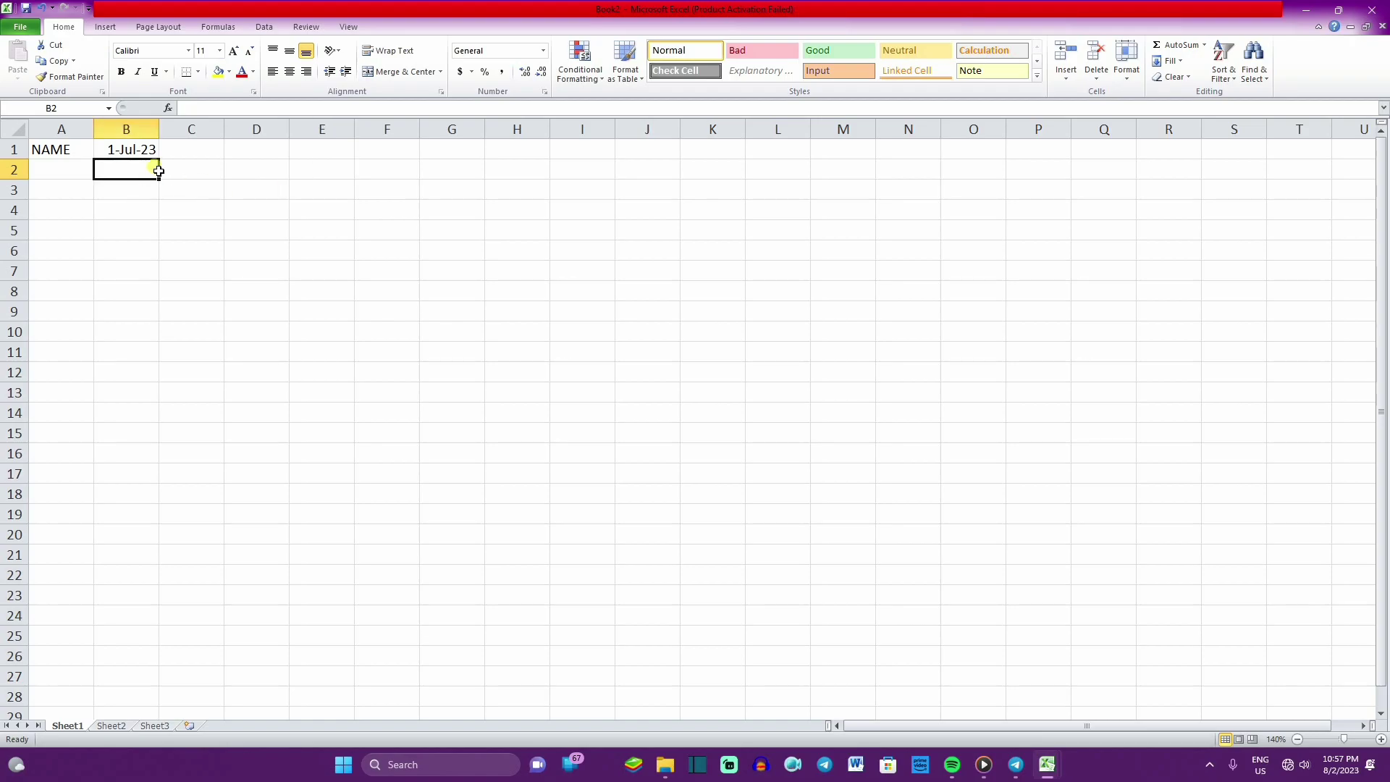
left_click(147, 149)
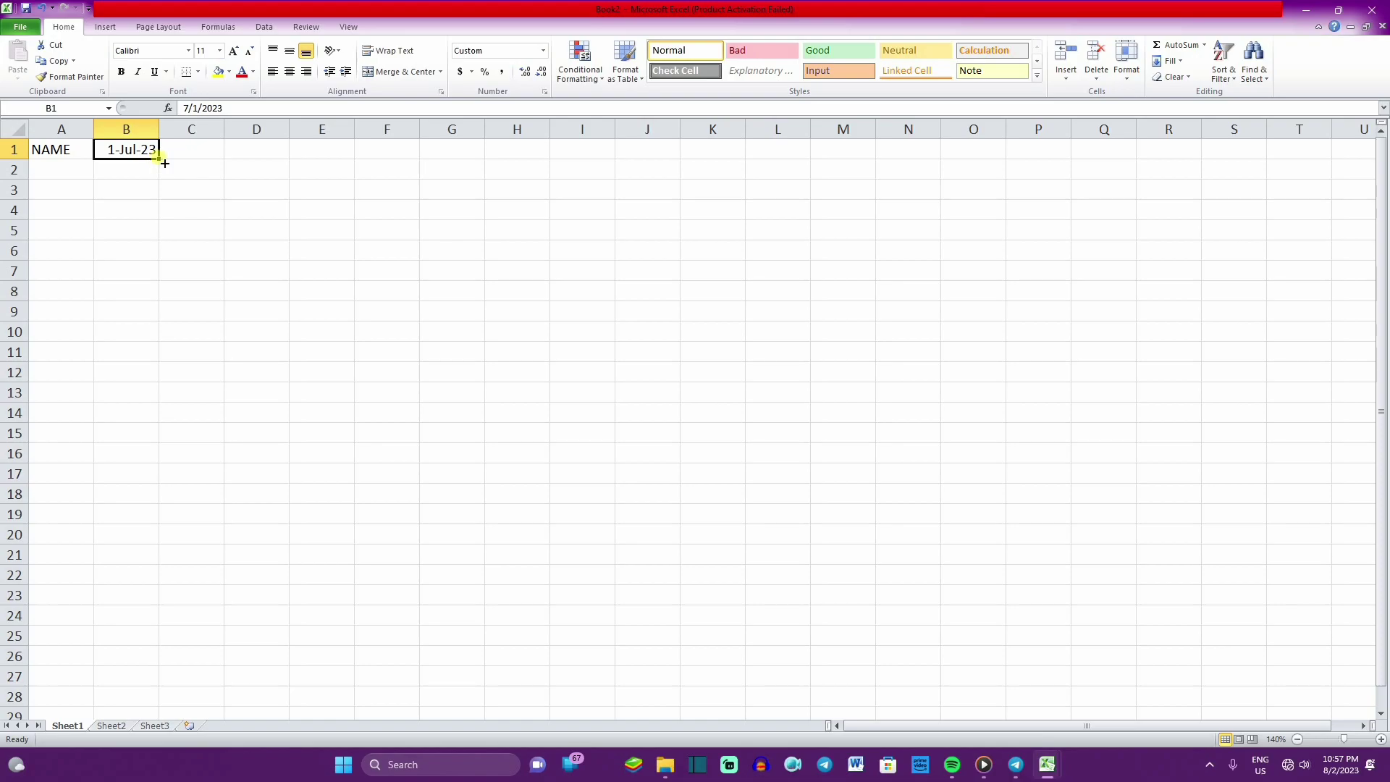
Fill dates from 1-Jul-23 through 31-Jul-23 across B1:AF1, then scroll back and select B2.
mouse_move(165, 164)
left_mouse_down()
mouse_move(1384, 152)
mouse_move(965, 179)
mouse_move(753, 164)
left_mouse_up()
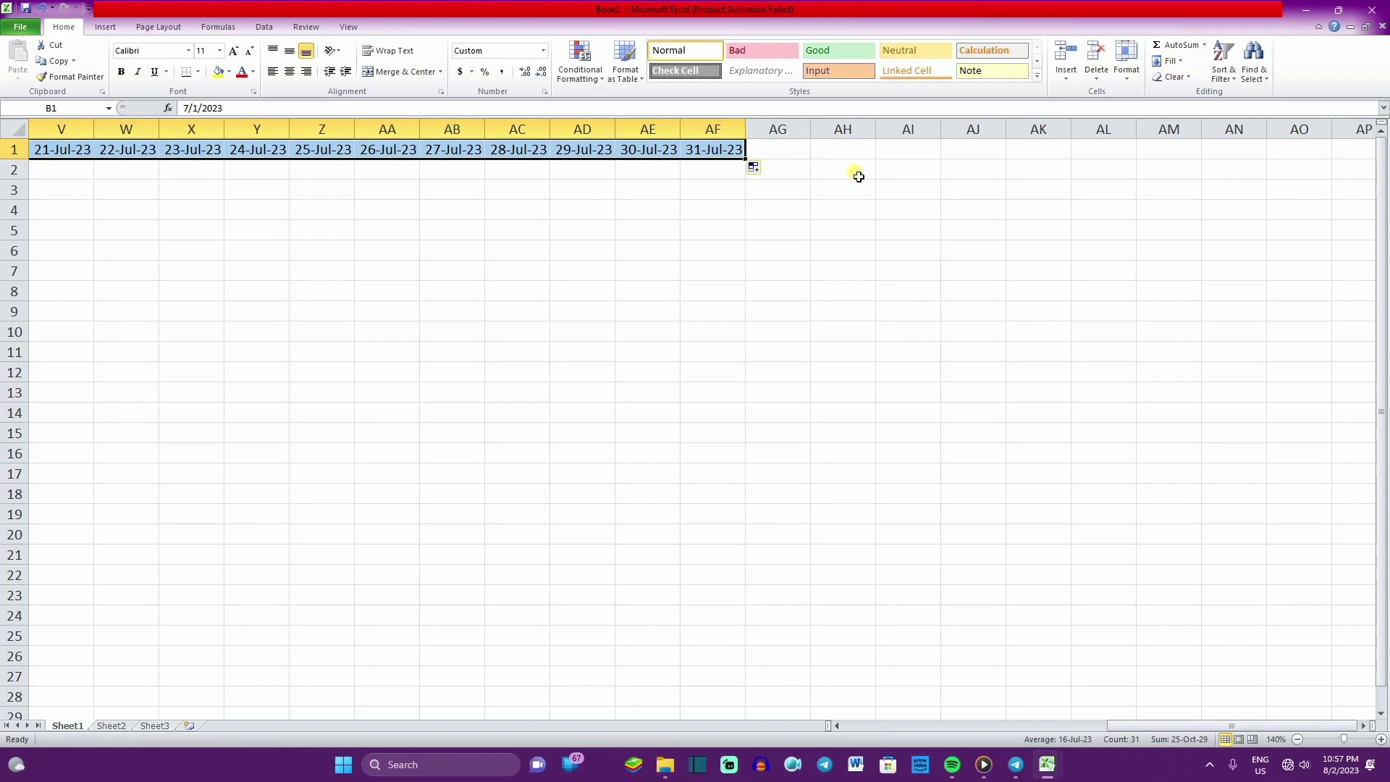
left_click(836, 726)
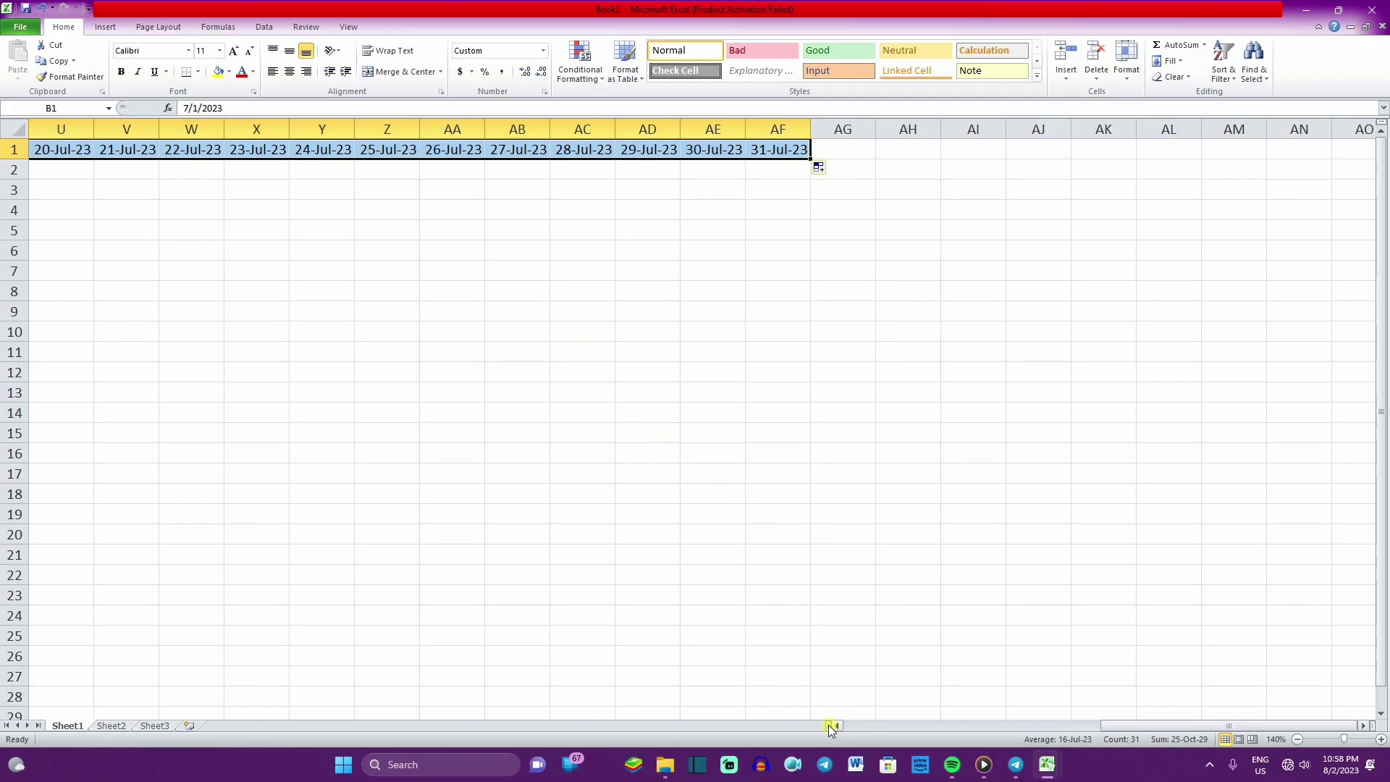
left_click(837, 725)
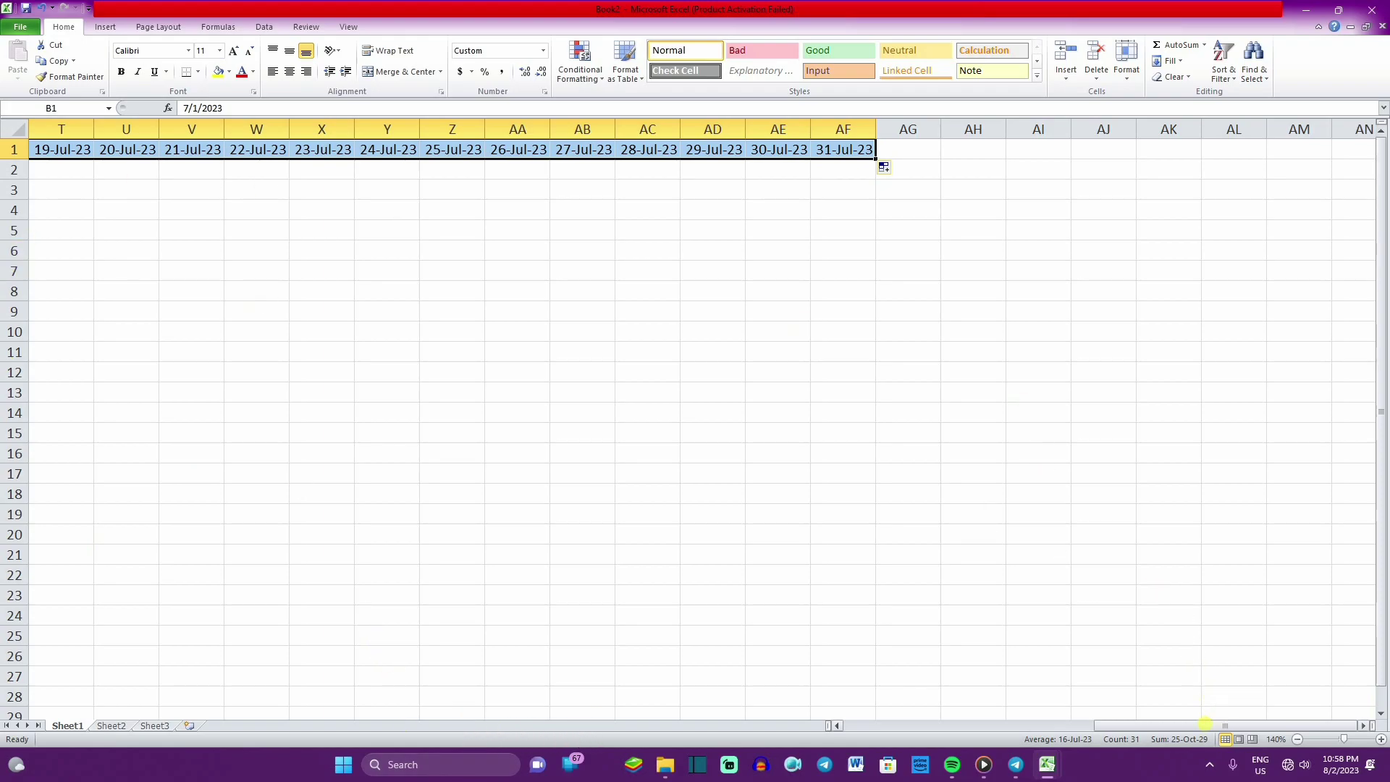
left_click_drag(1204, 725, 940, 726)
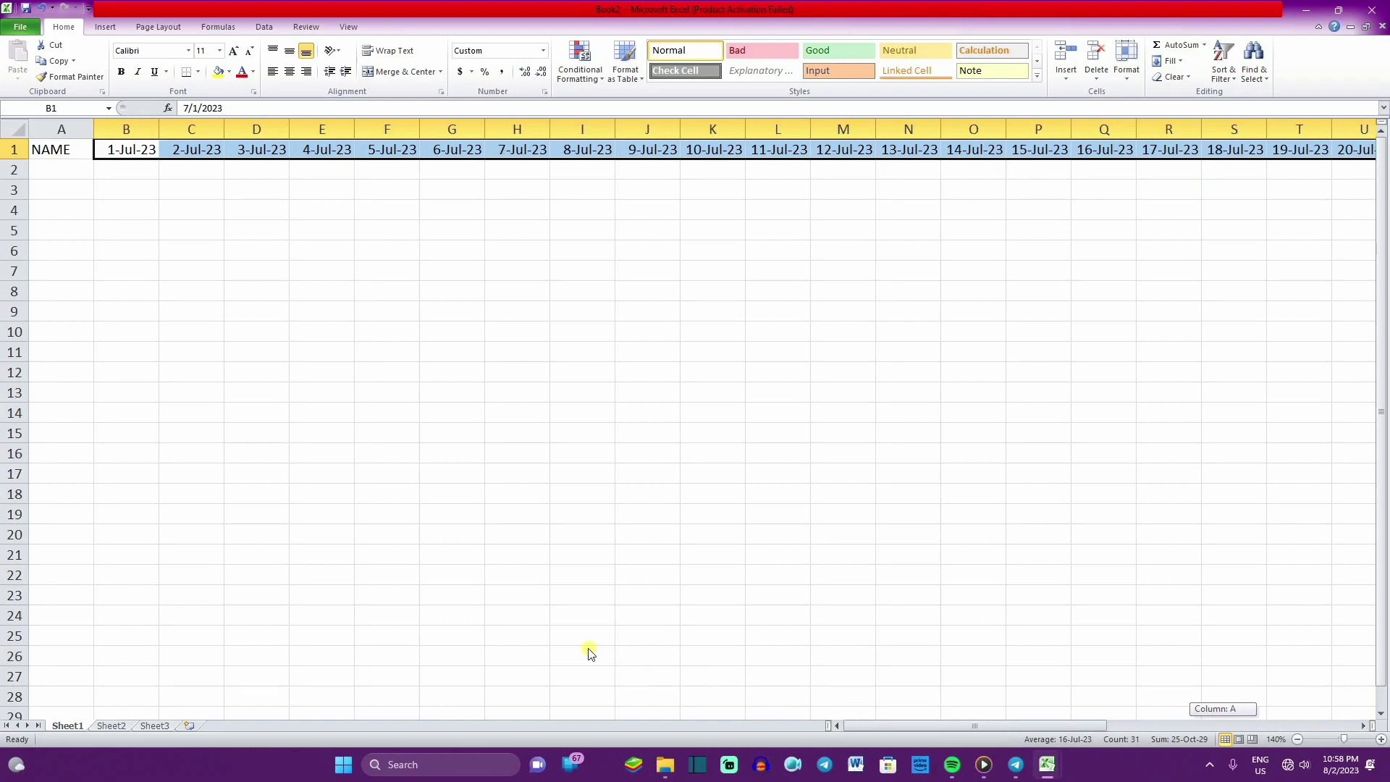
left_click(653, 232)
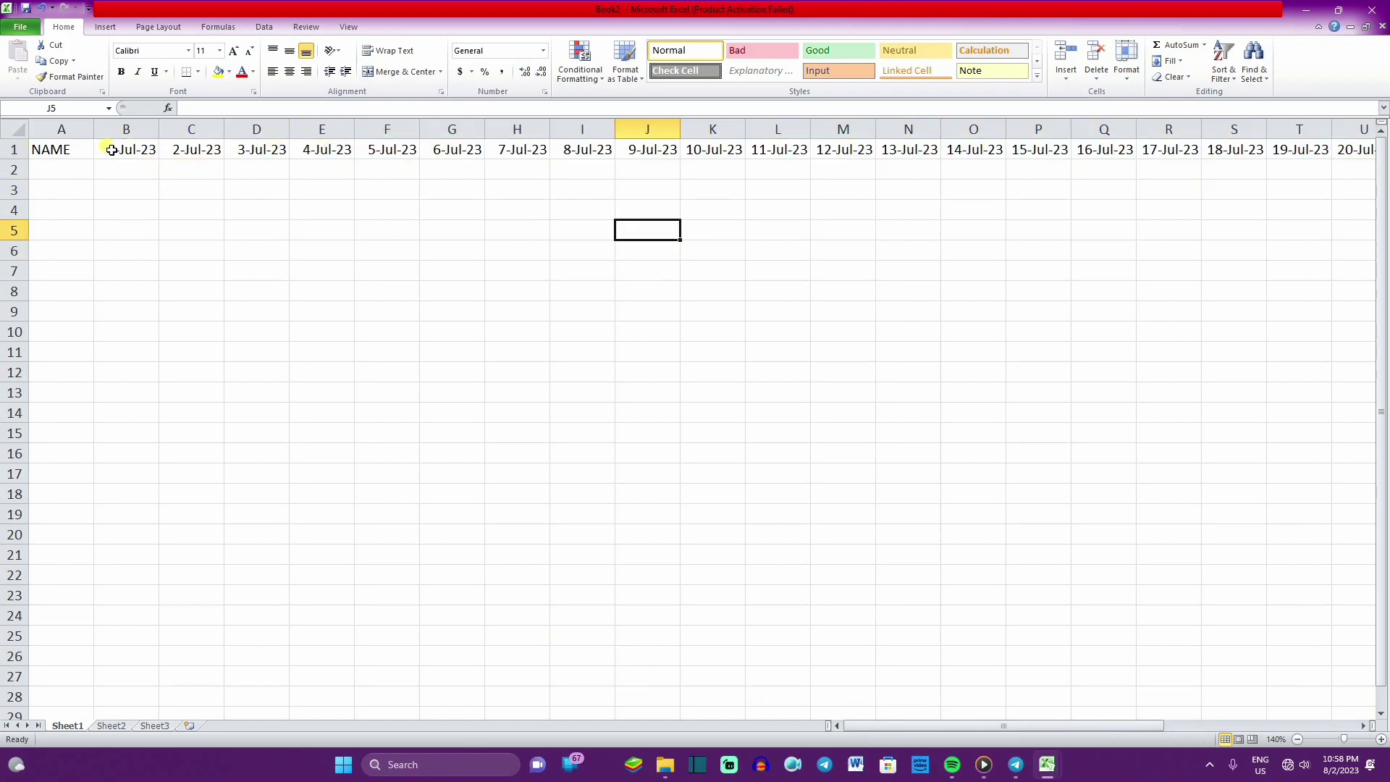
left_click(119, 172)
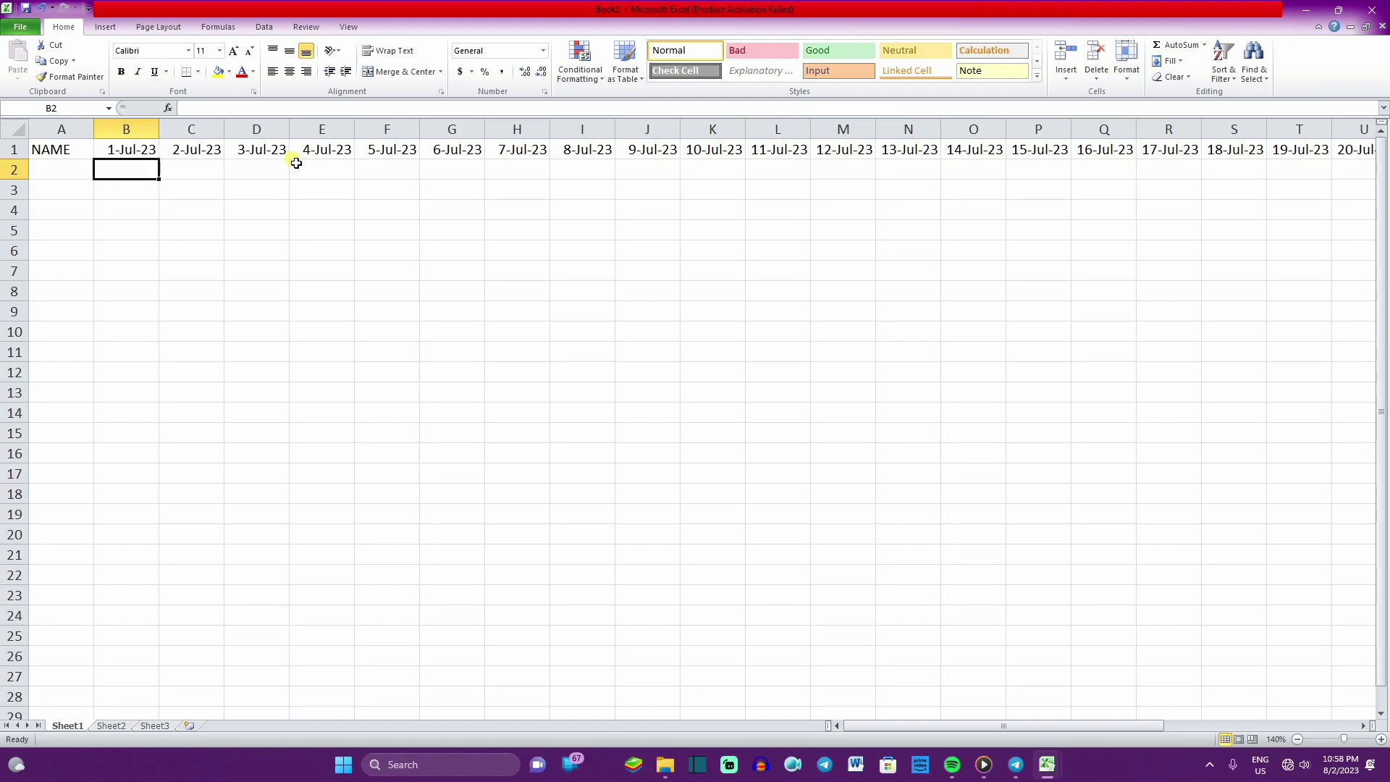
Enter SAT in B2 and fill the weekday names across to AF2, ending with MON.
type("SAT")
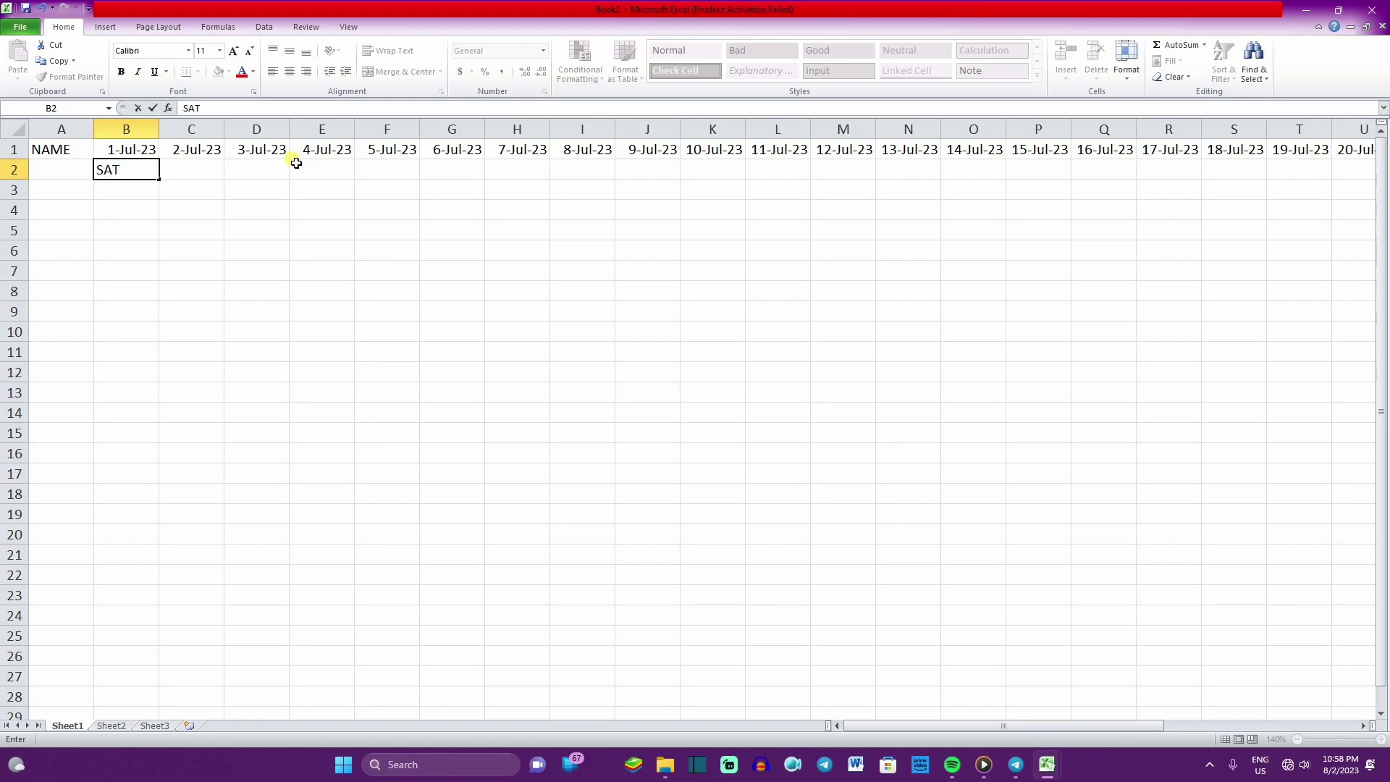
left_click(130, 197)
left_click(118, 174)
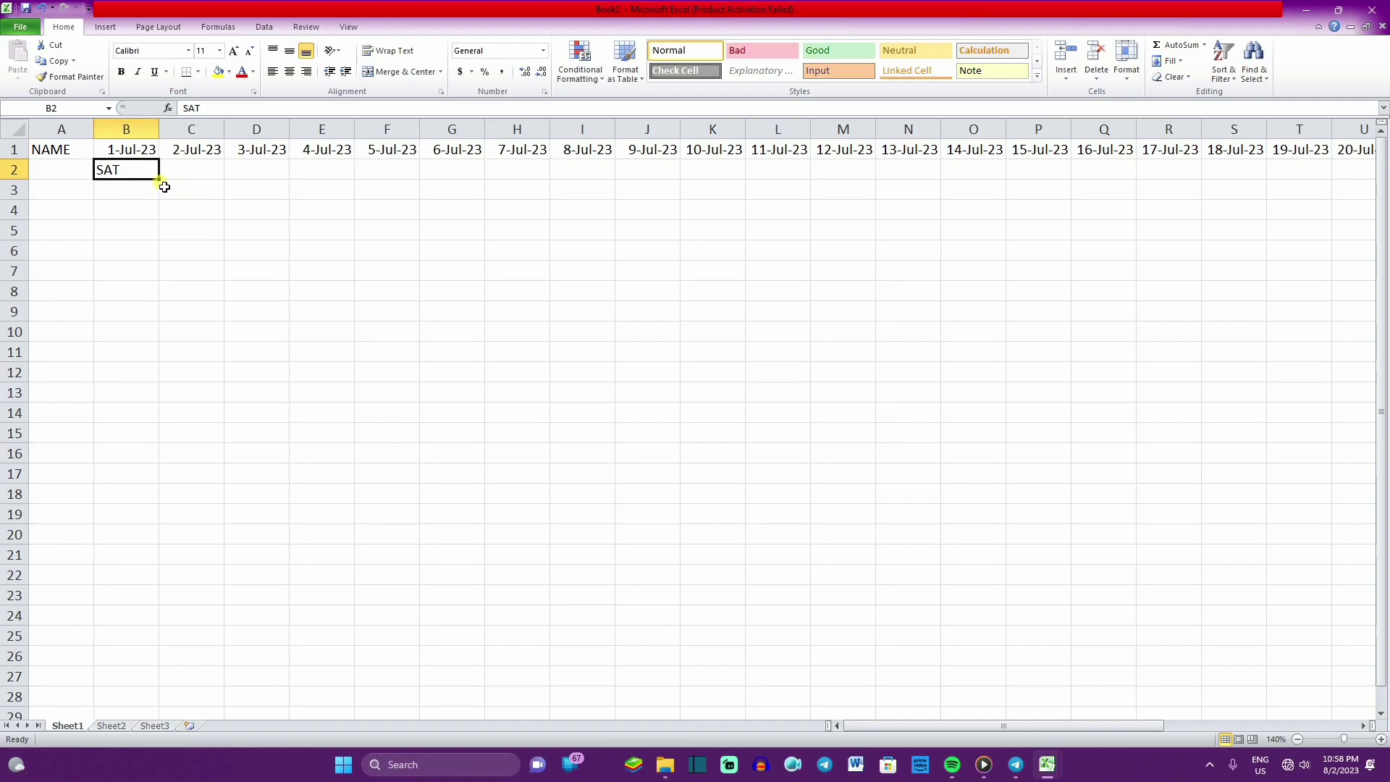
mouse_move(165, 187)
left_mouse_down()
mouse_move(1384, 202)
mouse_move(1227, 191)
mouse_move(1242, 188)
left_mouse_up()
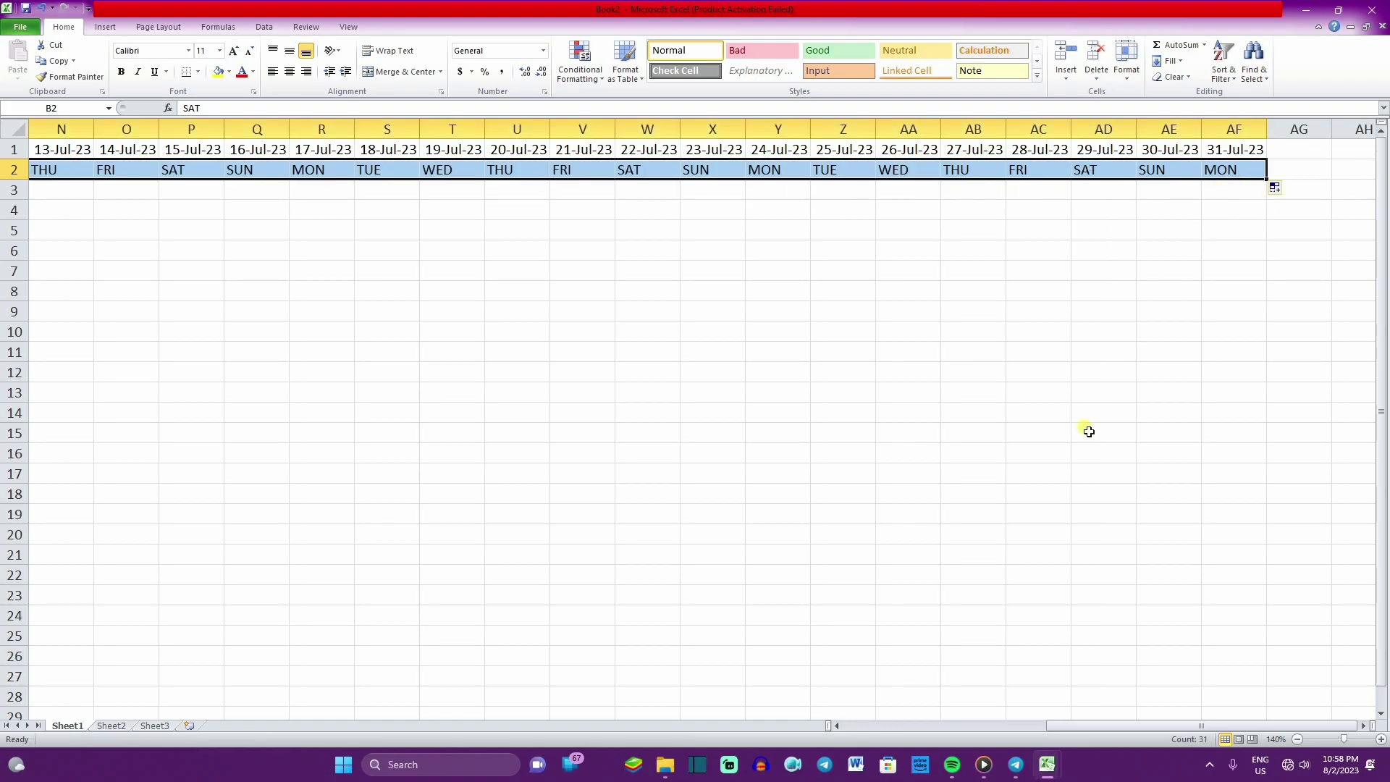
left_click_drag(1215, 726, 608, 716)
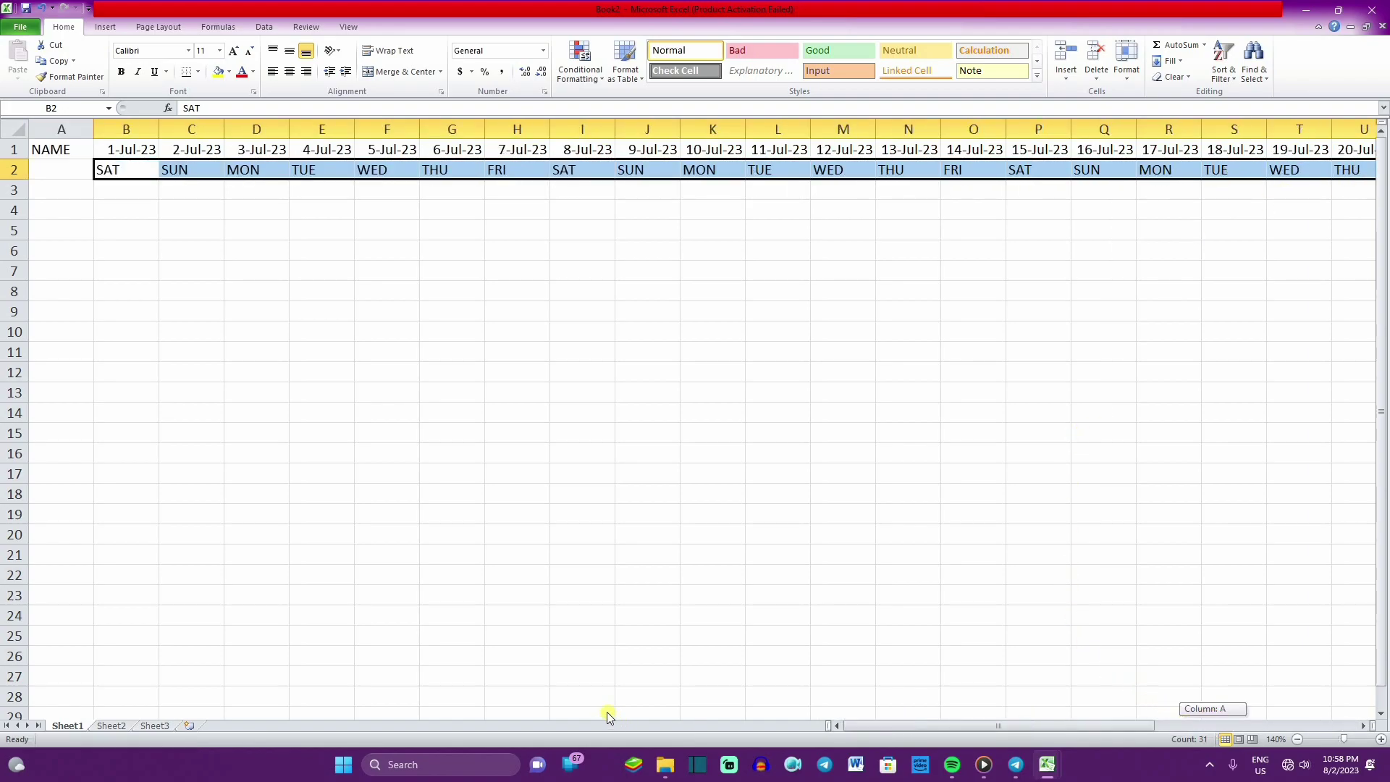
left_click(133, 190)
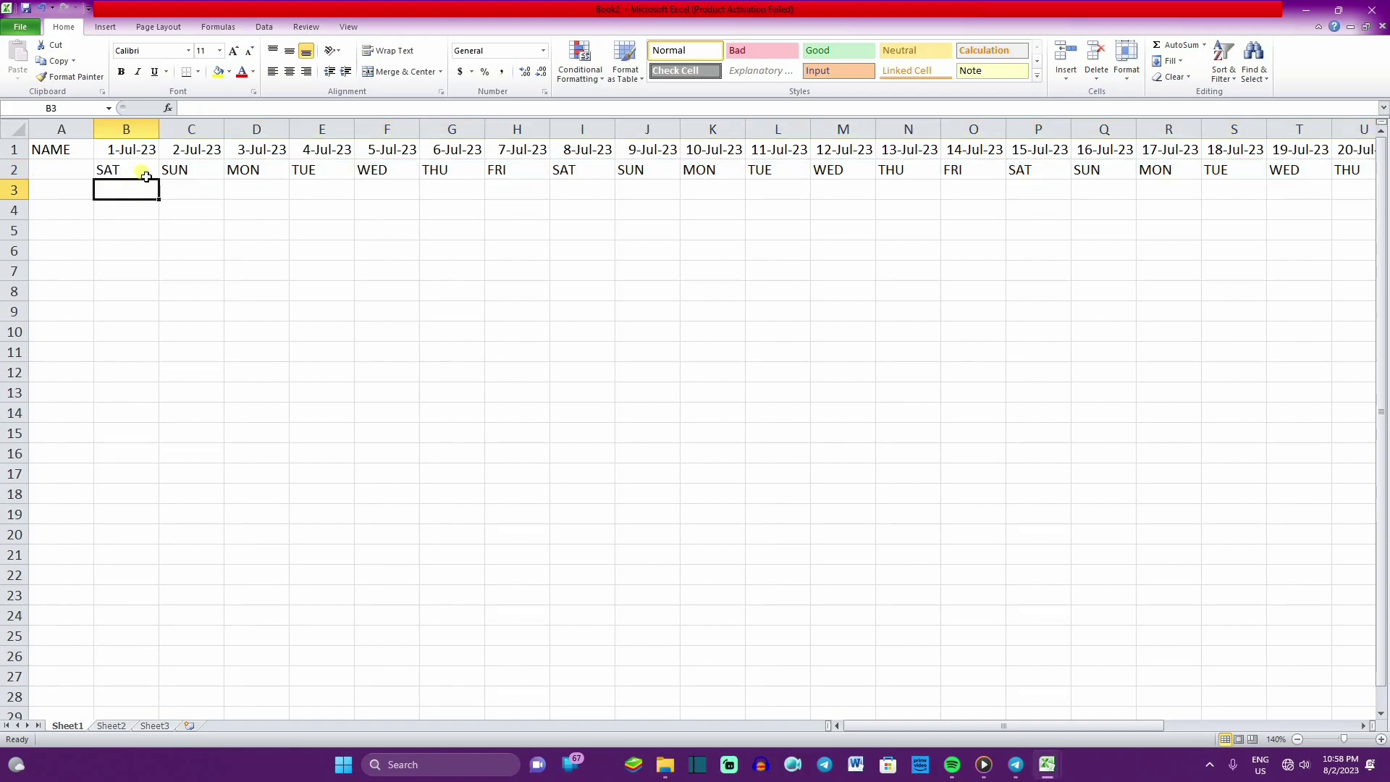
left_click(146, 176)
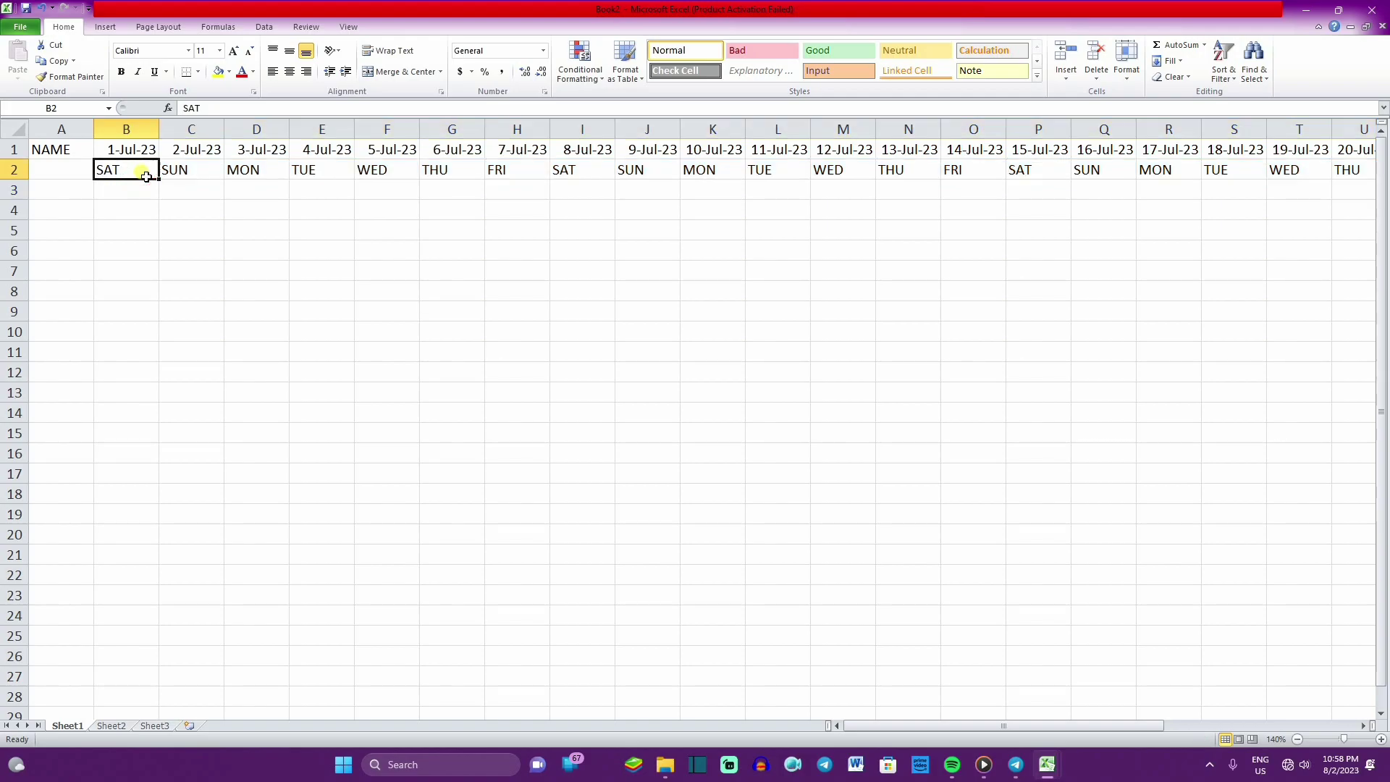
left_click(194, 209)
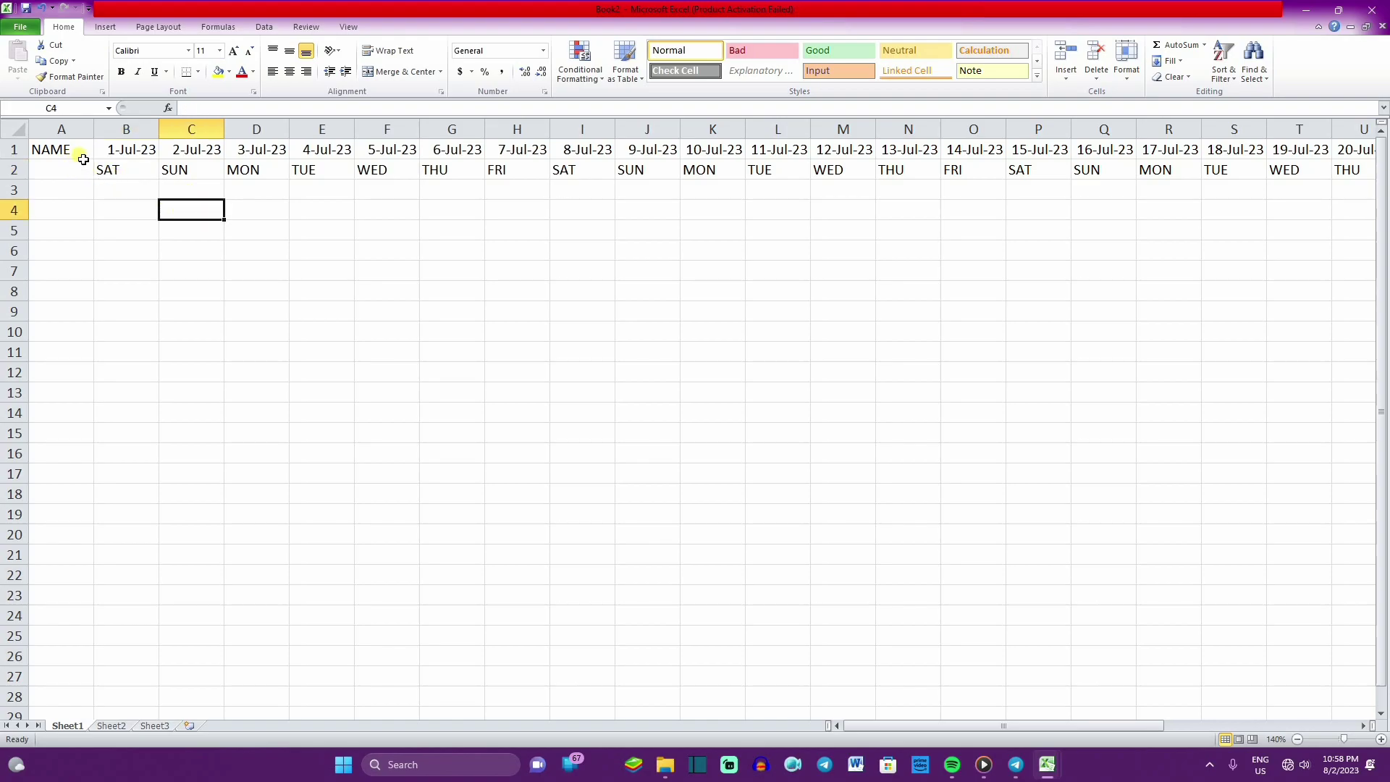
Merge & Center A1:A2 around NAME, then apply Middle Align to it.
left_click_drag(83, 157, 80, 172)
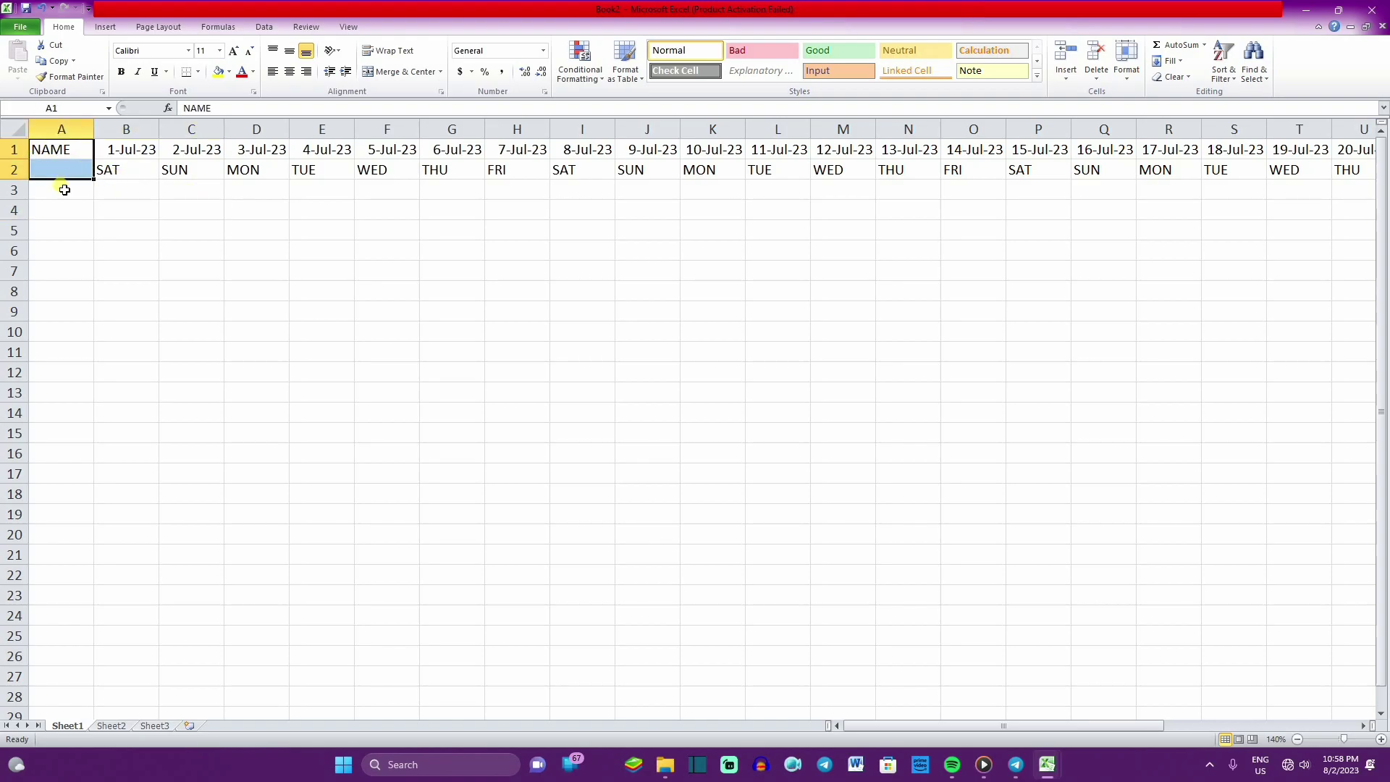
left_click(108, 170)
left_click_drag(79, 151, 80, 171)
left_click(441, 72)
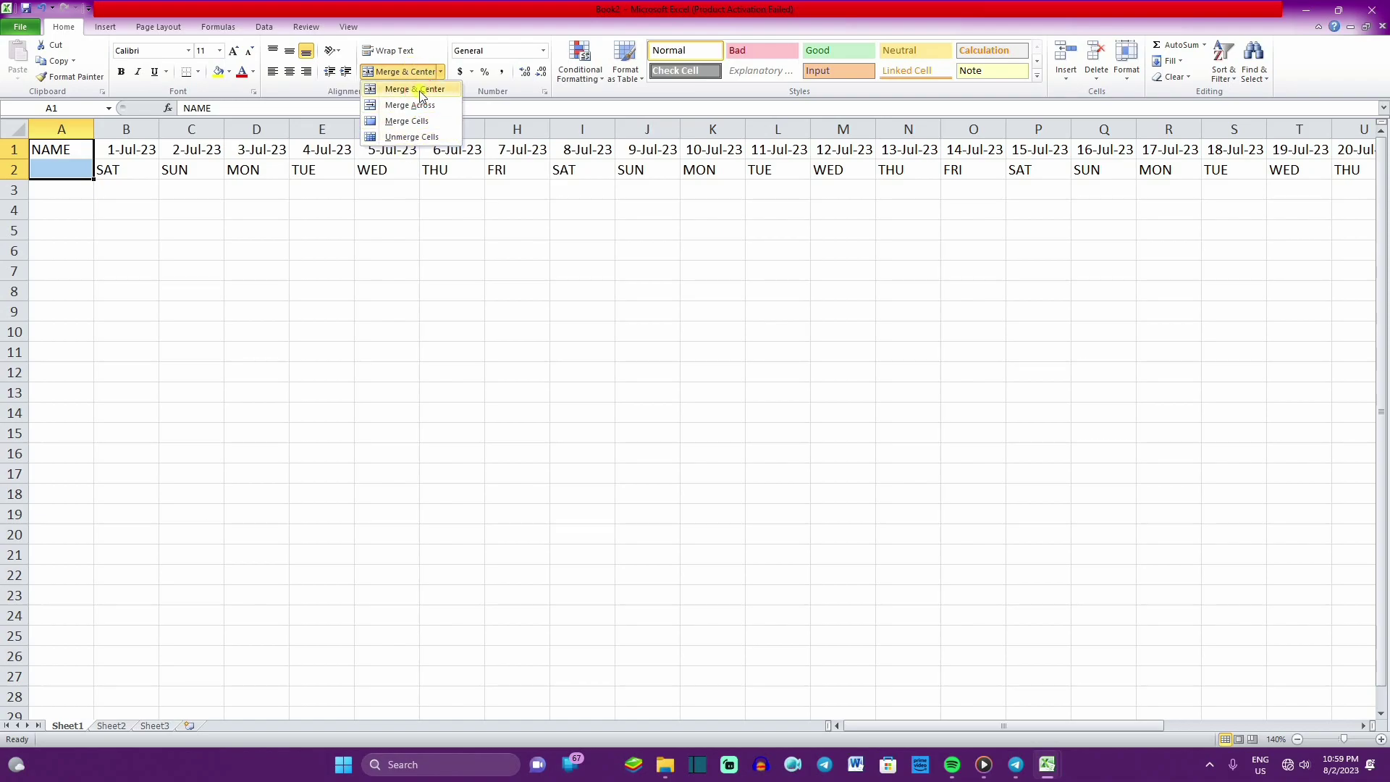
left_click(421, 94)
left_click(149, 198)
left_click(61, 154)
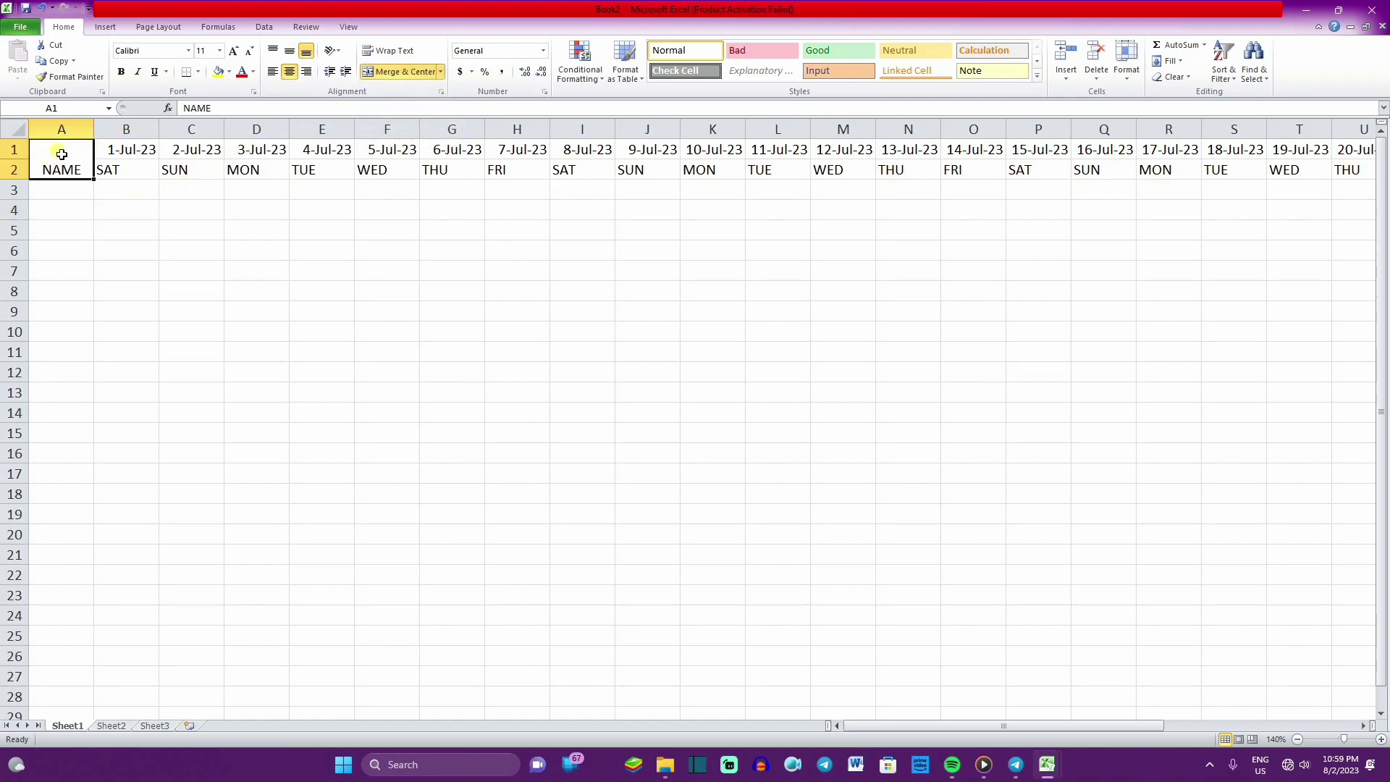
left_click(289, 51)
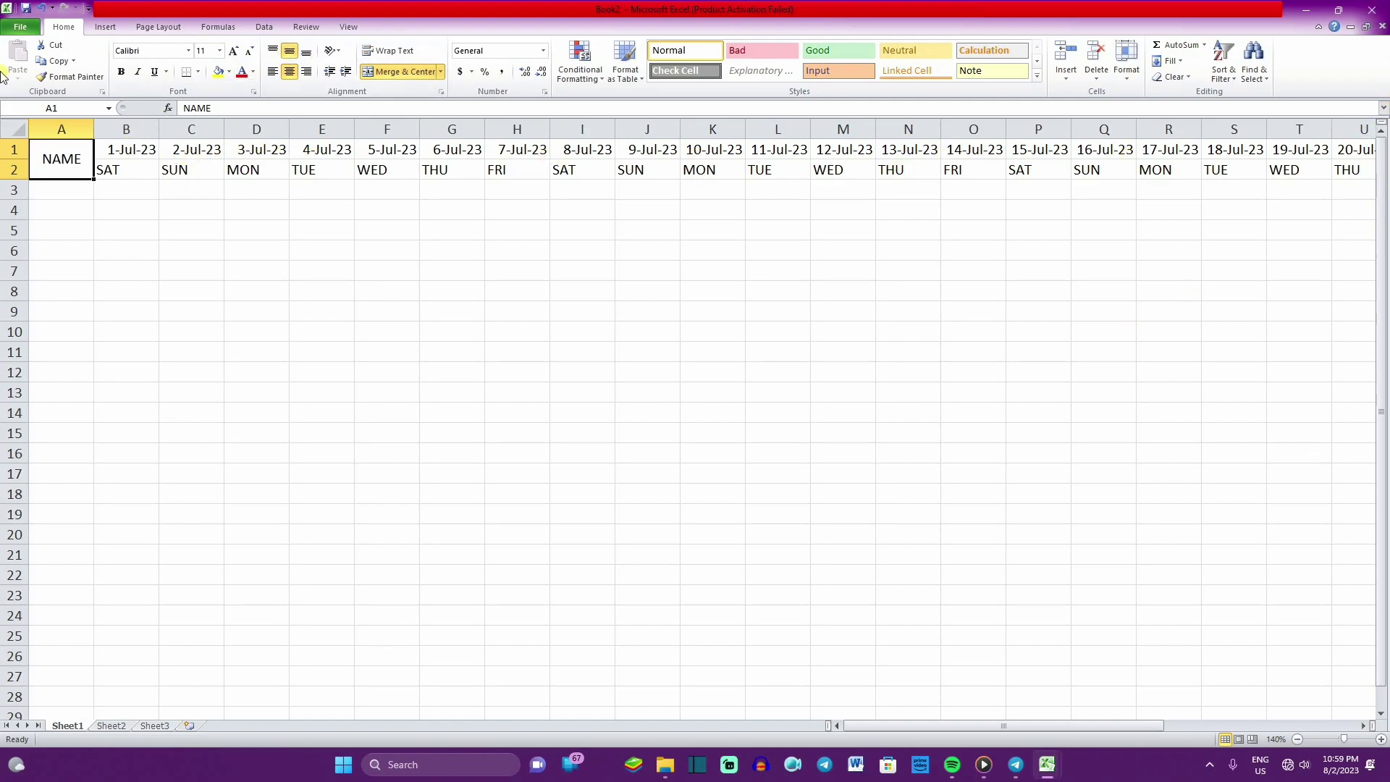
Rotate the date and weekday headers in B1:AF2 with Rotate Text Up.
mouse_move(113, 148)
left_mouse_down()
mouse_move(468, 169)
mouse_move(951, 157)
left_mouse_up()
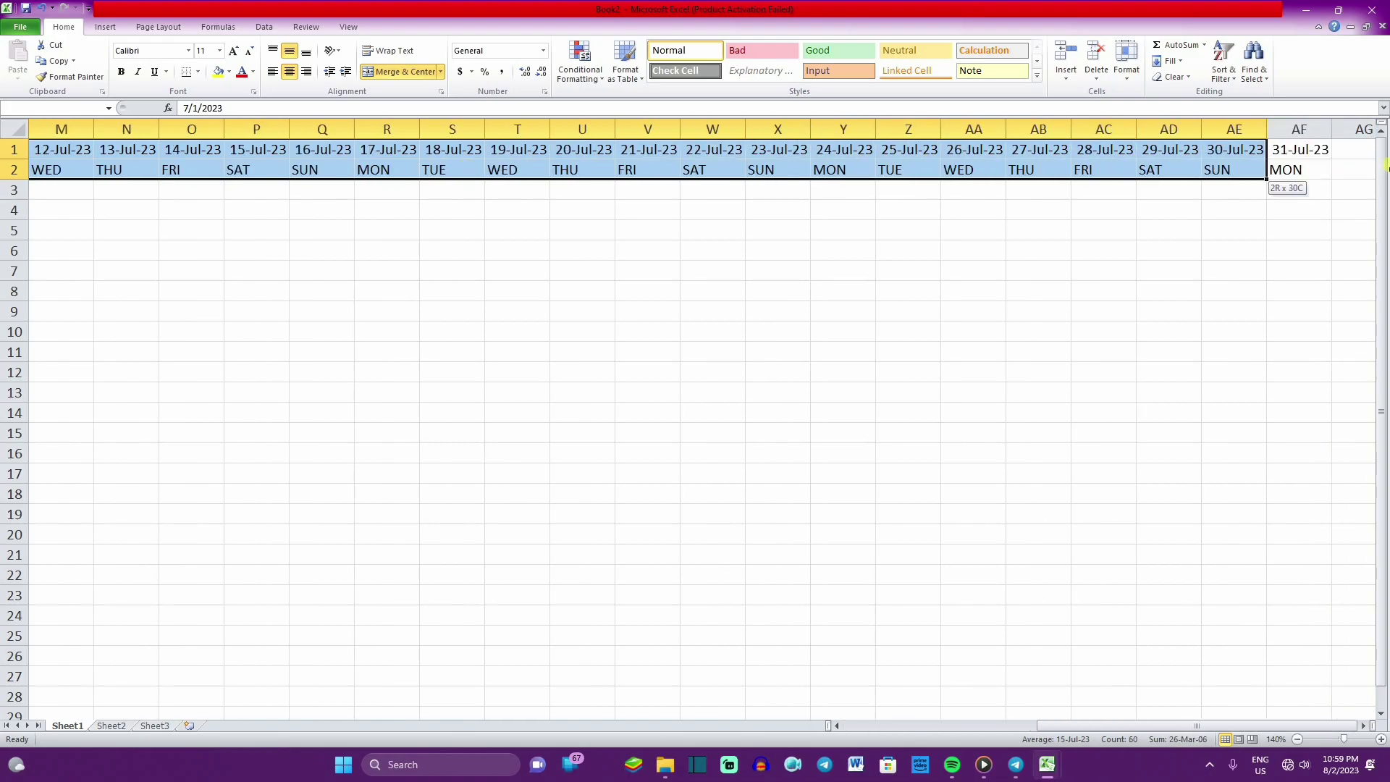
left_click_drag(952, 158, 1229, 172)
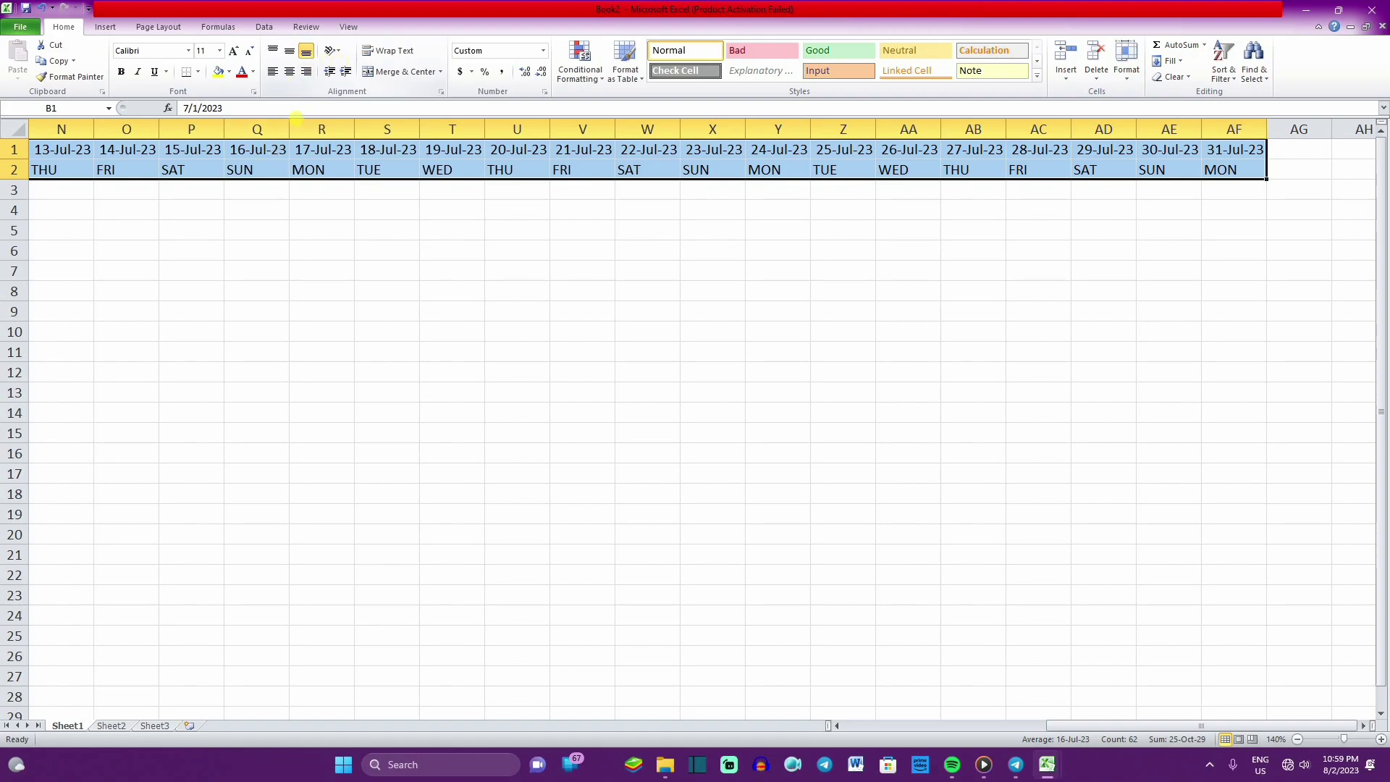
left_click(337, 53)
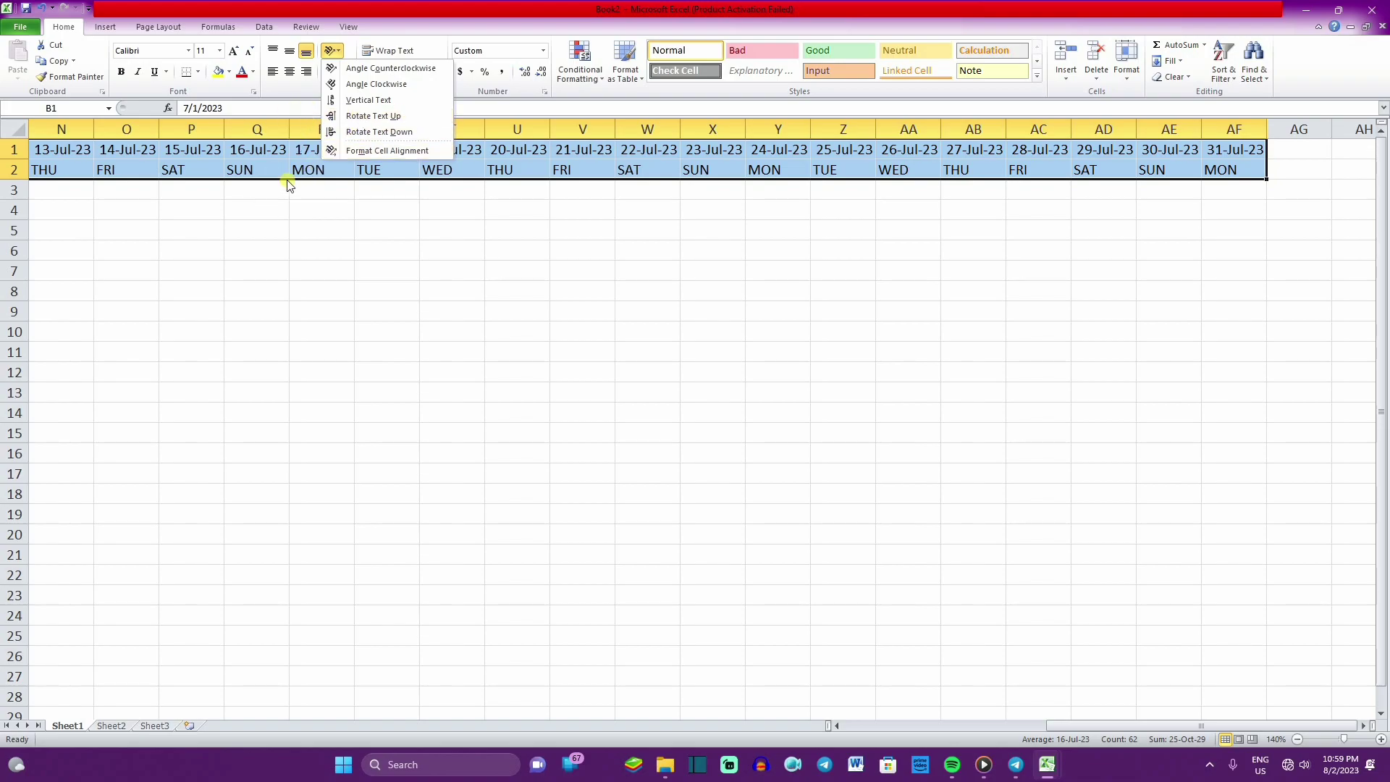
left_click(398, 118)
left_click(279, 296)
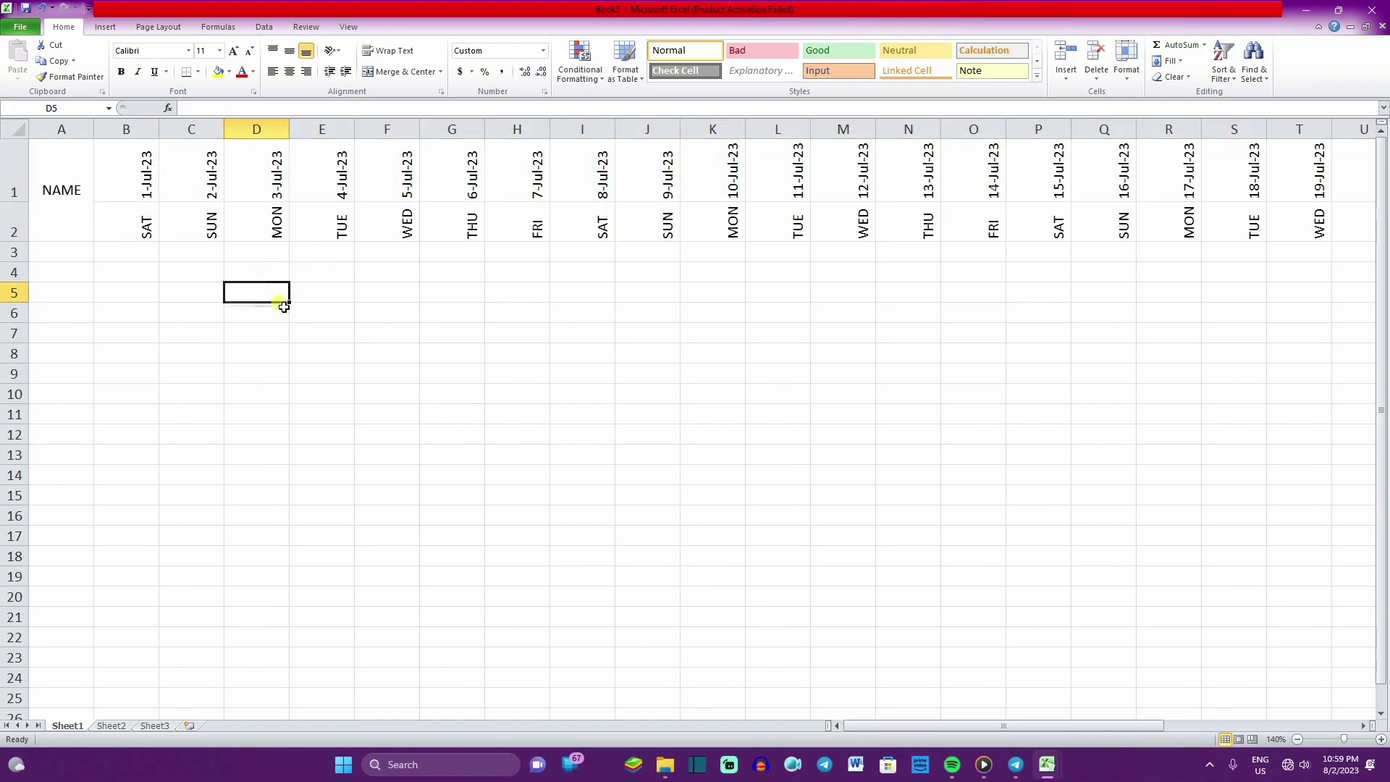
AutoFit columns B–AF, adjust the zoom to show all days, and select AG2.
left_click_drag(134, 184, 1232, 215)
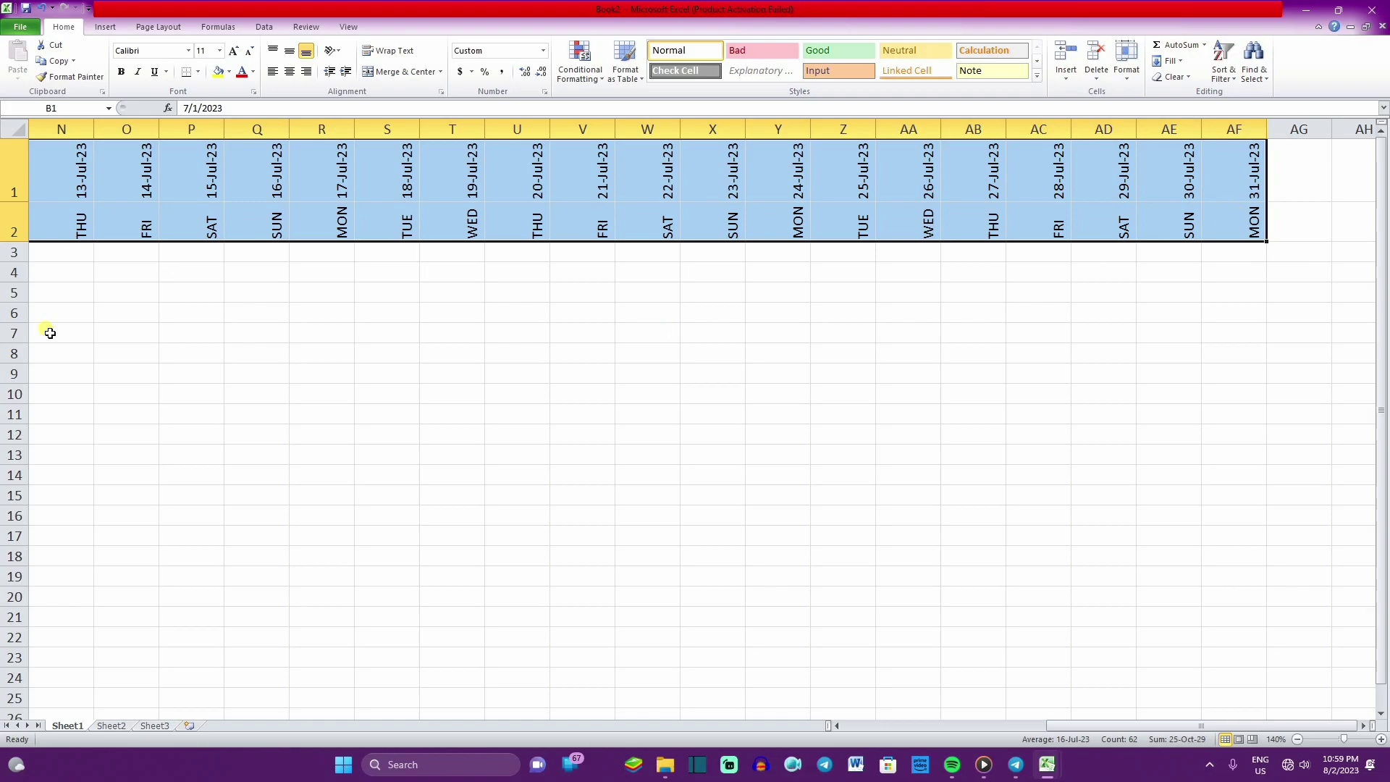
left_click(1126, 80)
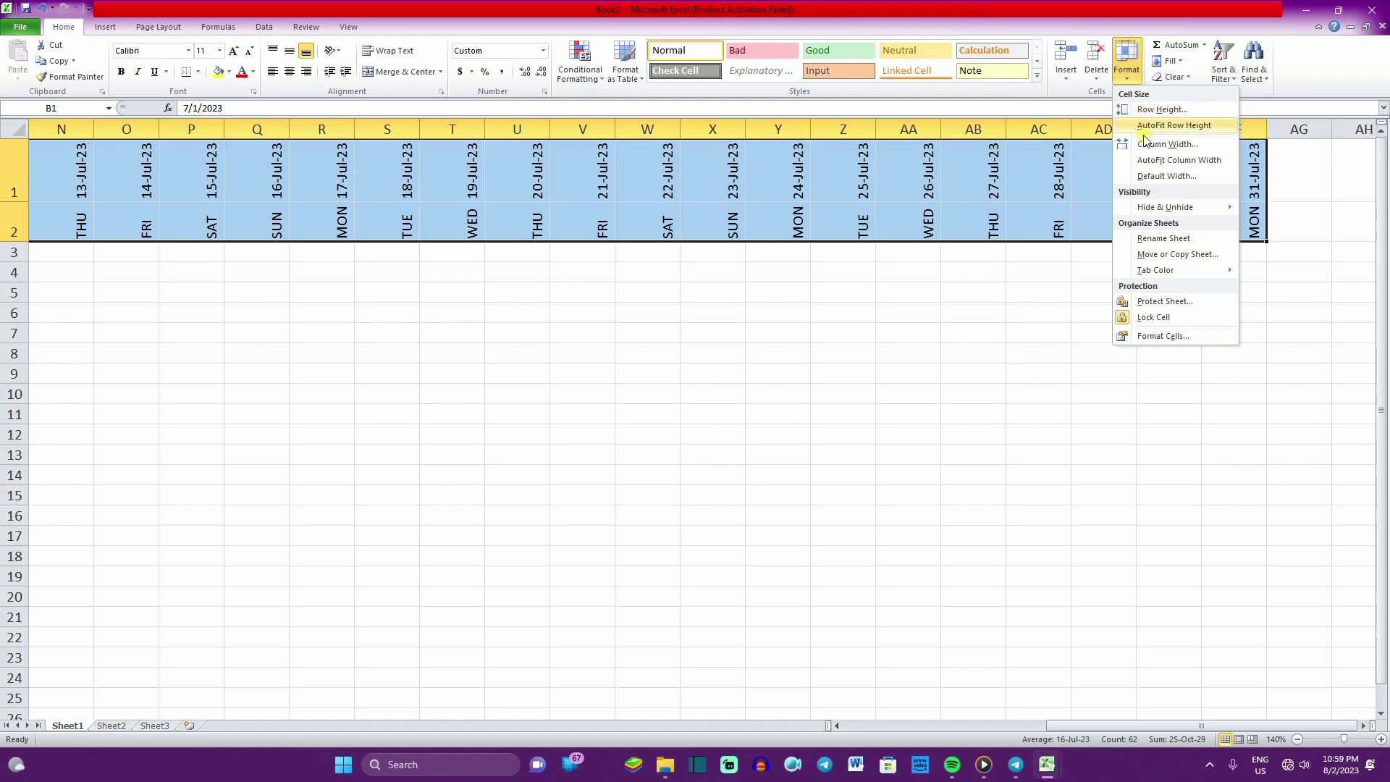
left_click(1165, 161)
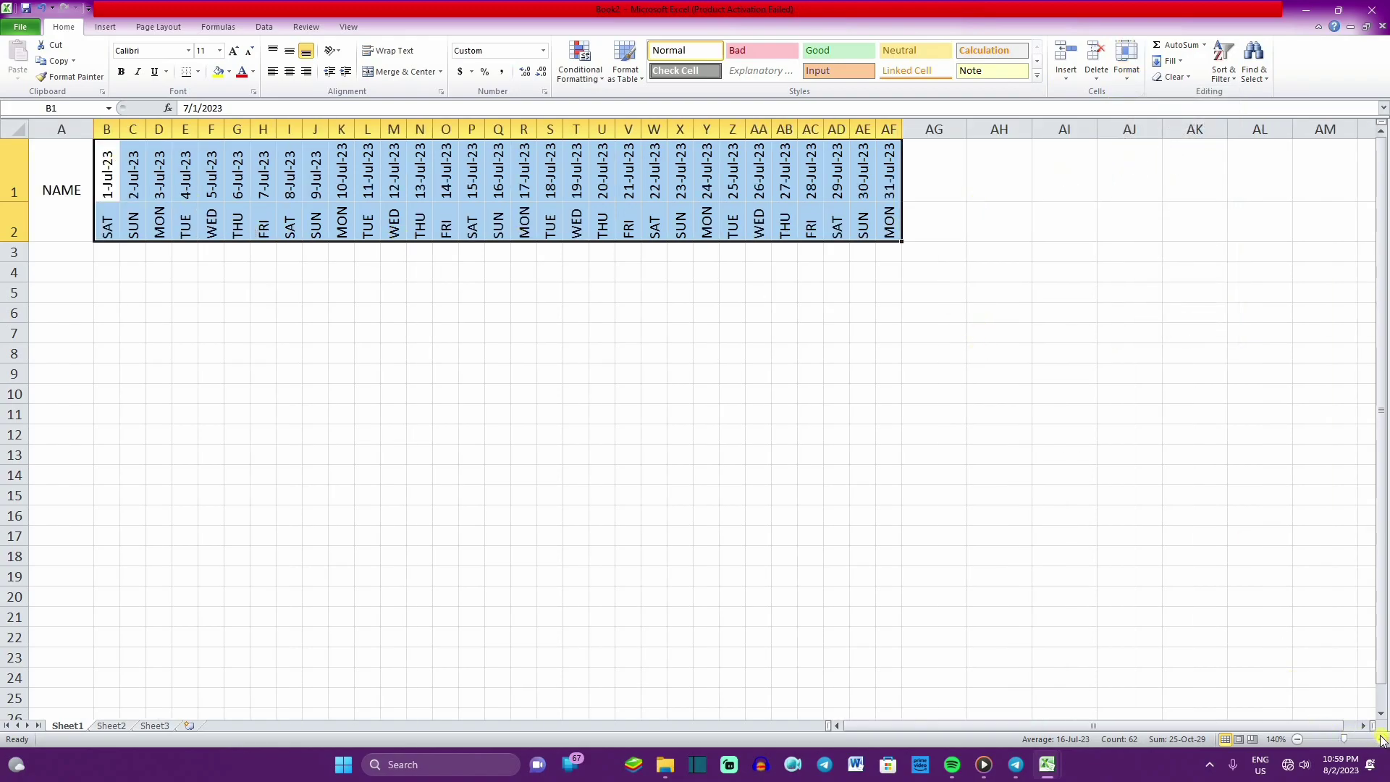
left_click(1382, 739)
left_click(1382, 739)
left_click(1381, 739)
left_click(1382, 738)
left_click(1381, 738)
left_click(1381, 739)
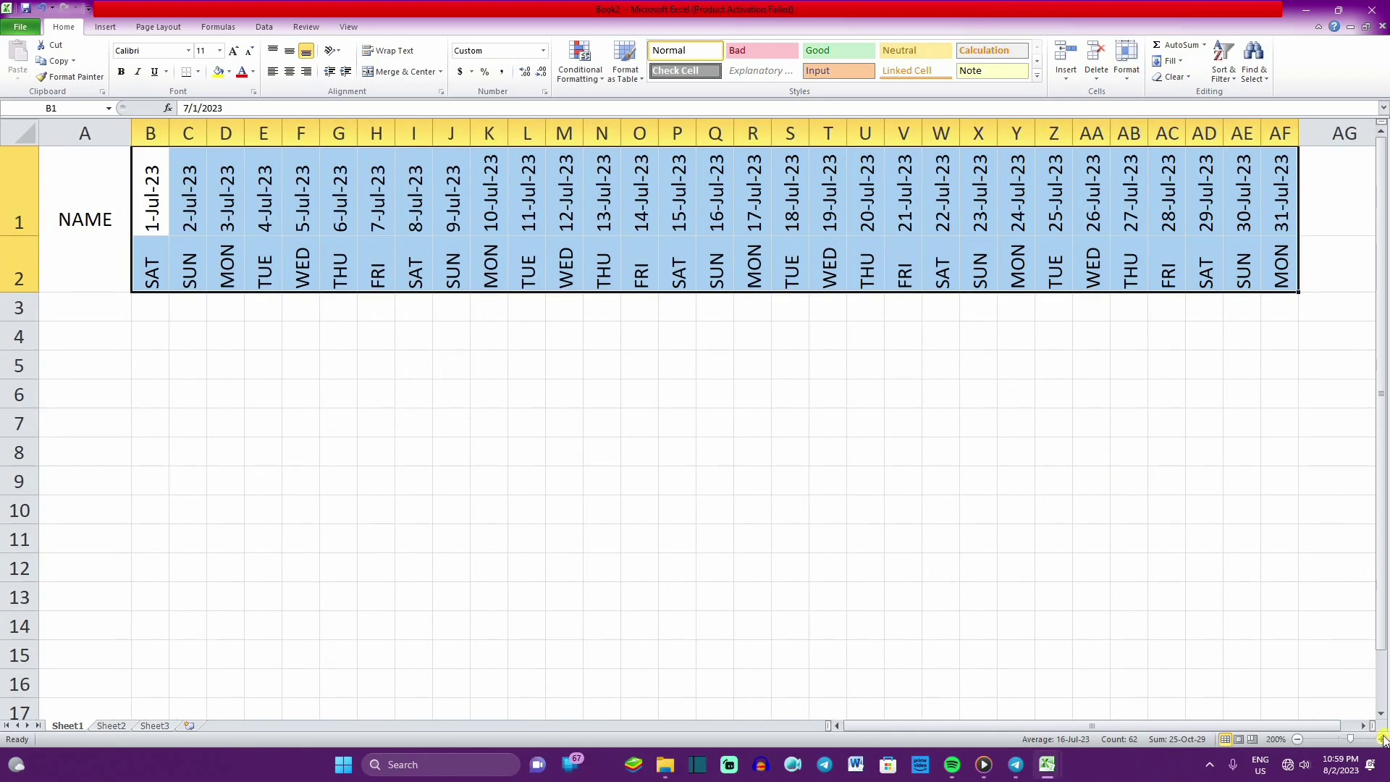
left_click(1296, 738)
left_click(1296, 738)
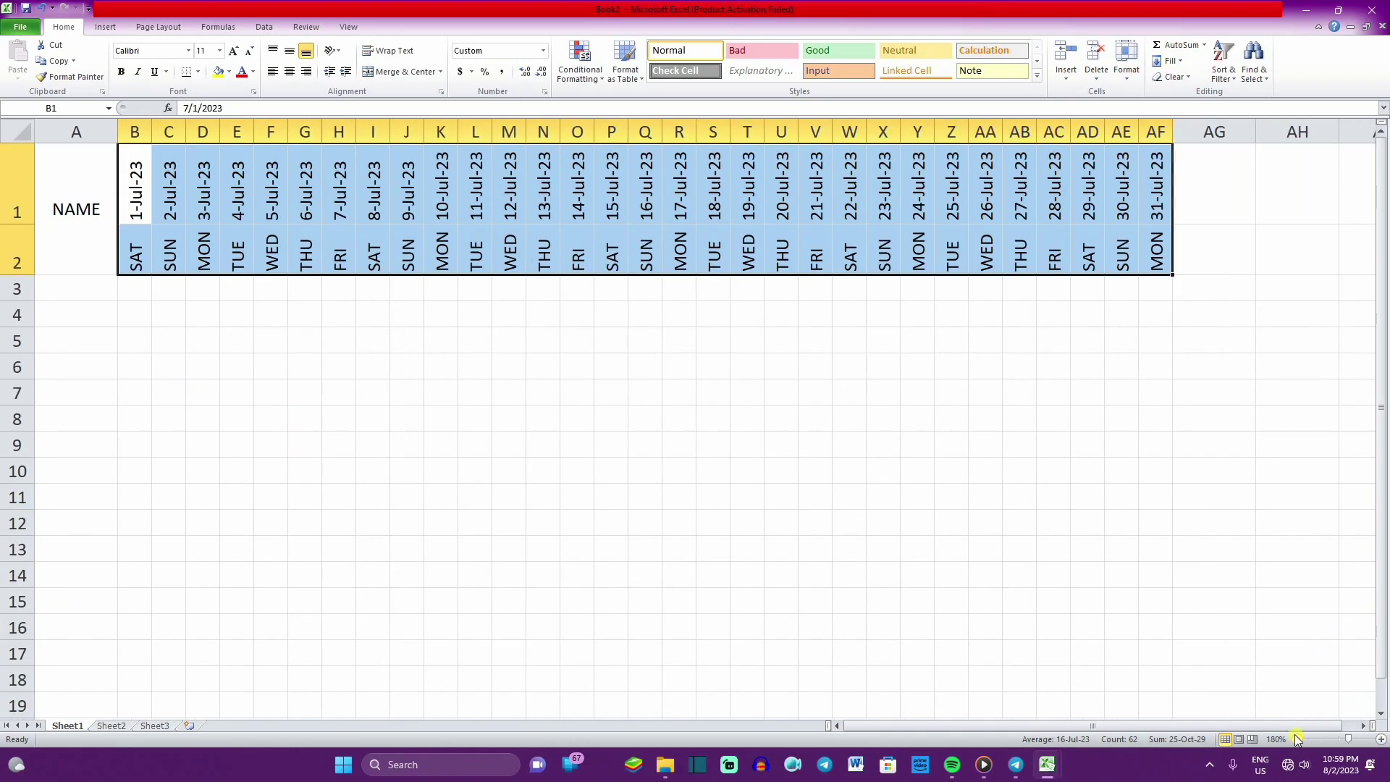
left_click(1238, 200)
left_click(1234, 270)
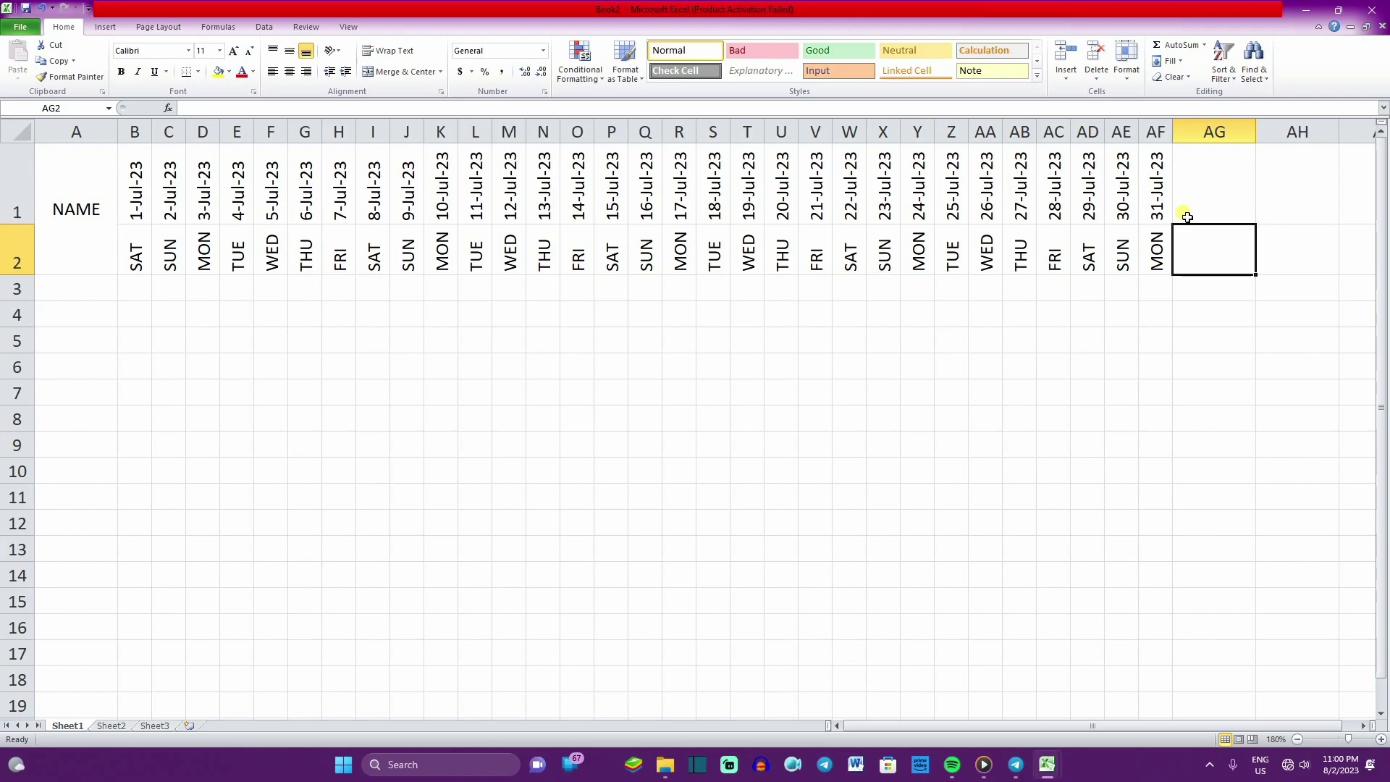
Enter the heading TOTAL DAYS in AG2.
left_click(1217, 196)
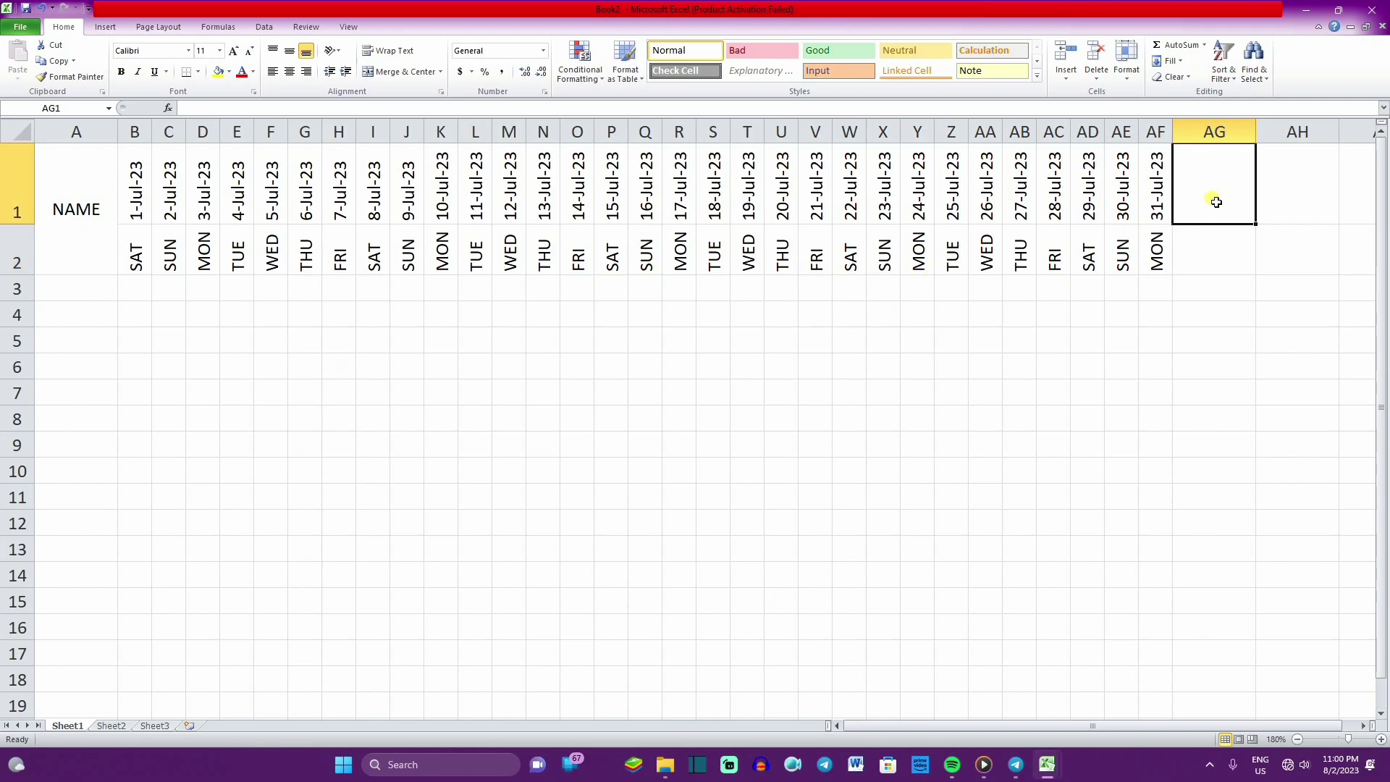
left_click(1206, 249)
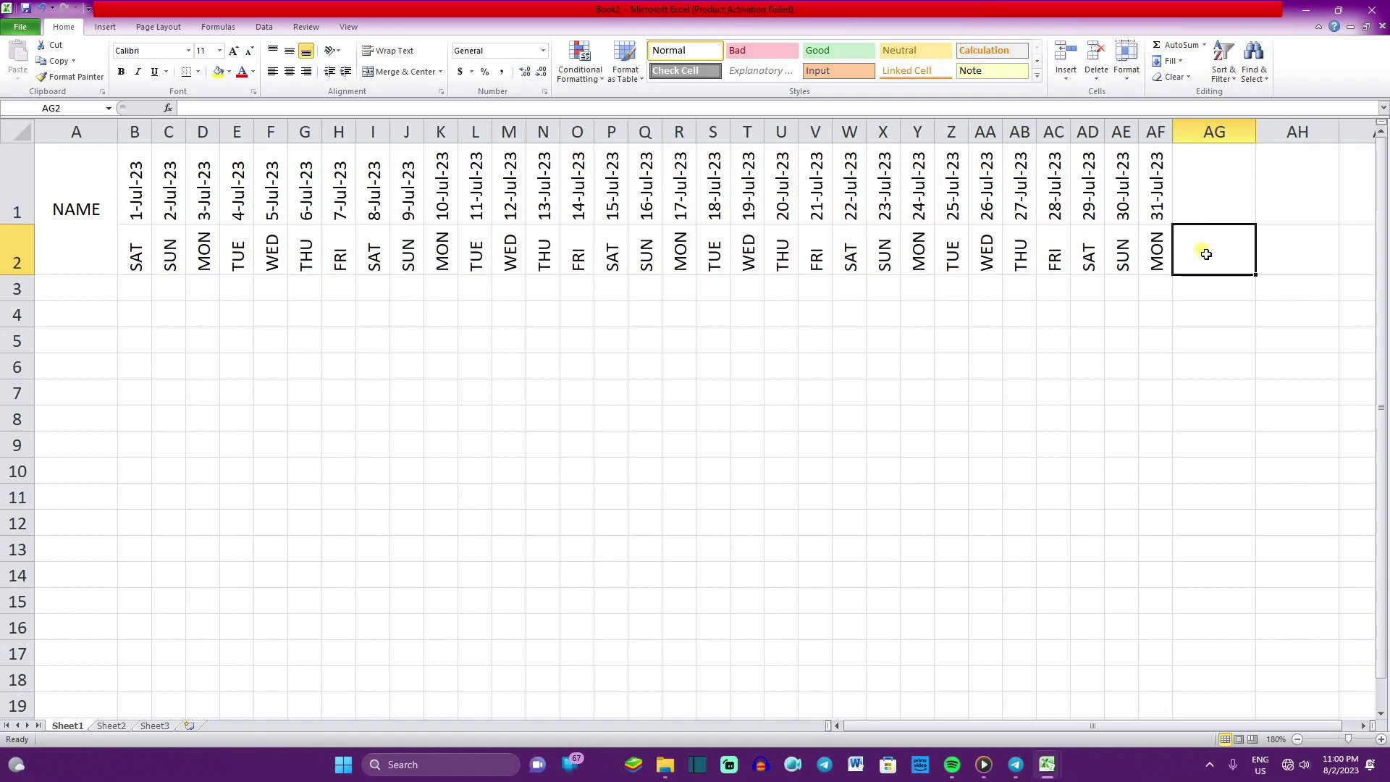
type("TP")
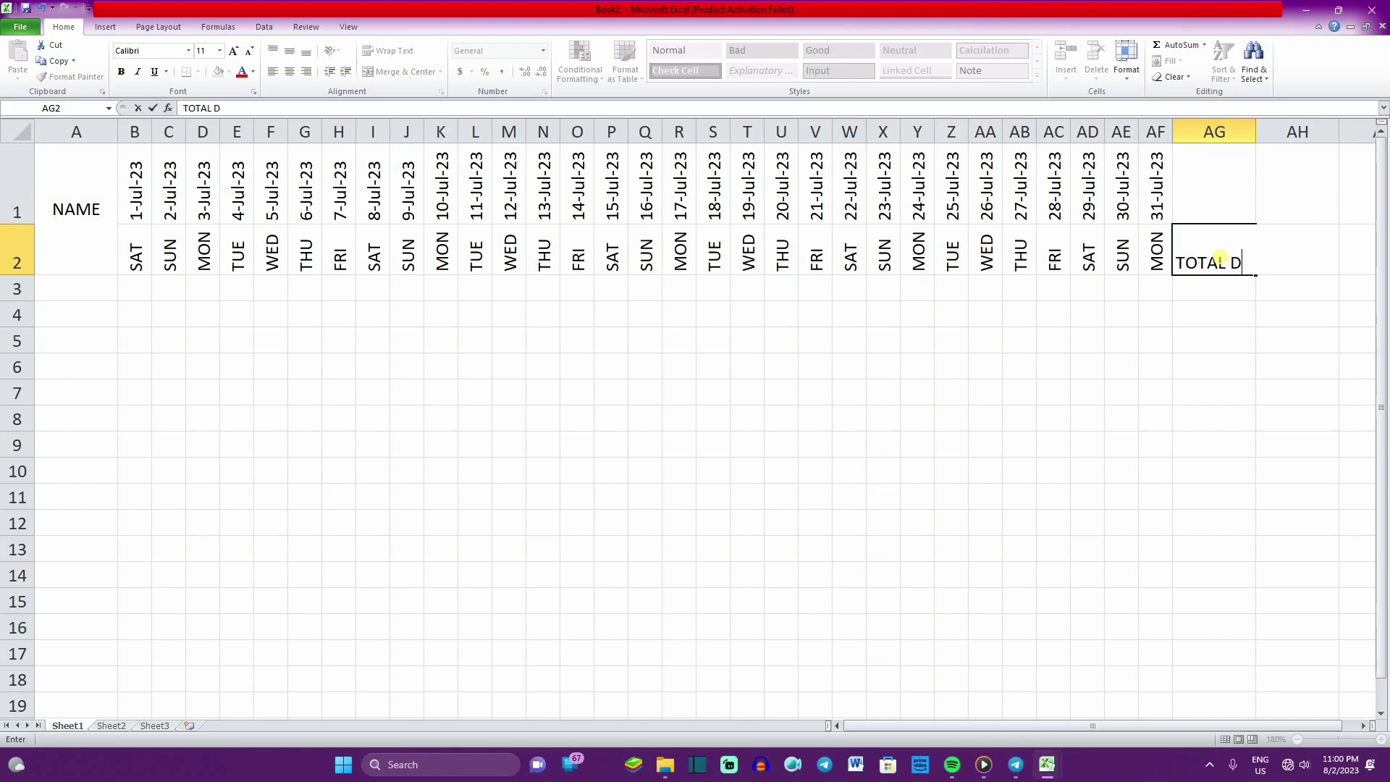
key("F2")
left_click_drag(1321, 279, 1316, 292)
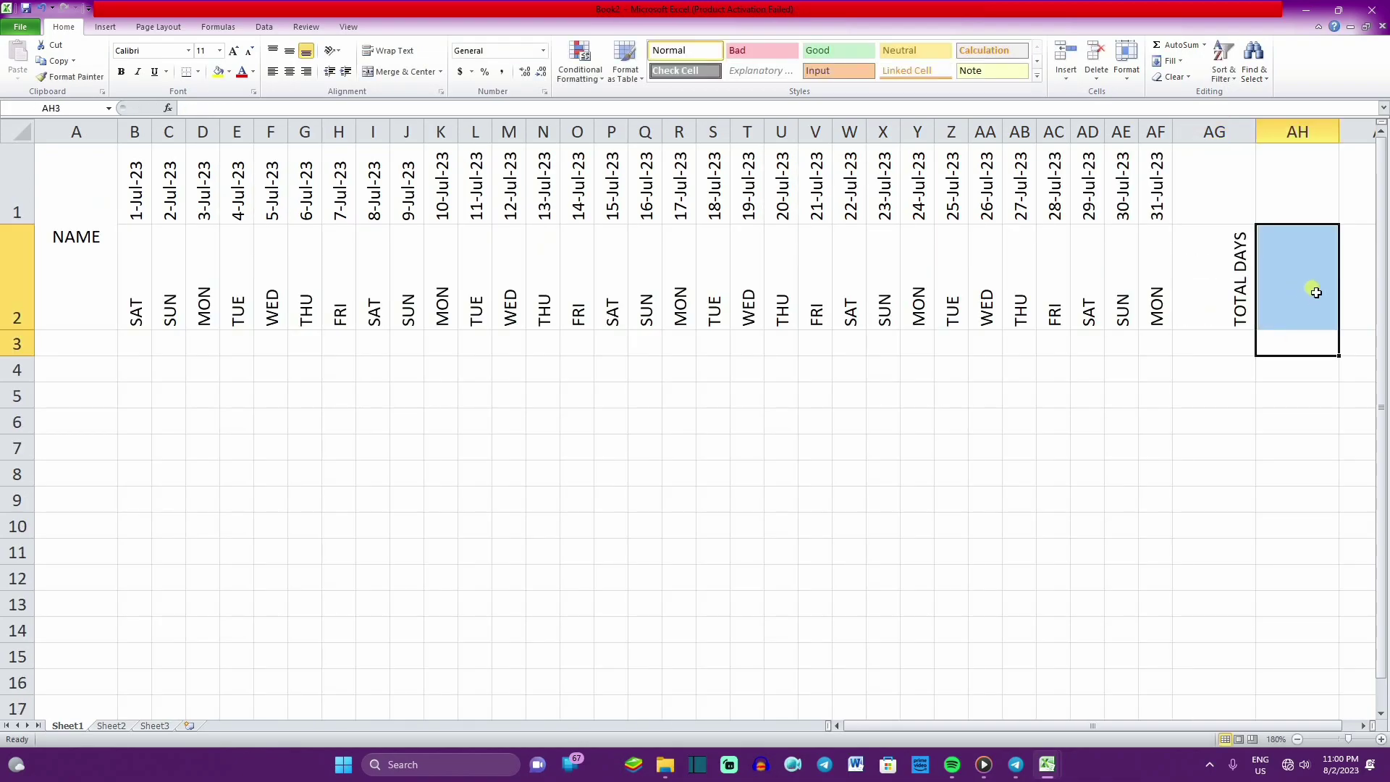
left_click(1316, 291)
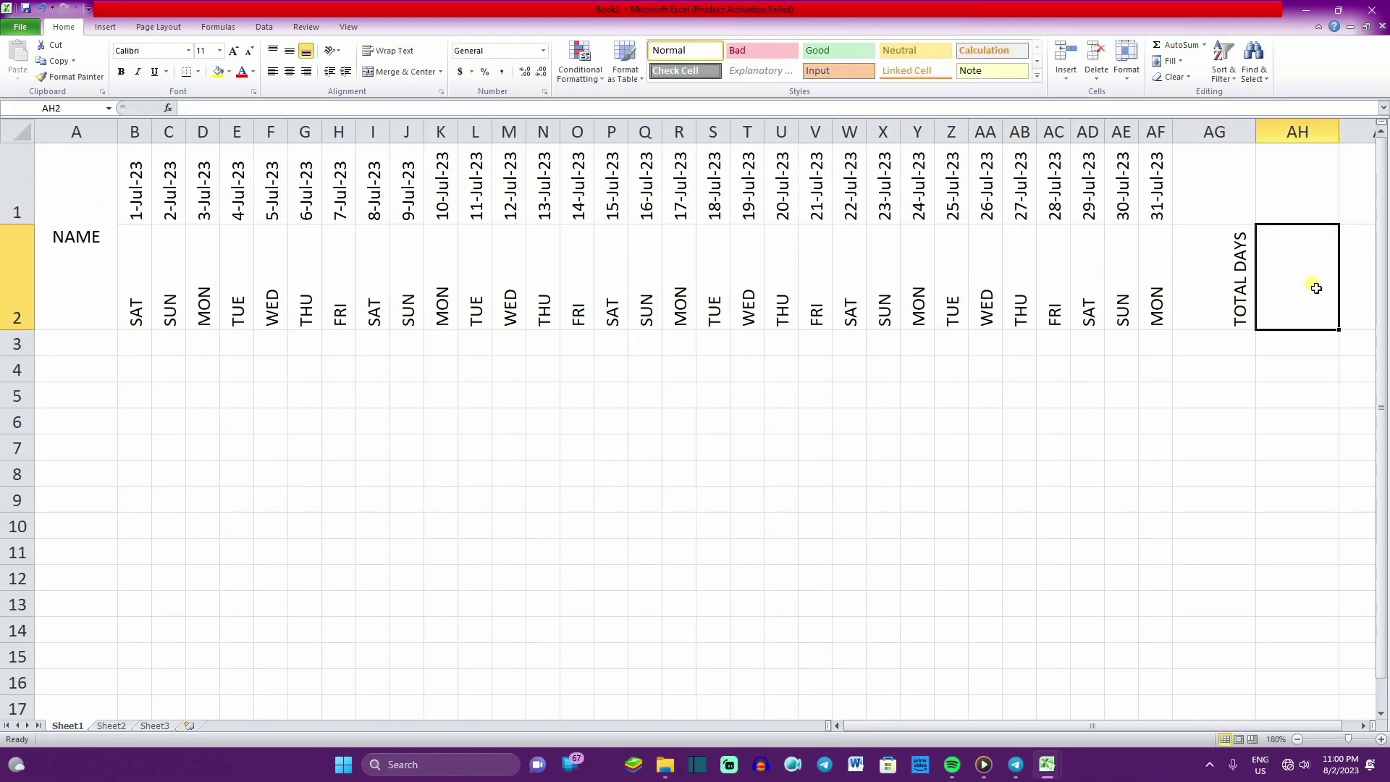
Add the headings PRESENT in AH2 and ABSENT in AI2.
type("PRESENT")
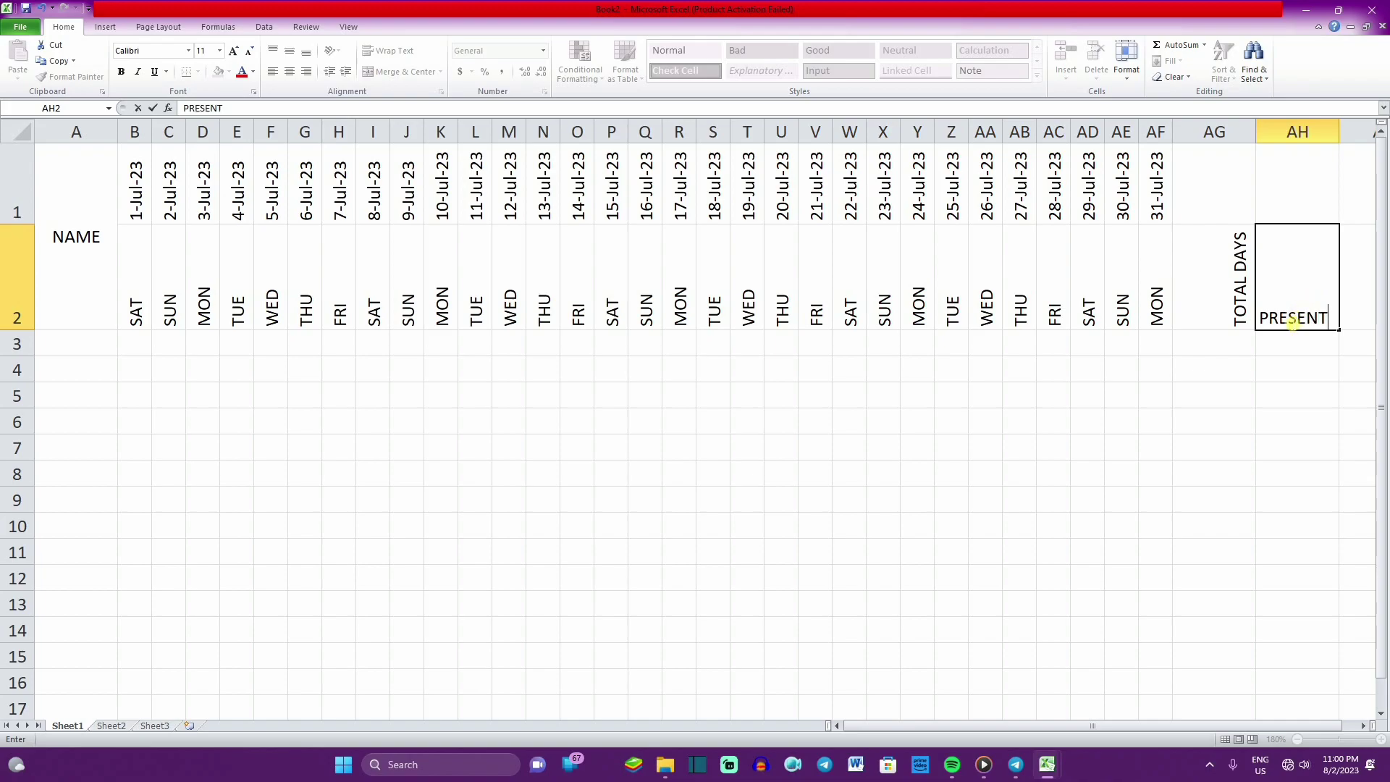
left_click(1287, 341)
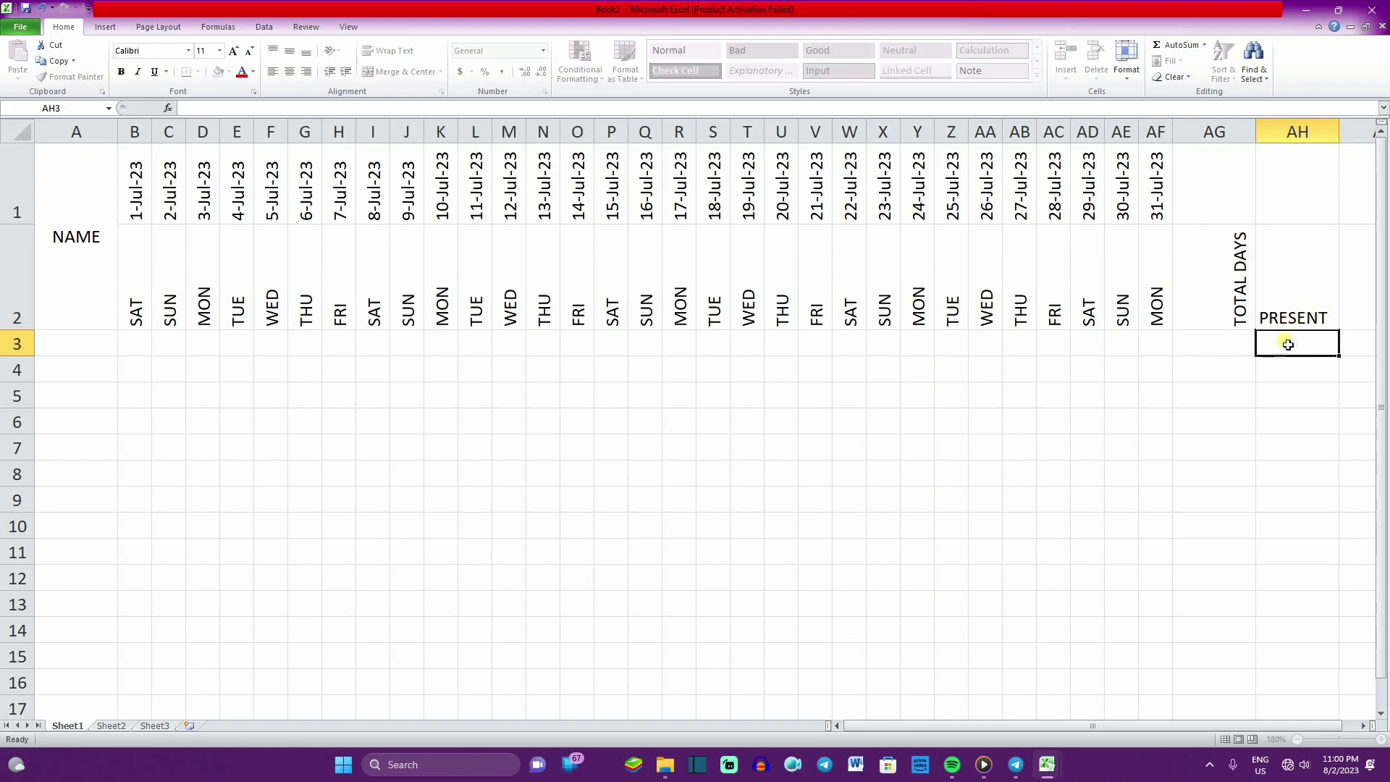
left_click(1364, 304)
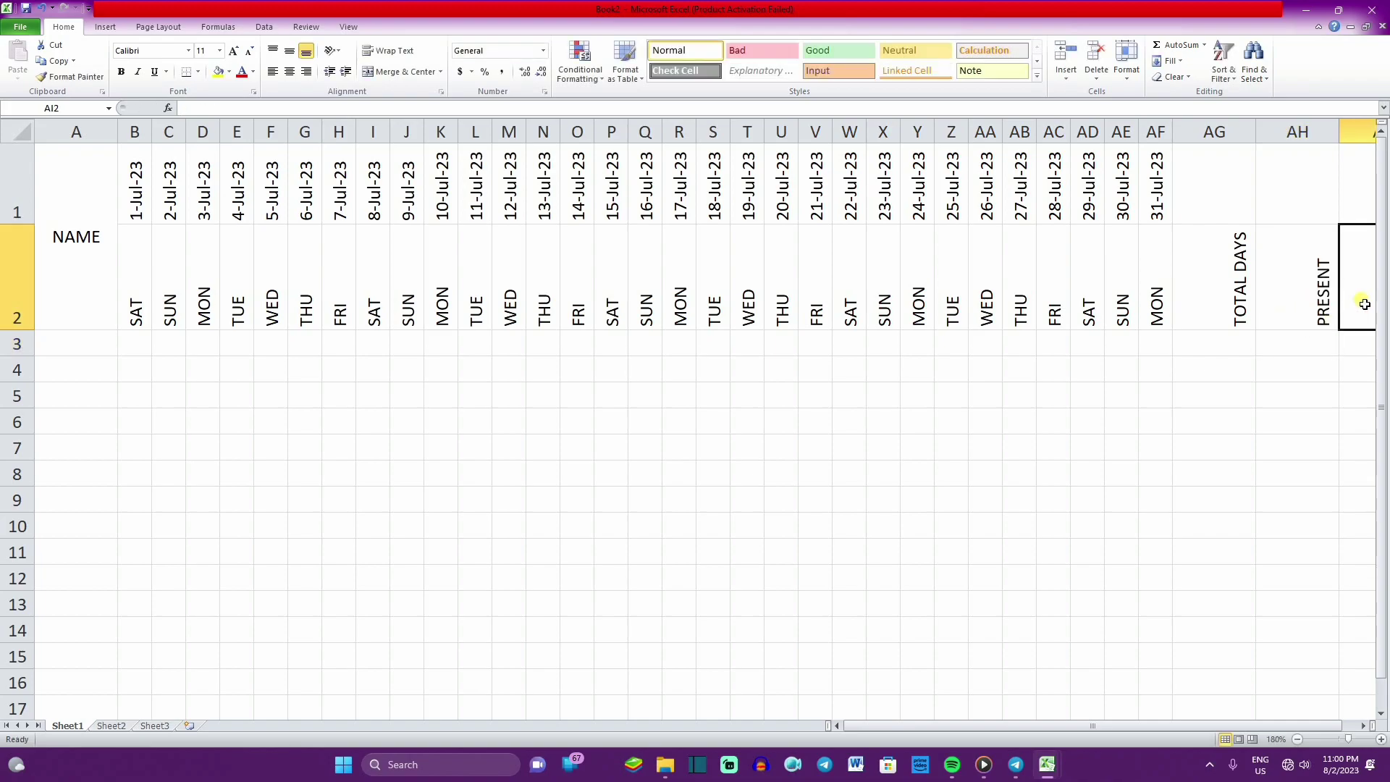
type("ABSENT")
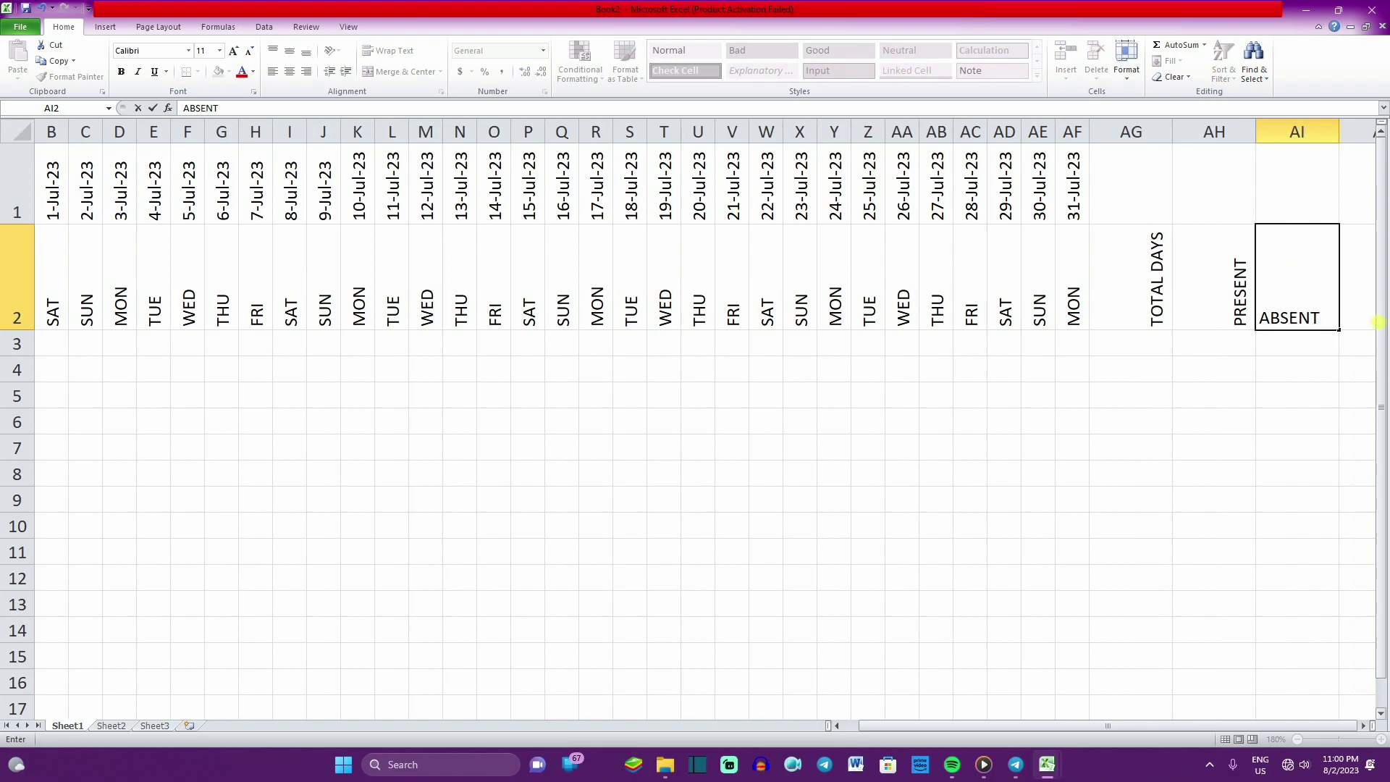
left_click(1223, 346)
AutoFit column widths for the TOTAL DAYS, PRESENT and ABSENT columns AG–AI.
left_click_drag(1128, 198, 1314, 309)
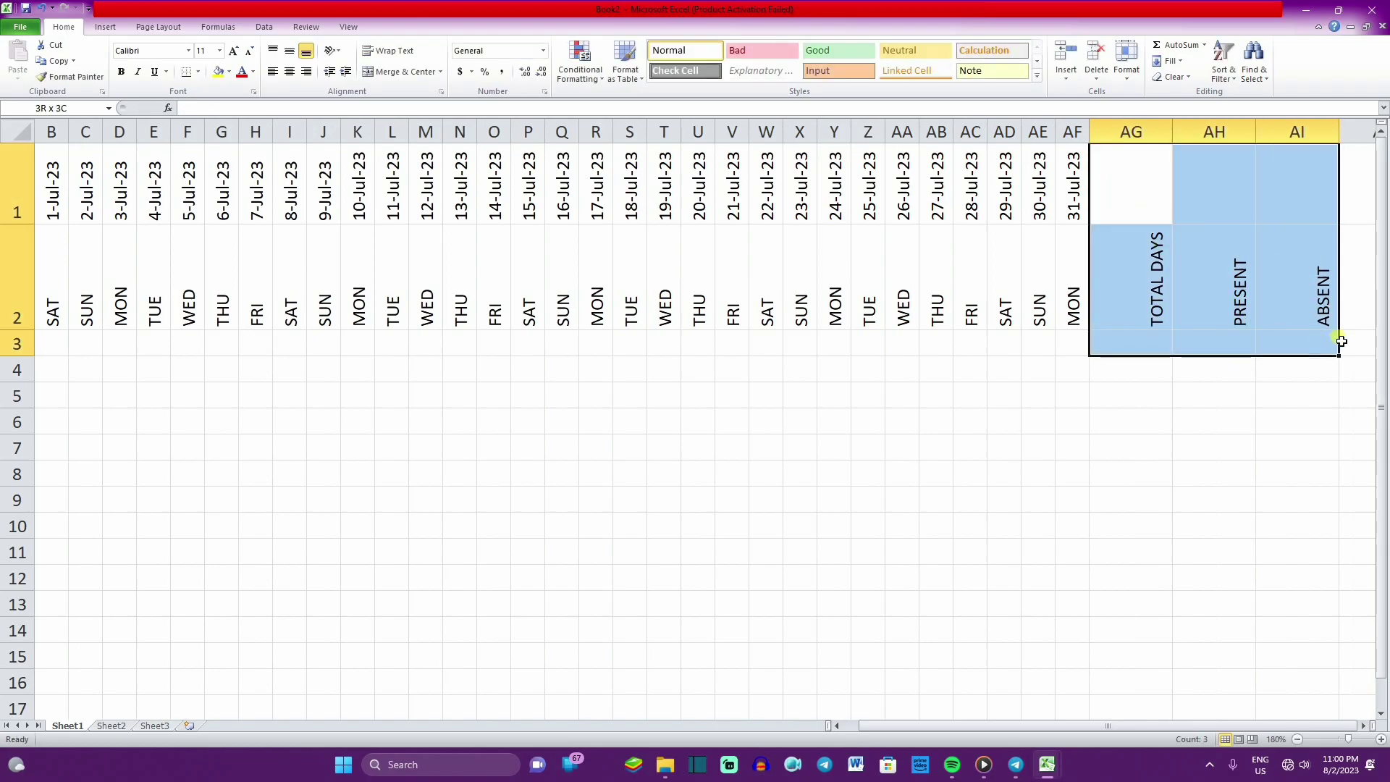
left_click(1128, 72)
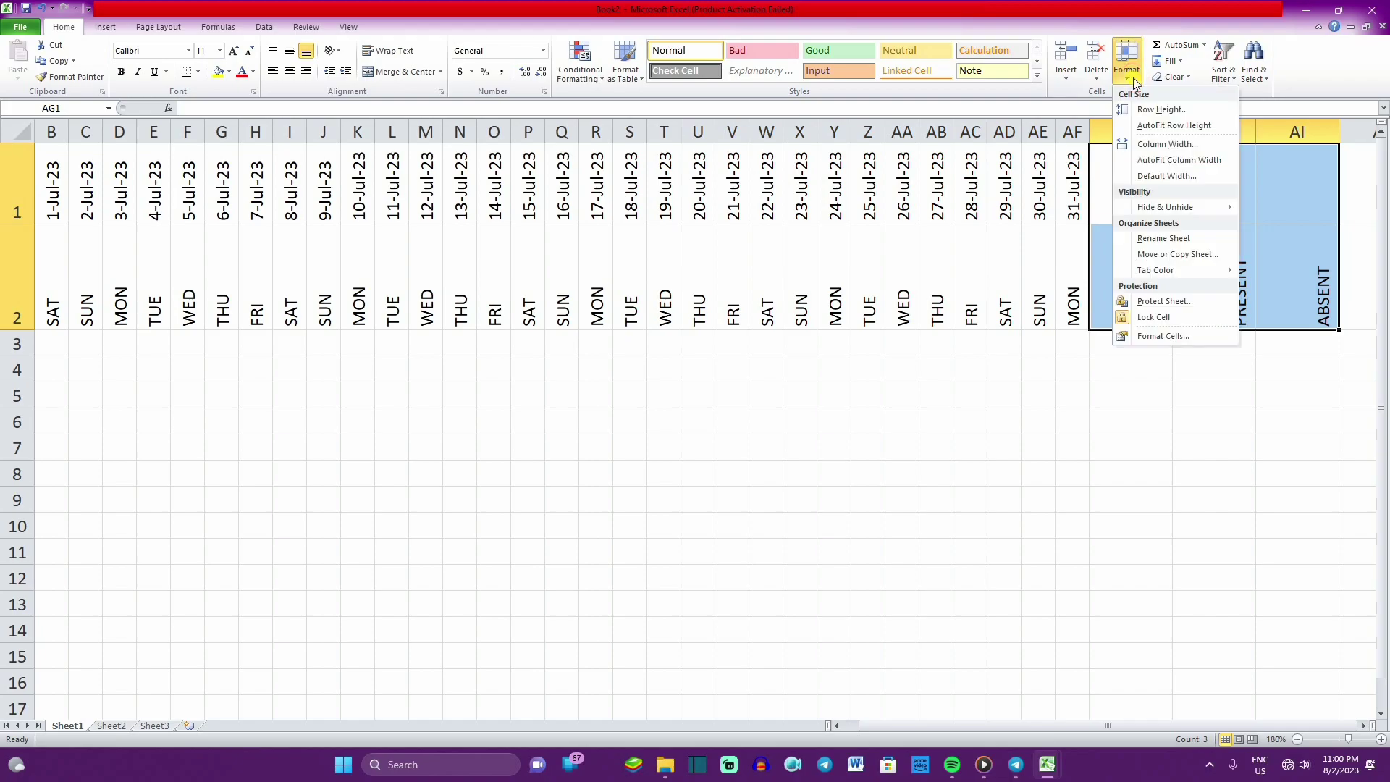
left_click(1191, 160)
left_click(1173, 343)
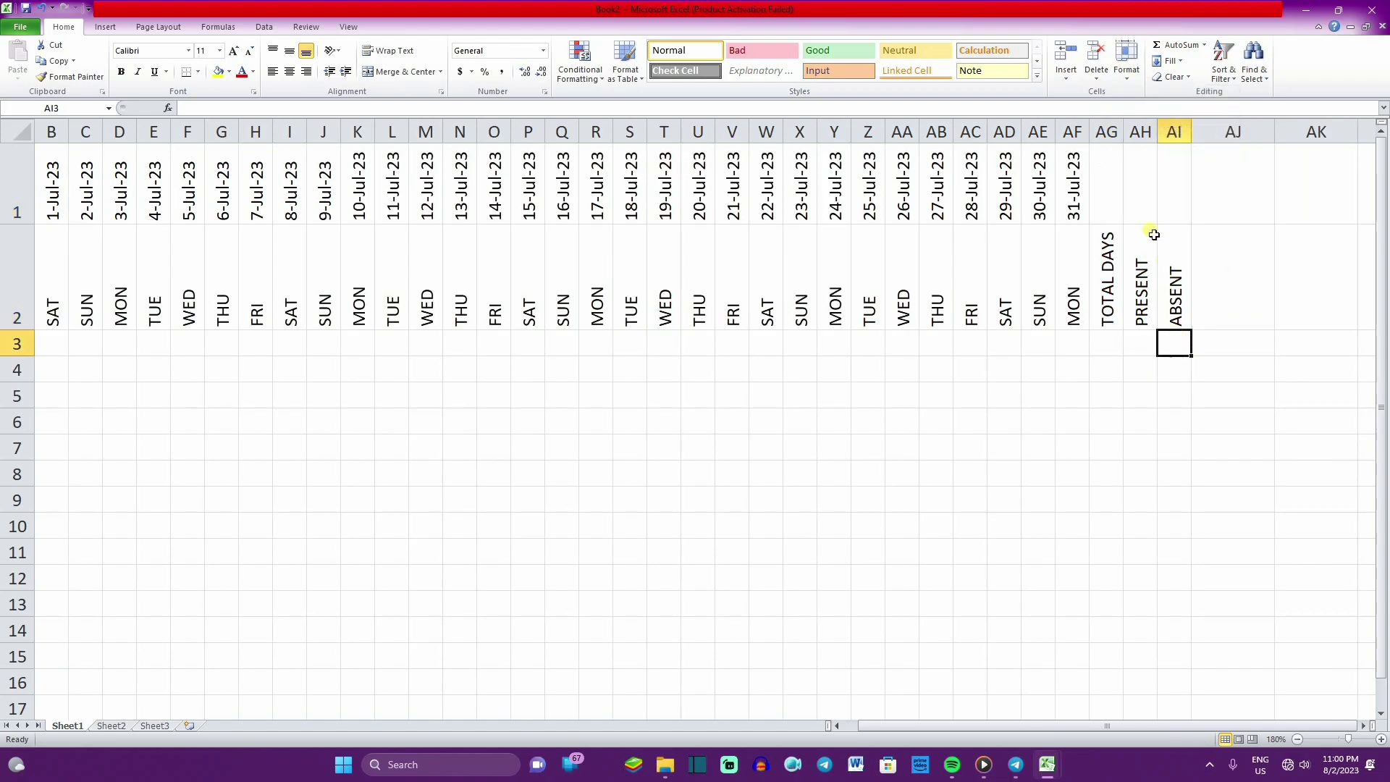
left_click(1104, 186)
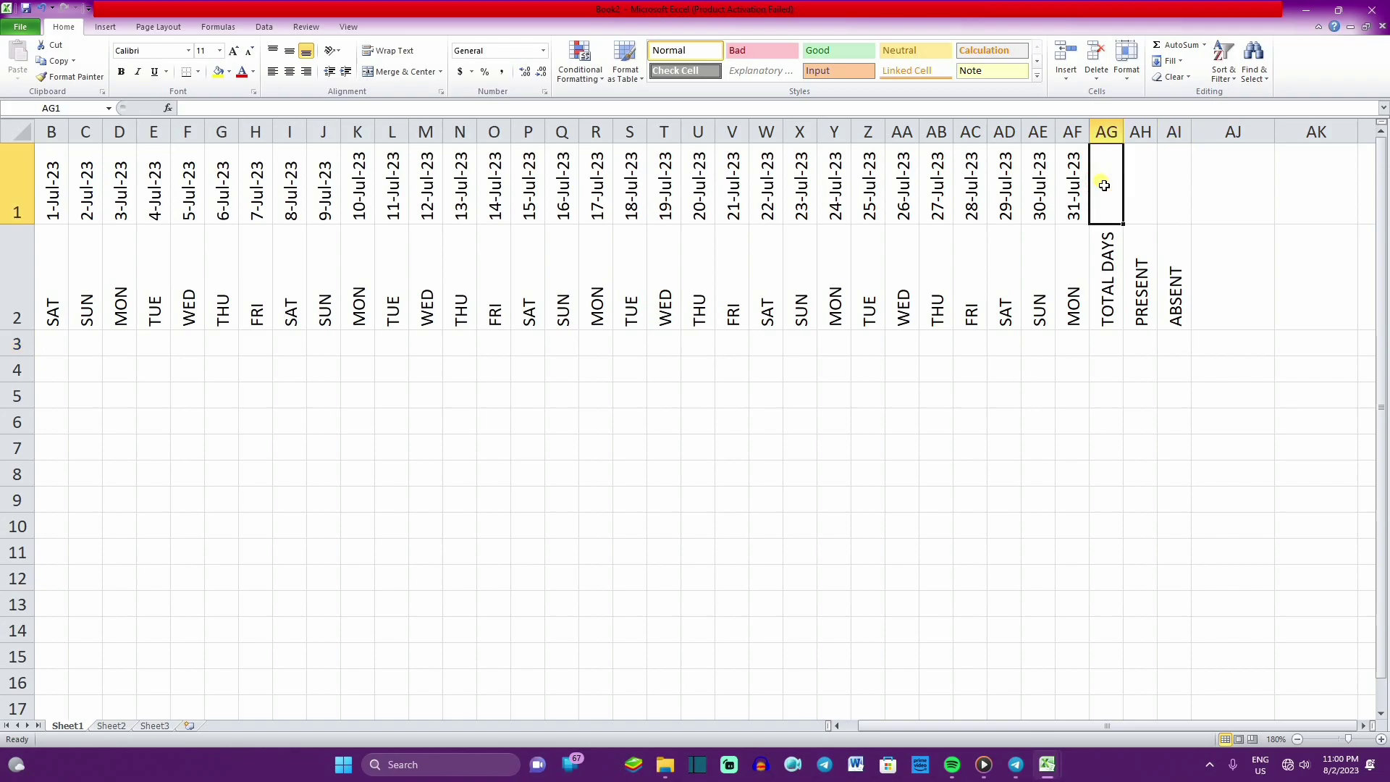
left_click(1100, 366)
left_click_drag(1119, 188, 1171, 284)
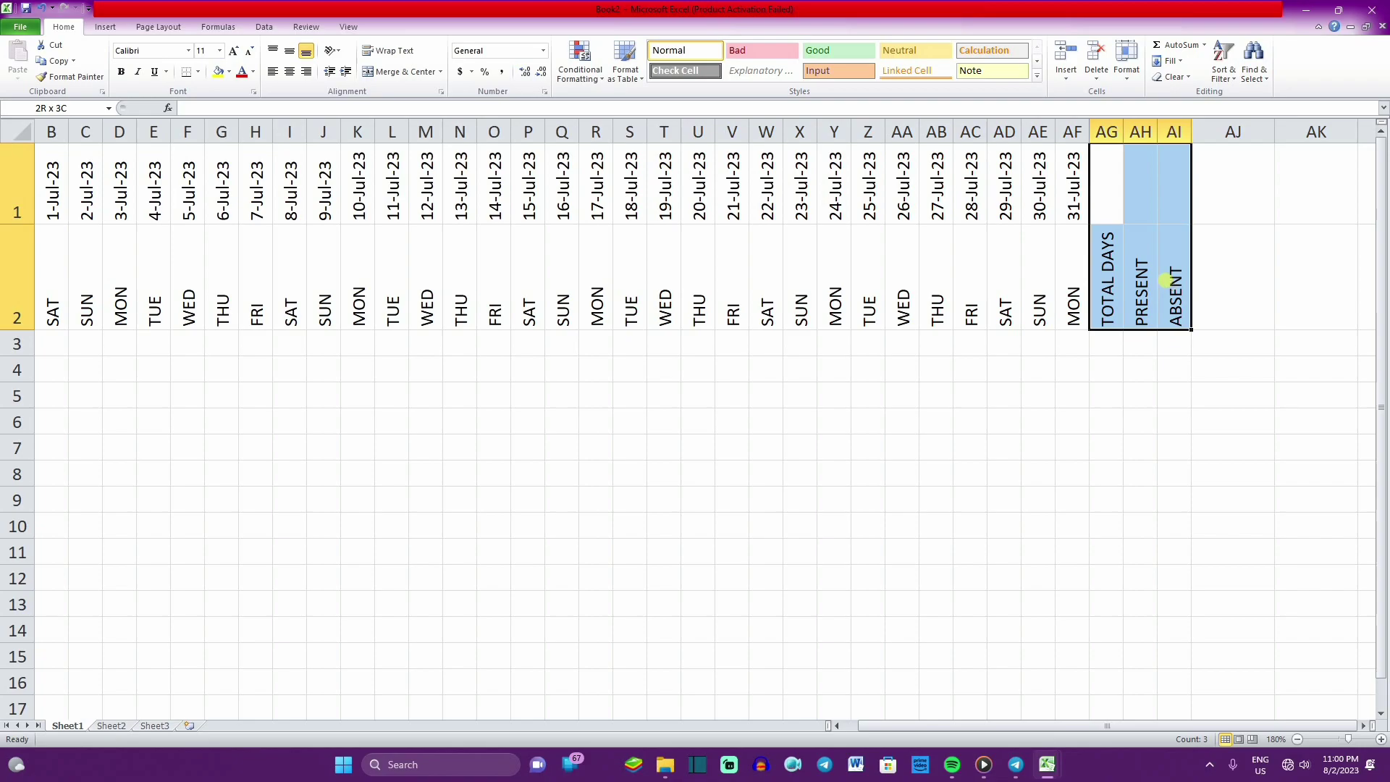
left_click(1223, 246)
Merge & Center AG1:AG2, AH1:AH2 and AI1:AI2 so each heading spans both rows.
left_click_drag(1107, 186, 1110, 284)
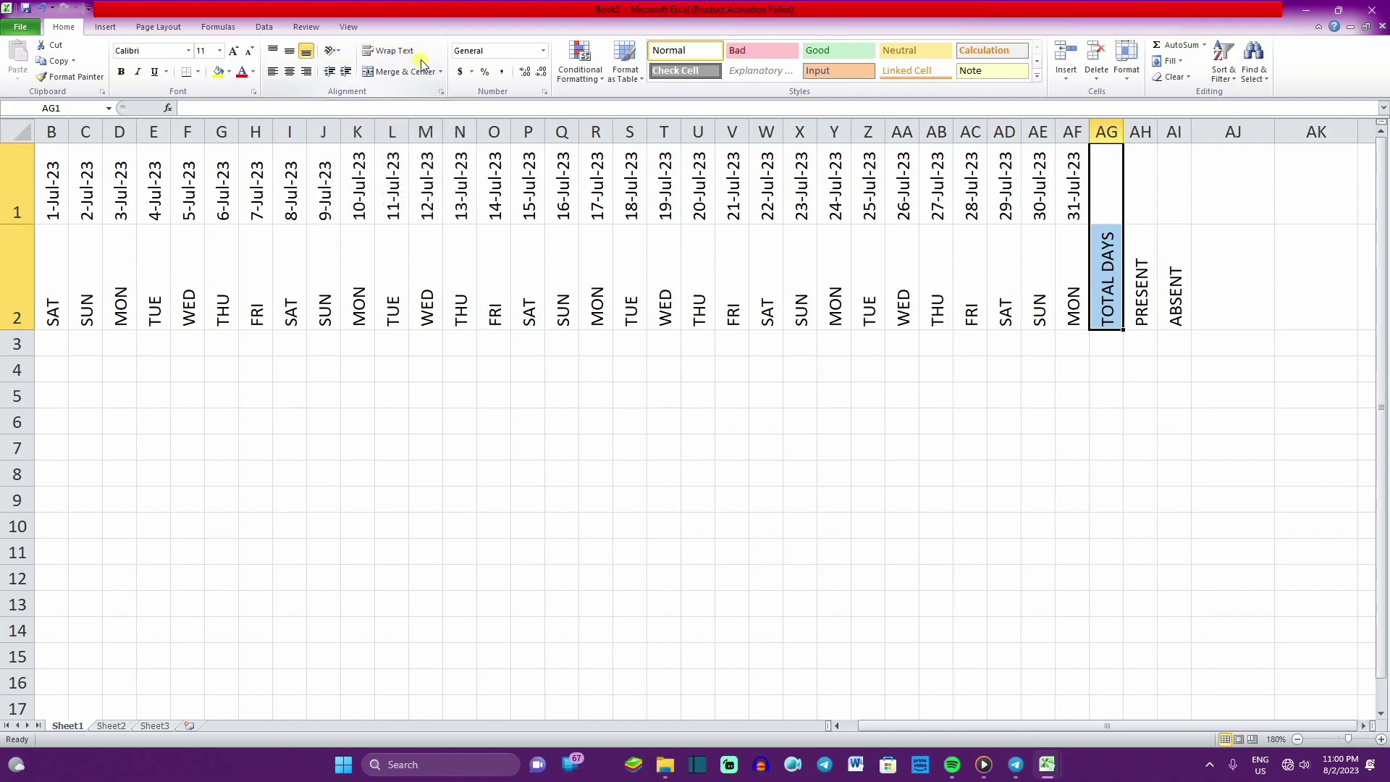
left_click(439, 73)
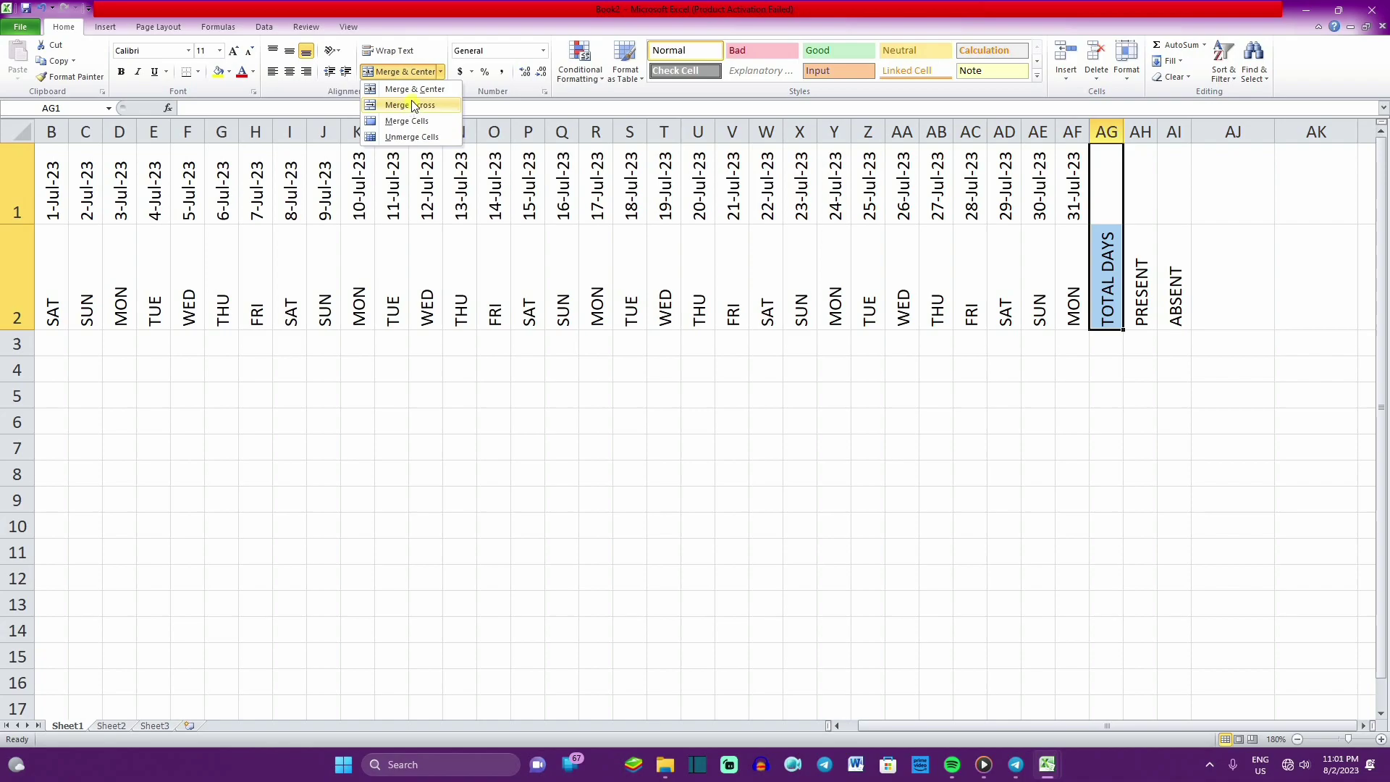
left_click(414, 89)
left_click_drag(1141, 191, 1146, 276)
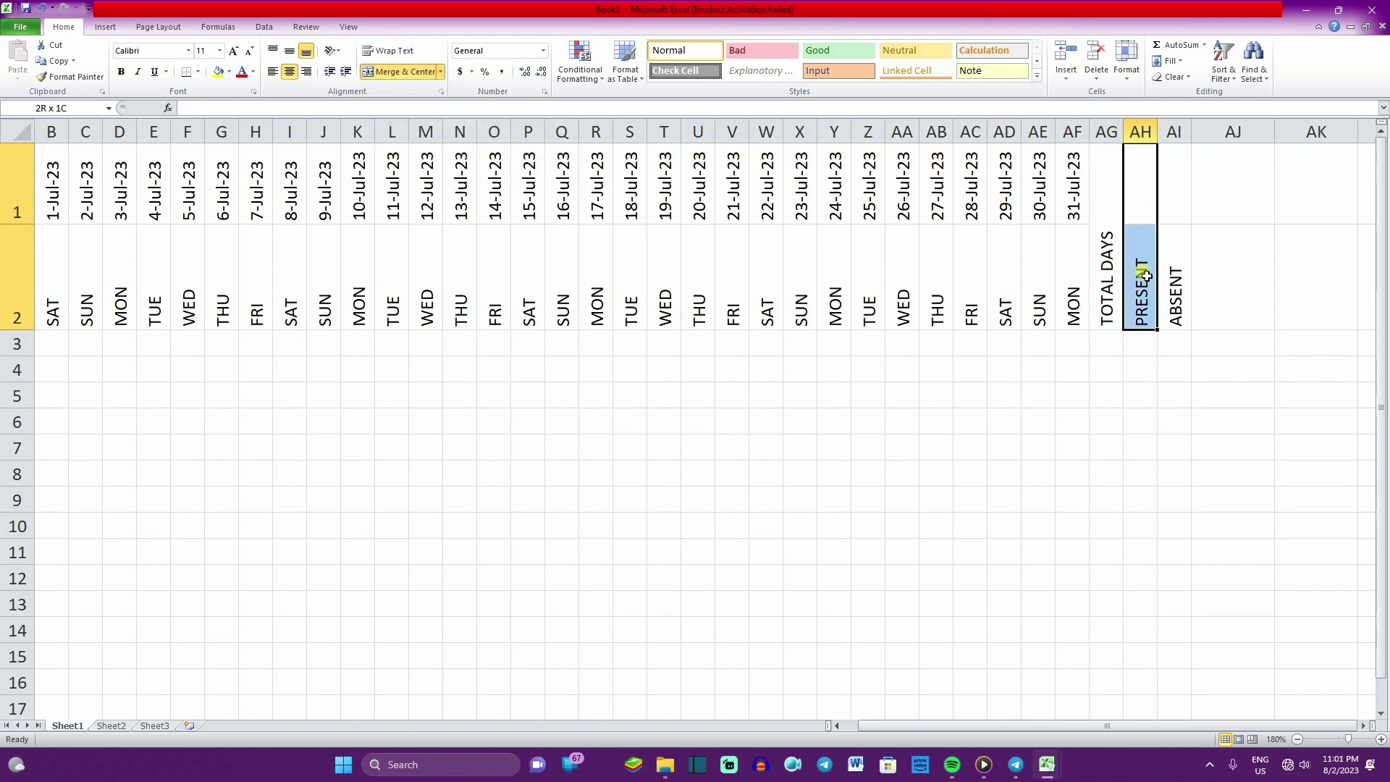
left_click(438, 72)
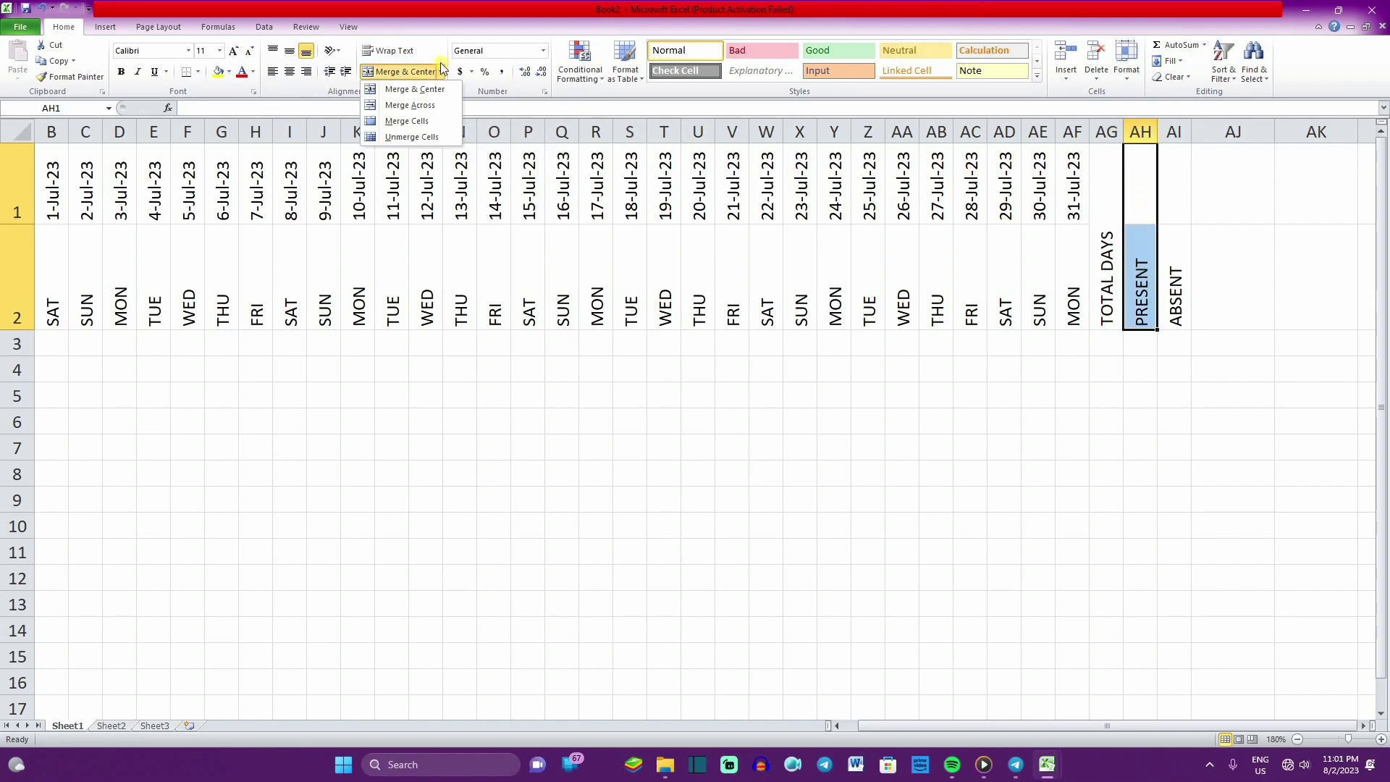
left_click(390, 85)
left_click_drag(1158, 181, 1166, 232)
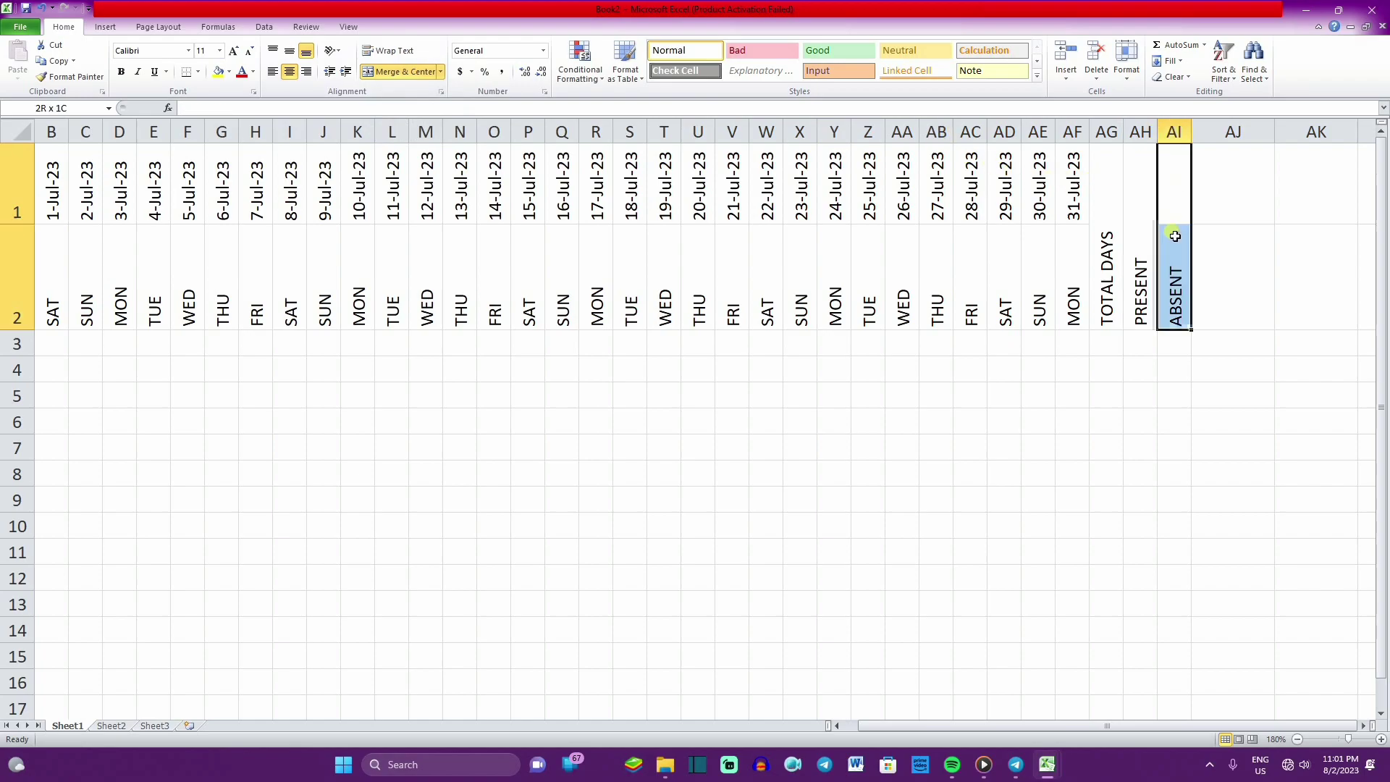
left_click(389, 72)
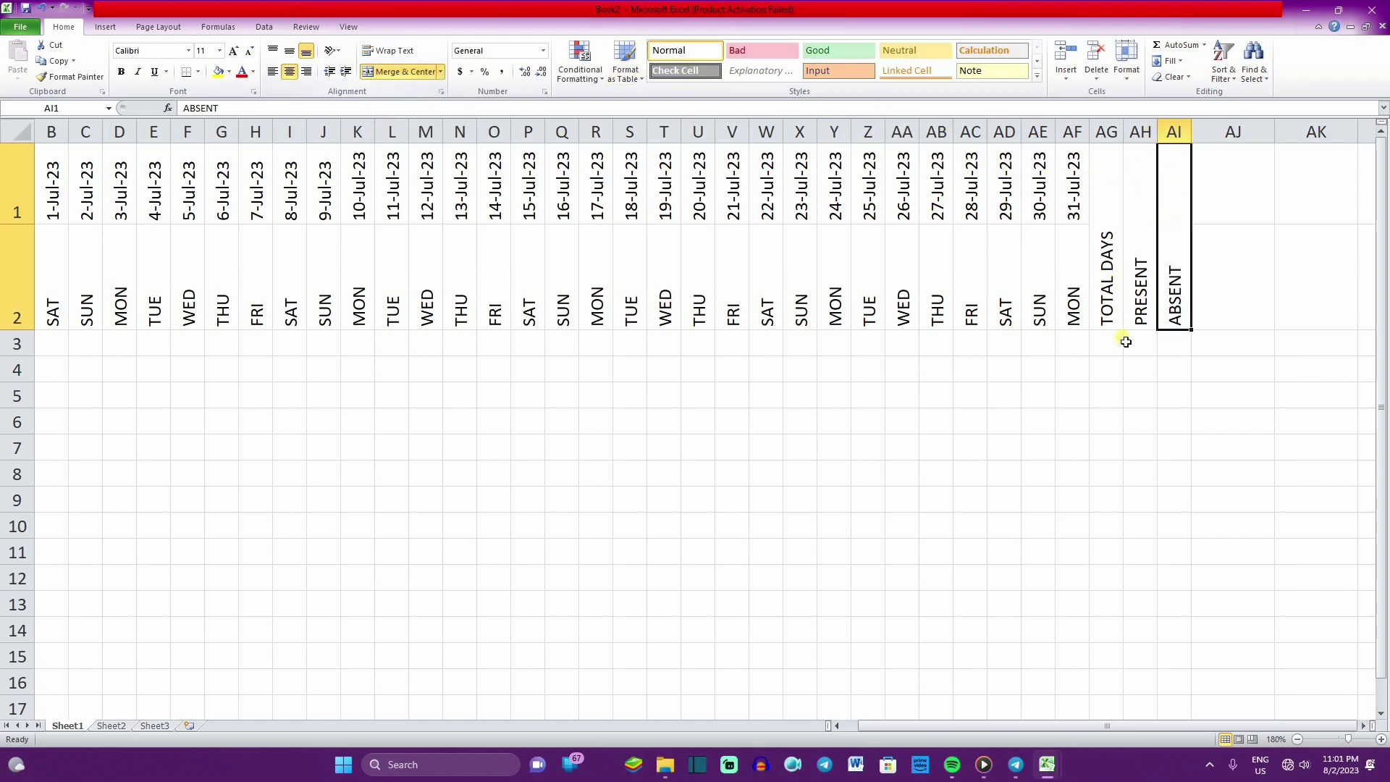
left_click(1130, 390)
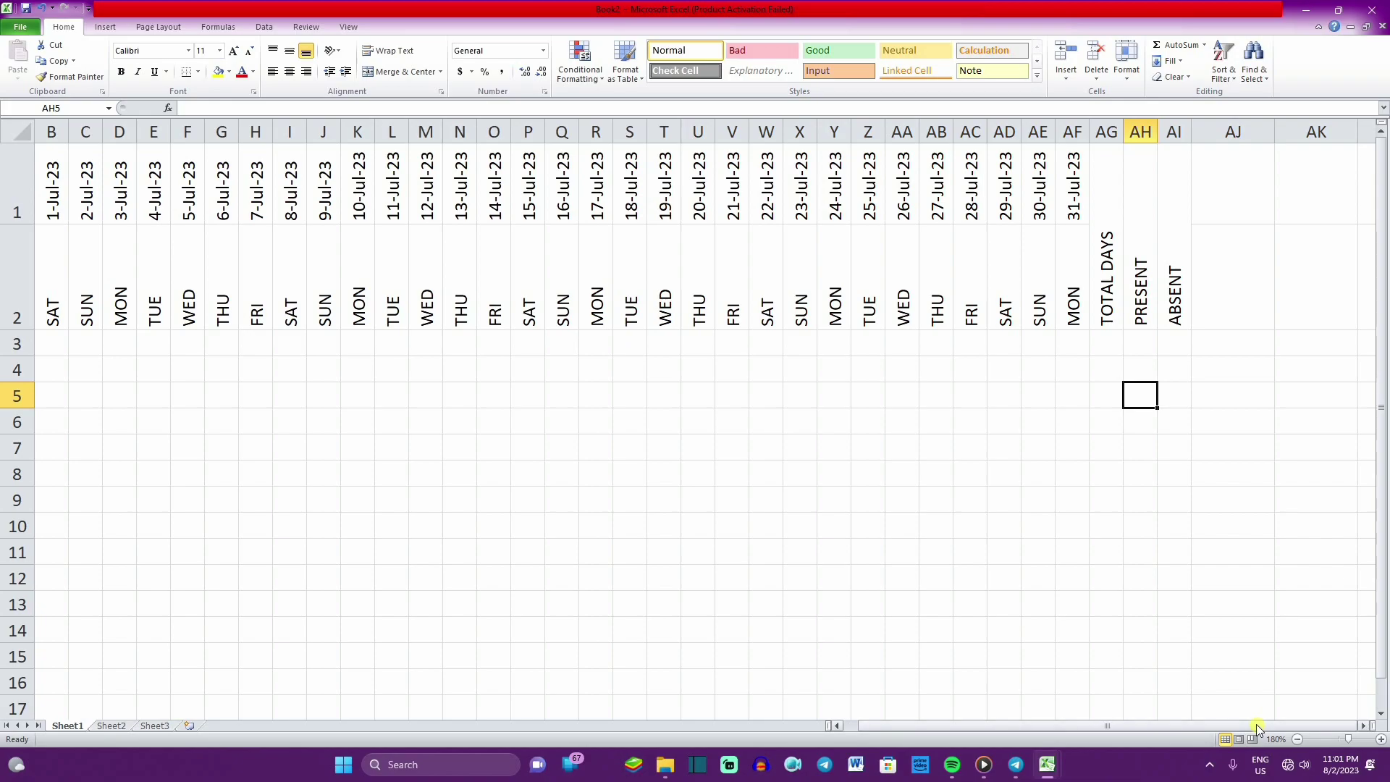
left_click(837, 725)
left_click_drag(111, 177, 487, 266)
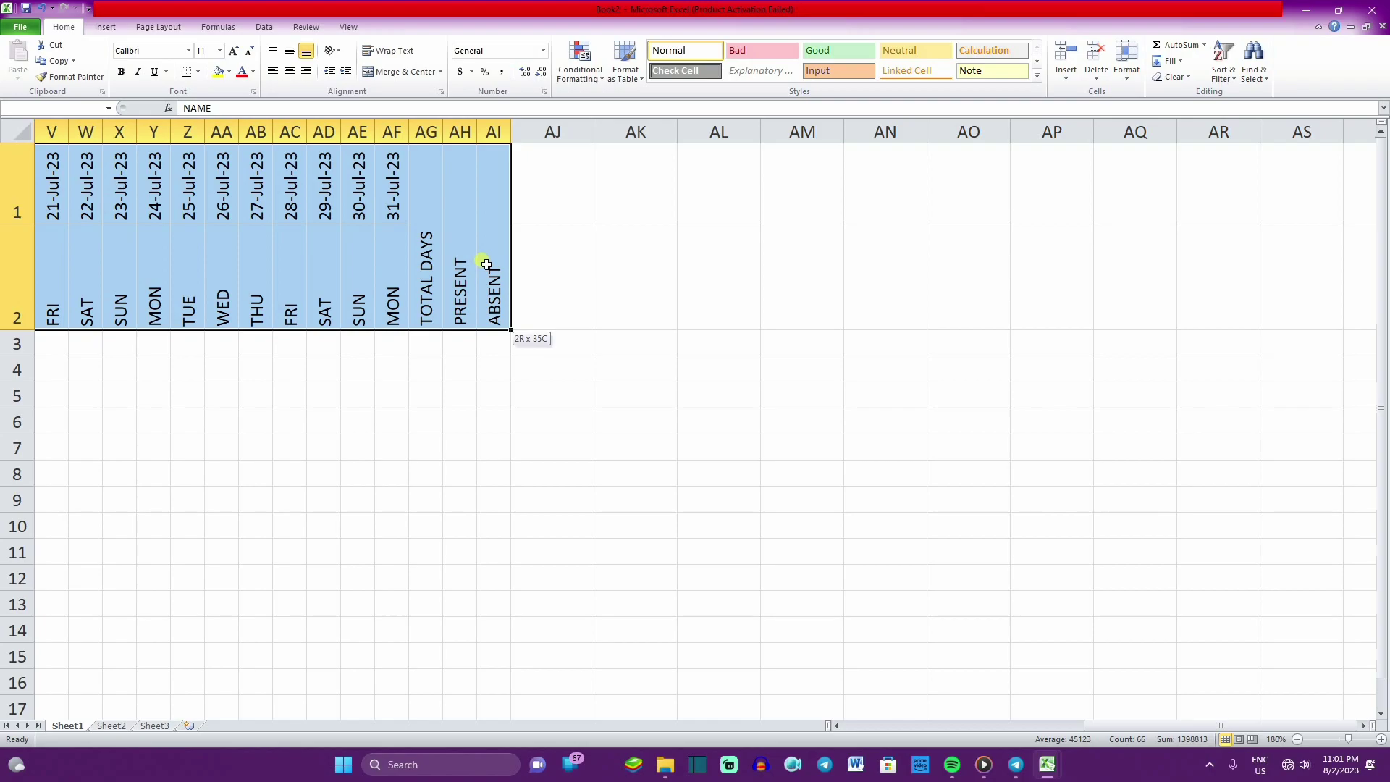
Insert cells above the header block, shifting the headers down two rows to rows 3–4.
right_click(438, 204)
left_click(478, 295)
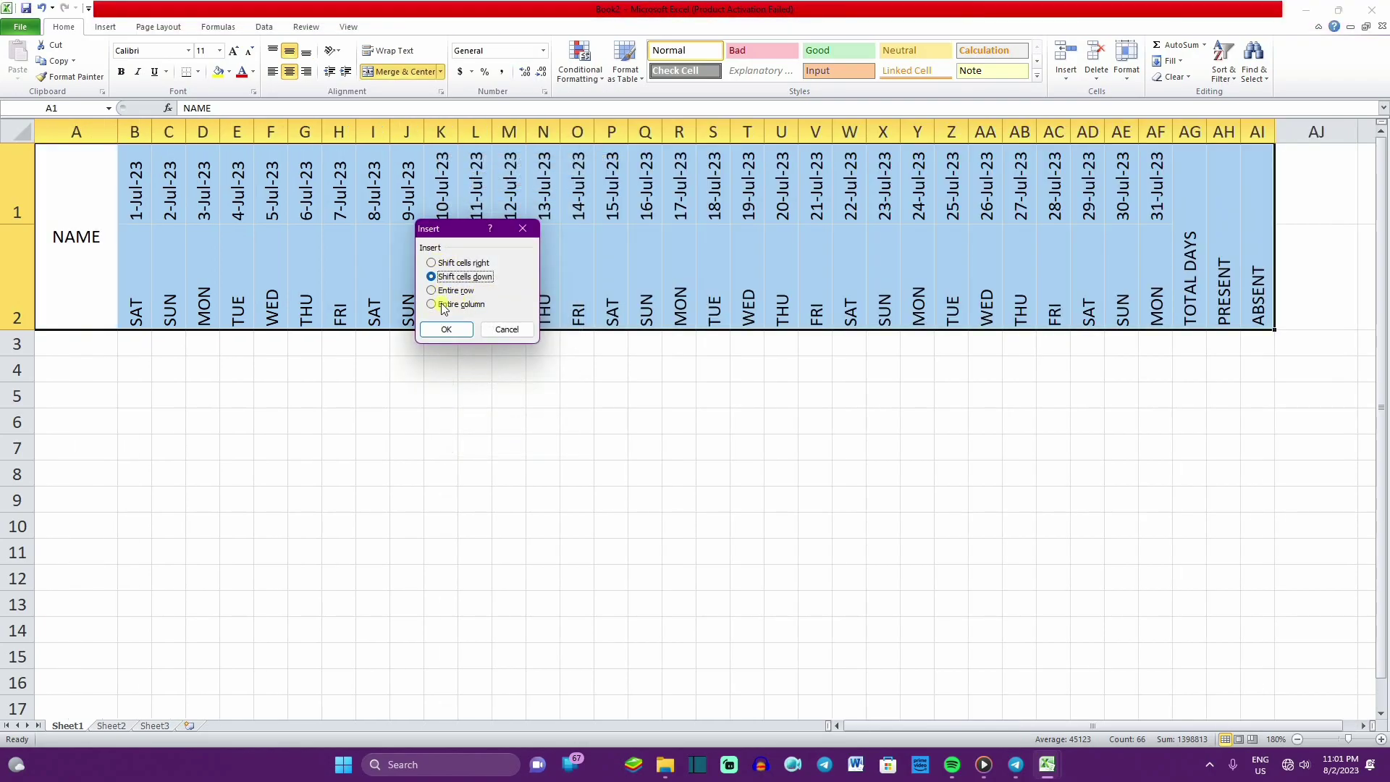
left_click(446, 330)
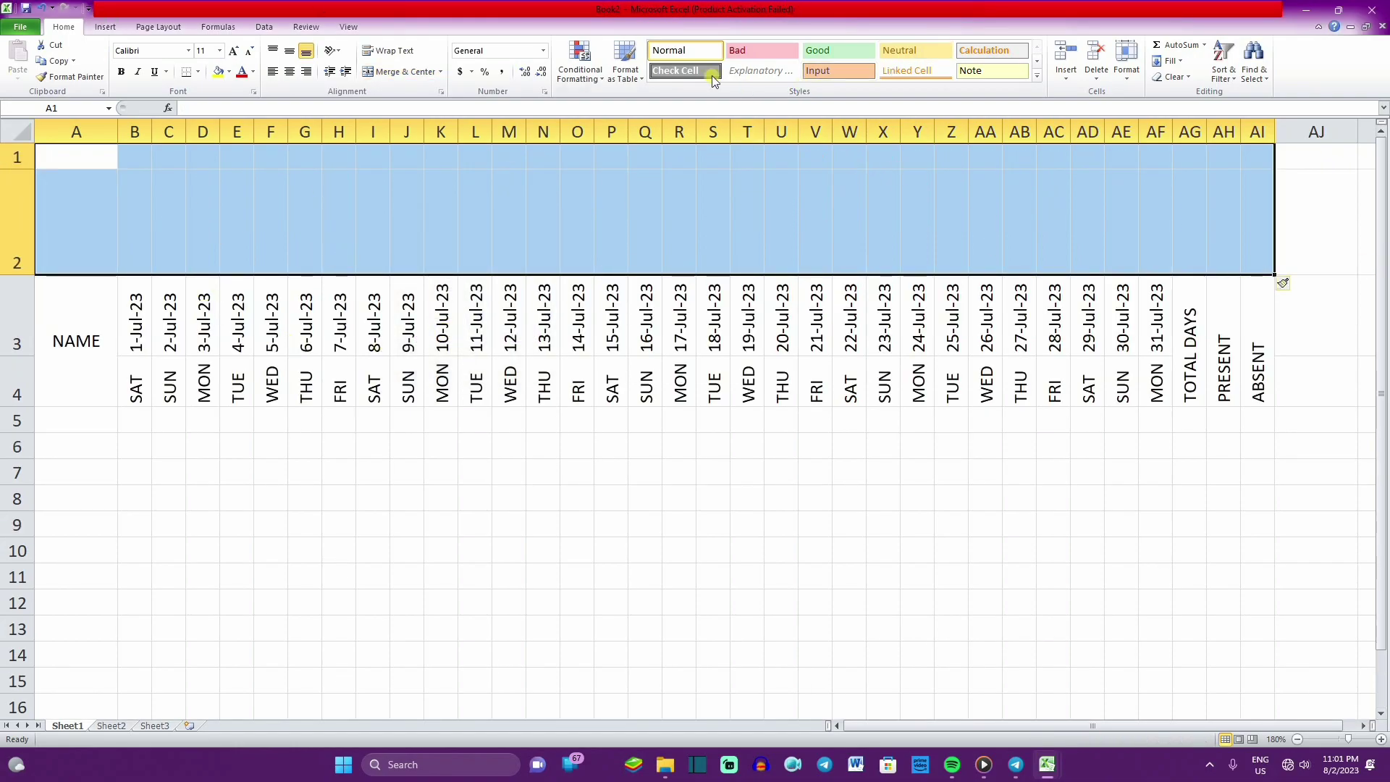
Merge A1:AI2 into one cell and type the title ATTANDANCE SHEET.
left_click(439, 71)
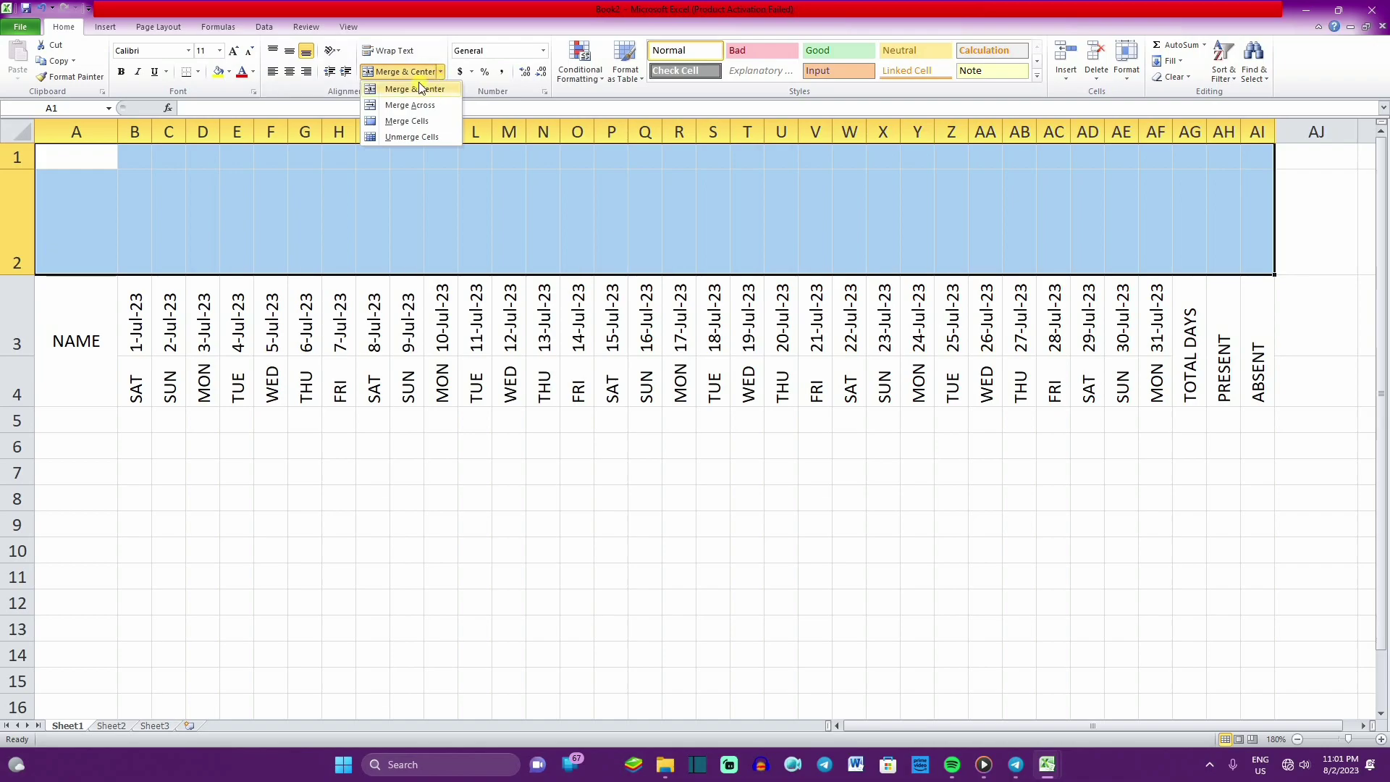
left_click(416, 89)
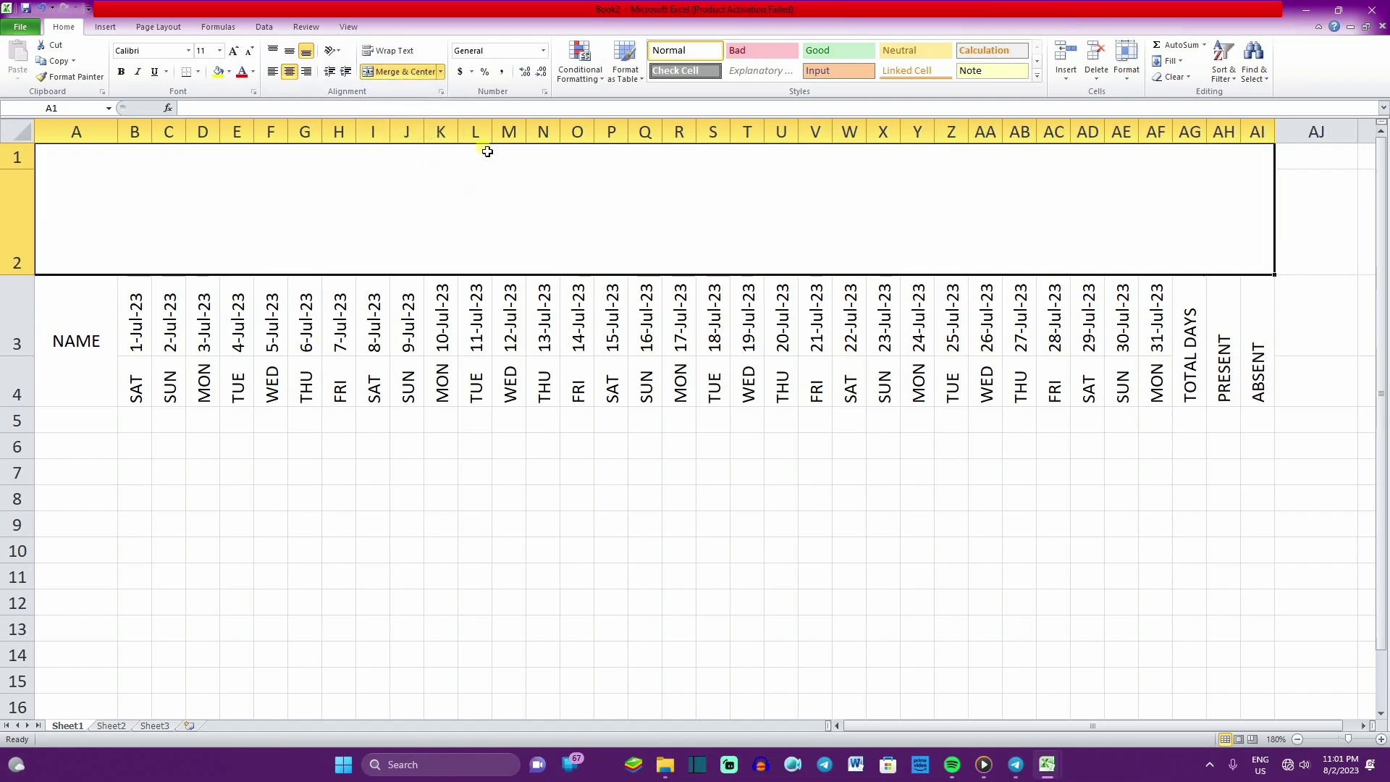
type("A")
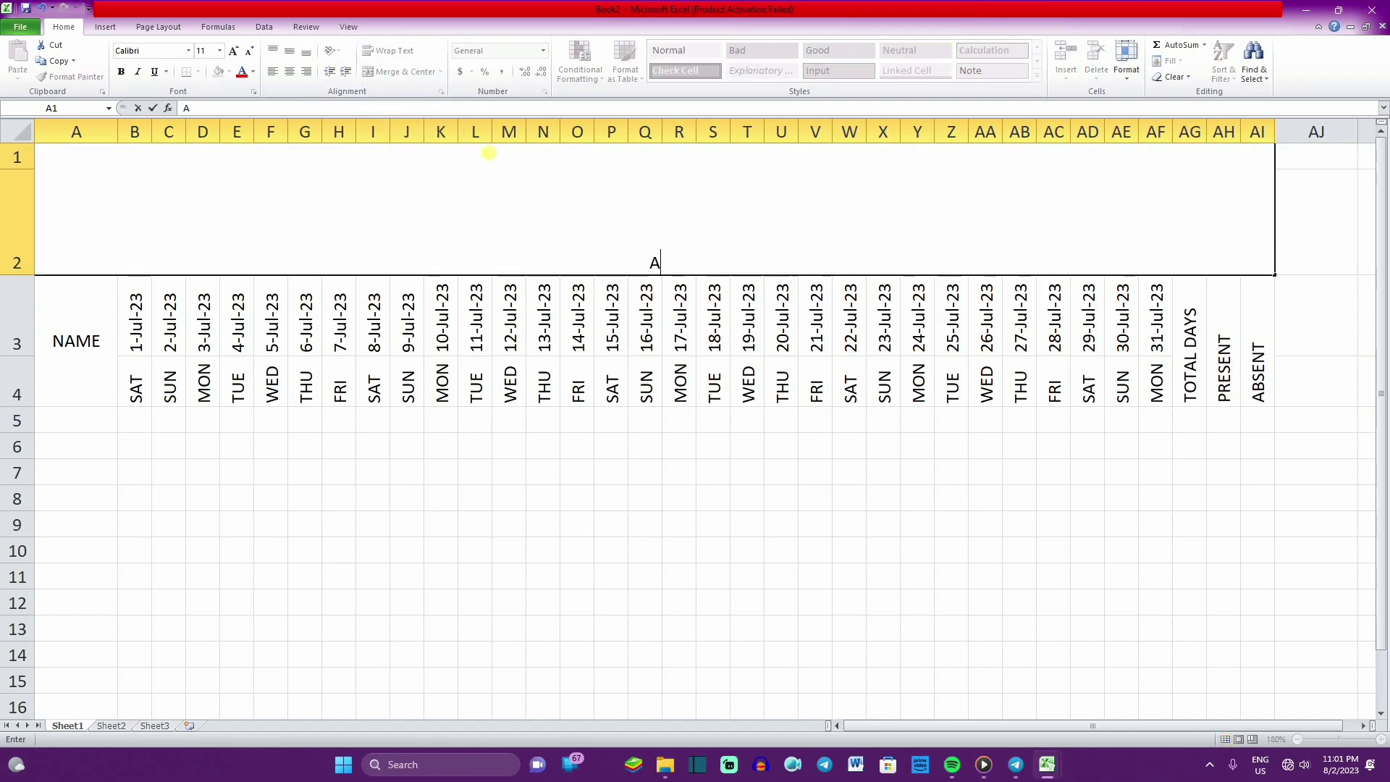
key("BackSpace")
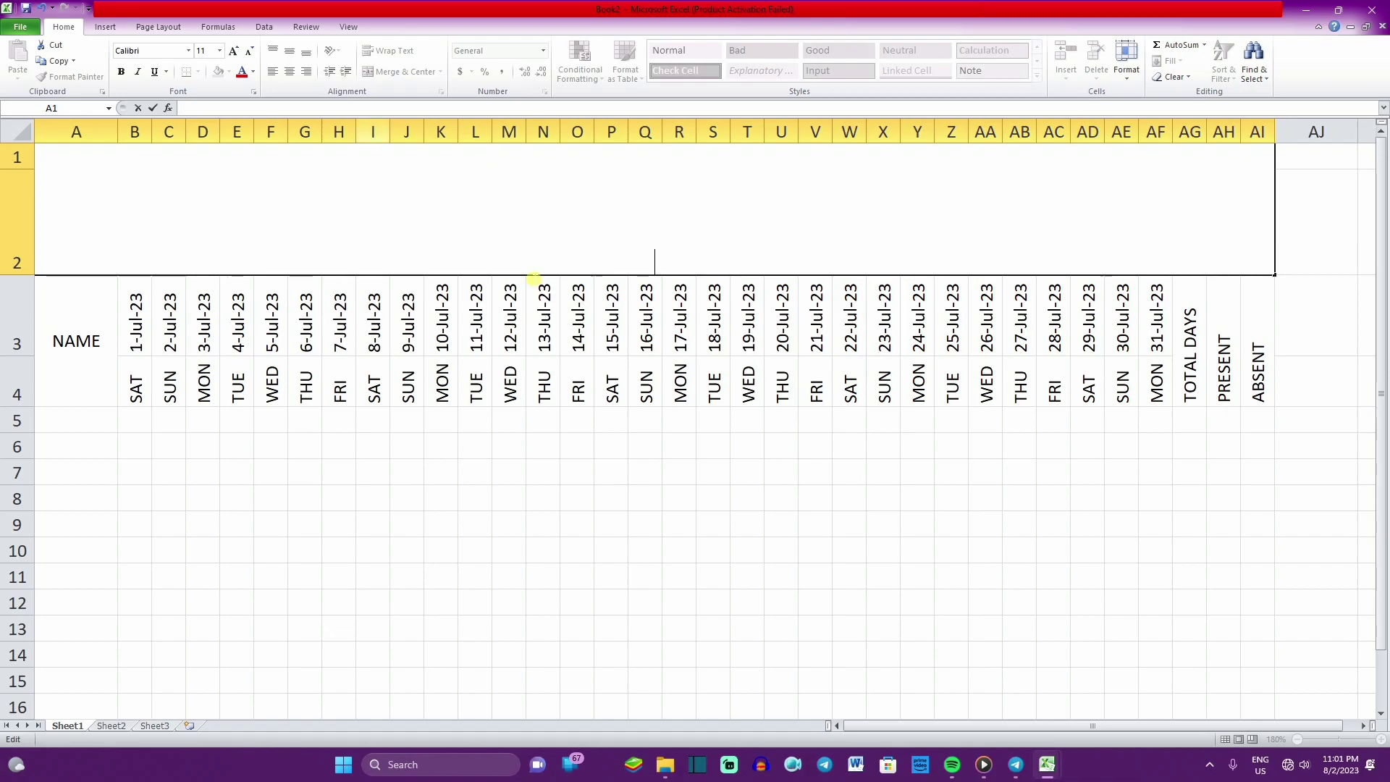
type("ATT")
type("ANDAN")
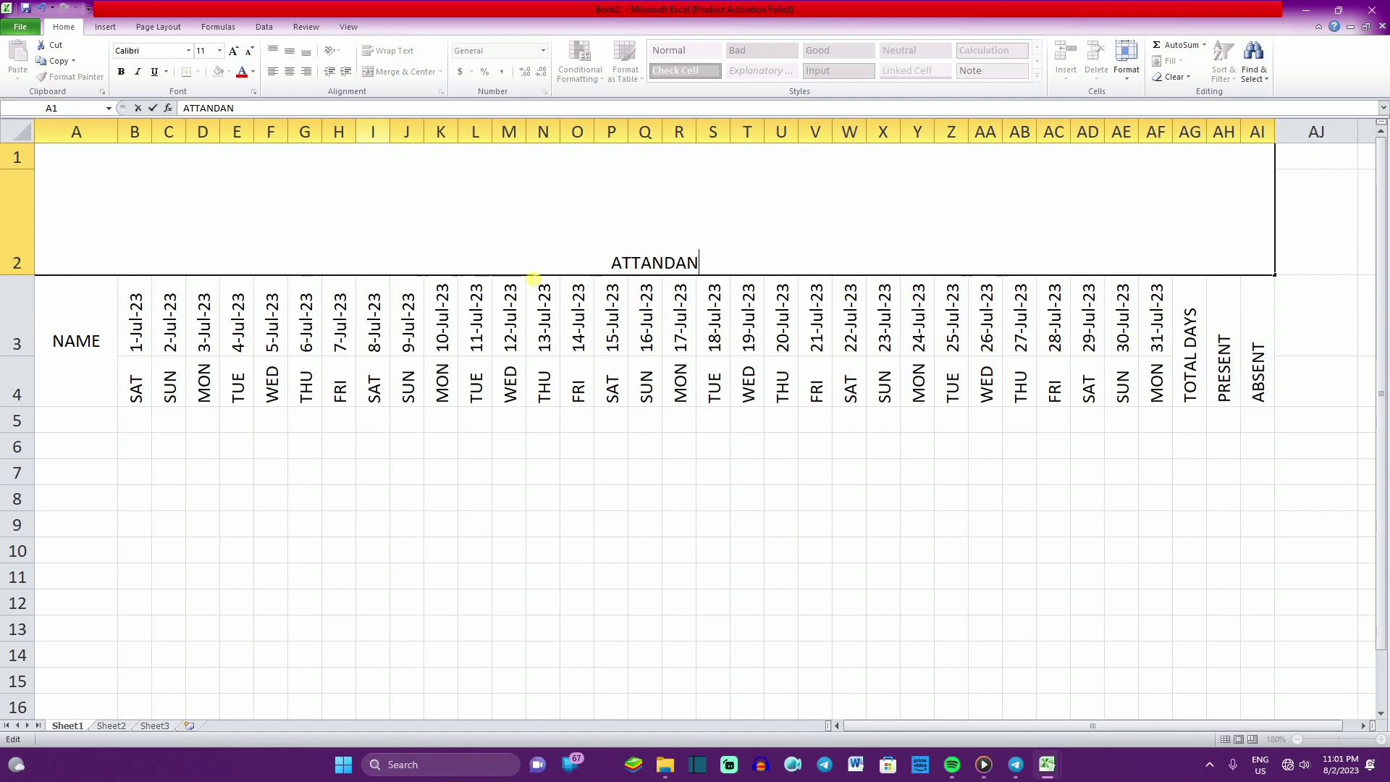
type("CE SHE")
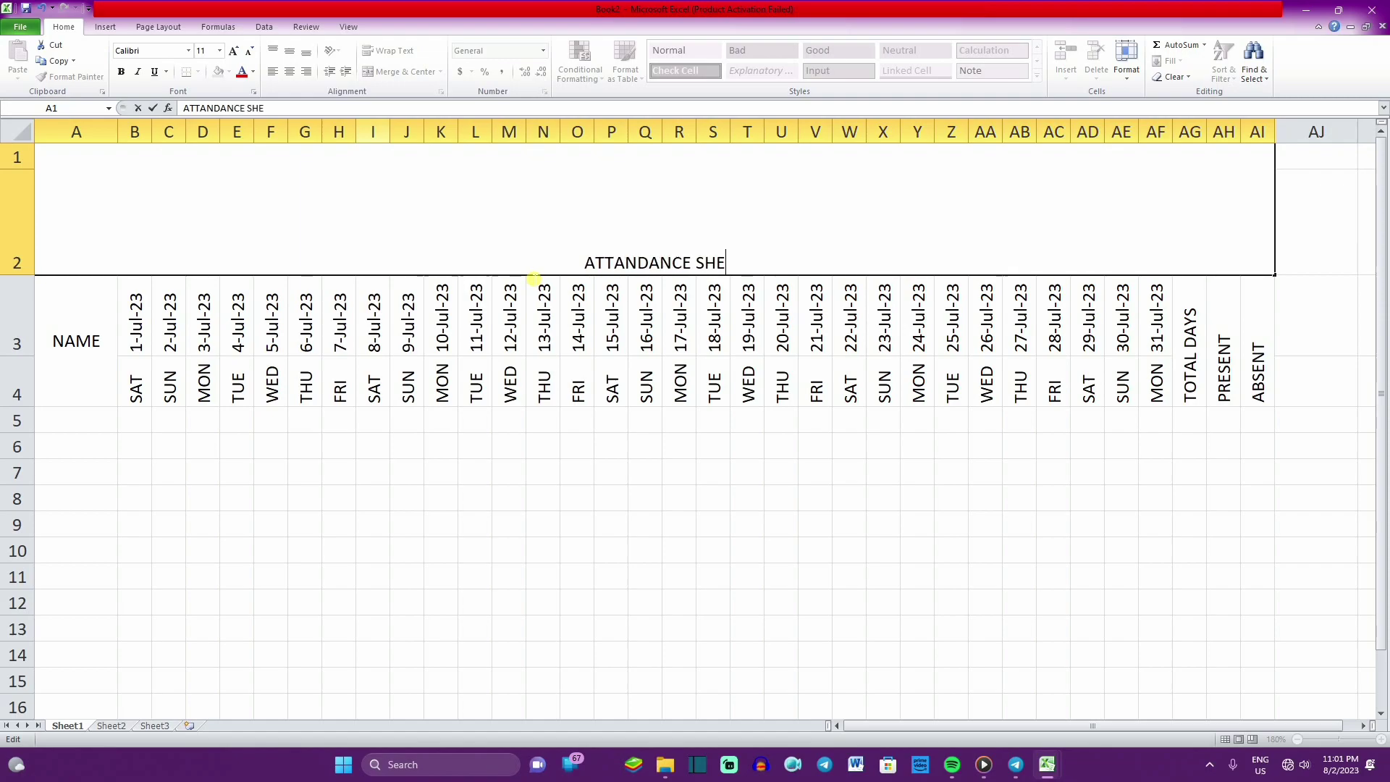
type("ET")
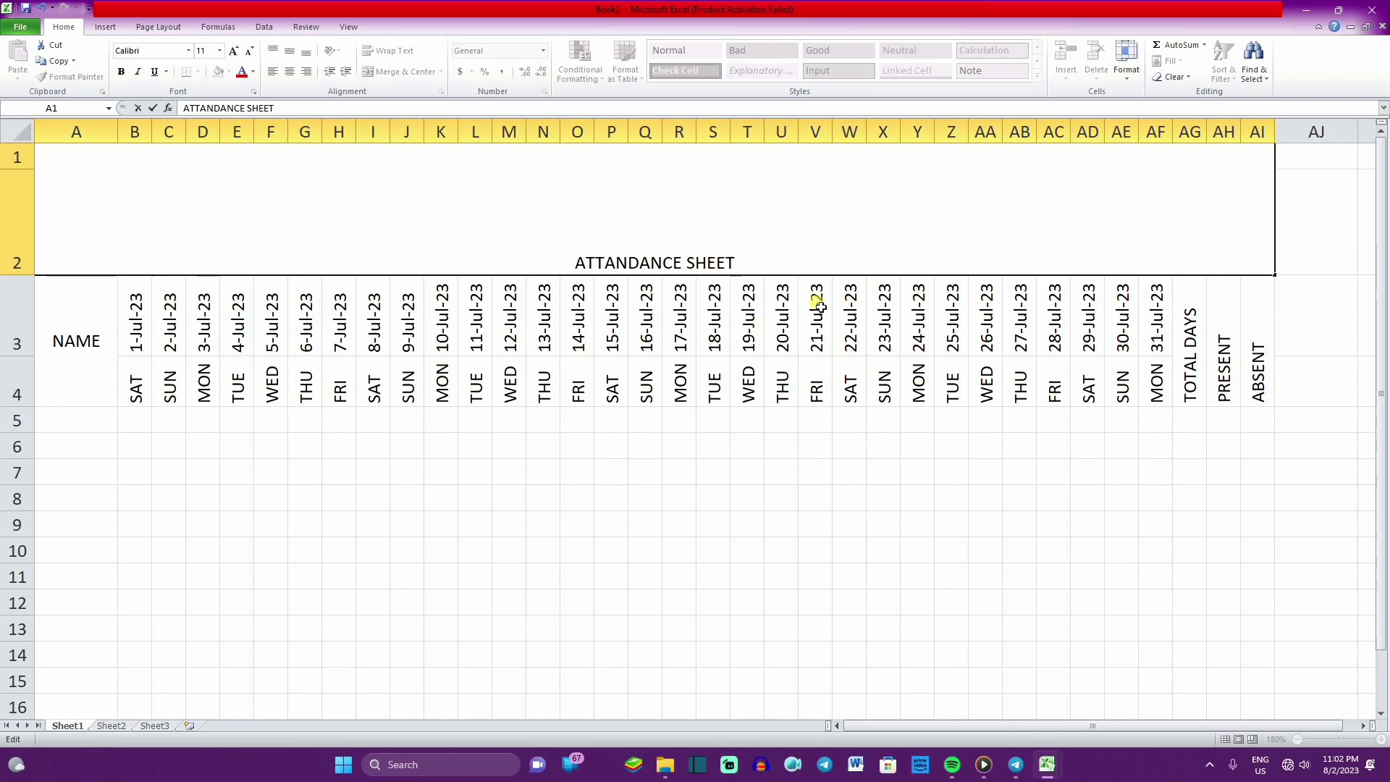
Style the merged title cell with a light grey fill and bold orange text.
left_click_drag(753, 263, 569, 263)
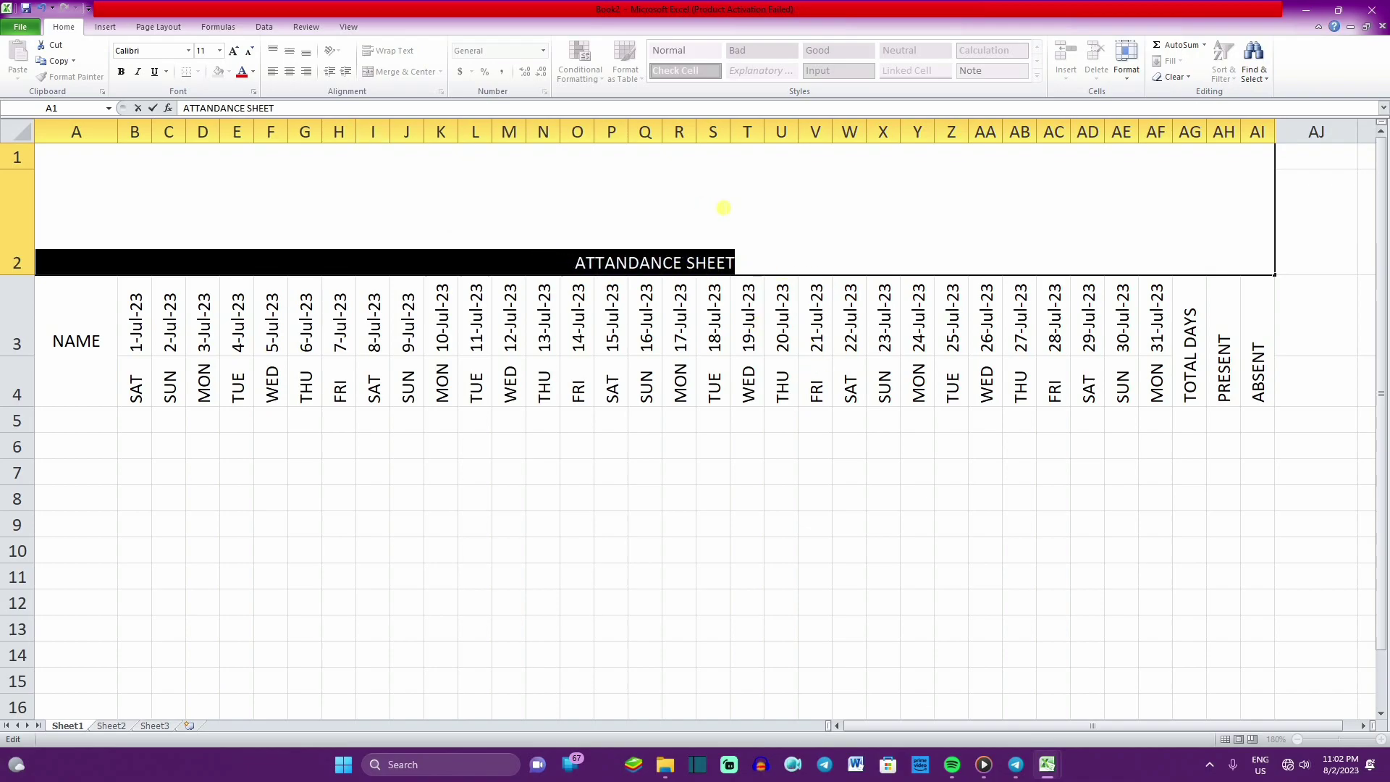
left_click(713, 381)
left_click(691, 232)
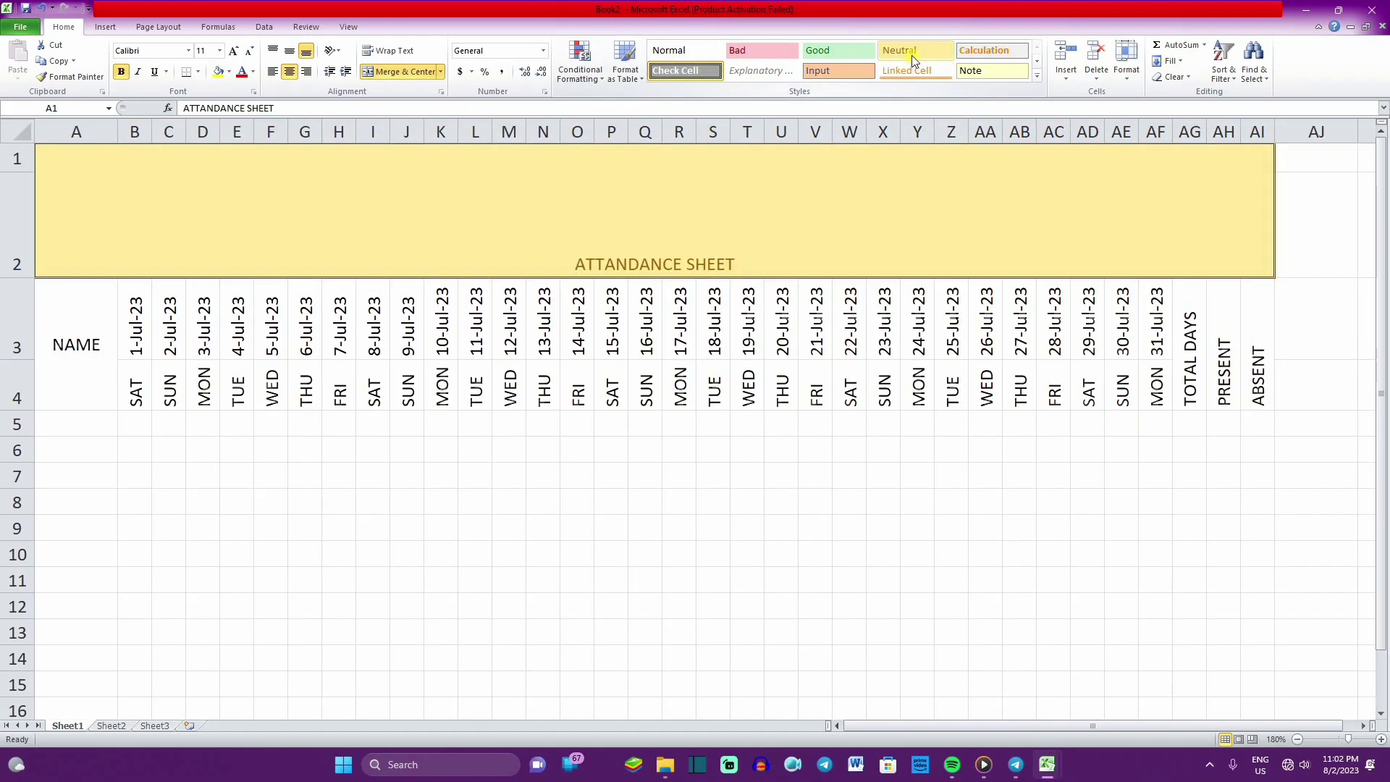
left_click(991, 50)
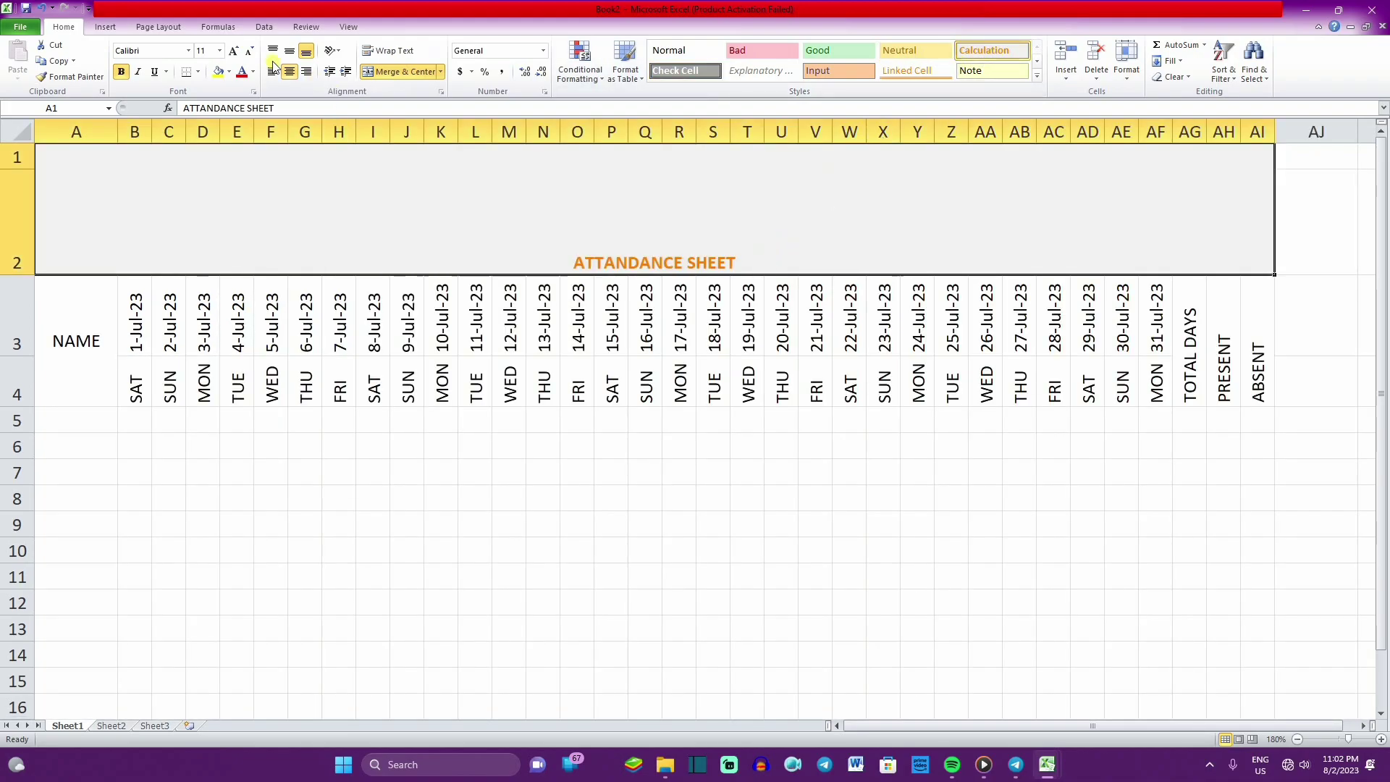
Increase the title font size, settling on 60 point.
triple_click(239, 54)
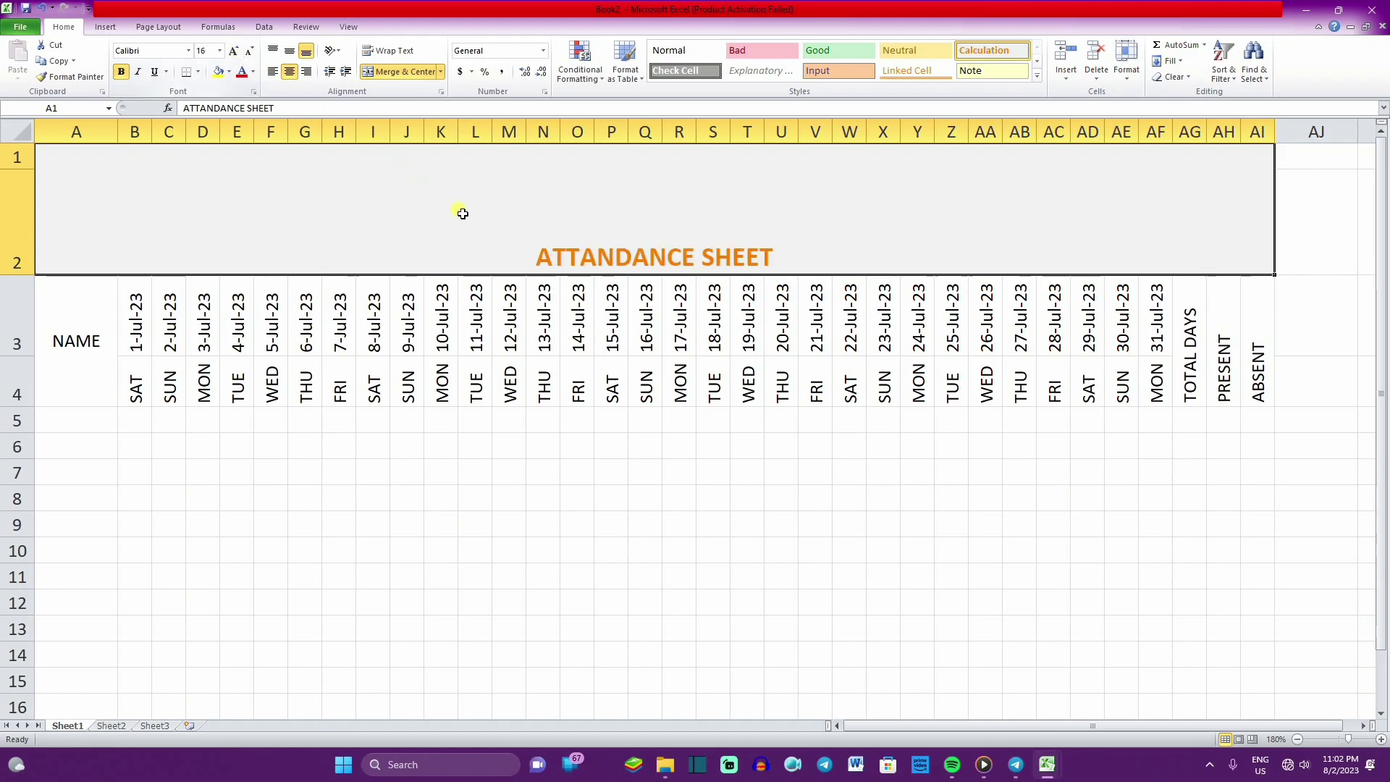
double_click(235, 51)
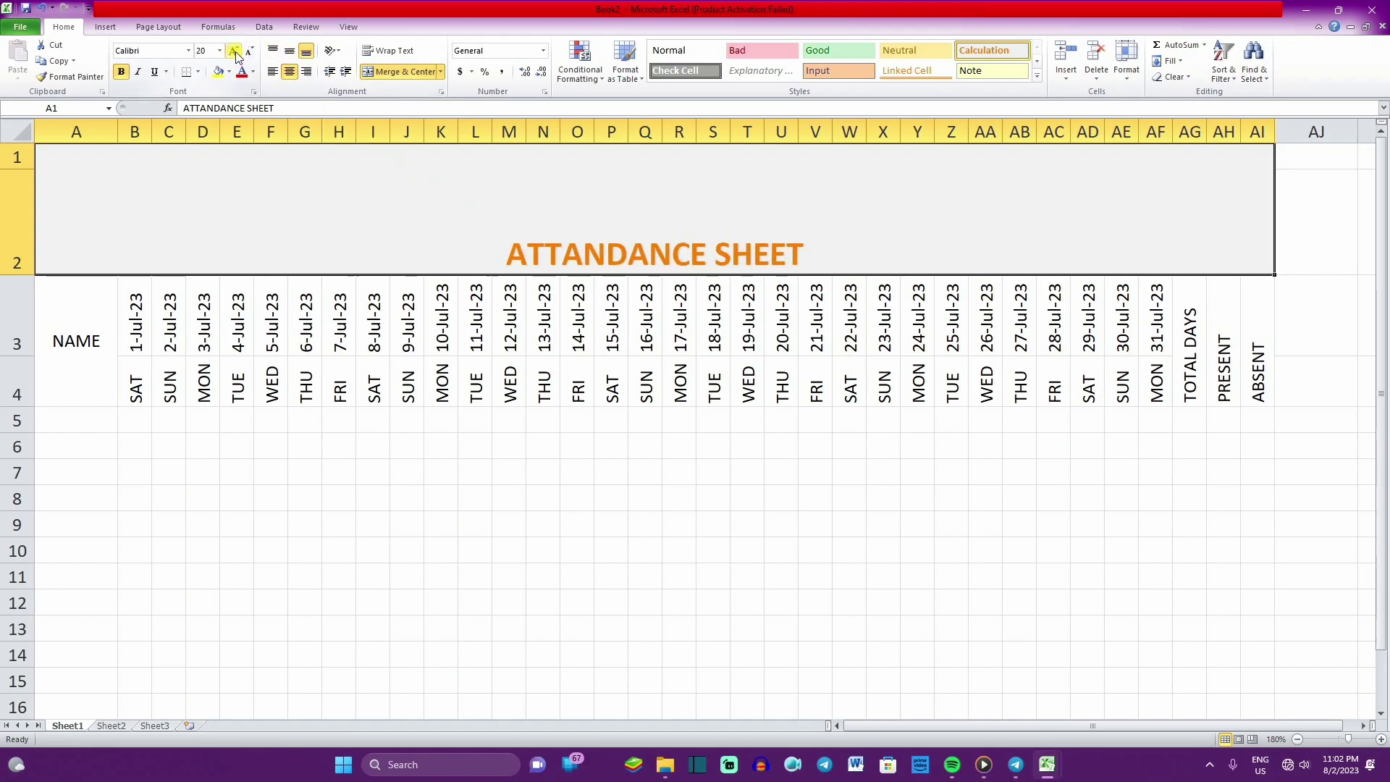
left_click(235, 51)
double_click(235, 52)
double_click(235, 51)
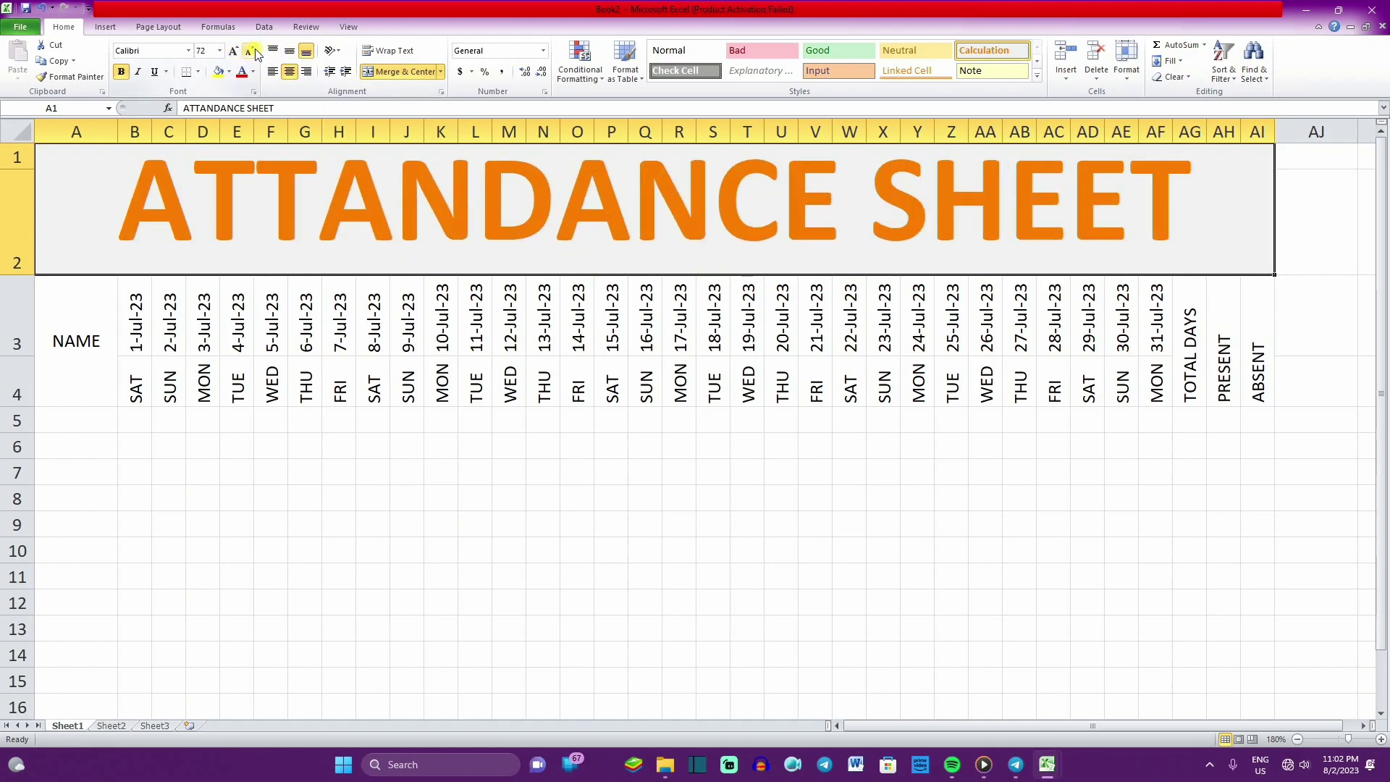
left_click(252, 52)
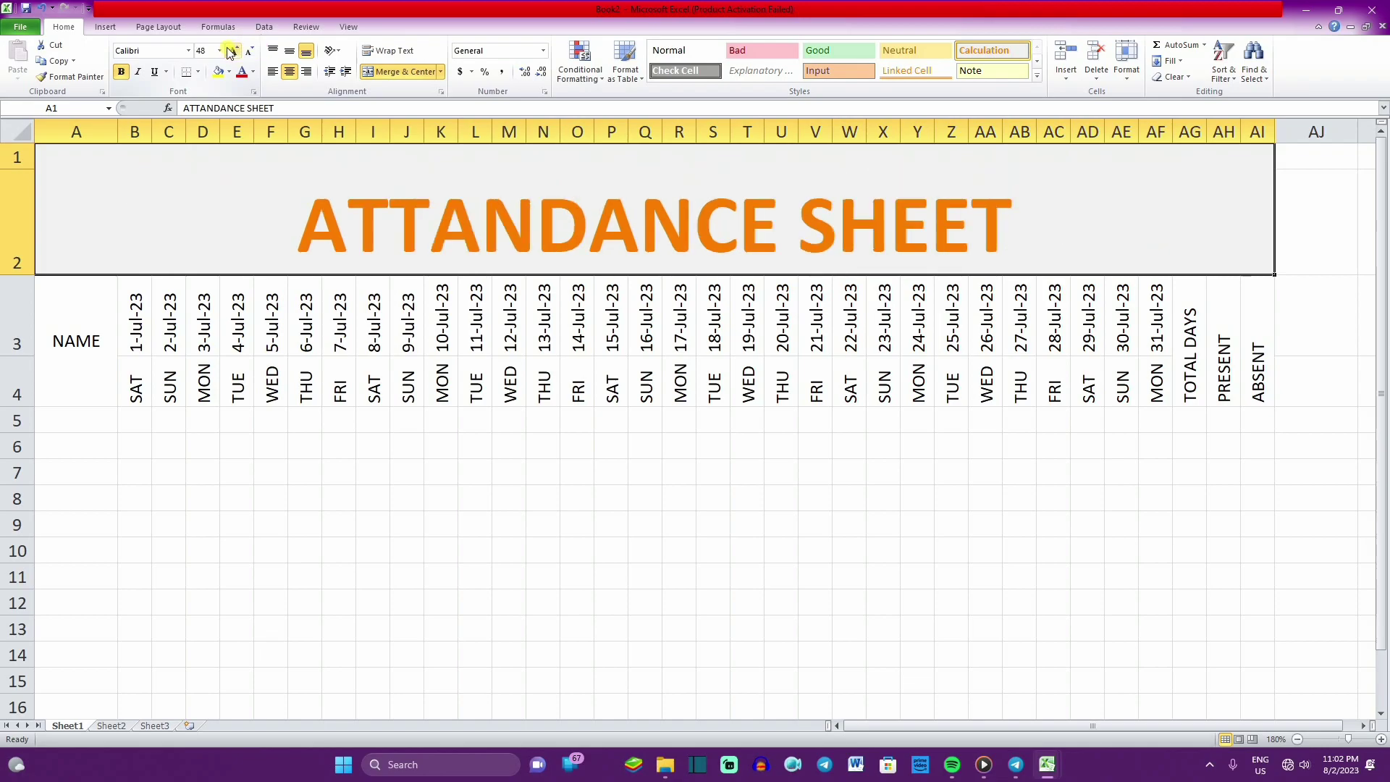
left_click(231, 53)
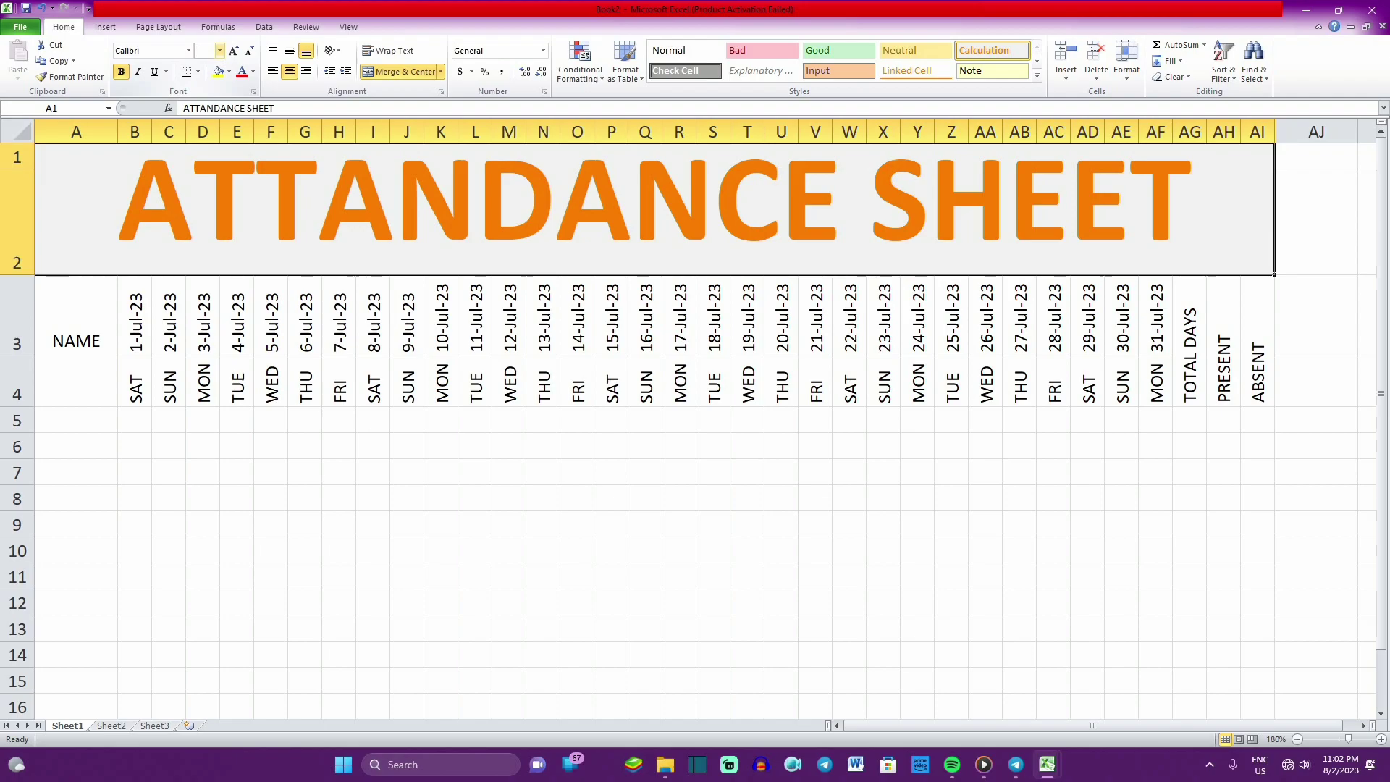
type("60")
key("Return")
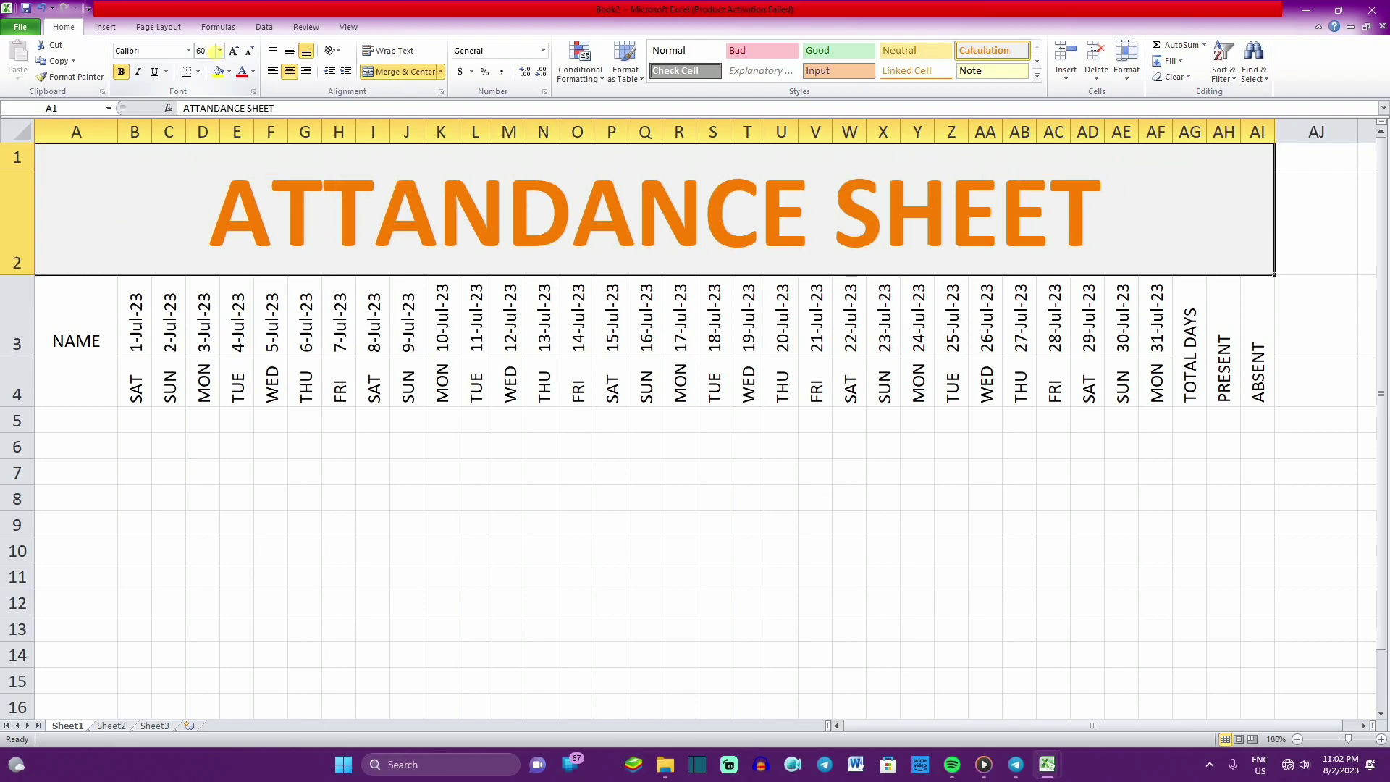
left_click(717, 419)
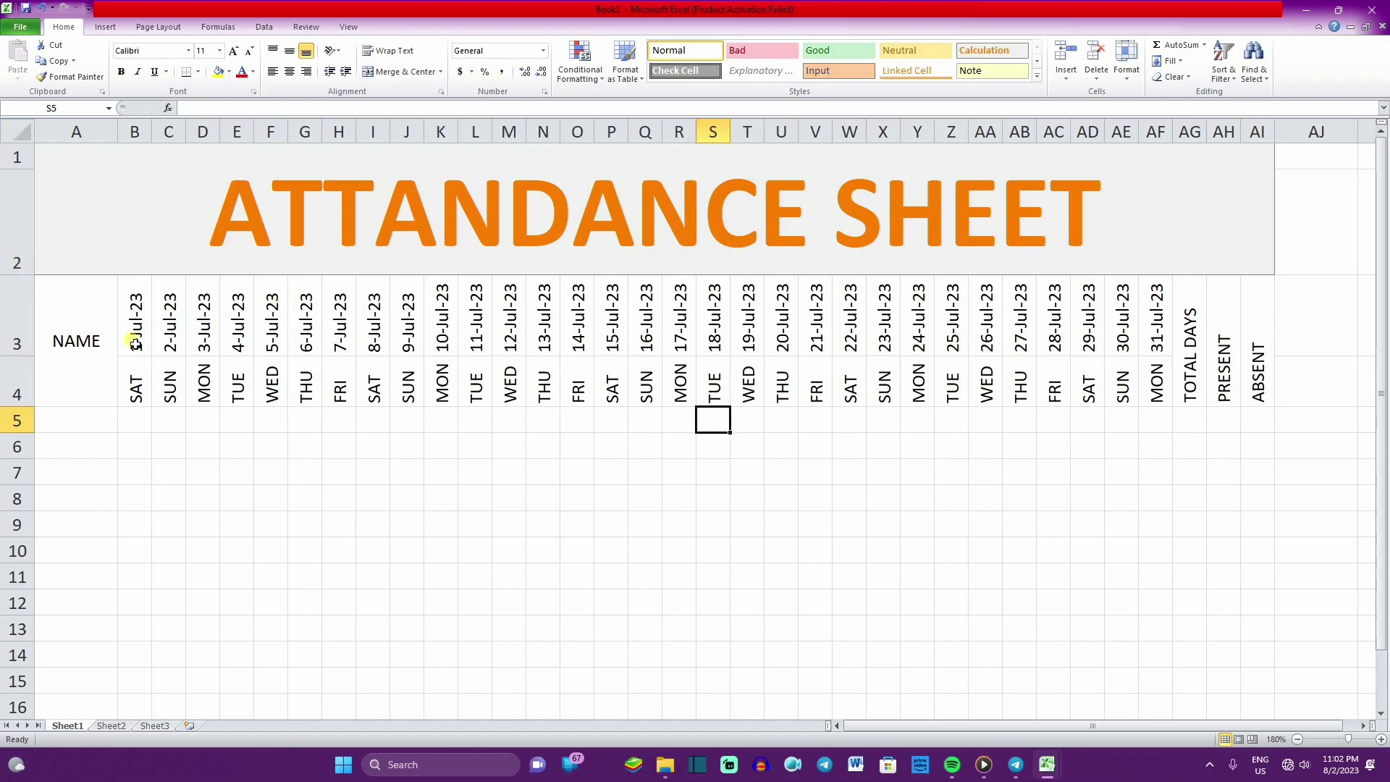
Give the weekday row B4:AF4 the pink Bad style.
left_click_drag(129, 309, 1128, 338)
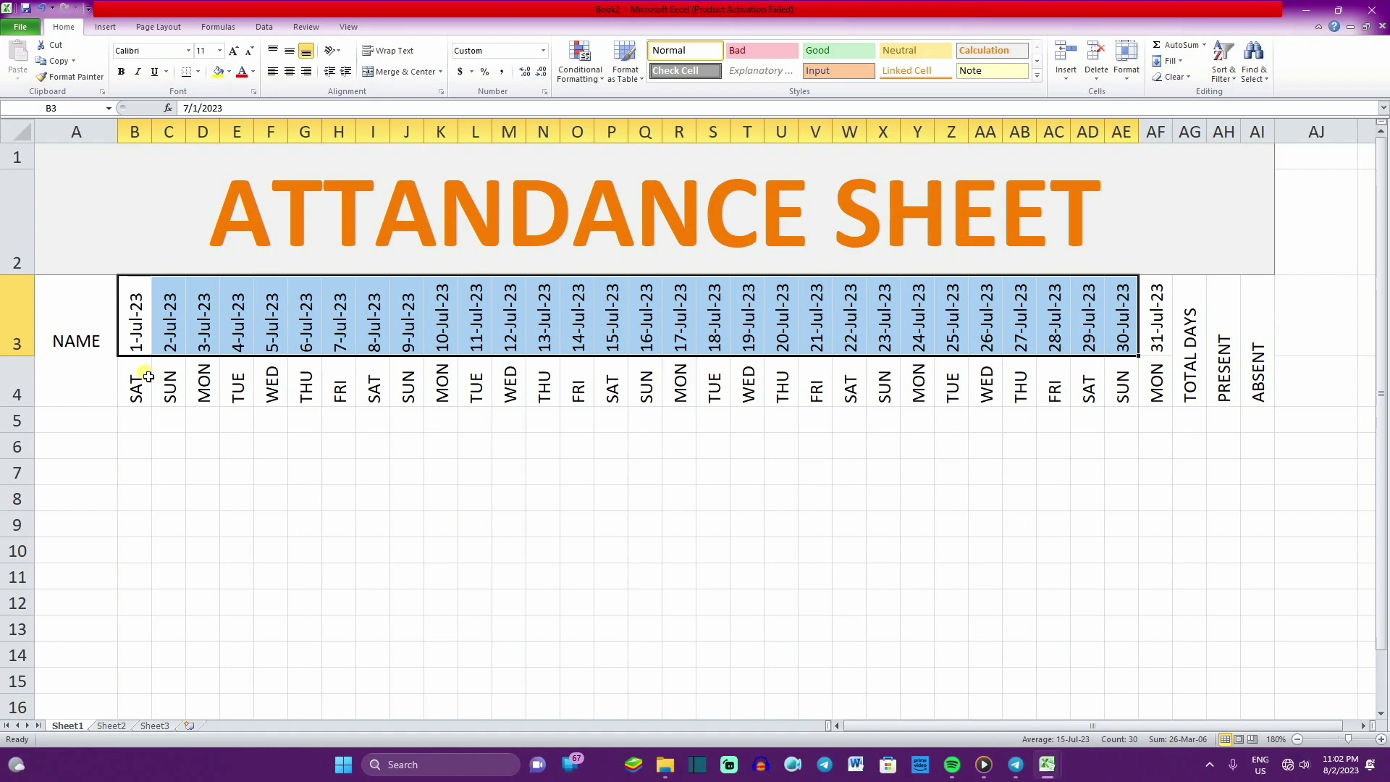
left_click_drag(141, 383, 1154, 375)
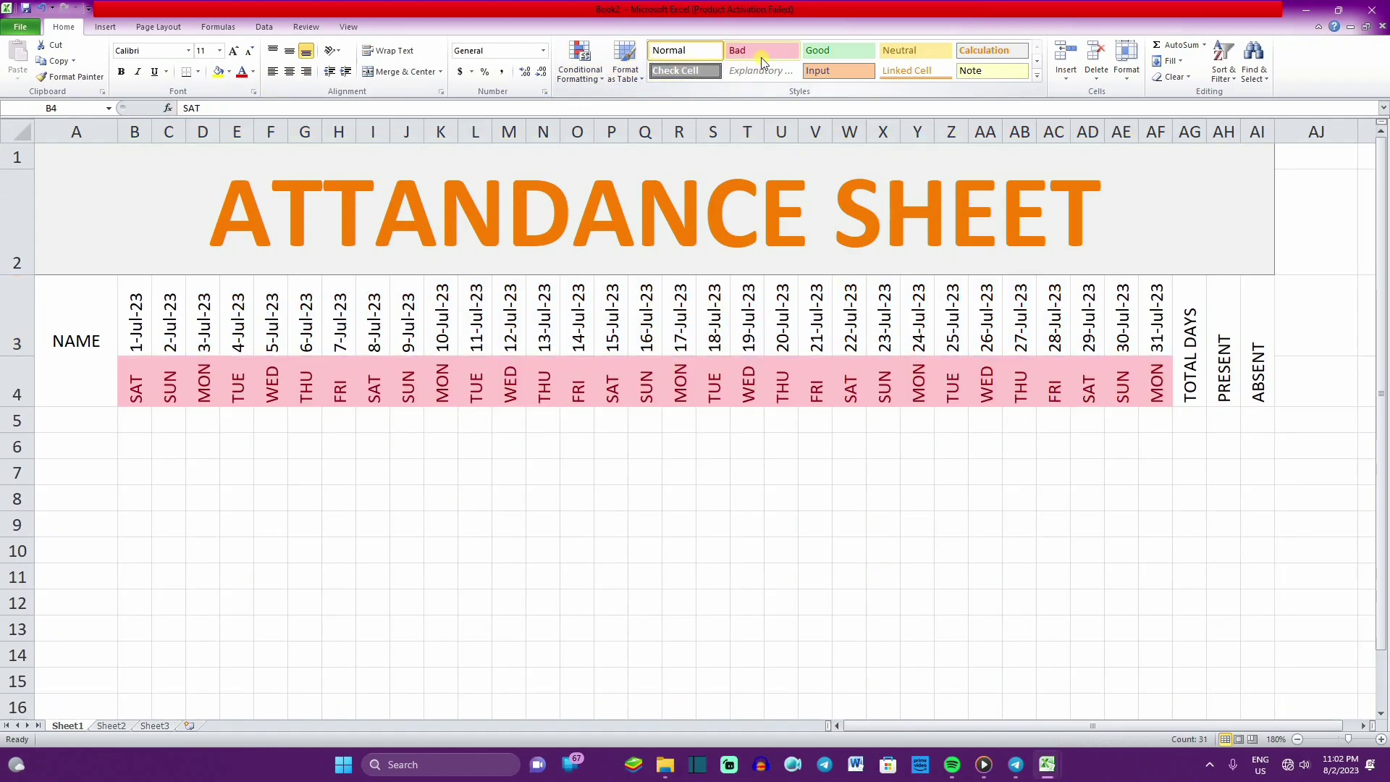
left_click(761, 58)
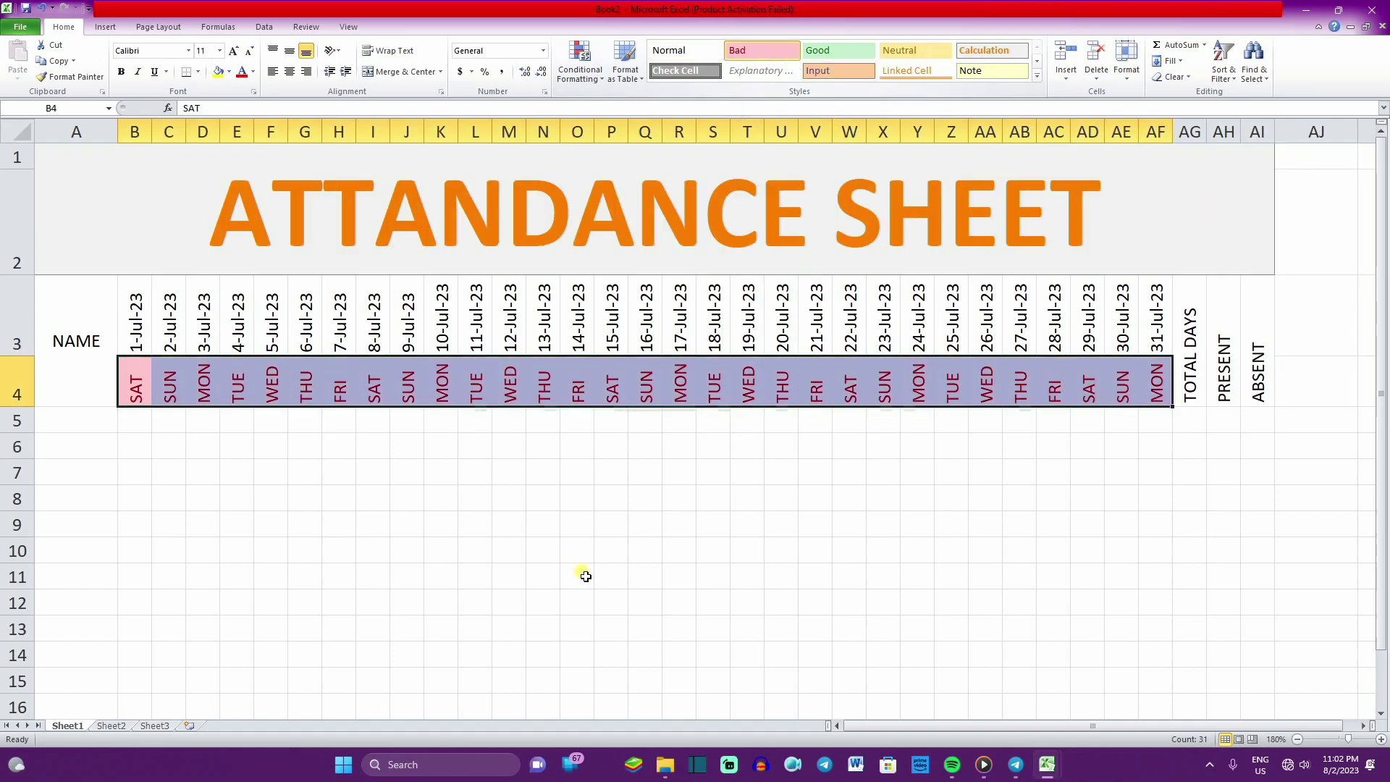
left_click(543, 472)
Merge A3:A4 for the NAME header and apply the orange Input style.
left_click_drag(80, 319, 93, 352)
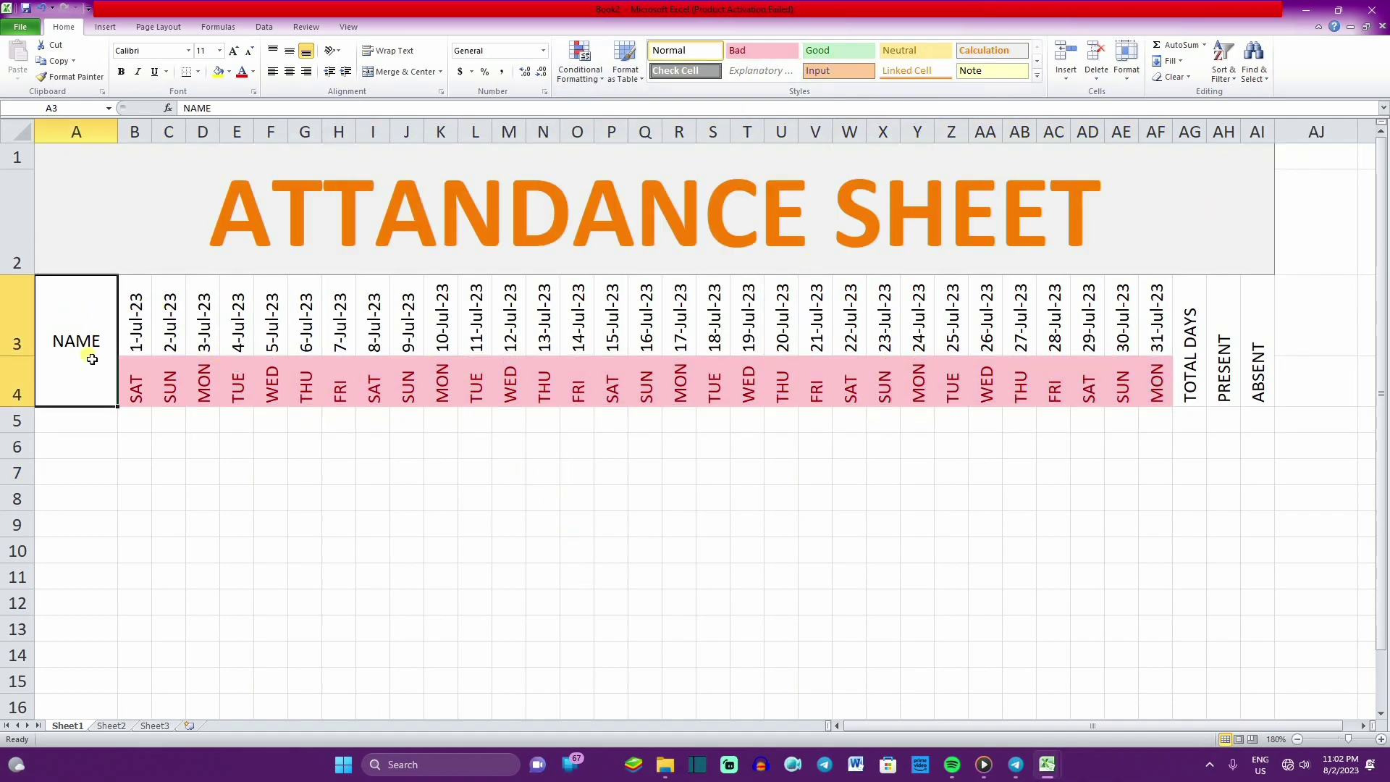
left_click(402, 71)
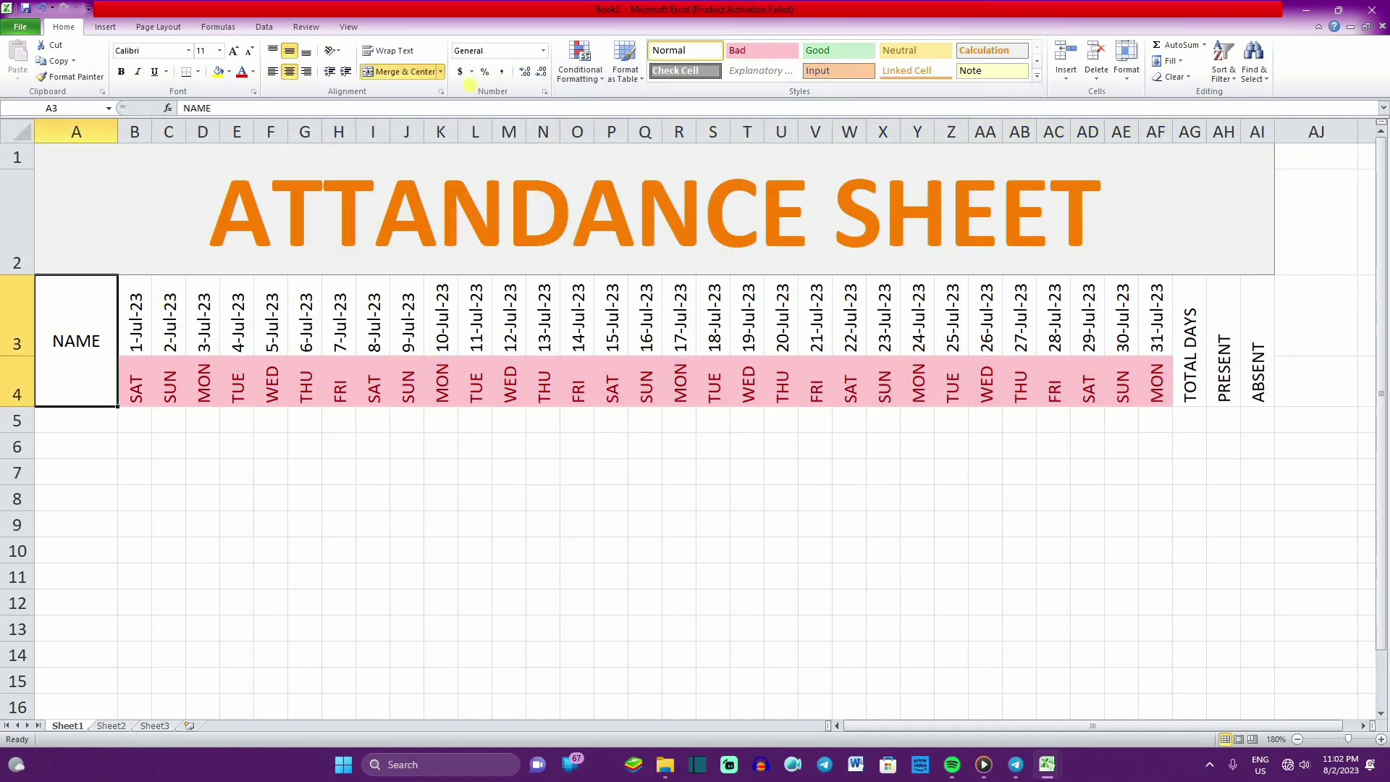
left_click(824, 68)
Apply the pale yellow Note style to dates B3:AF3 and grey Check Cell to AG3:AI4.
left_click_drag(137, 297, 1159, 295)
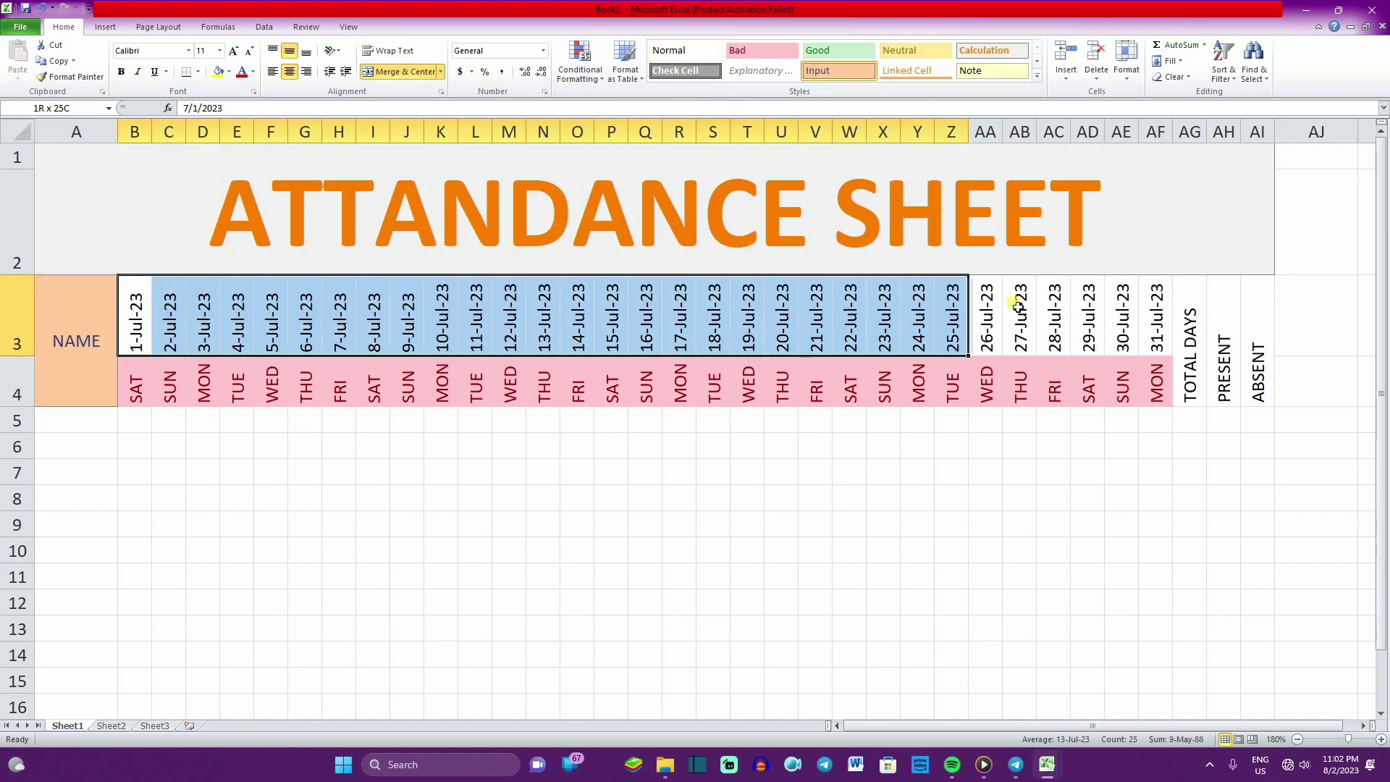
left_click(983, 72)
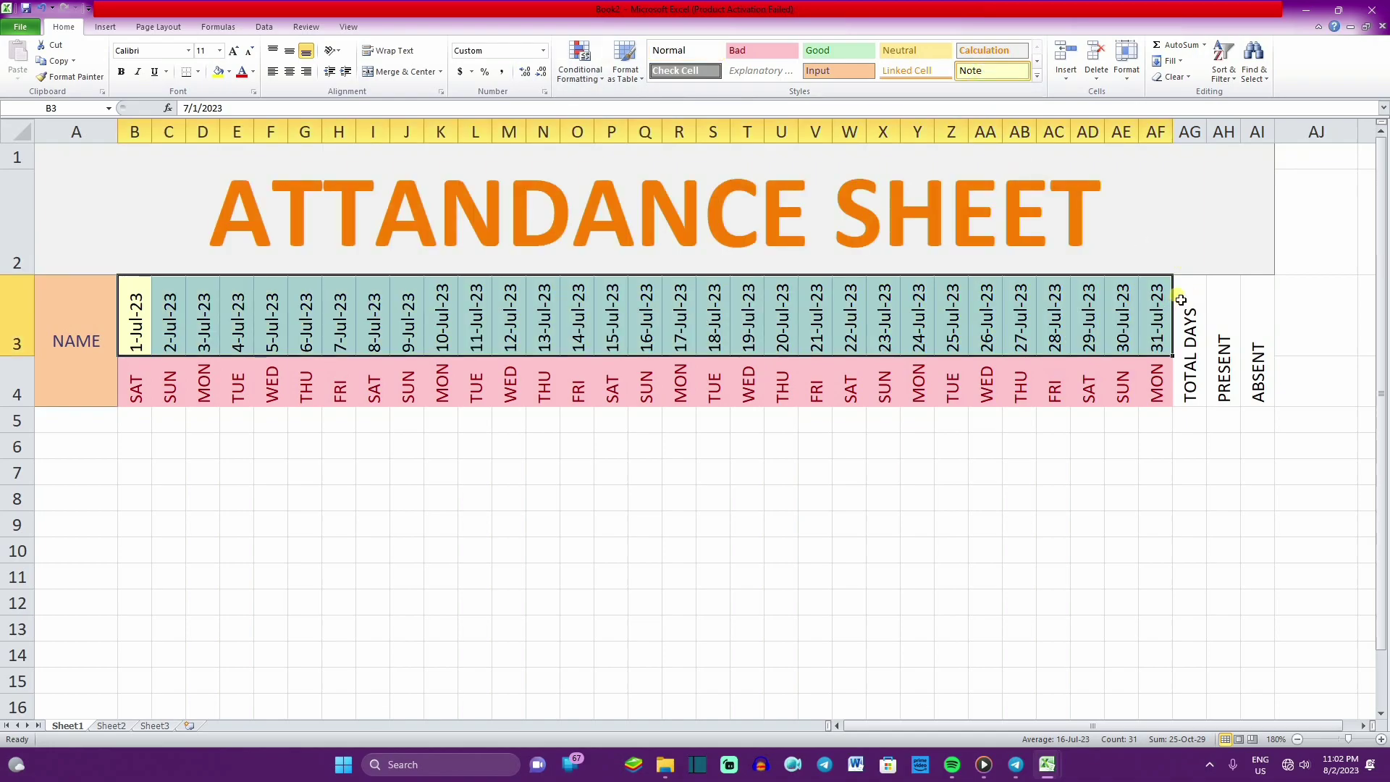
left_click_drag(1181, 300, 1257, 341)
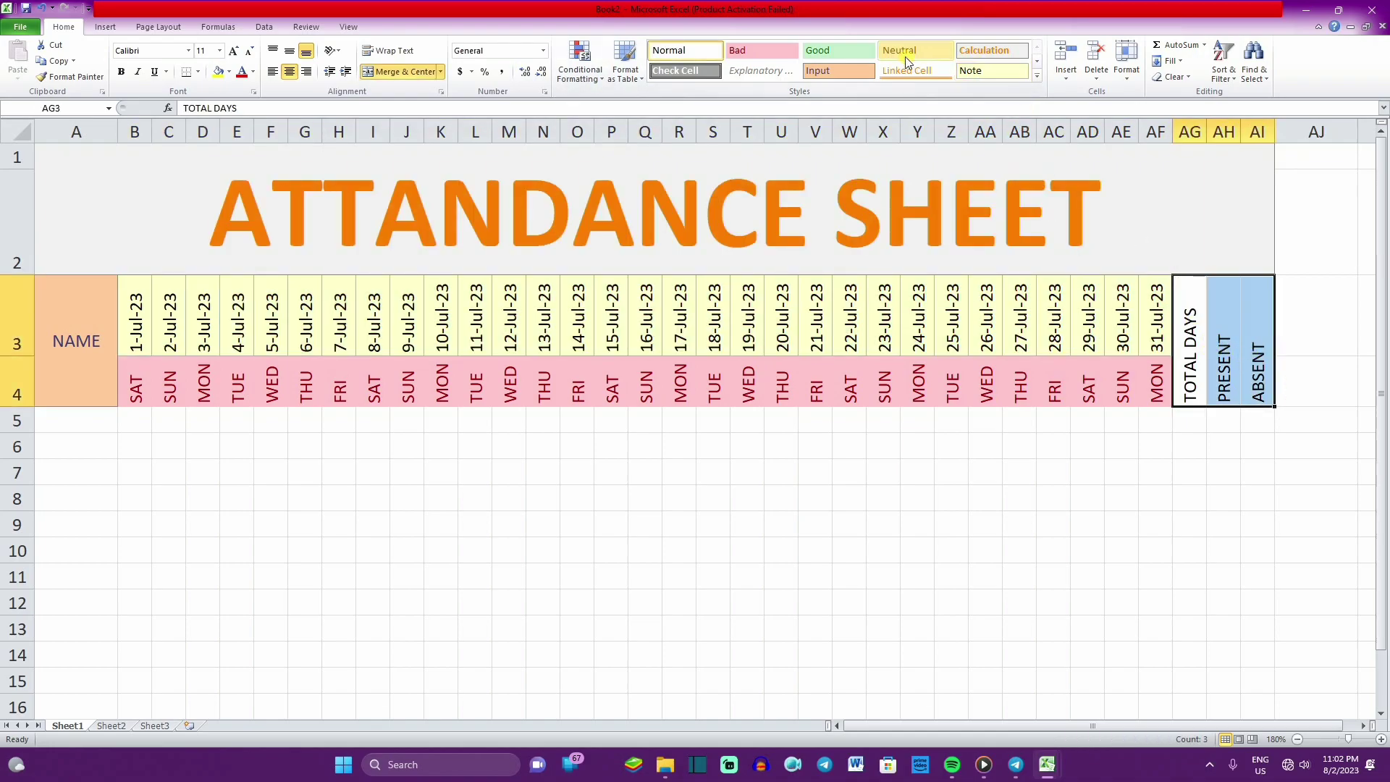
left_click(685, 70)
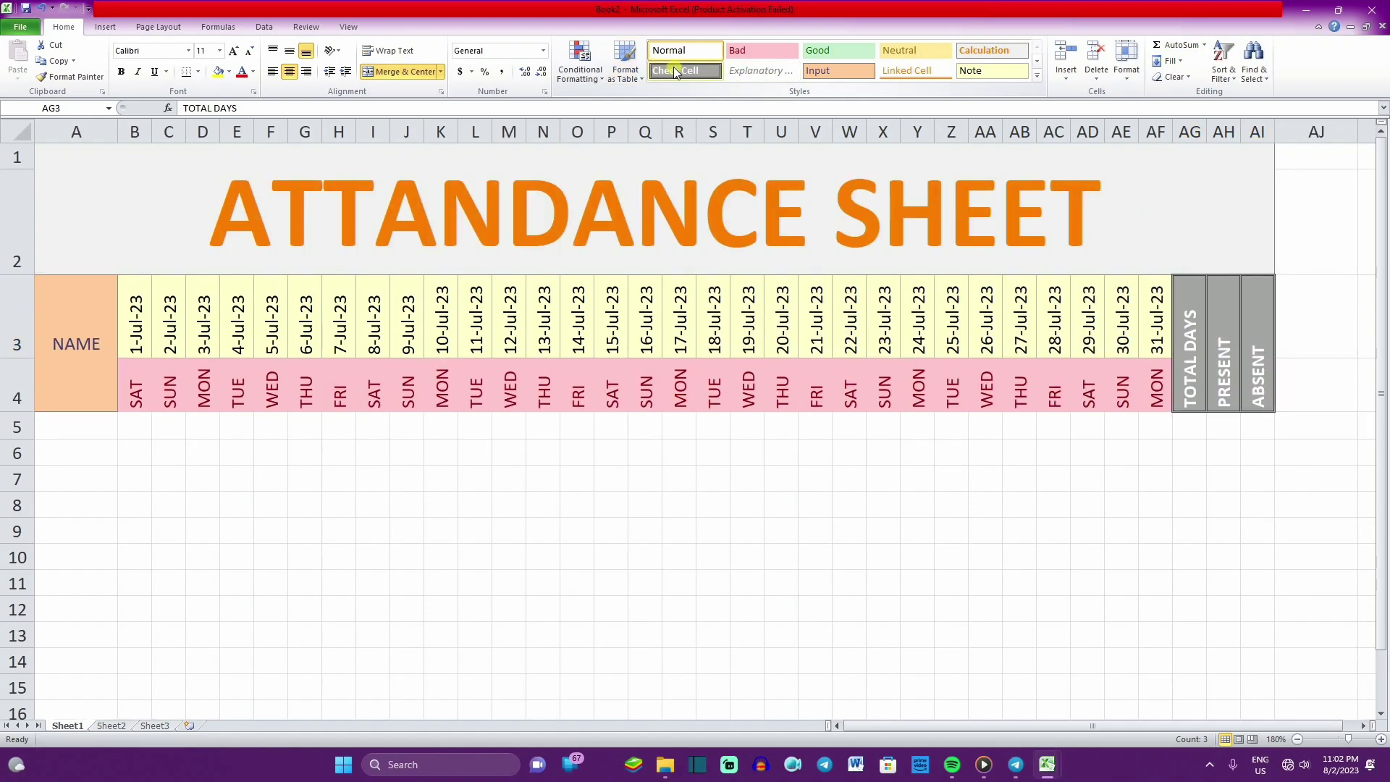
left_click(962, 452)
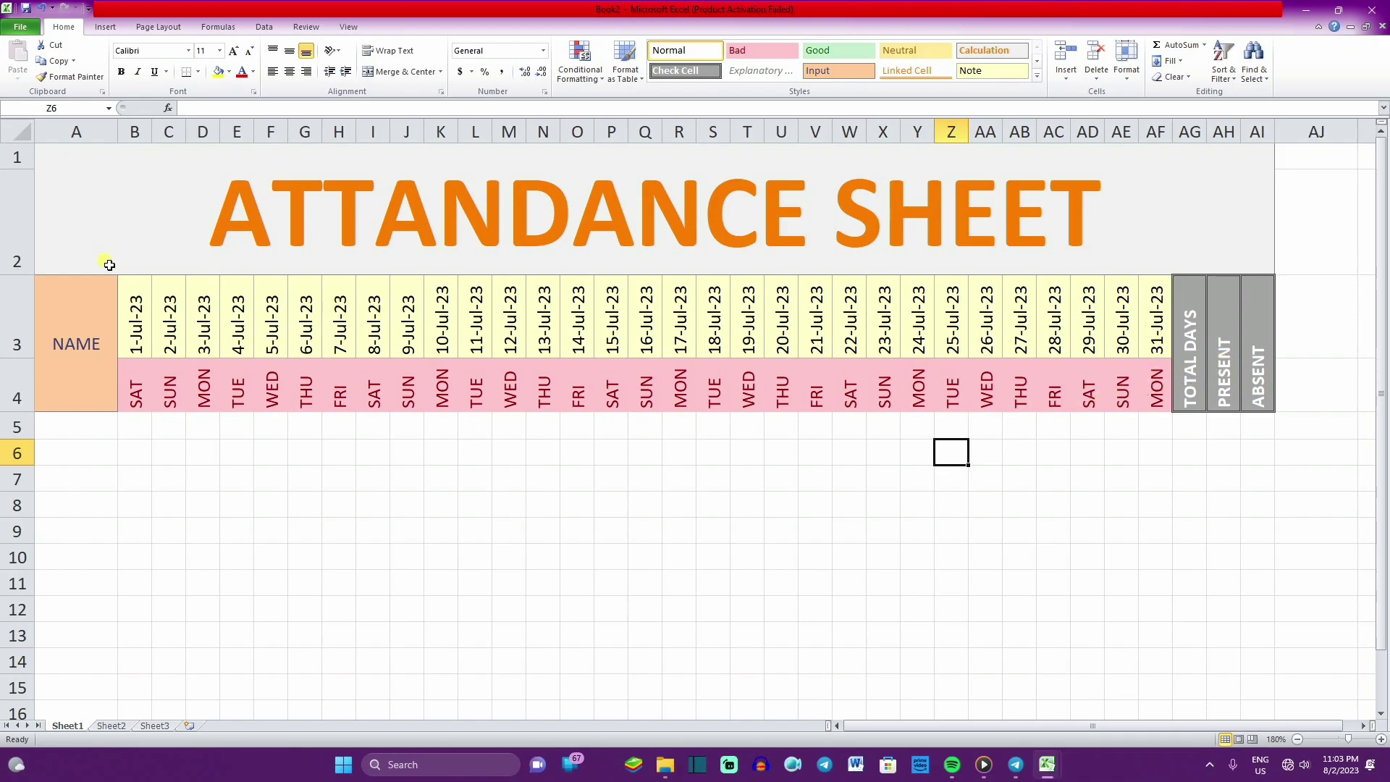
Enter VIKASH, AKASH and PANKAJ in A5:A7 under NAME.
left_click(1180, 429)
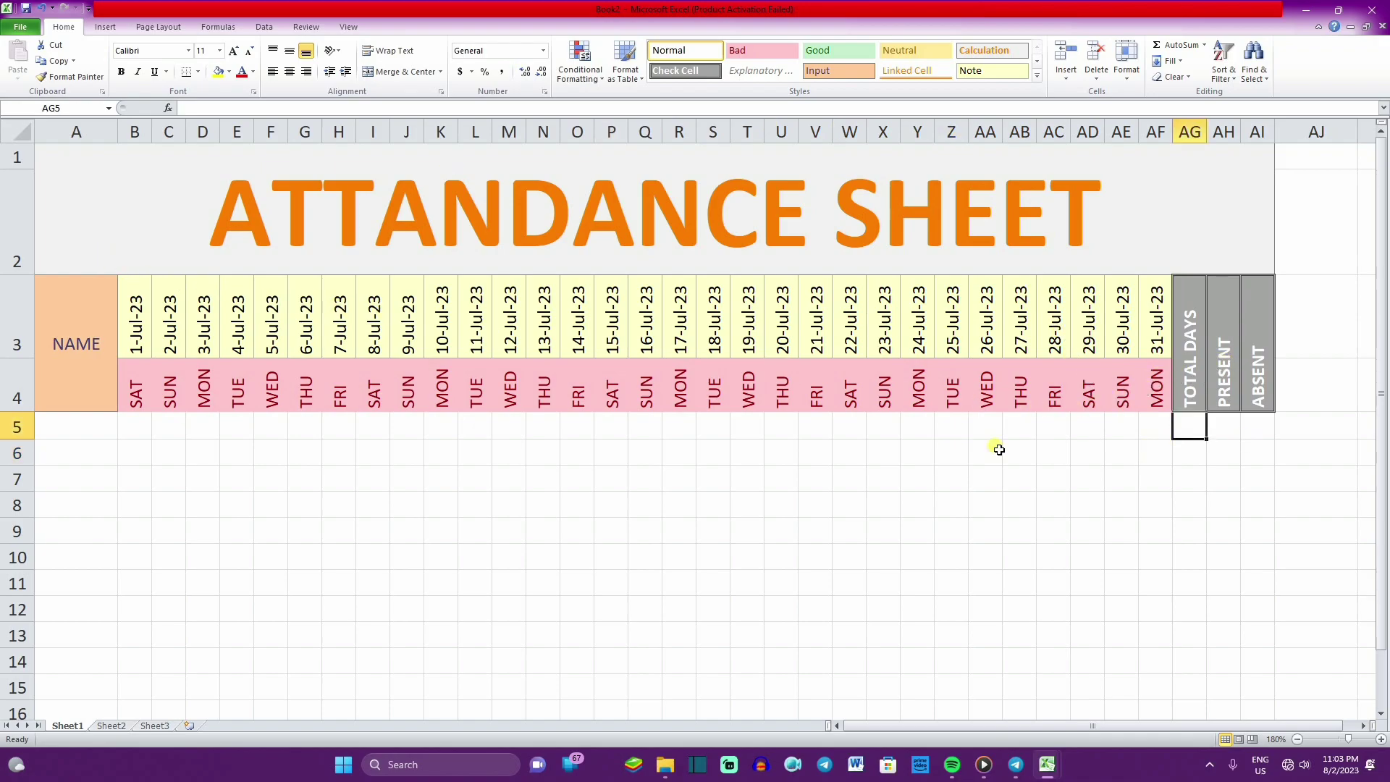
left_click(63, 435)
type("VIKASH")
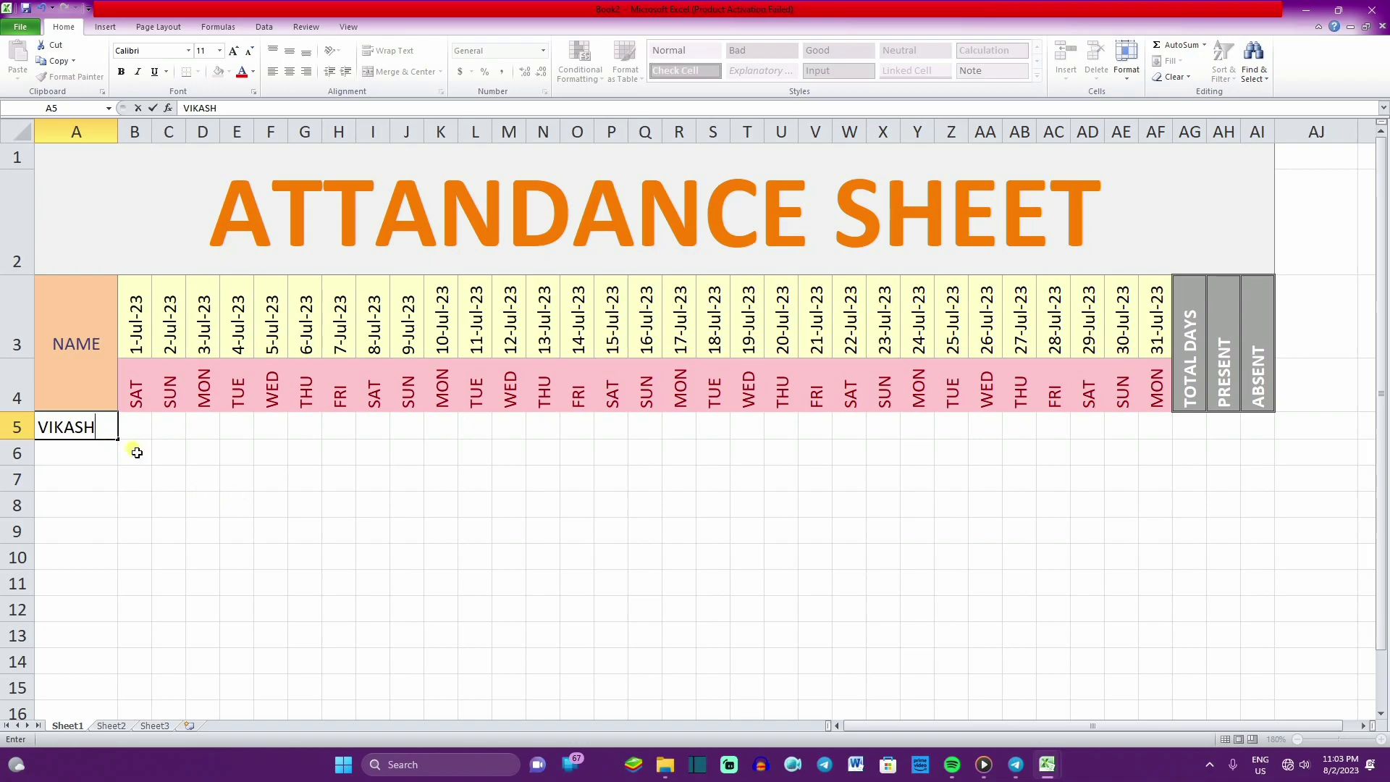
left_click(86, 456)
type("AKASH")
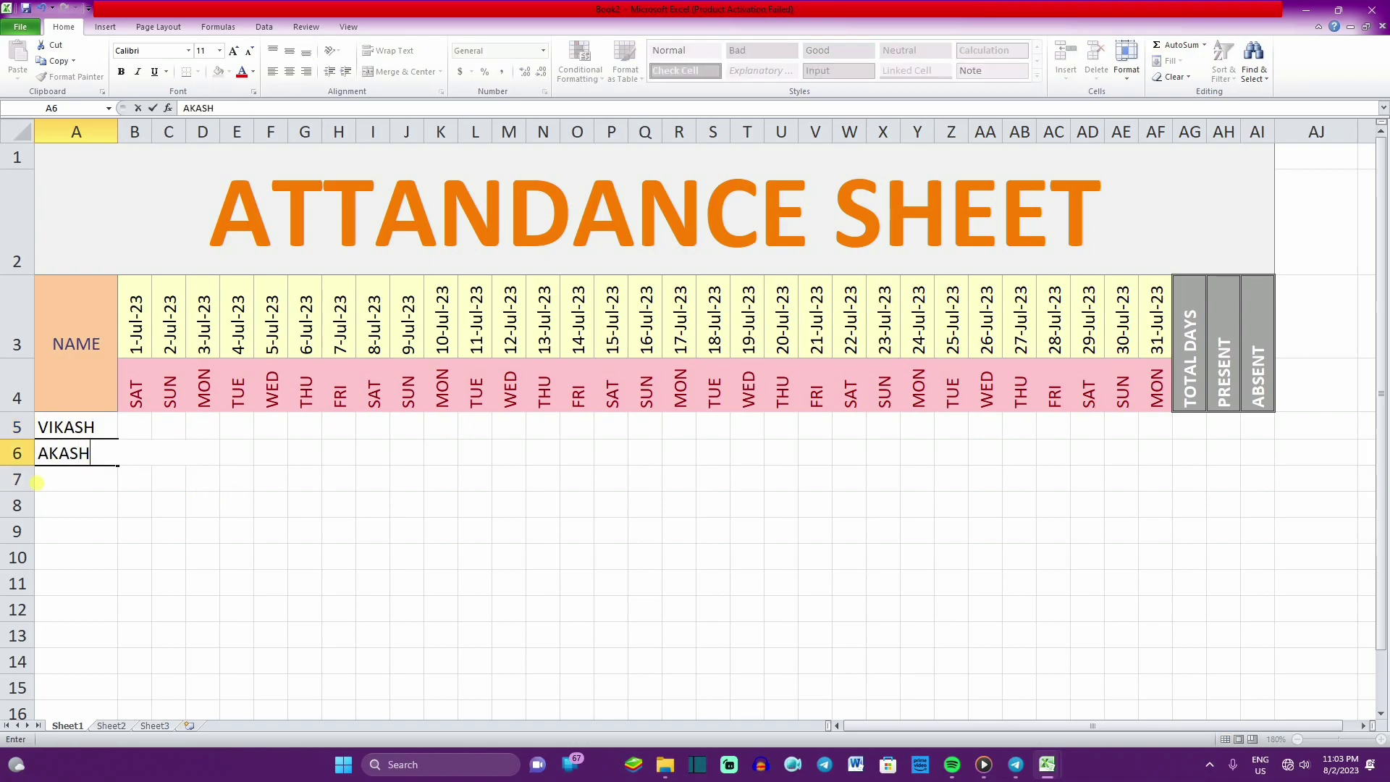
left_click(69, 490)
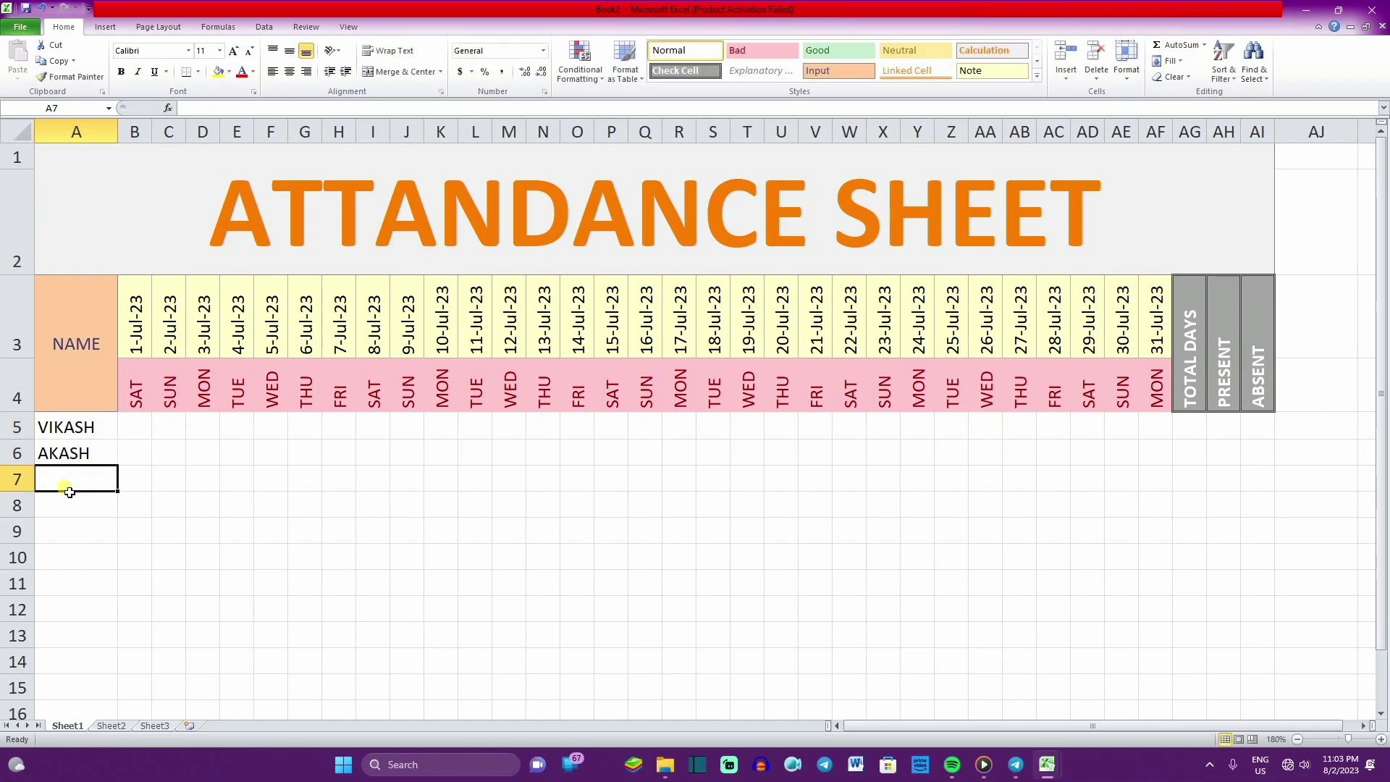
type("PAN")
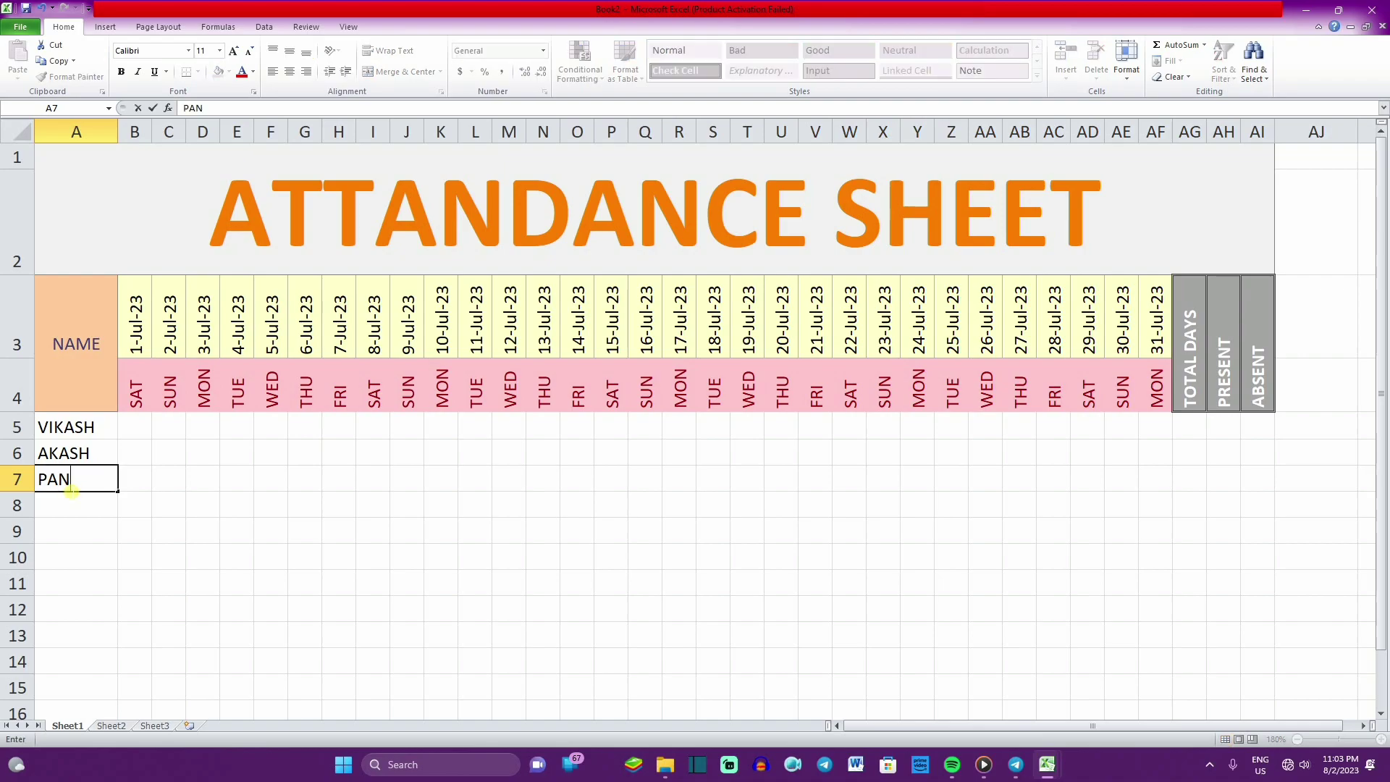
type("KAJ")
left_click(105, 516)
Enter ROHIT, ROHAN, SONU and RAM in A8:A11, correcting the last name to RAM.
type("ROHIT")
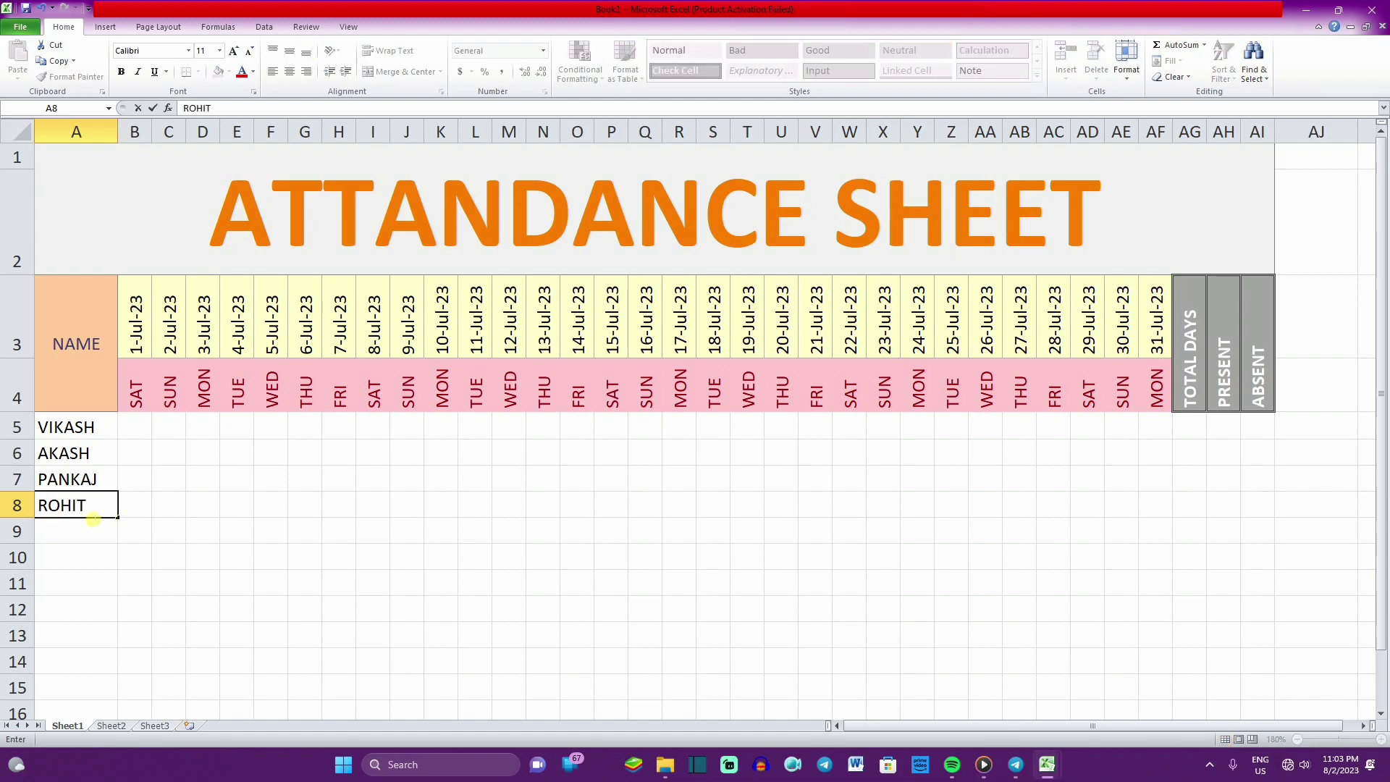
left_click(89, 536)
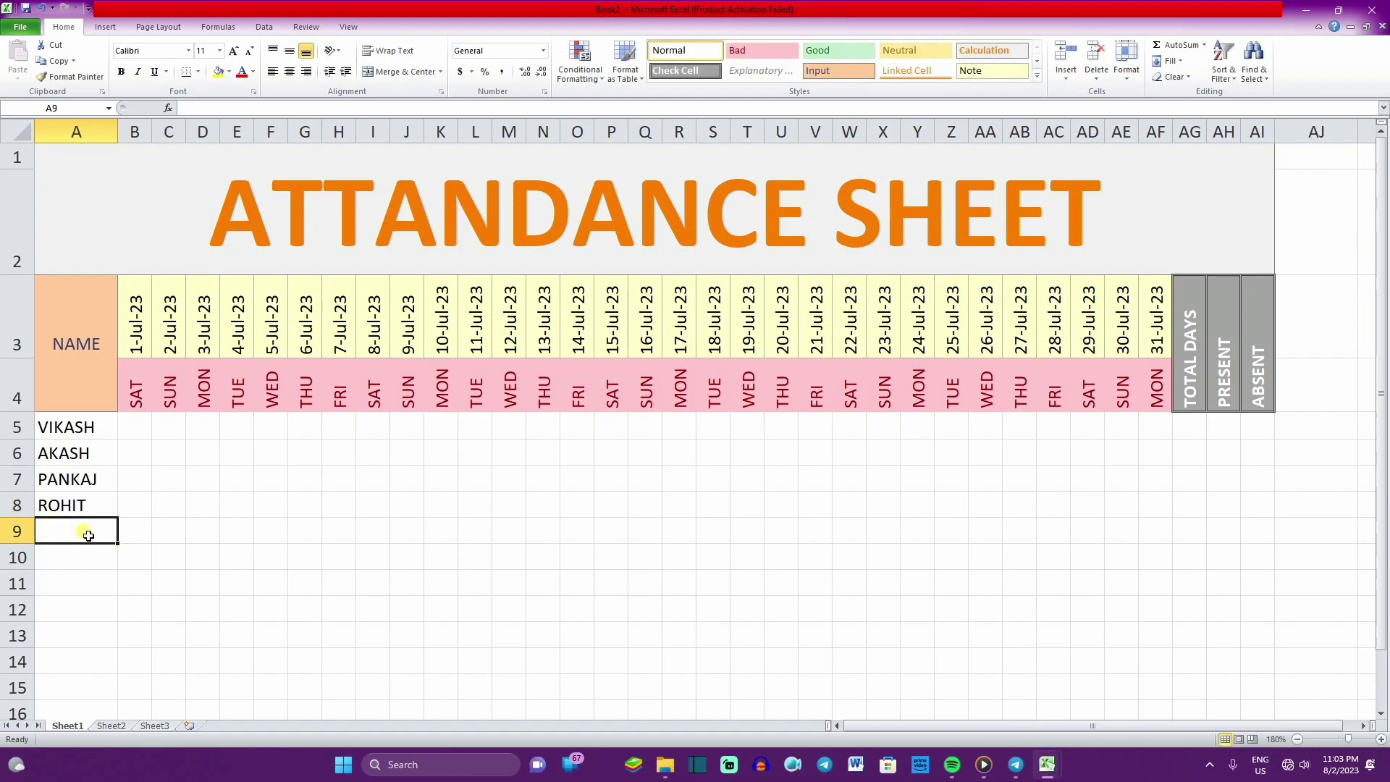
type("ROH")
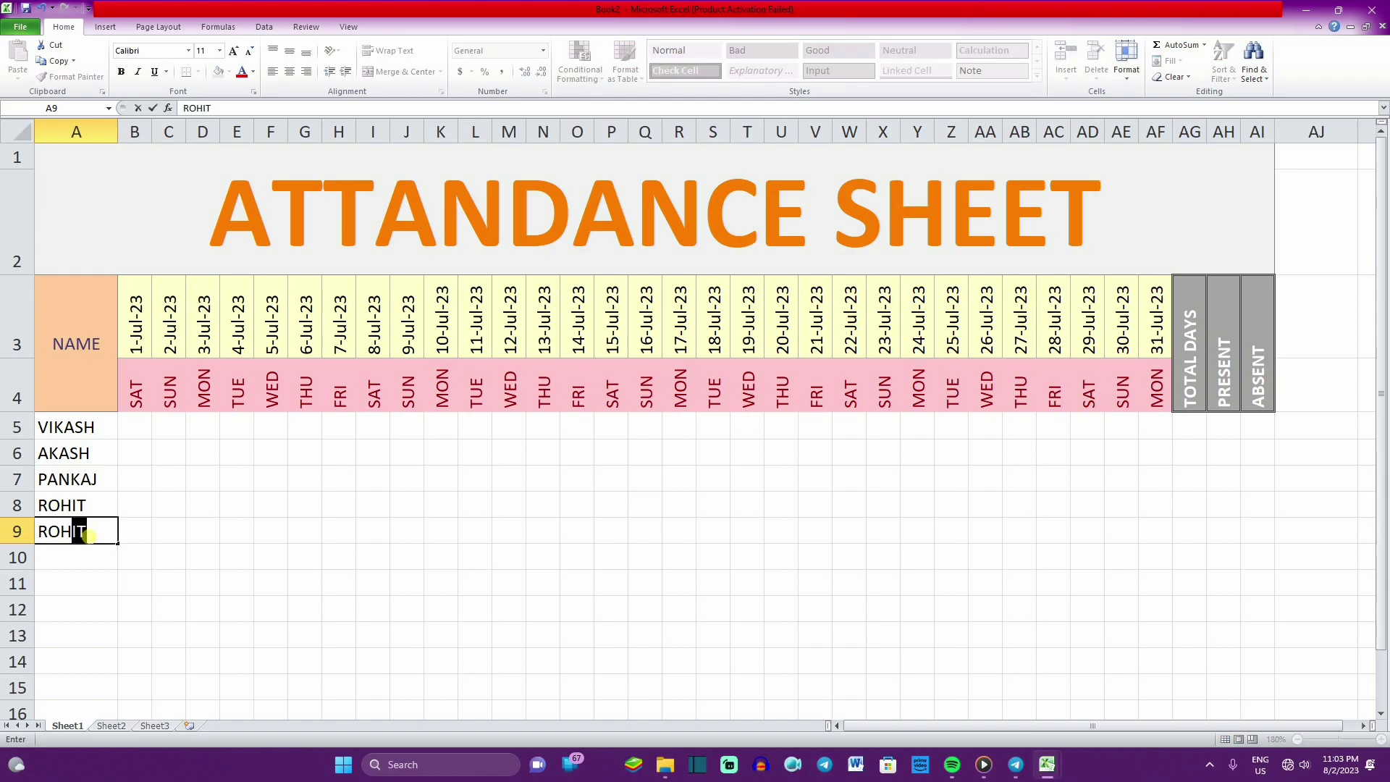
type("AN")
left_click(107, 568)
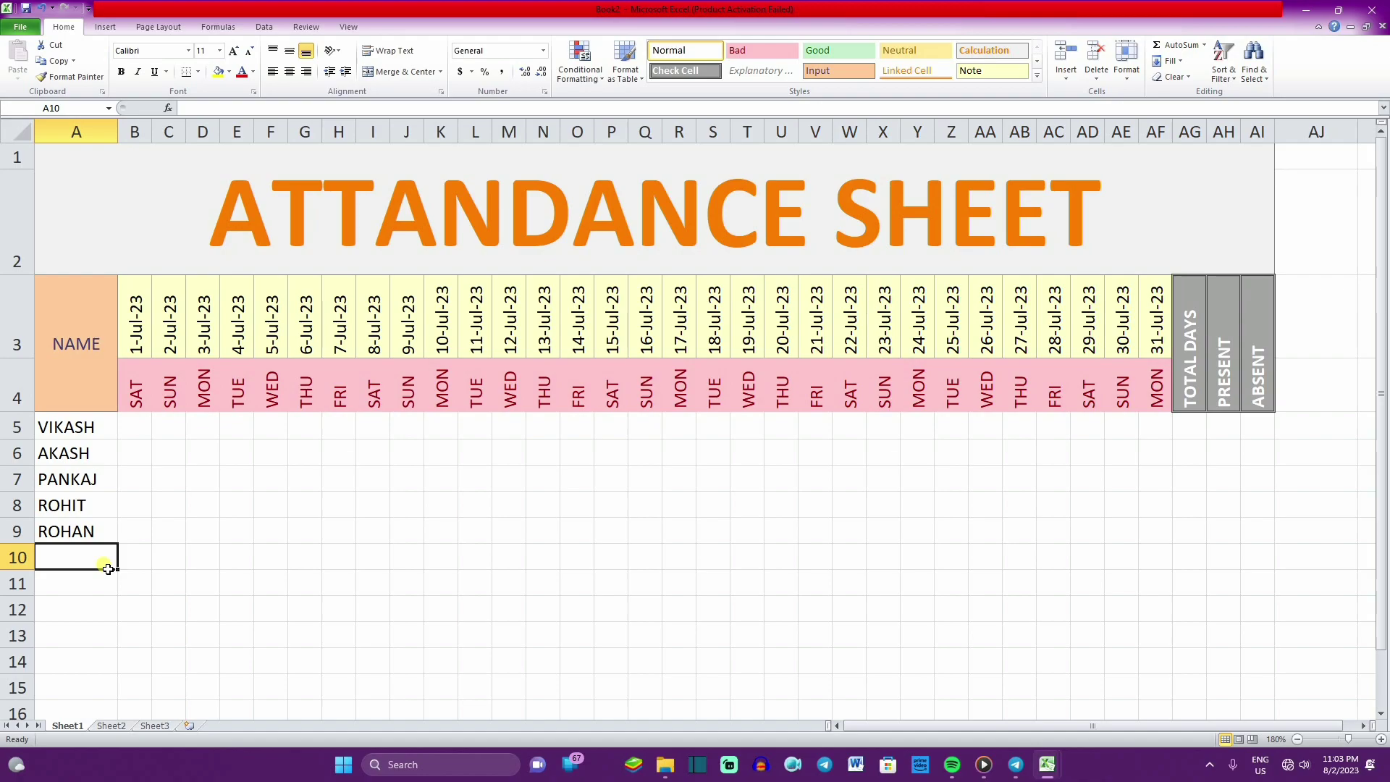
type("SONU")
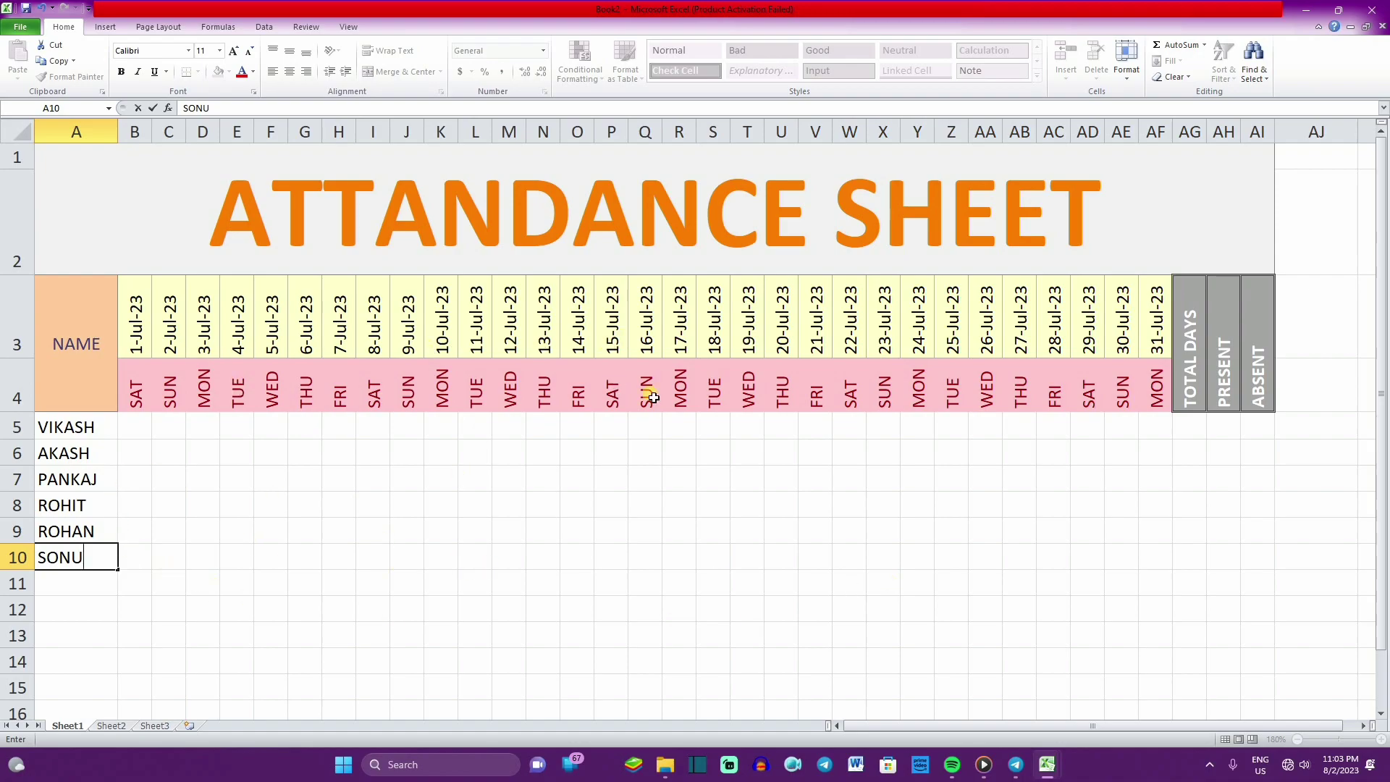
left_click(70, 587)
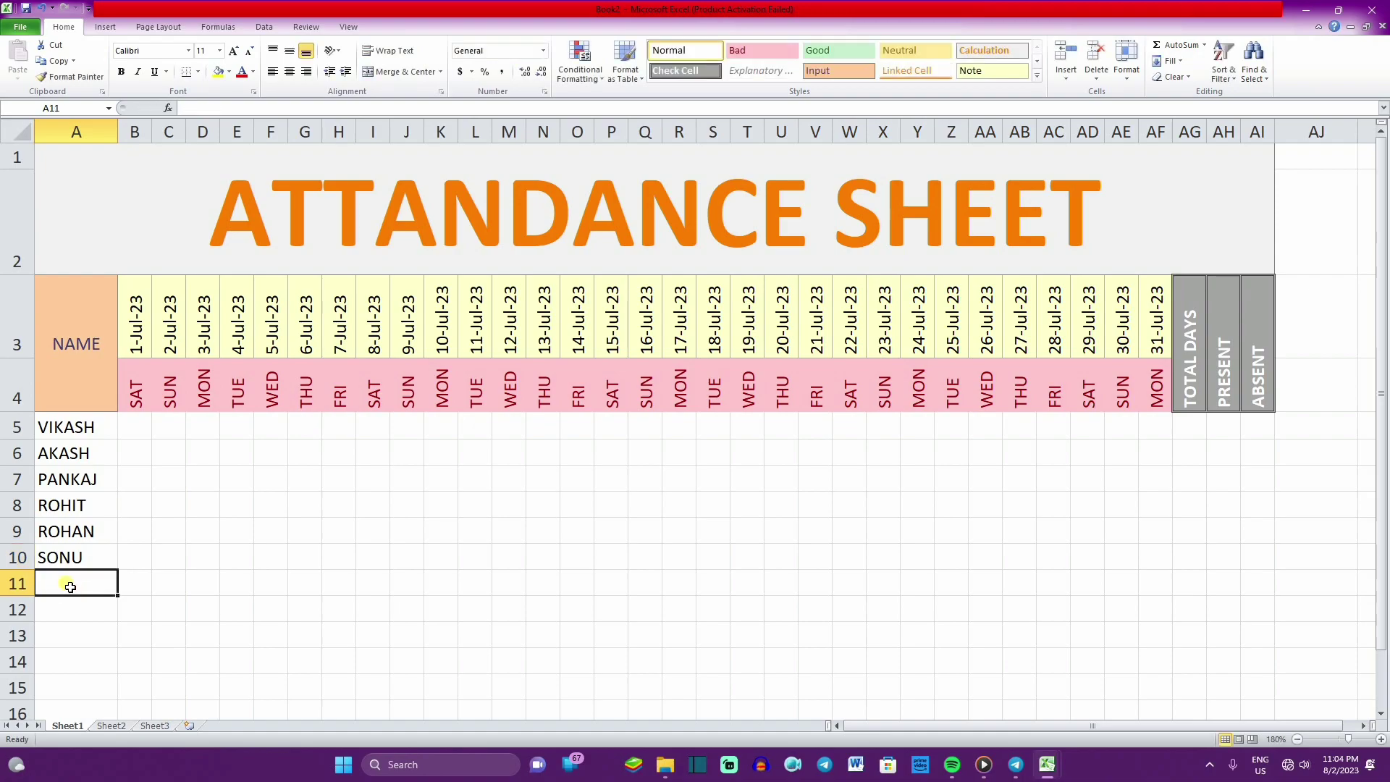
type("RO")
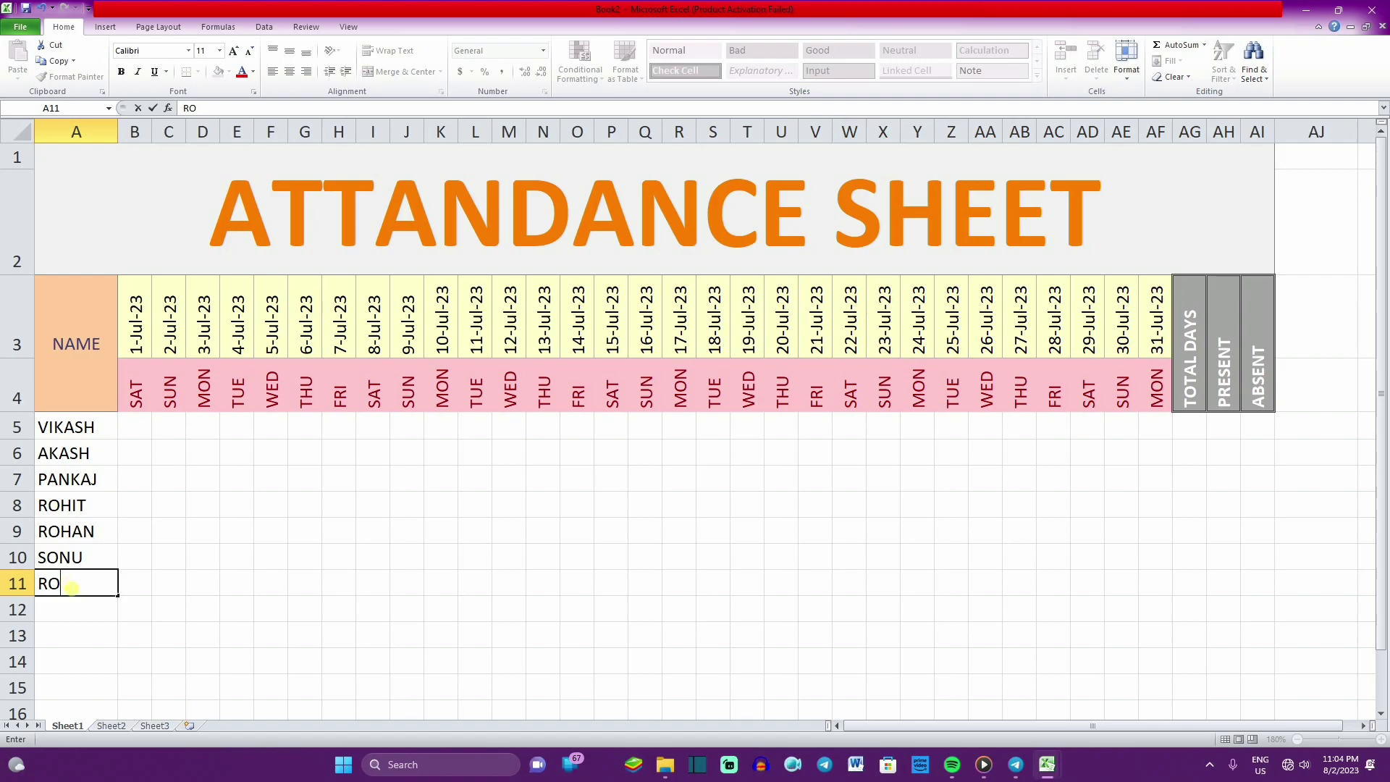
key("BackSpace")
key("BackSpace")
type("AM")
left_click(172, 387)
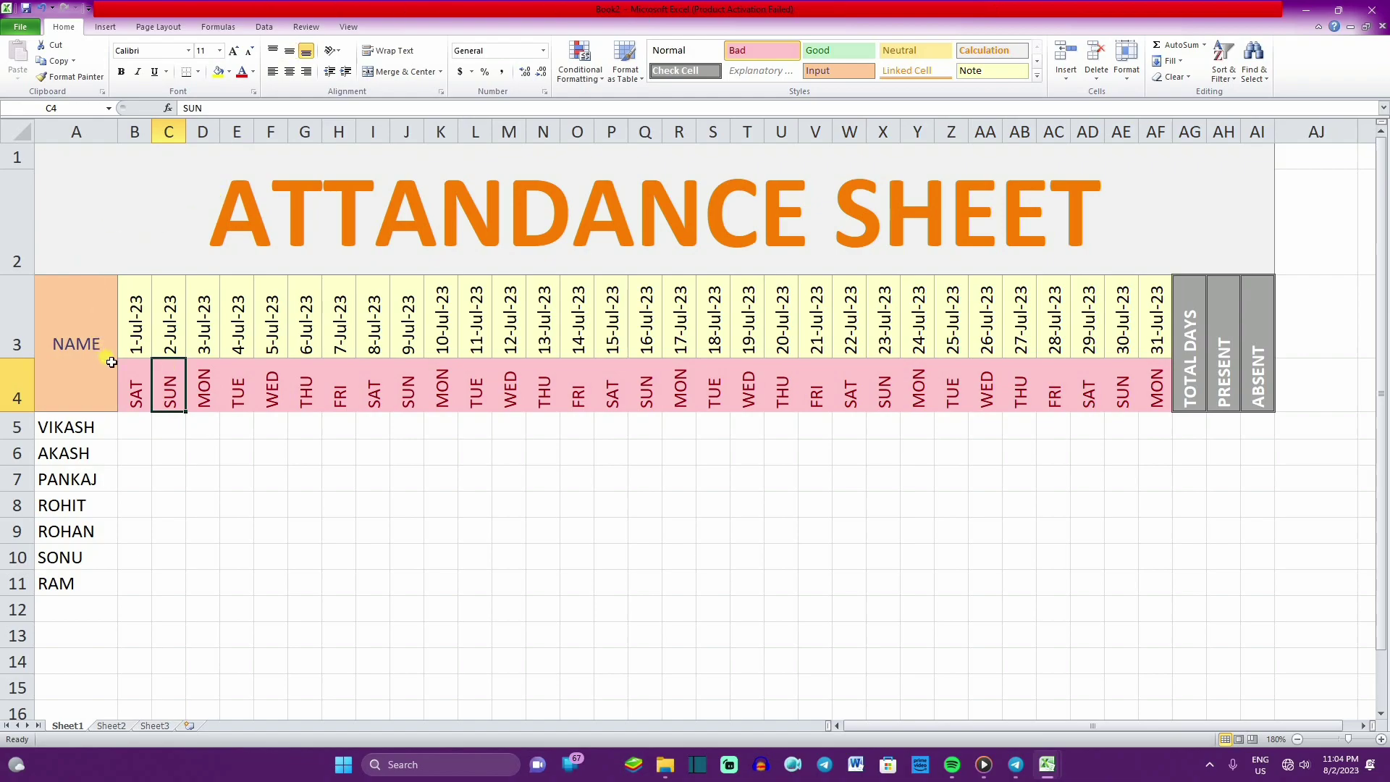
Type SUN in VIKASH's cells C5, J5, Q5, X5 and AE5 under the five Sundays.
left_click(174, 432)
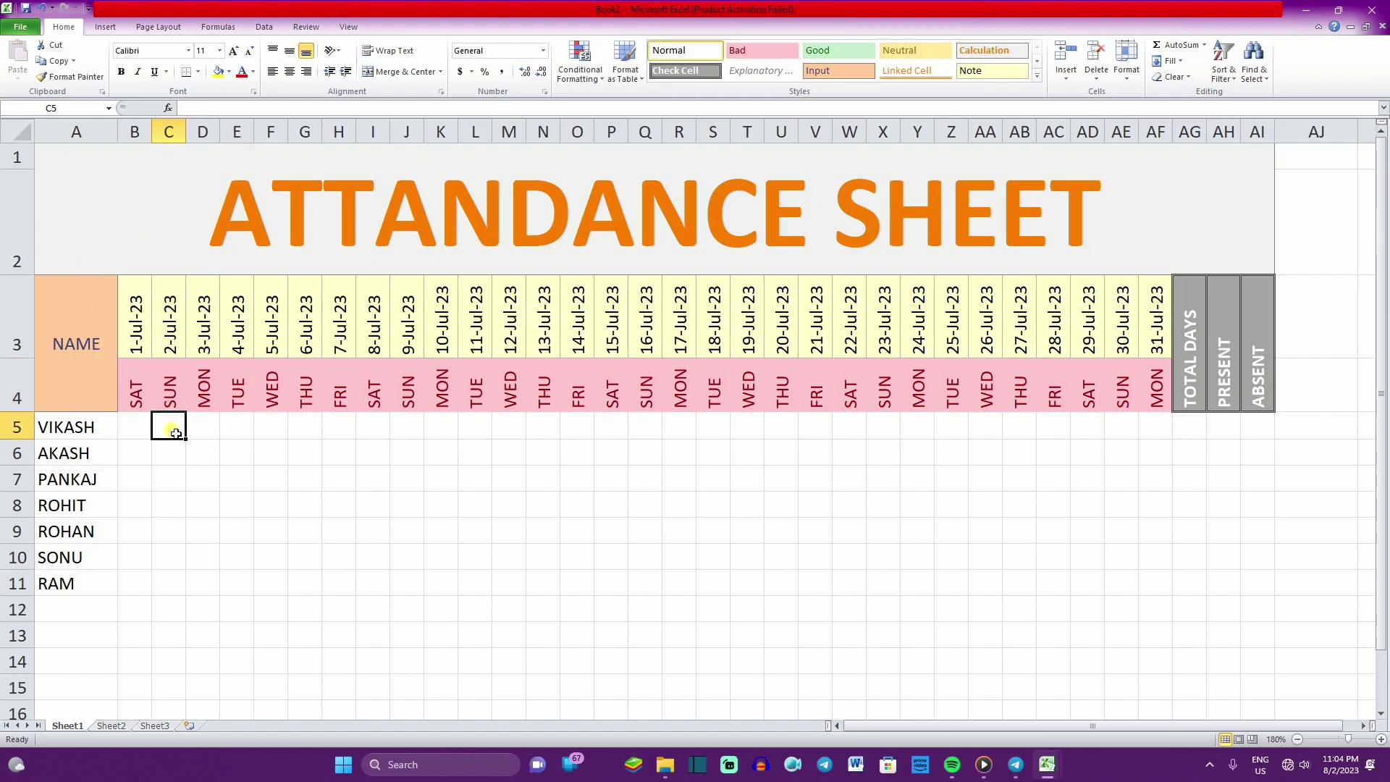
type("SUN")
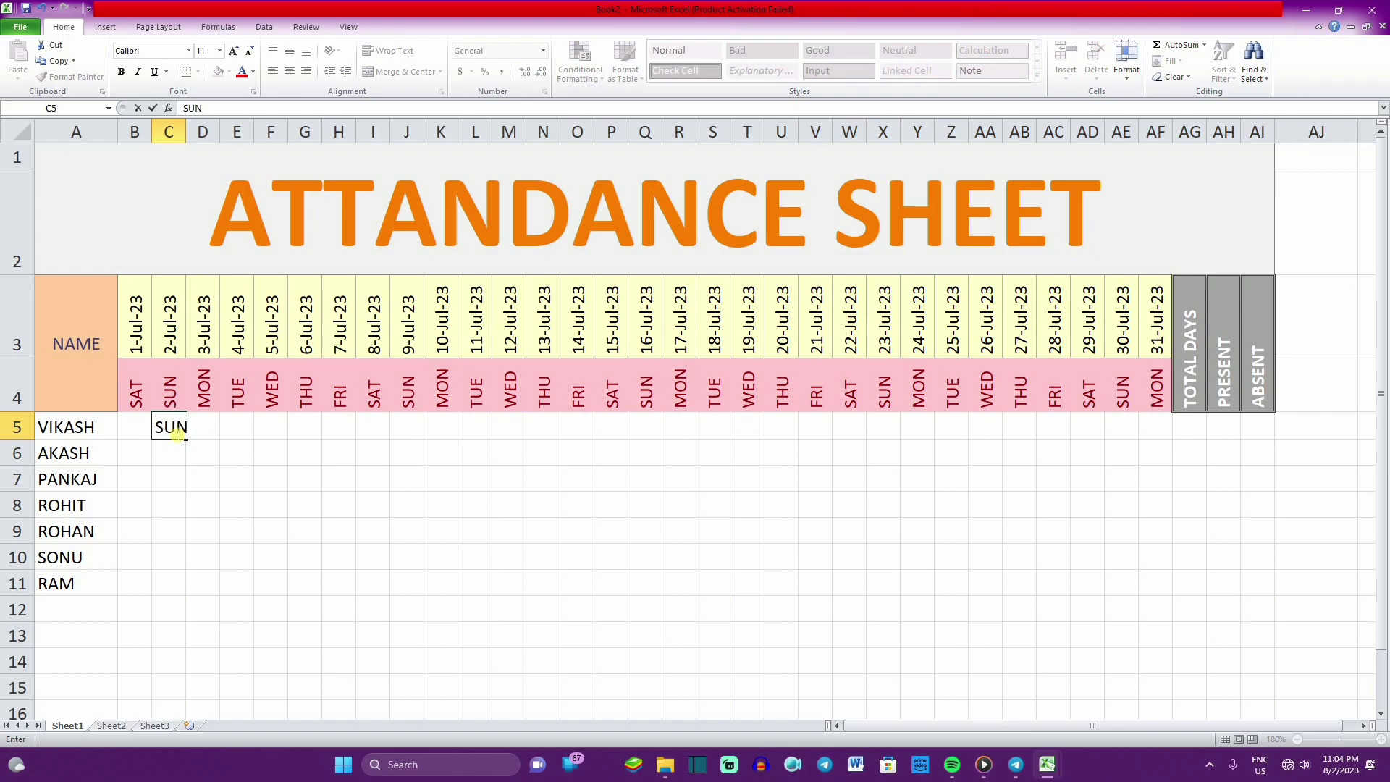
left_click(409, 430)
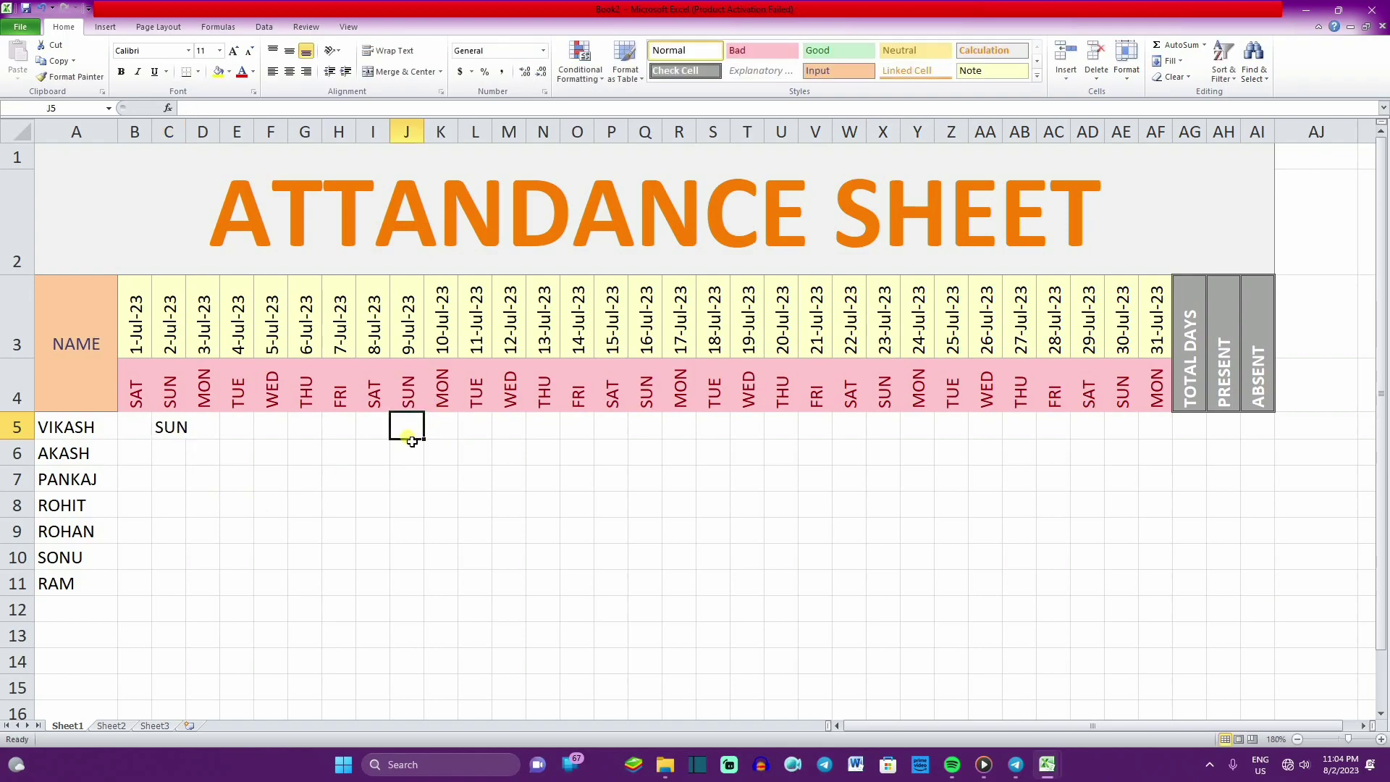
type("SUN")
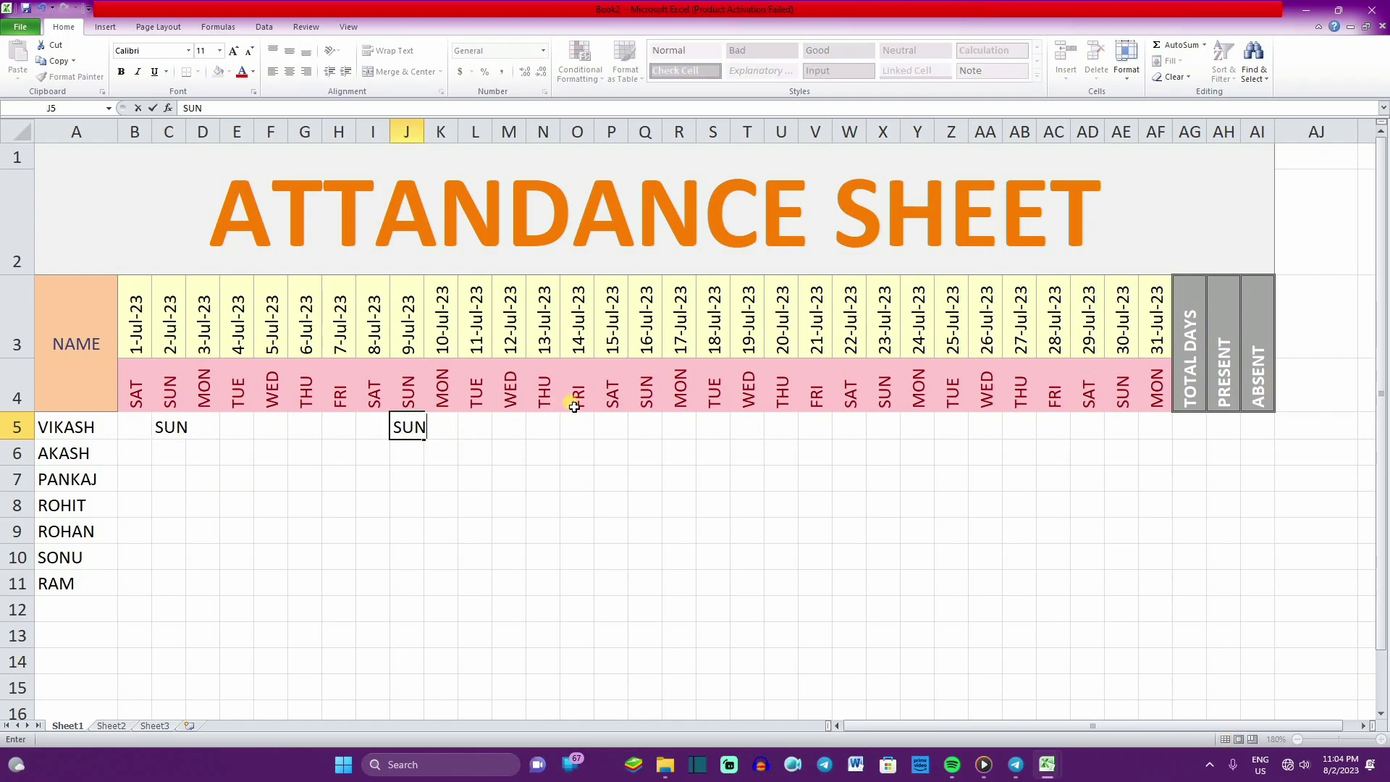
left_click(645, 428)
type("SUN")
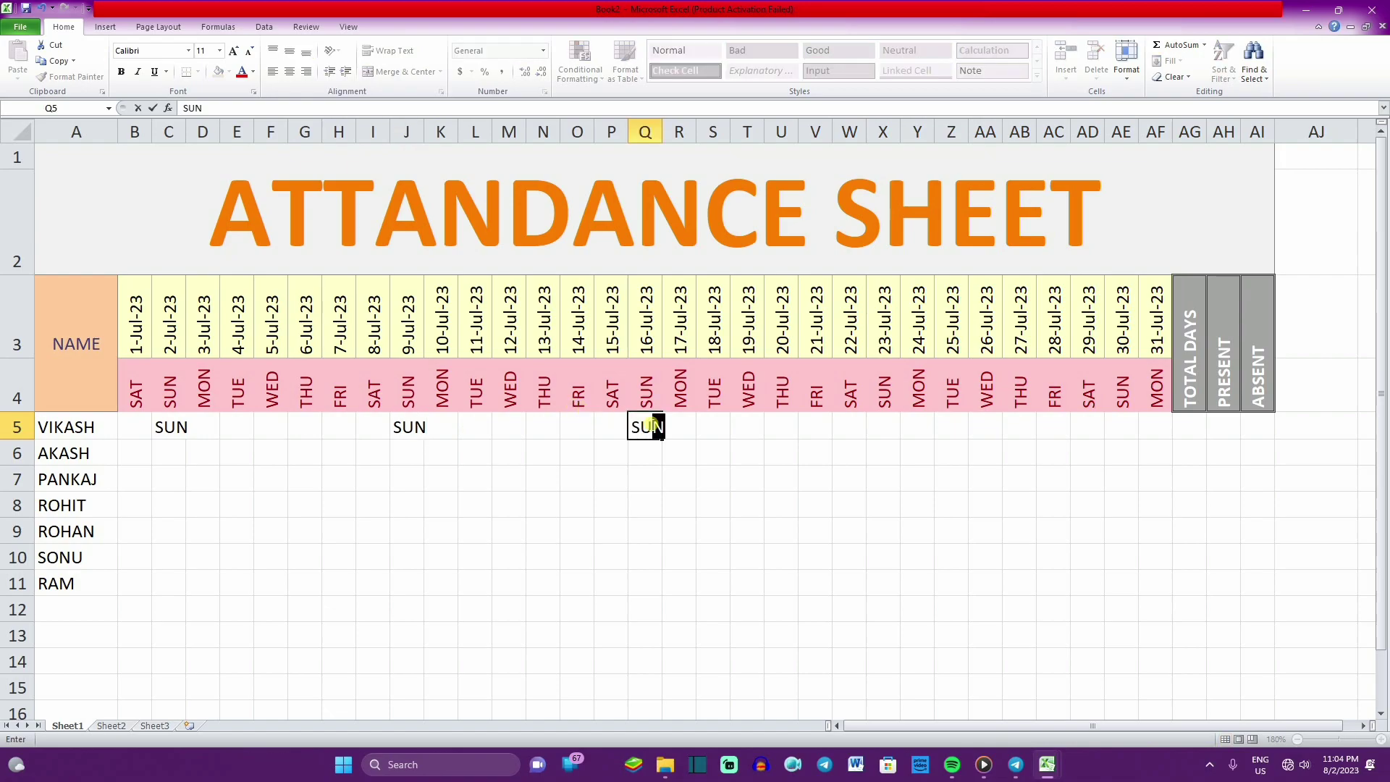
left_click(890, 428)
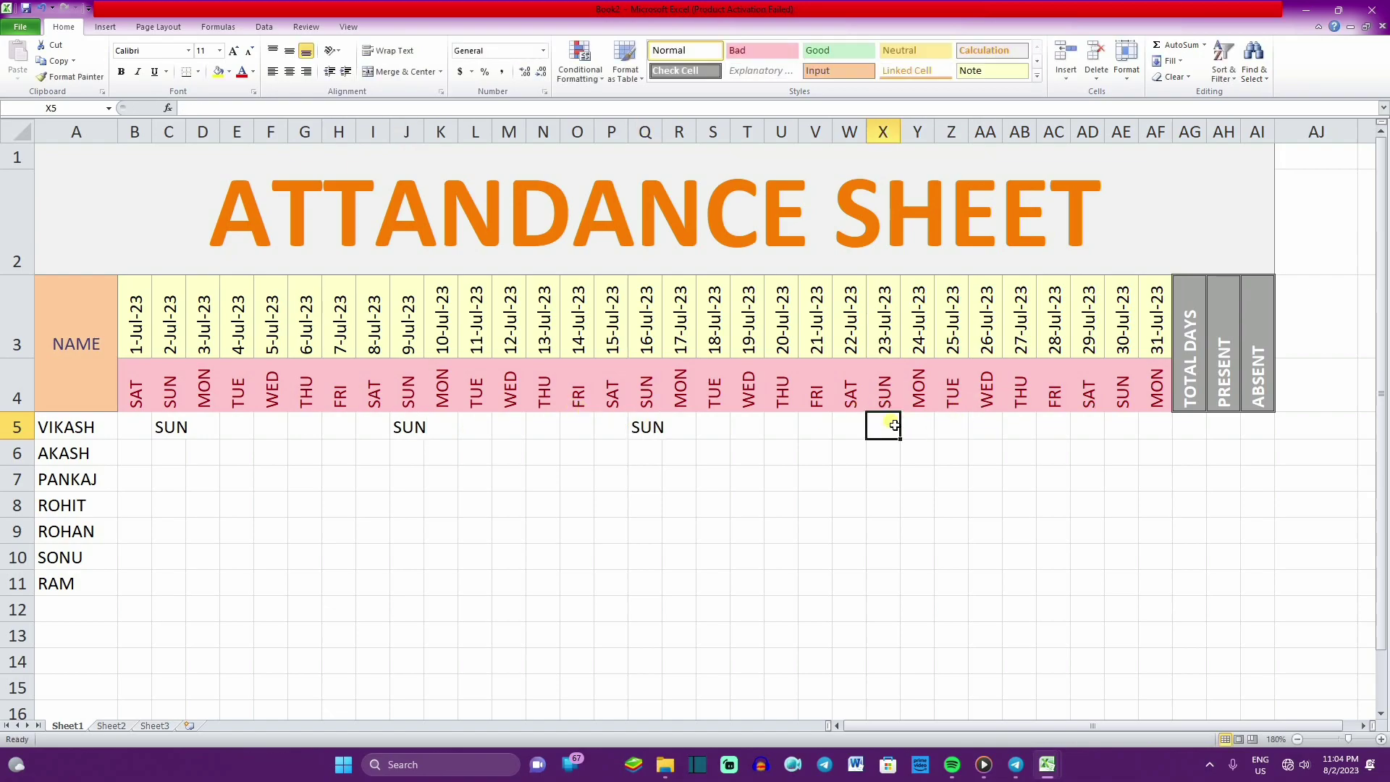
type("SUN")
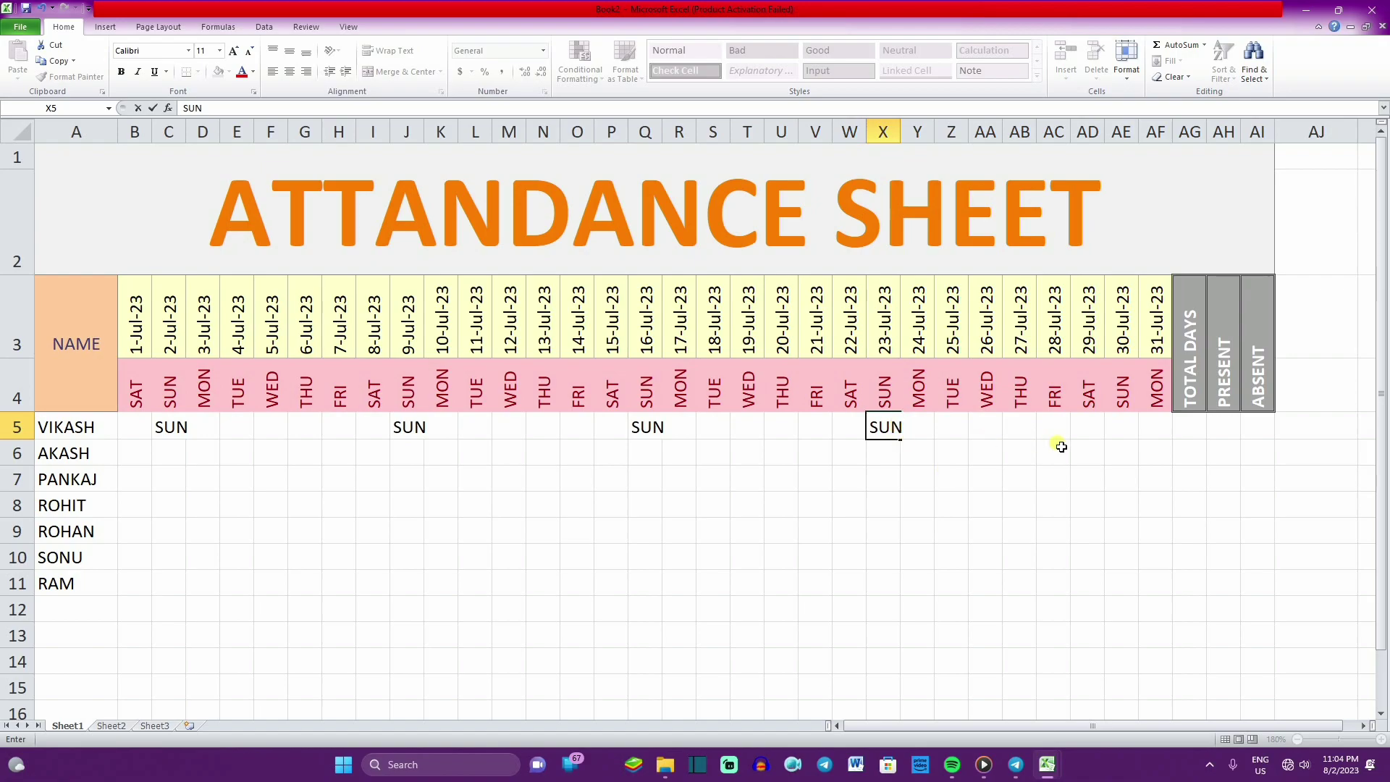
left_click(1131, 430)
type("SUN")
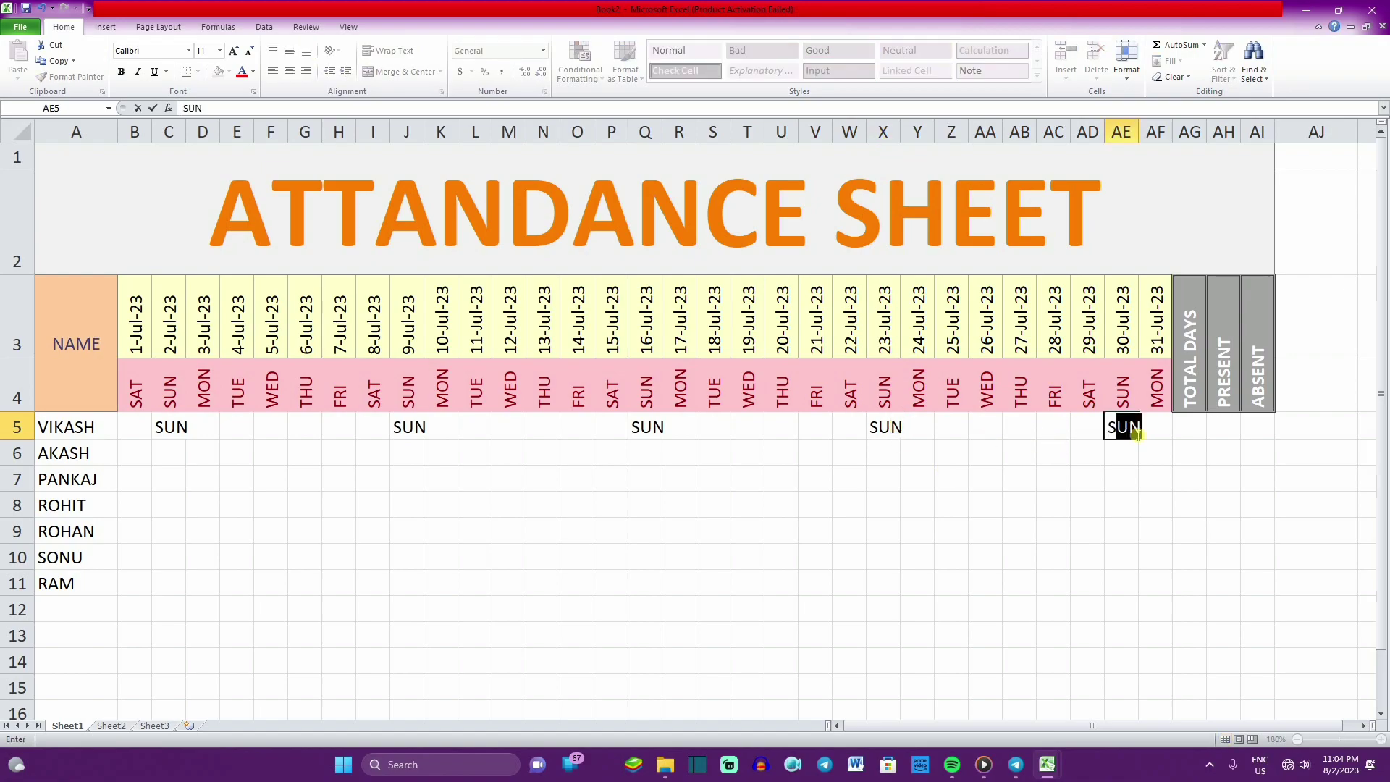
type("N")
left_click(373, 505)
Copy the pink rotated SUN heading format from C4 and J4 onto C5 and J5.
left_click(164, 430)
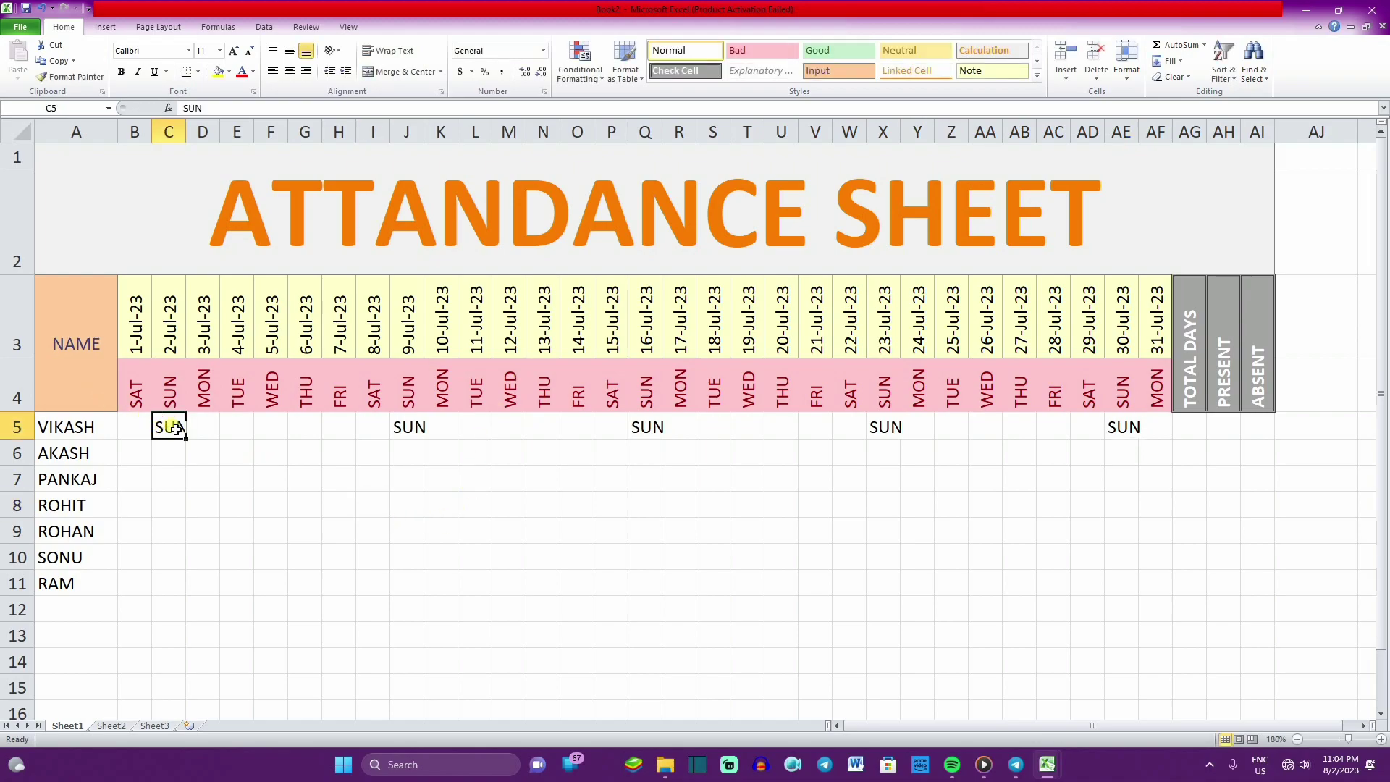
left_click(170, 384)
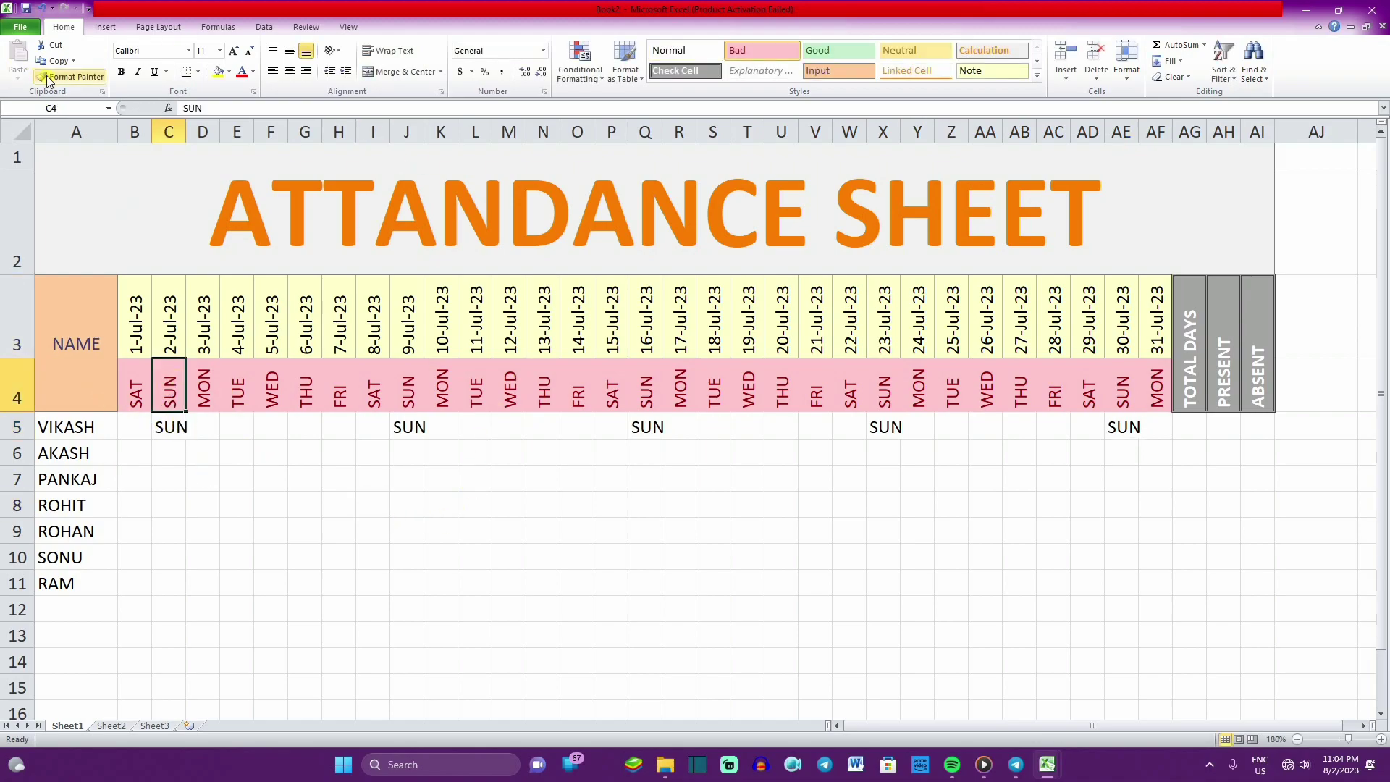
double_click(70, 76)
left_click(170, 427)
key("Escape")
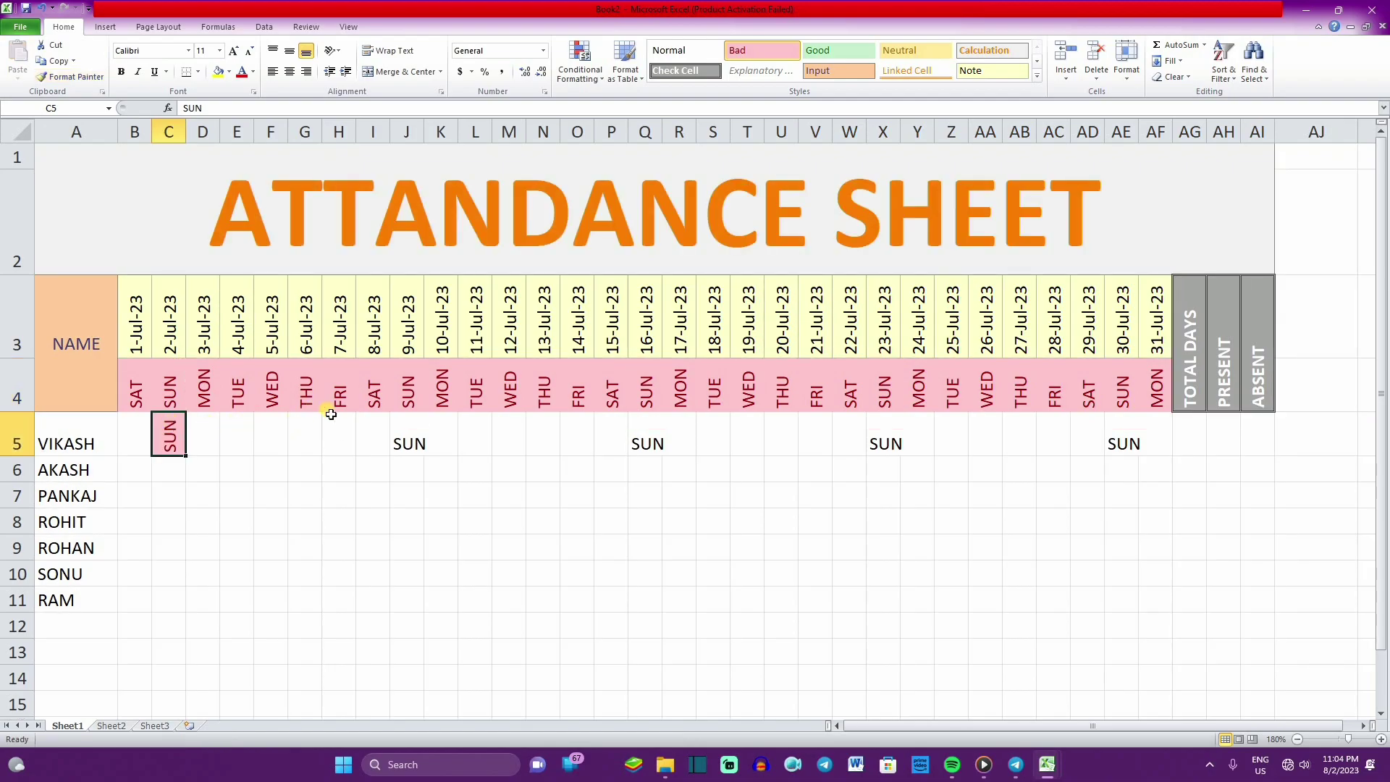
left_click(416, 400)
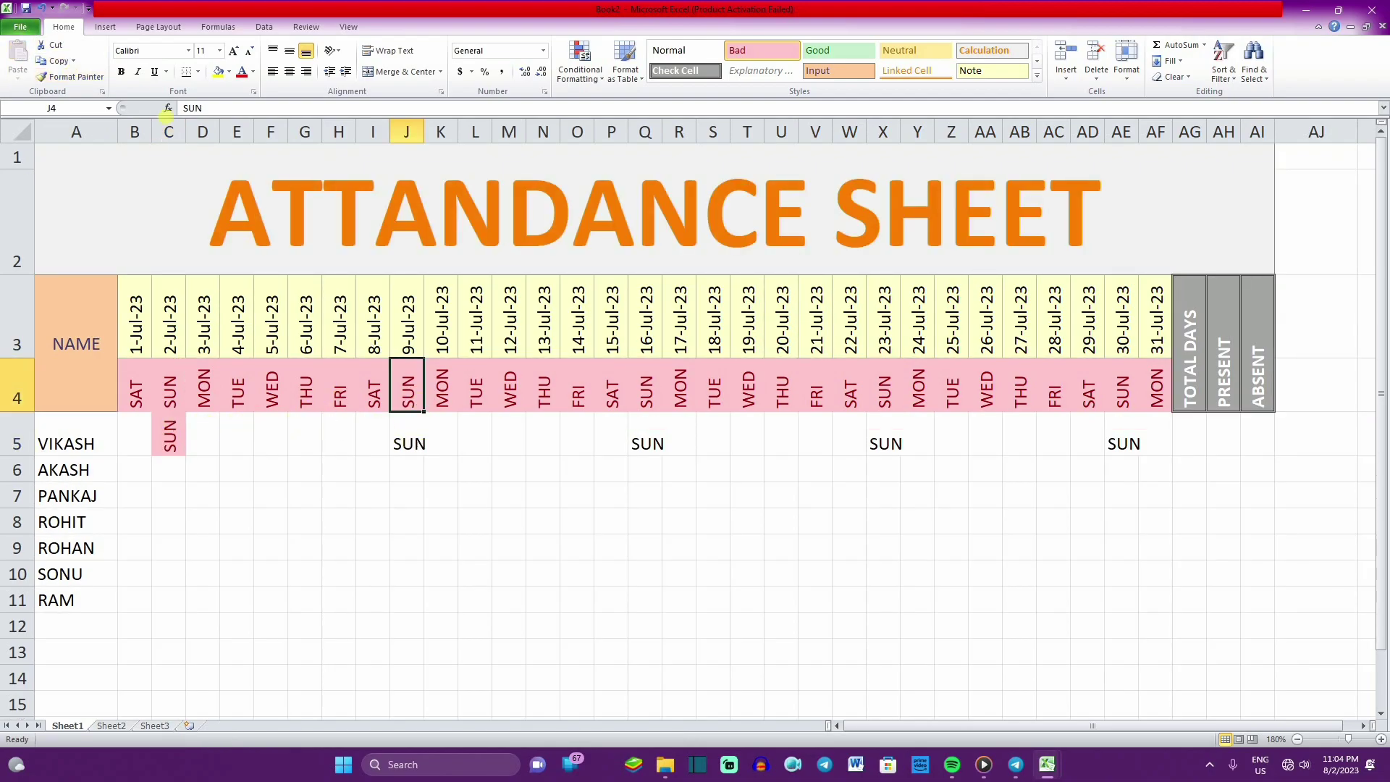
left_click(86, 78)
left_click(410, 437)
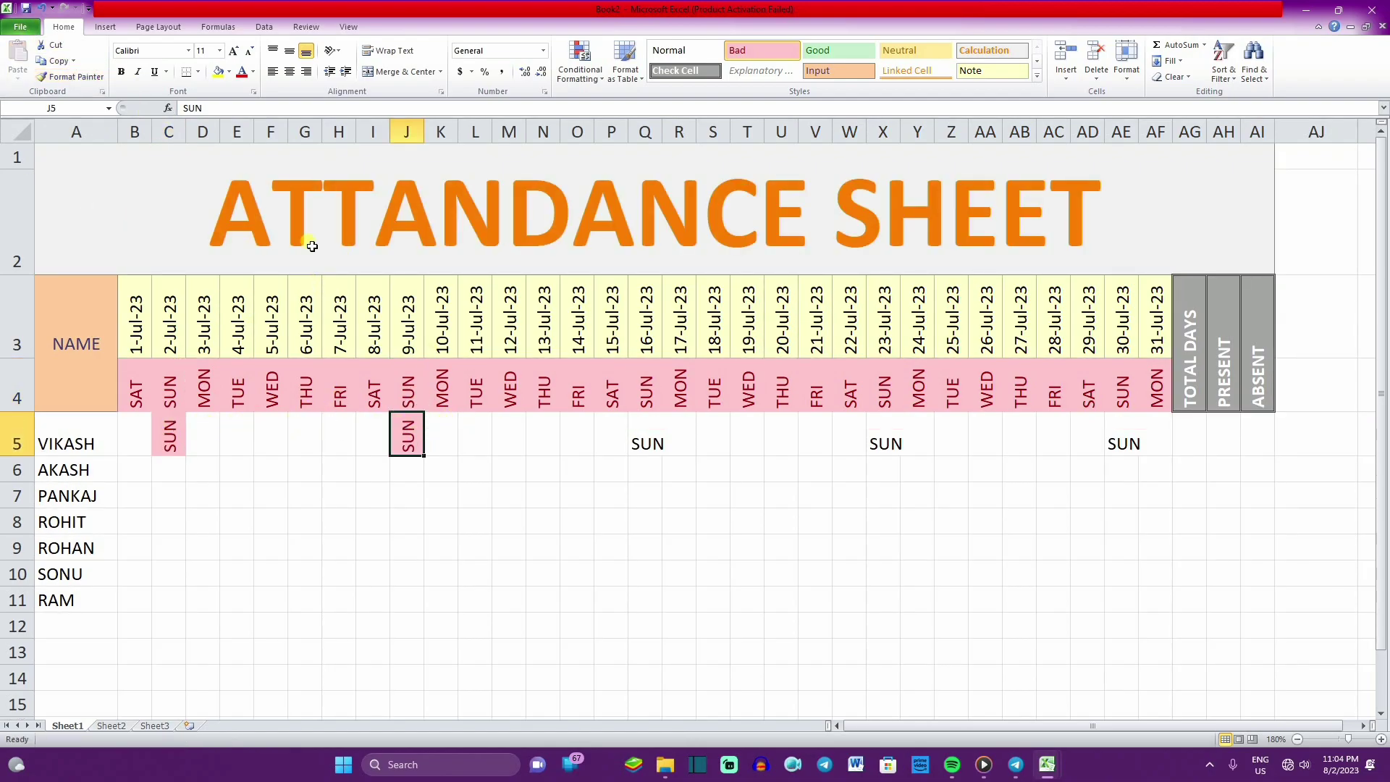
Copy the pink rotated SUN heading format onto Q5, X5 and AE5.
left_click(651, 400)
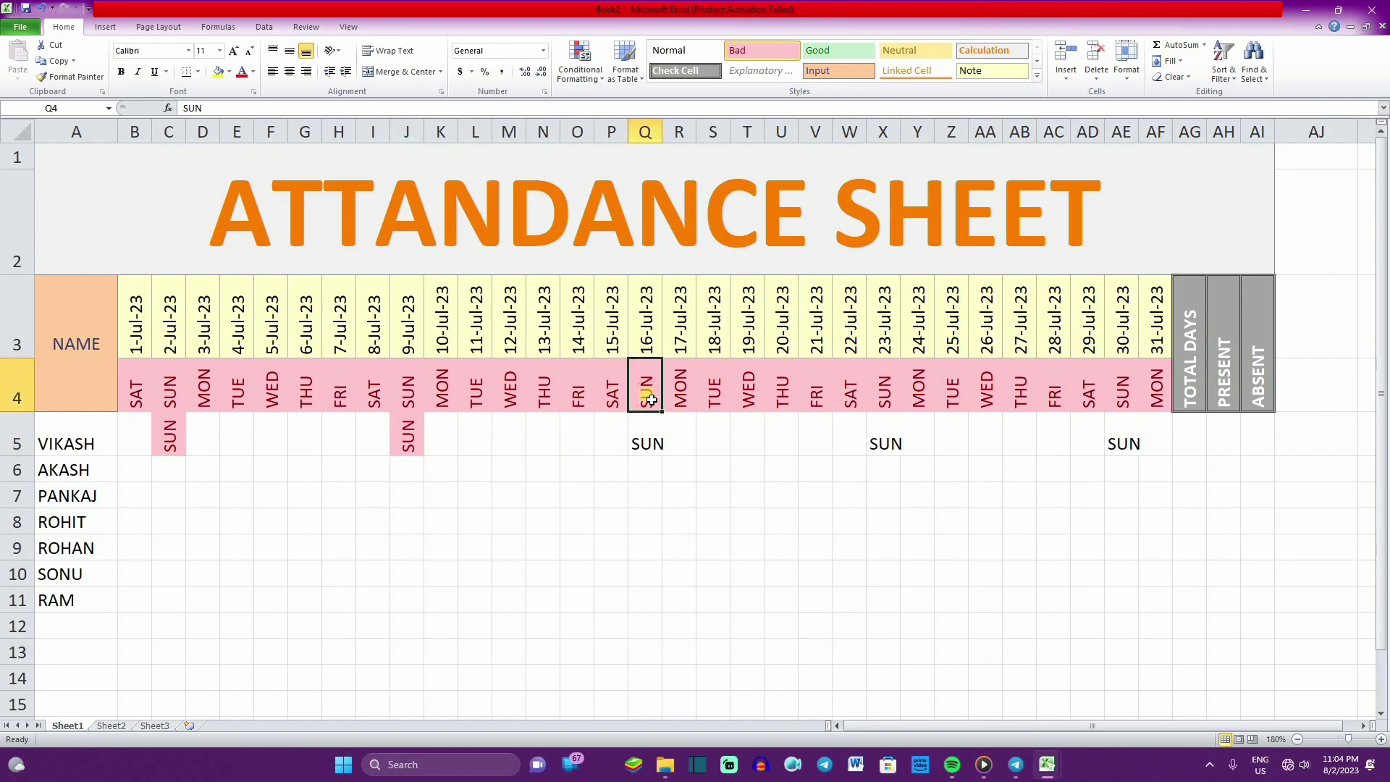
left_click(56, 78)
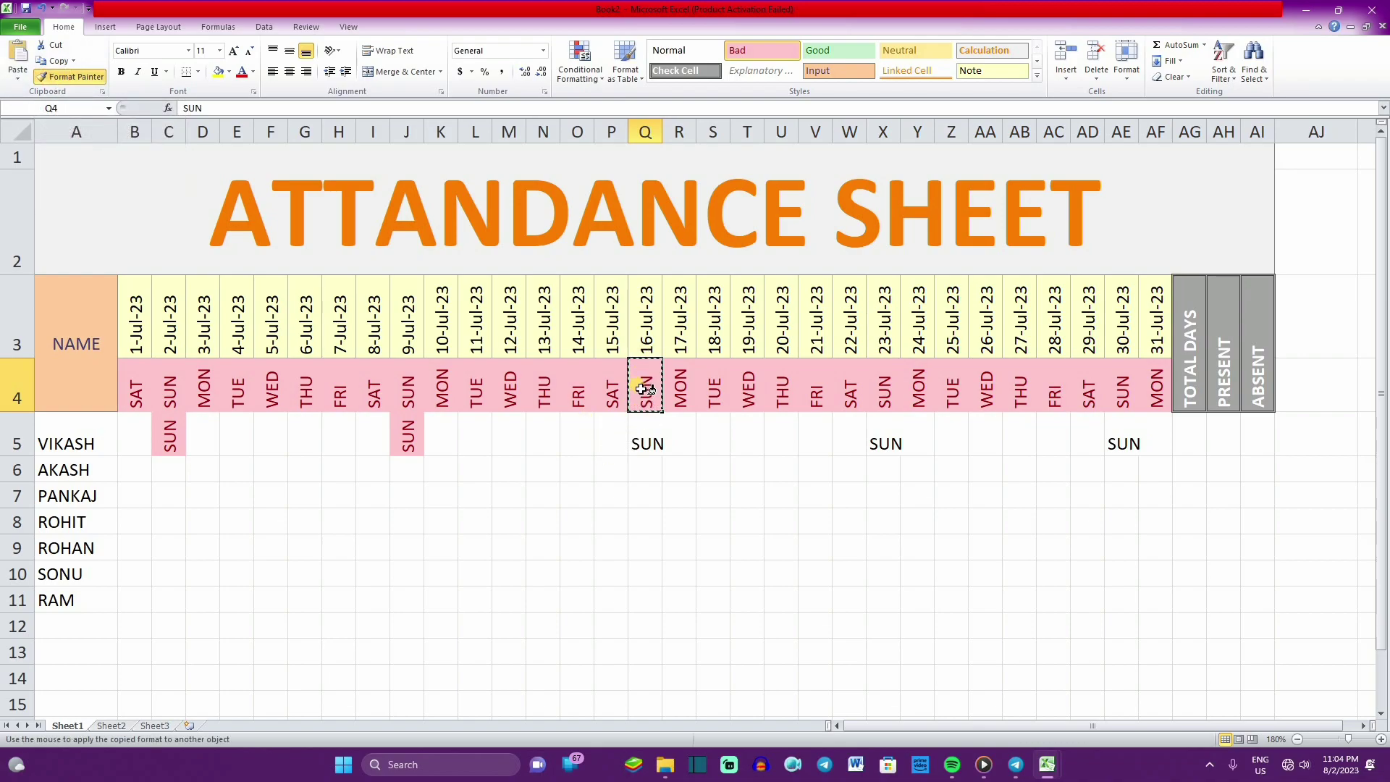
left_click(635, 444)
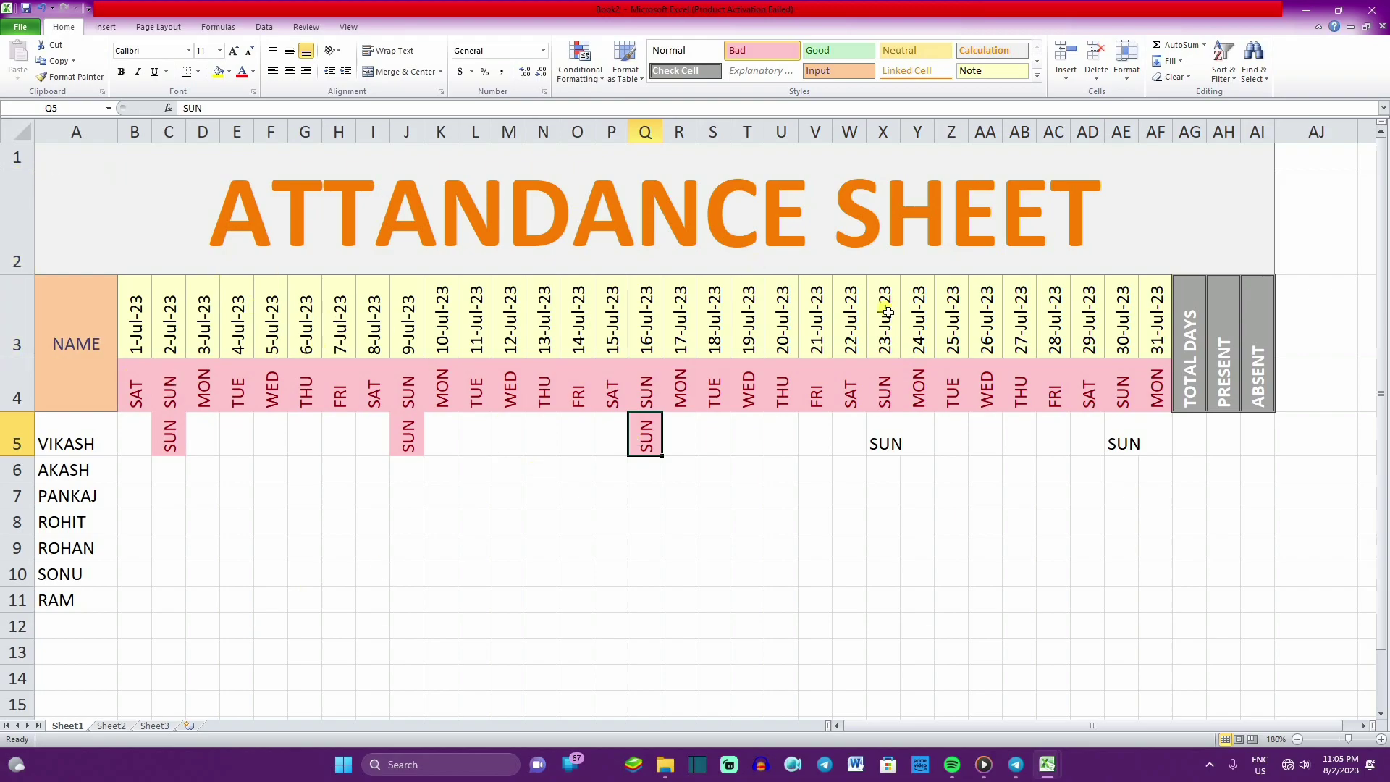
left_click(884, 391)
left_click(69, 76)
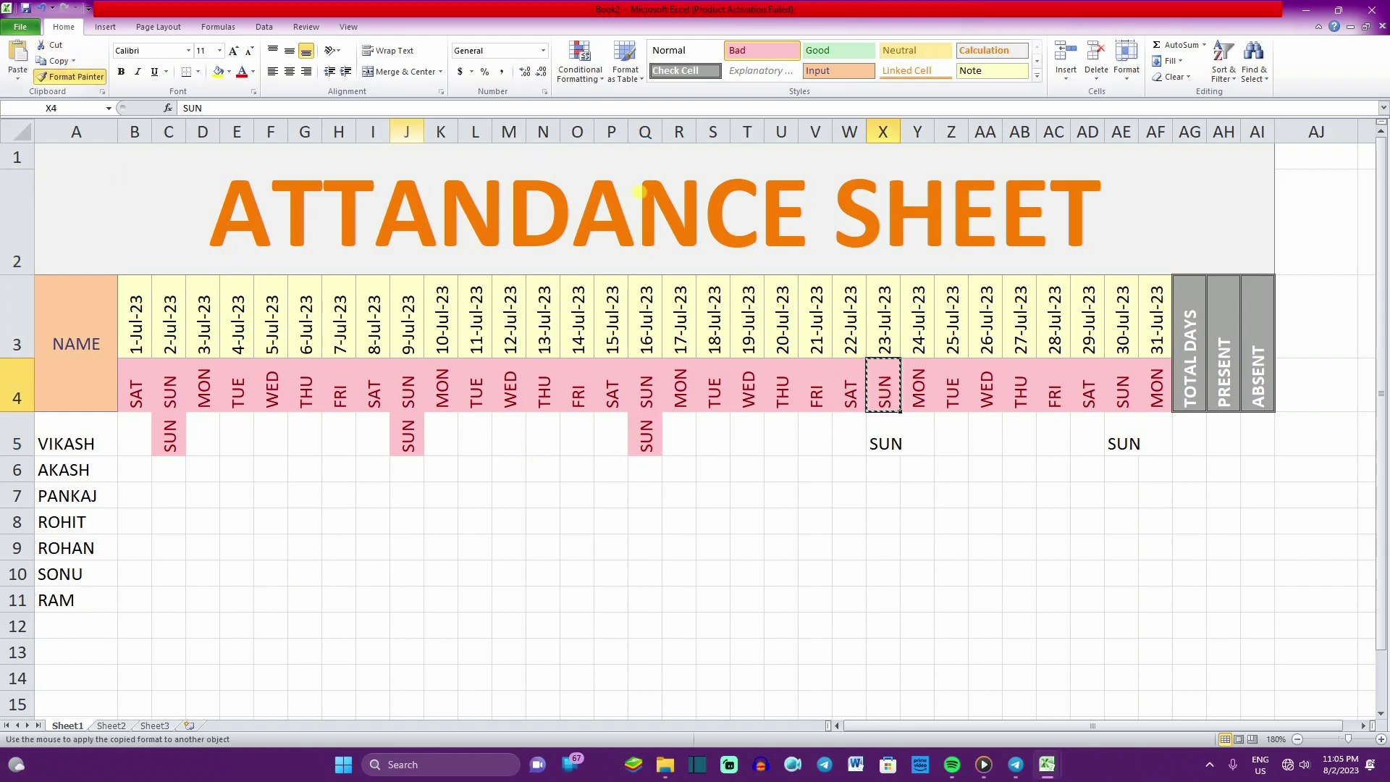
left_click(884, 434)
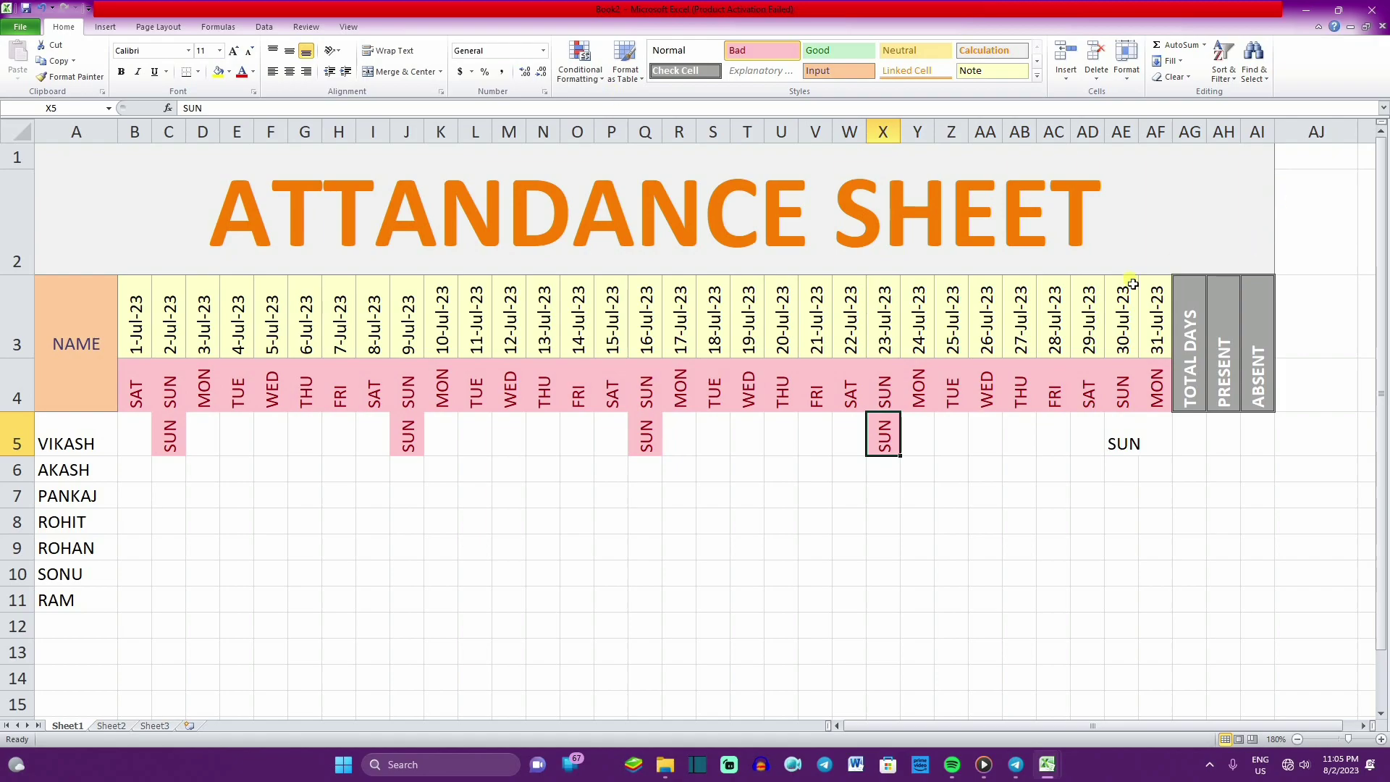
left_click(1126, 380)
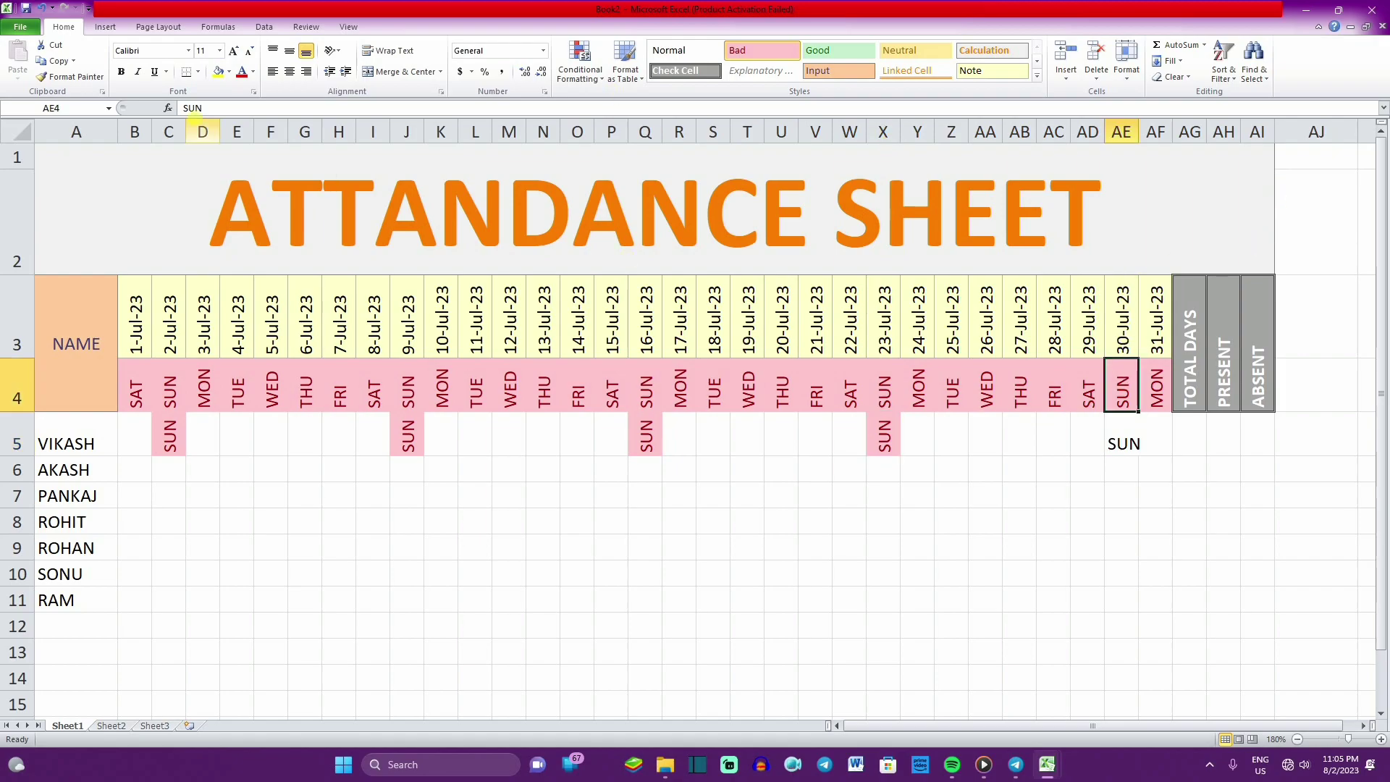
left_click(70, 76)
left_click(1124, 444)
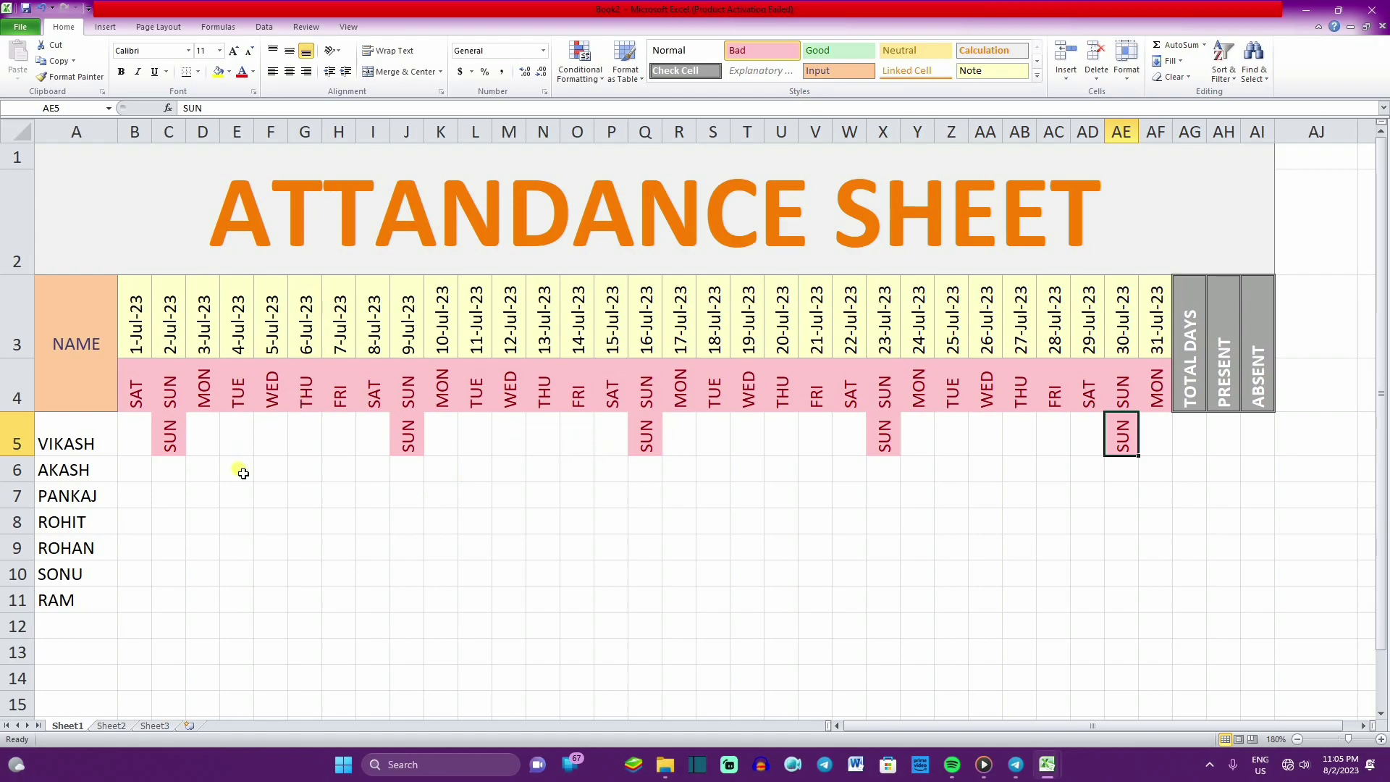
Fill the pink SUN entries down columns C, J, Q, X and AE to row 11.
left_click(175, 391)
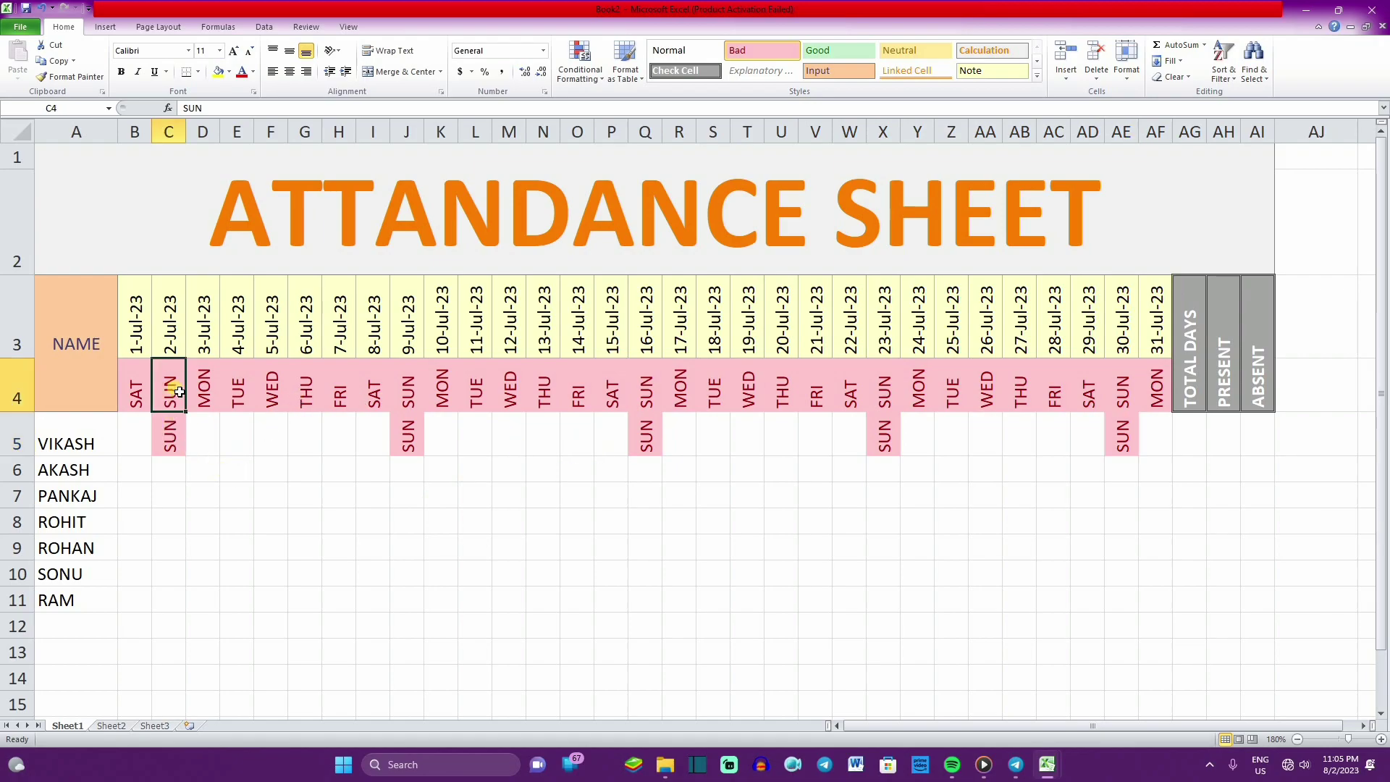
left_click(190, 428)
mouse_move(170, 387)
left_mouse_down()
mouse_move(190, 461)
mouse_move(187, 605)
left_mouse_up()
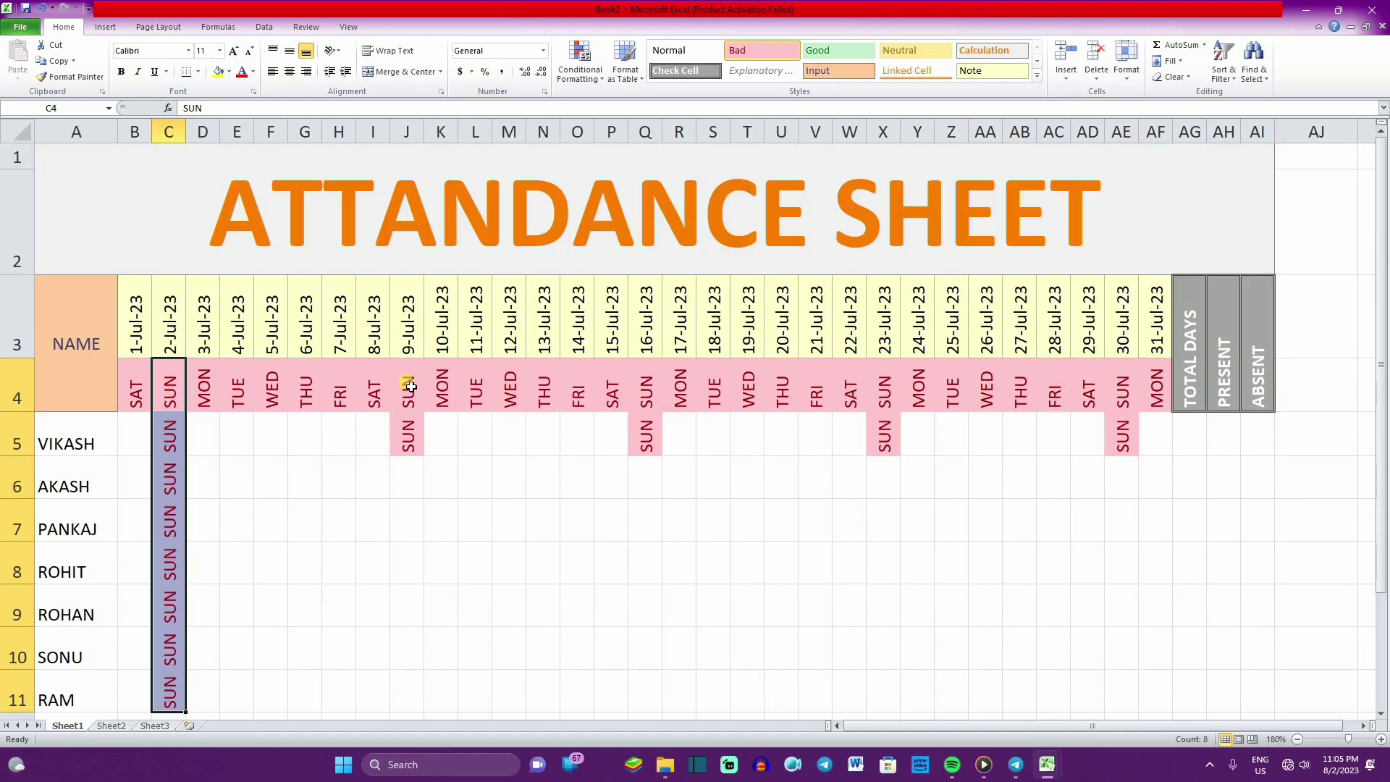
left_click(407, 386)
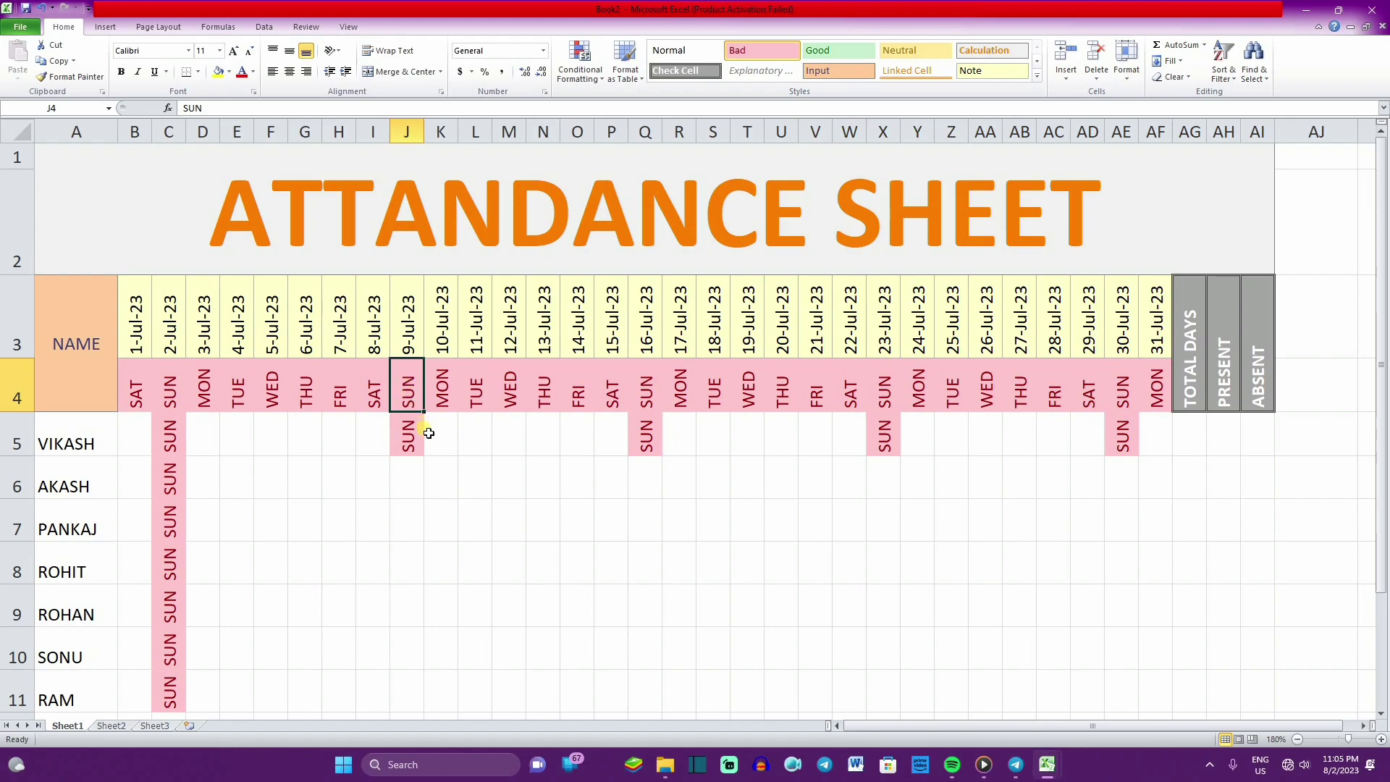
left_click_drag(409, 395, 419, 697)
left_click(646, 393)
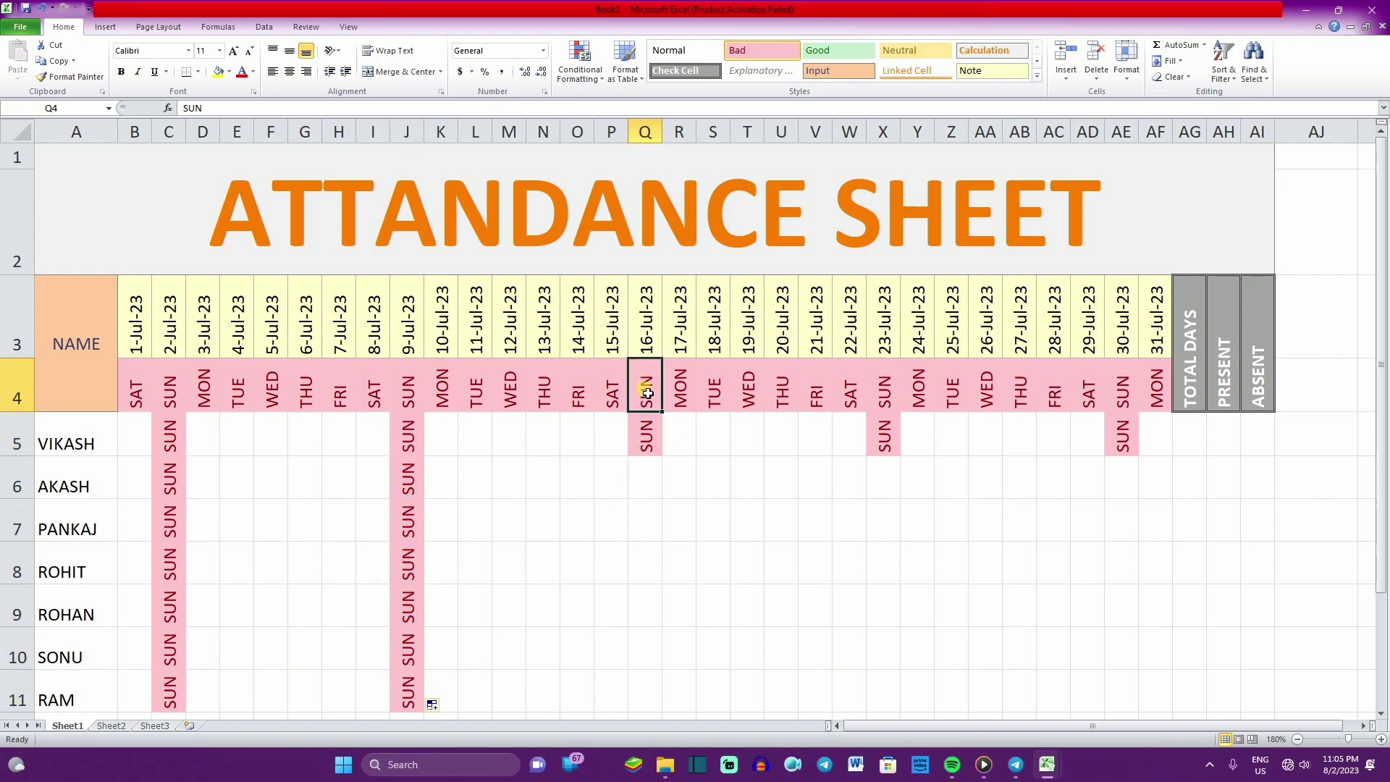
left_click_drag(646, 393, 648, 700)
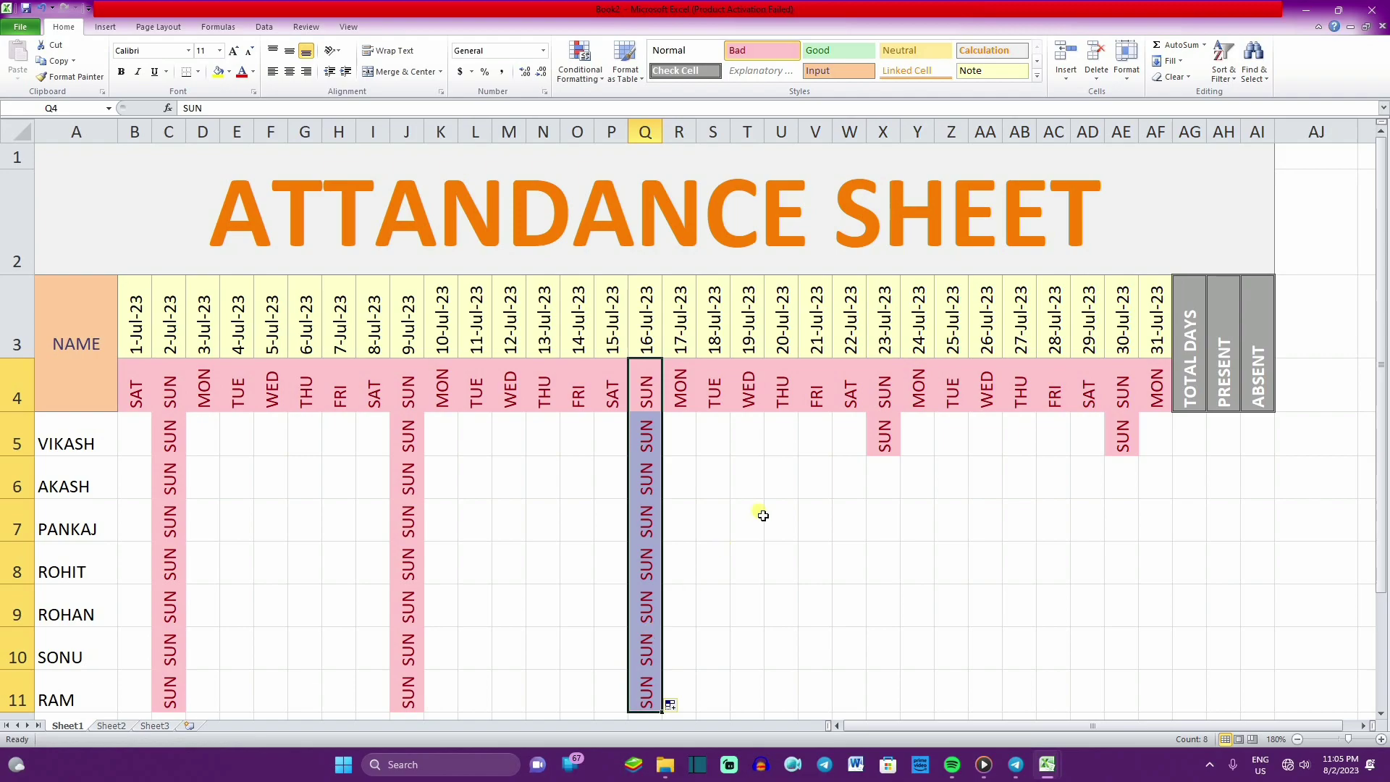
left_click_drag(884, 384, 898, 701)
left_click_drag(1122, 391, 1125, 685)
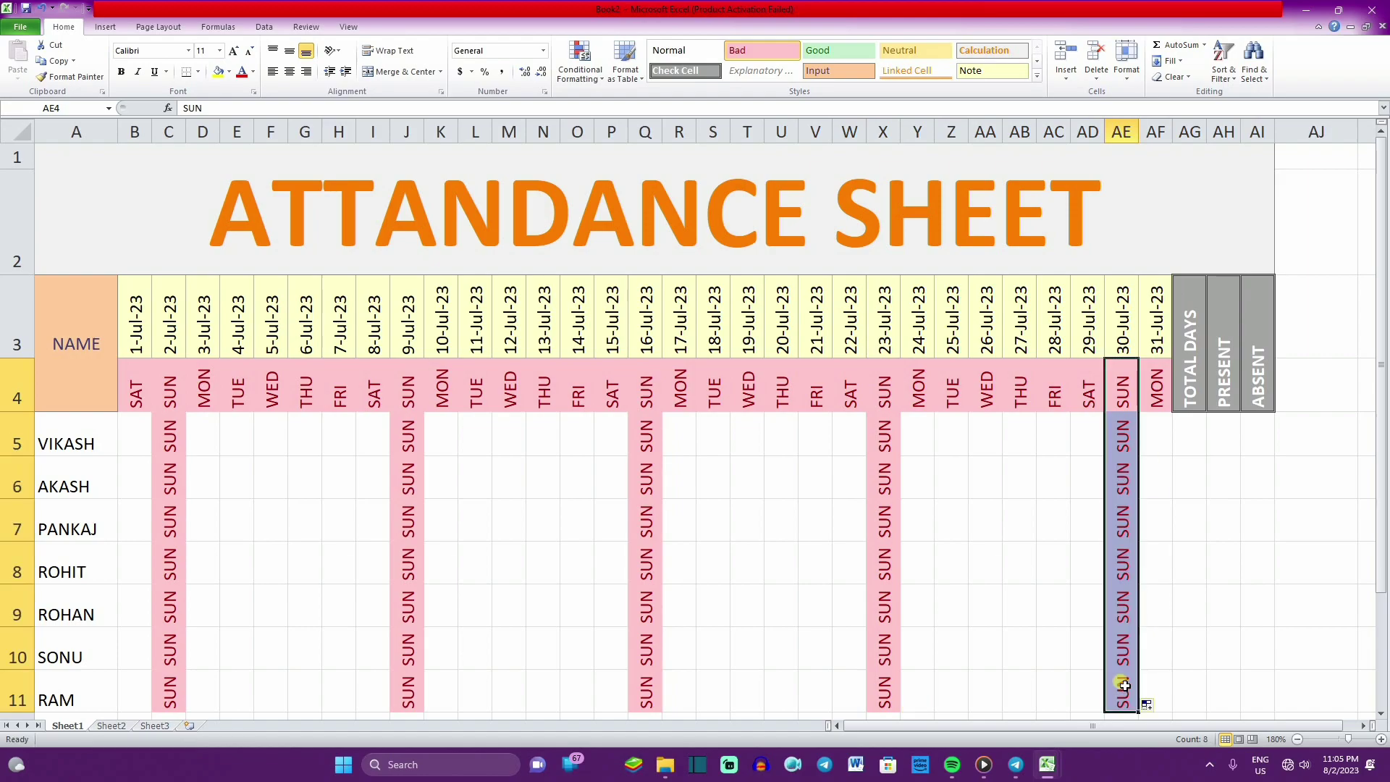
scroll(482, 552, "down", 1)
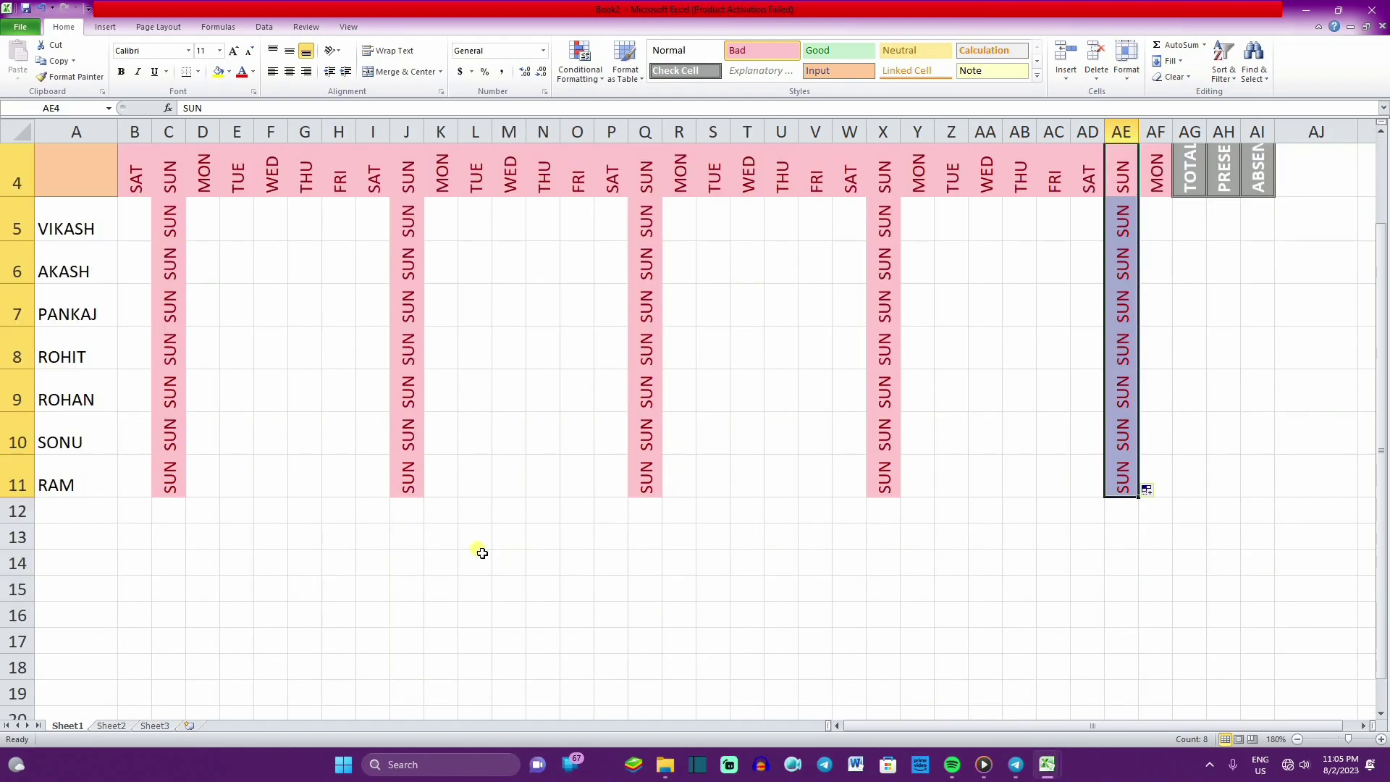
scroll(465, 552, "up", 1)
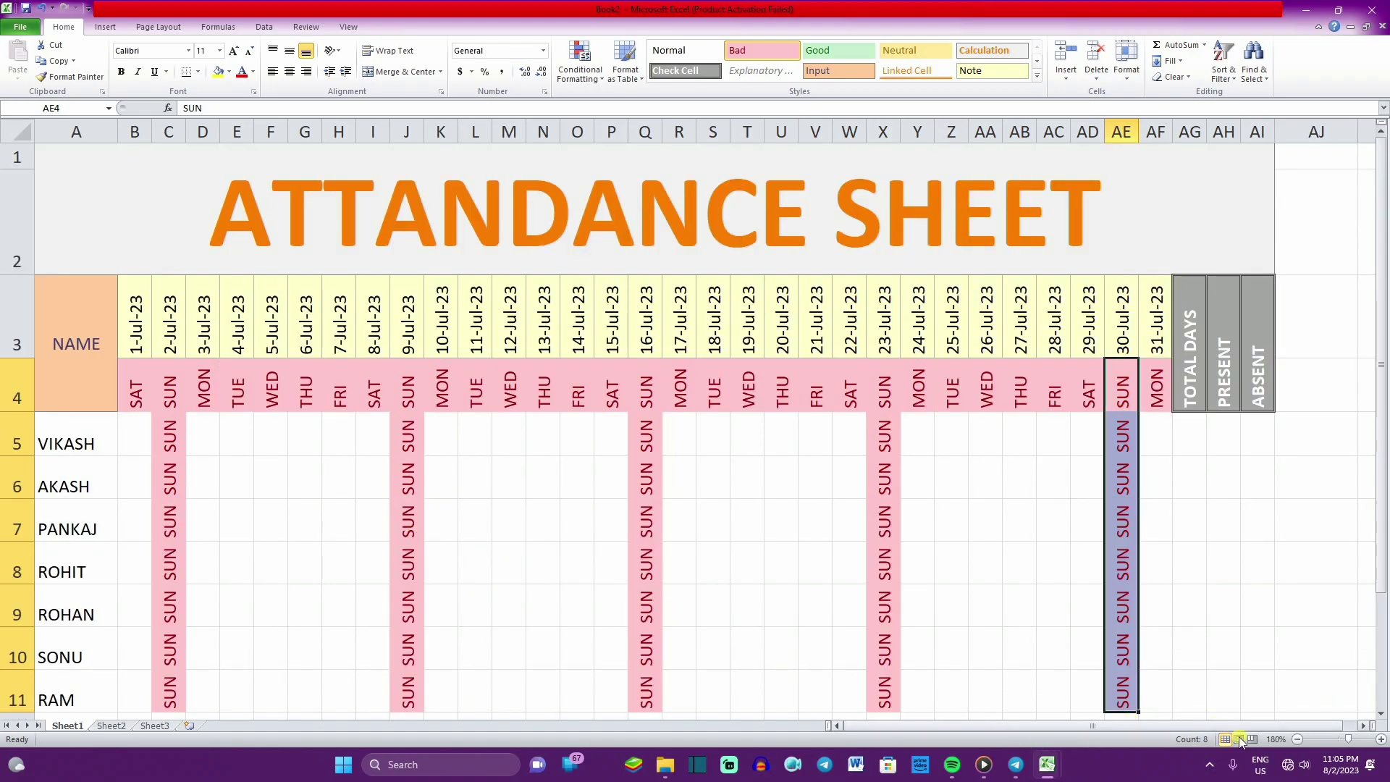
left_click(1295, 736)
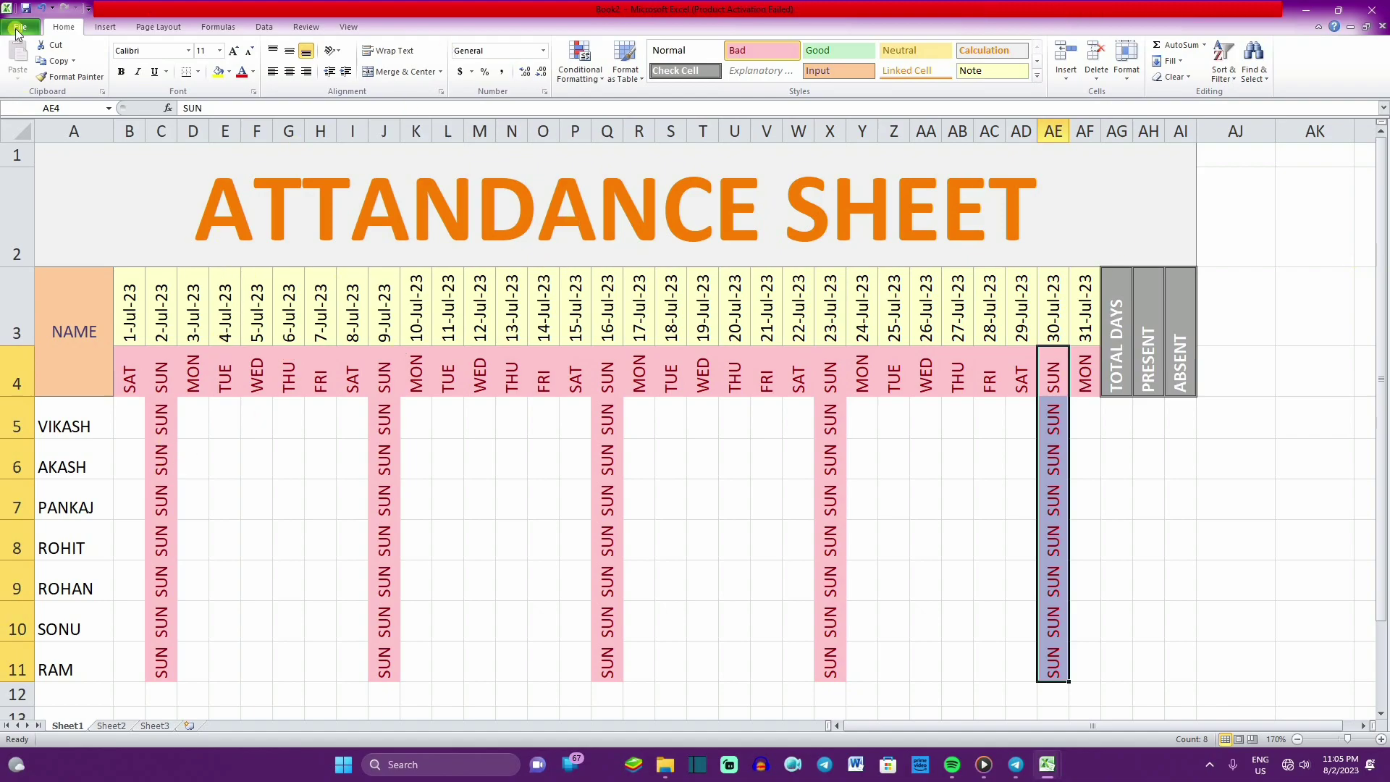
left_click(427, 424)
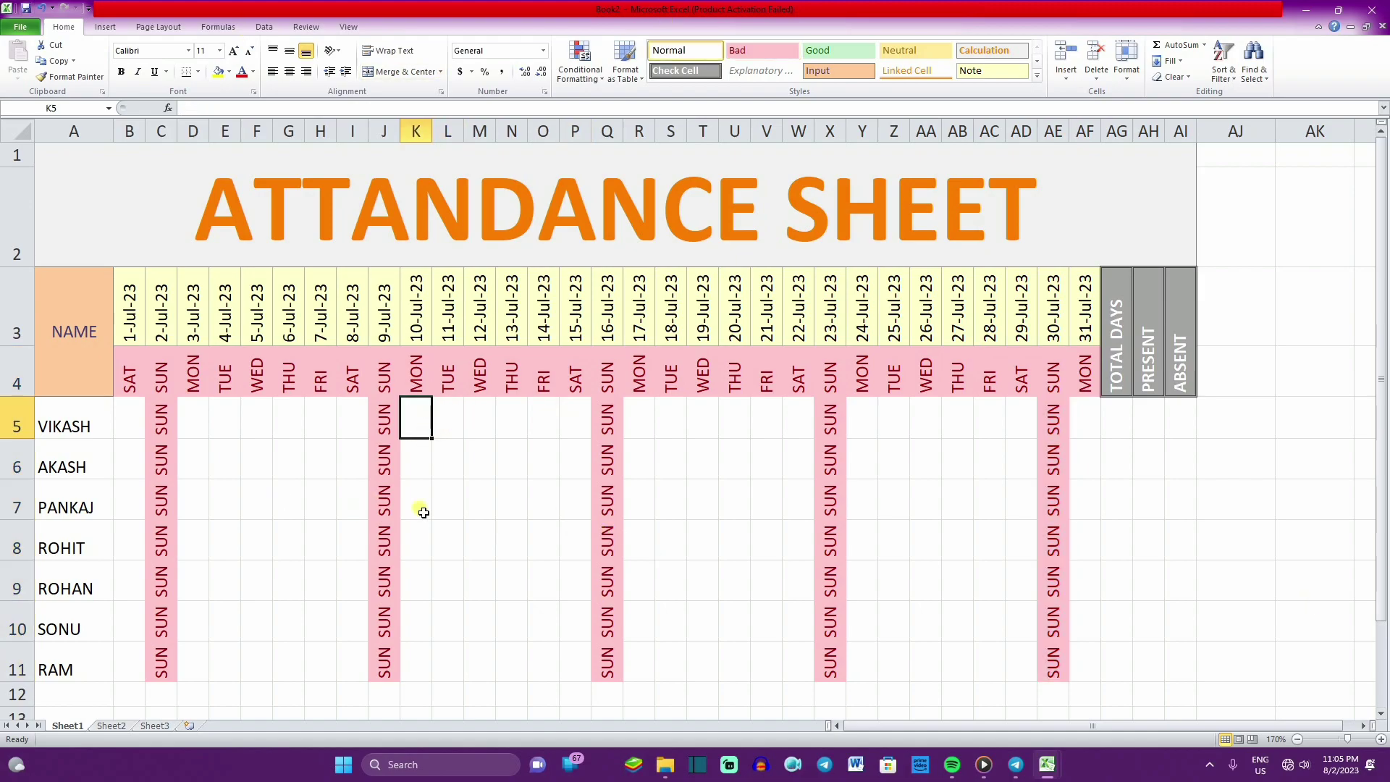
Mark 1-Jul as P for VIKASH through SONU and A for RAM.
left_click(140, 426)
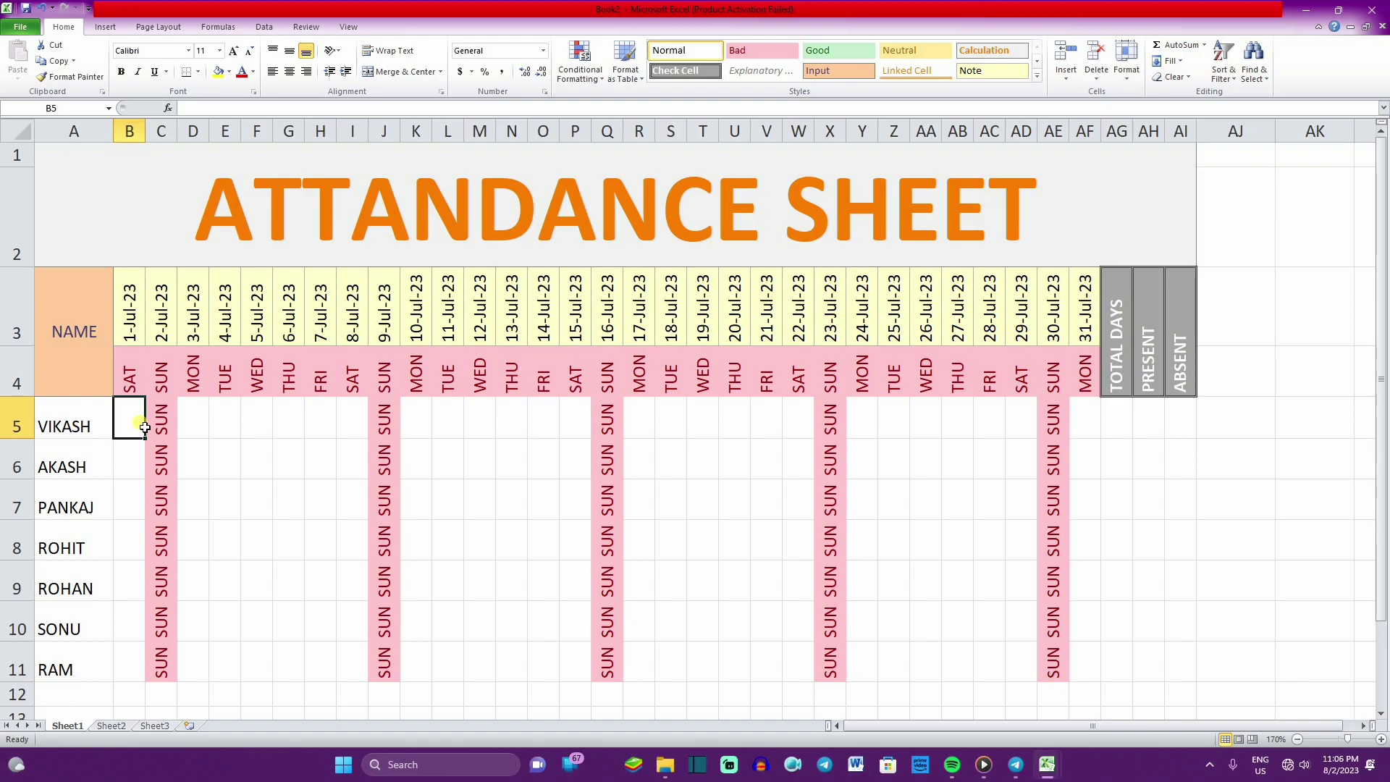
type("P P")
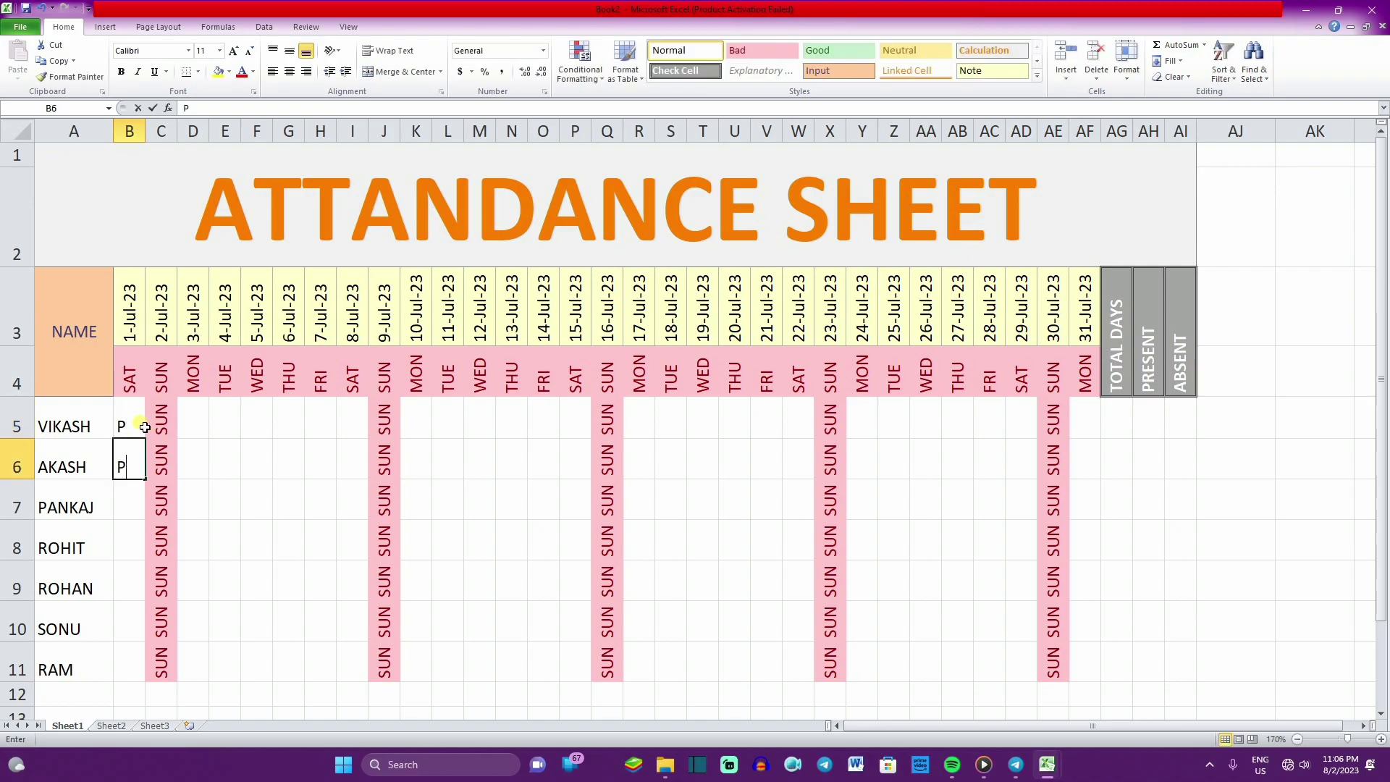
type(" P")
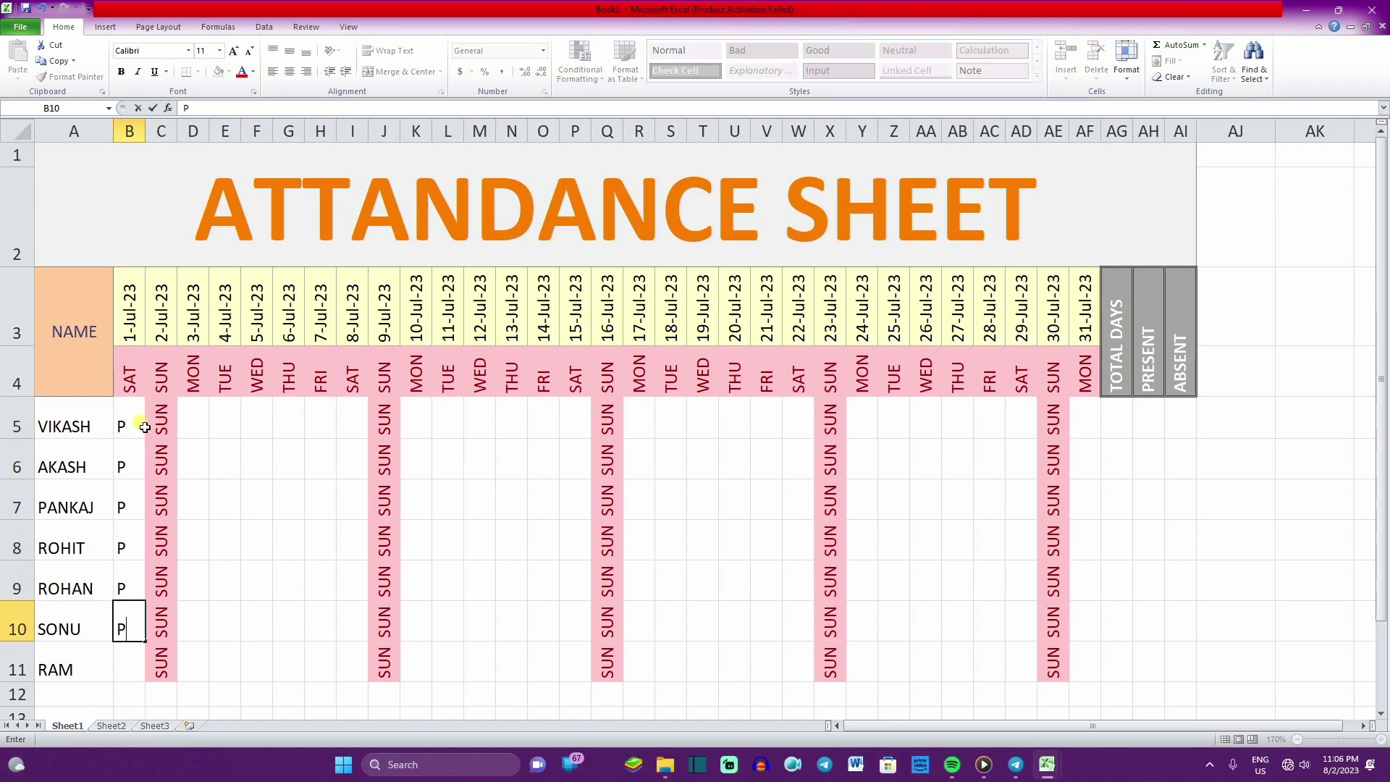
type(" P P PA")
key("BackSpace")
key("Return")
type("A")
key("Tab")
key("Tab")
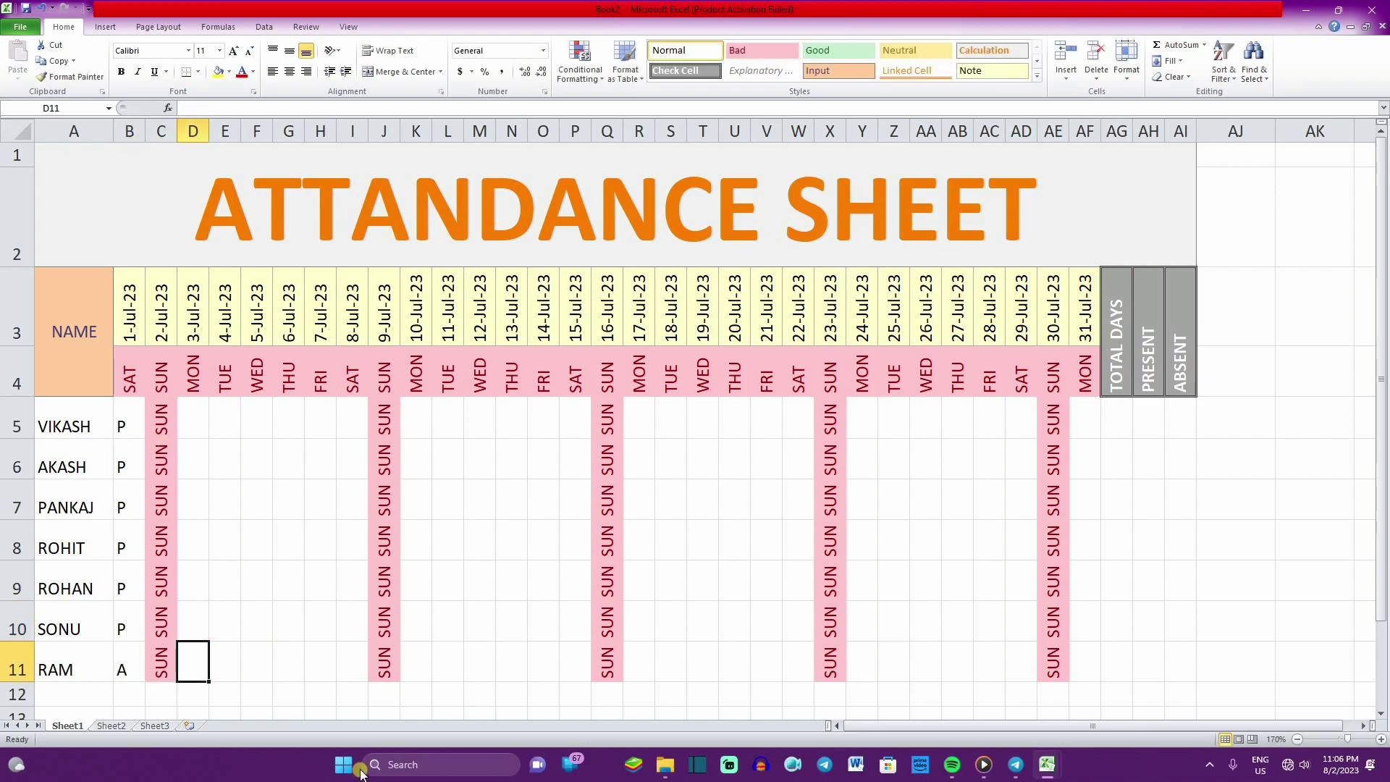
type("A")
Enter the 3-Jul P/A marks from RAM up to VIKASH, correcting PANKAJ's mark to A.
key("Up")
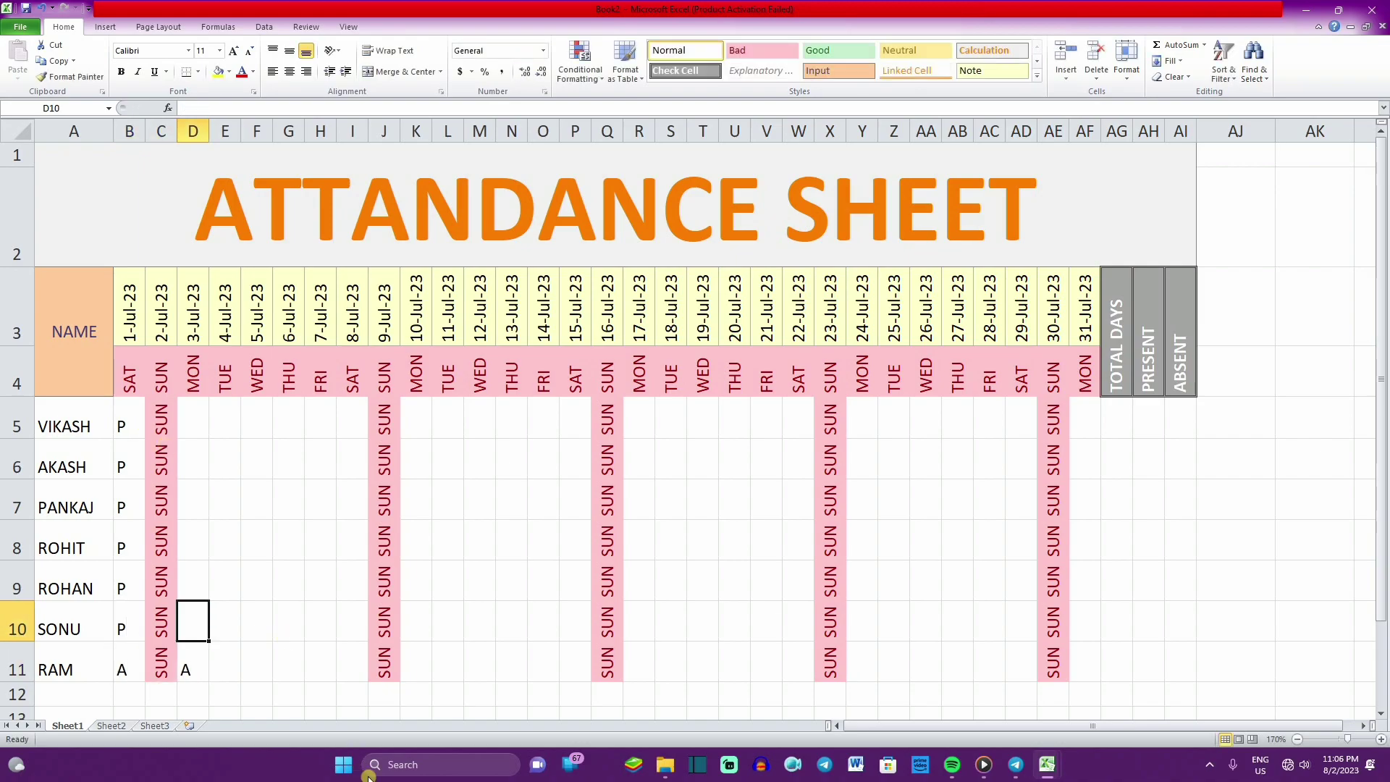
type("P")
key("Up")
type("P")
key("Up")
type("P")
key("Up")
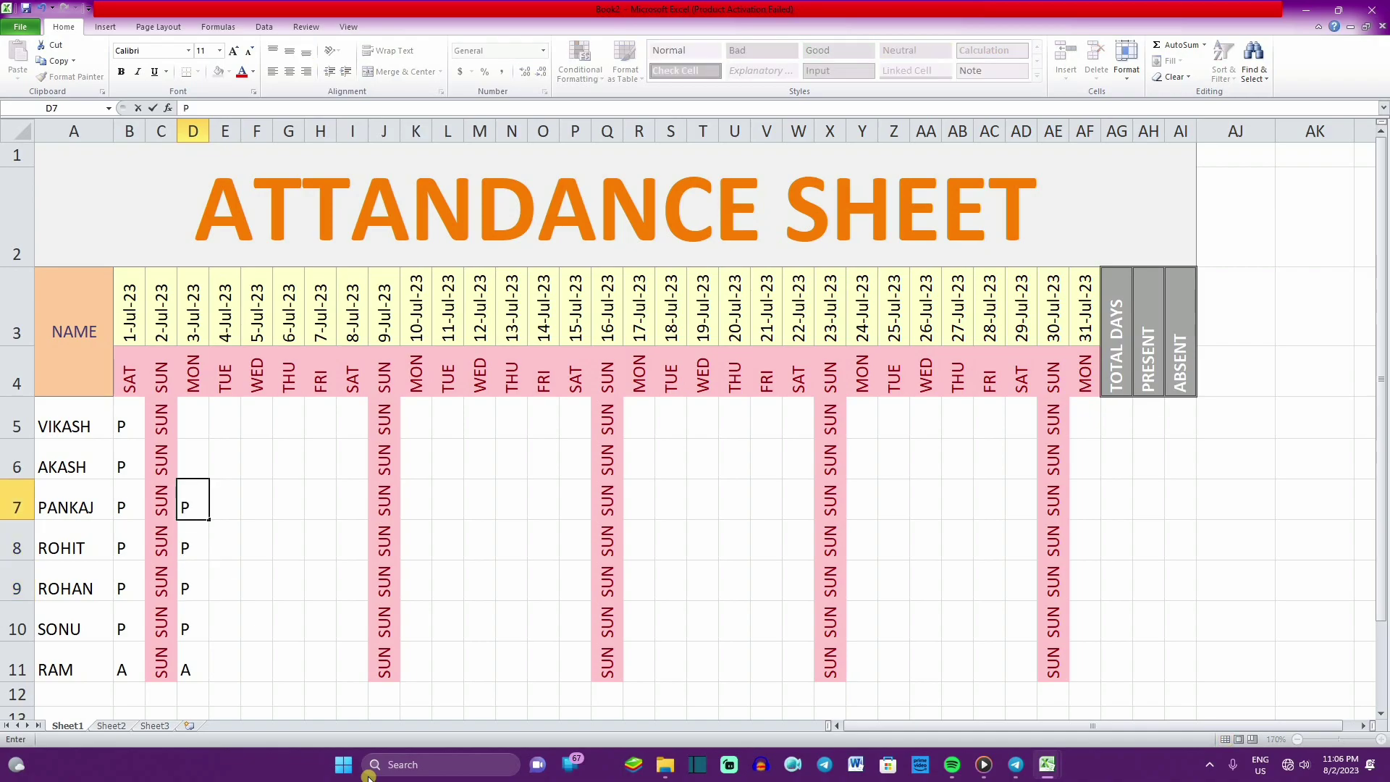
type("A")
key("Up")
key("Down")
key("BackSpace")
type("A")
key("Up")
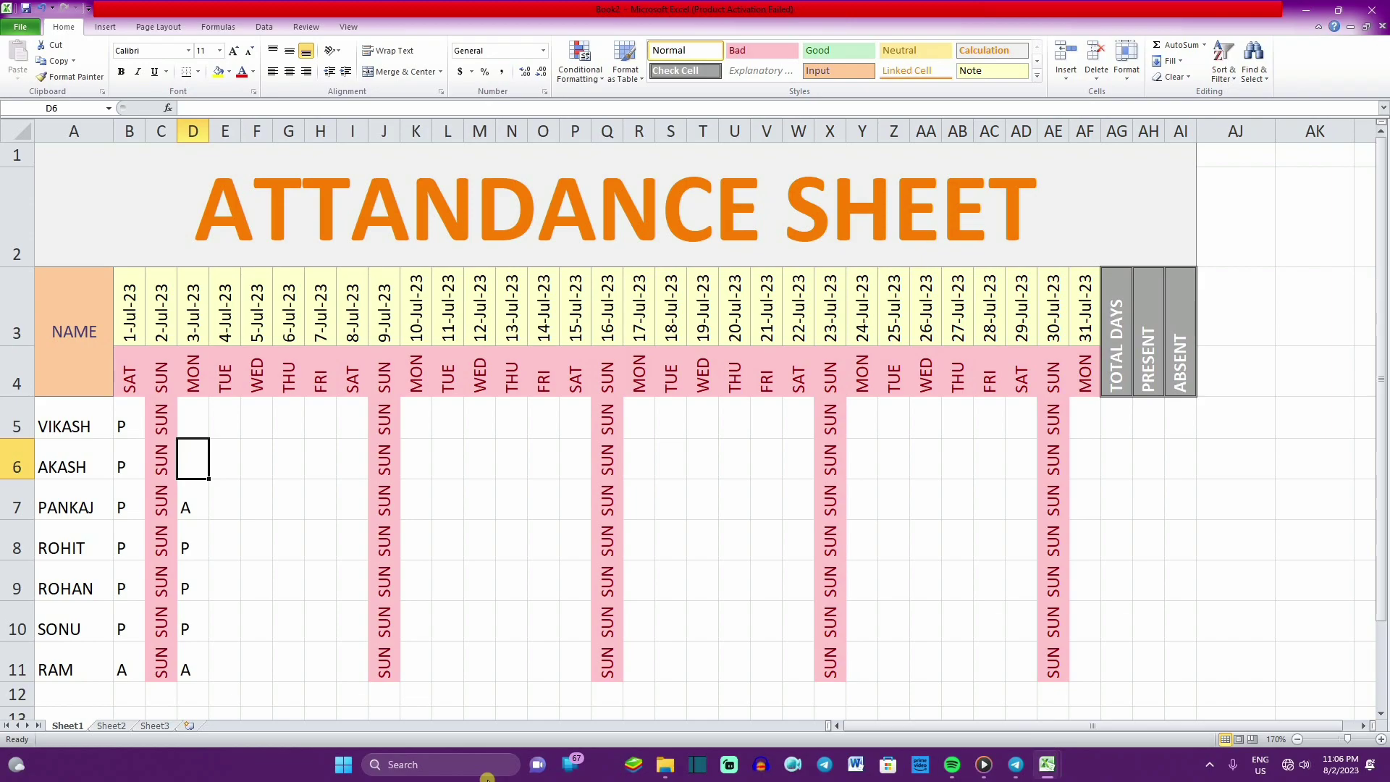
type("P")
key("Up")
type("A")
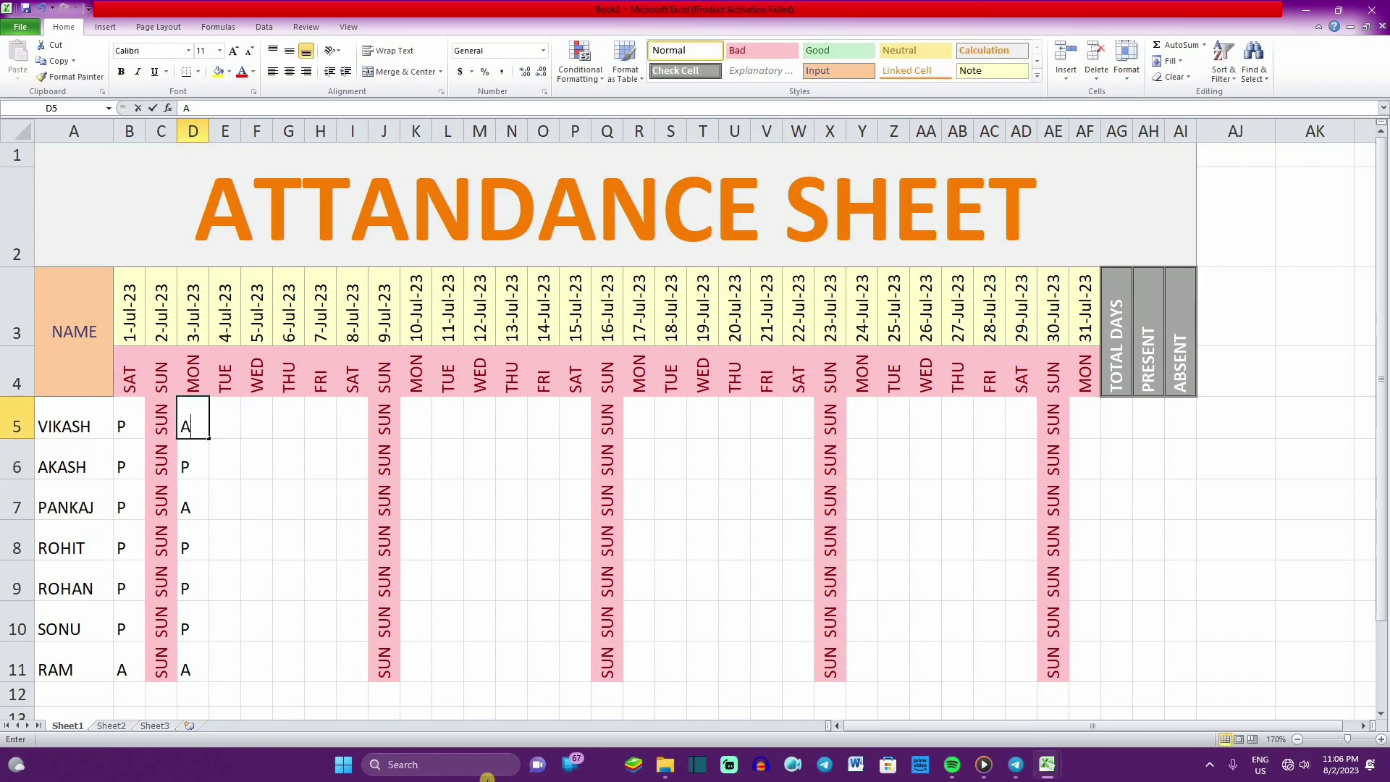
key("Right")
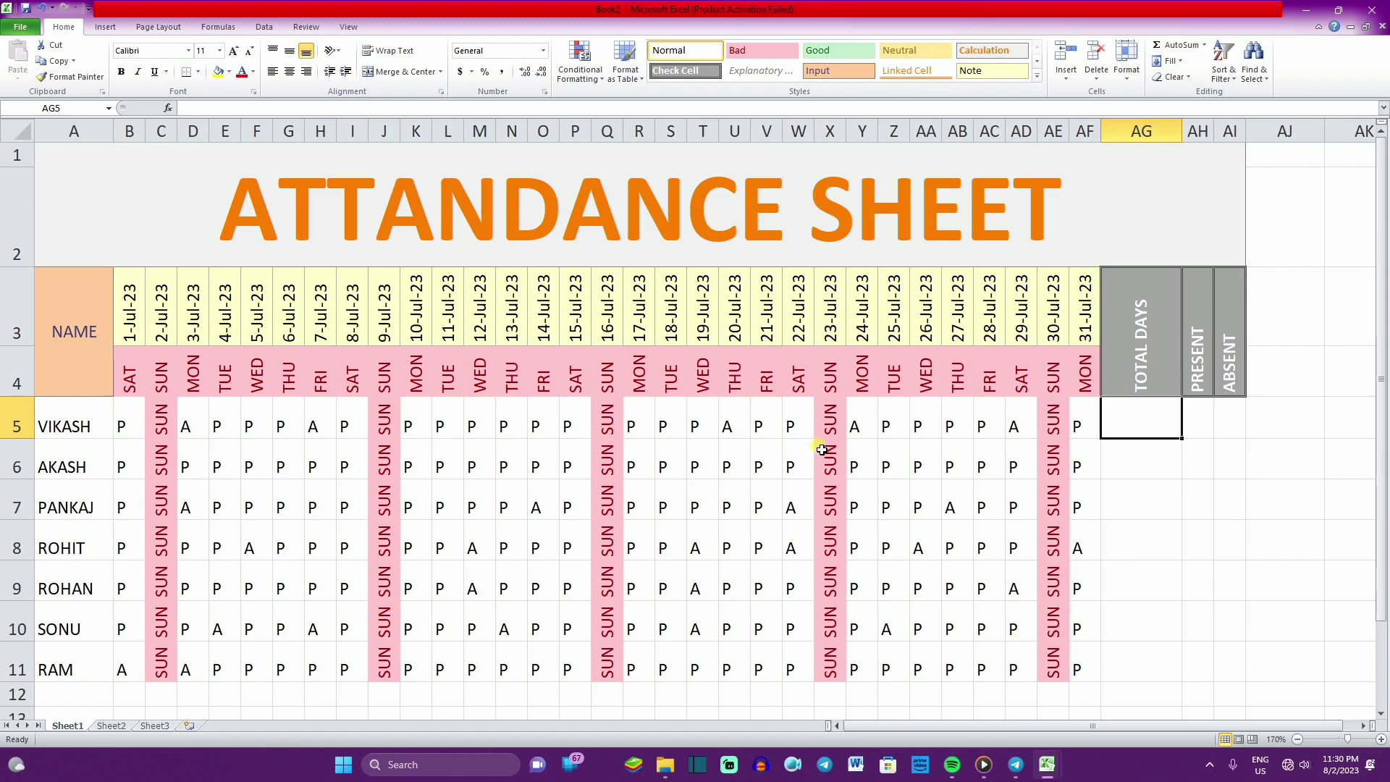
left_click(1194, 412)
left_click(1227, 417)
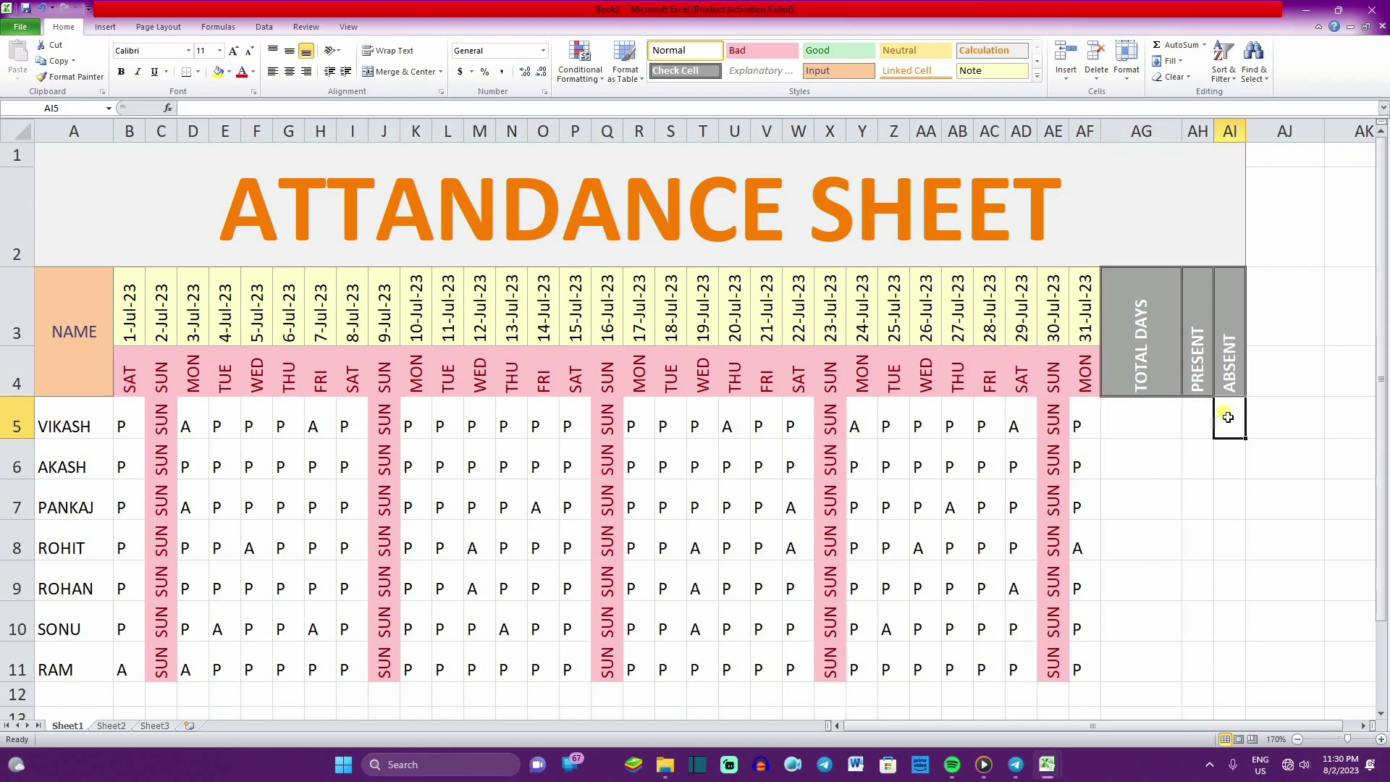
left_click(1135, 424)
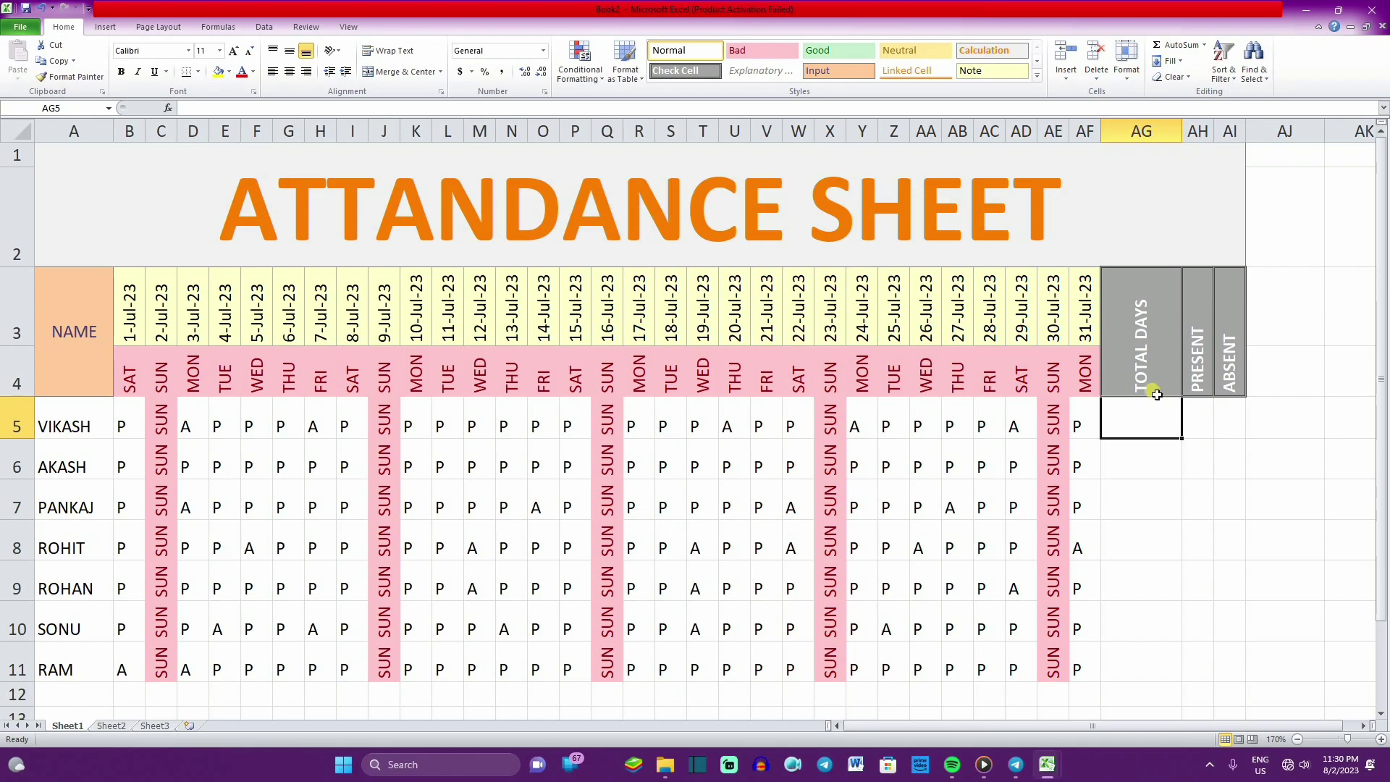
type("31")
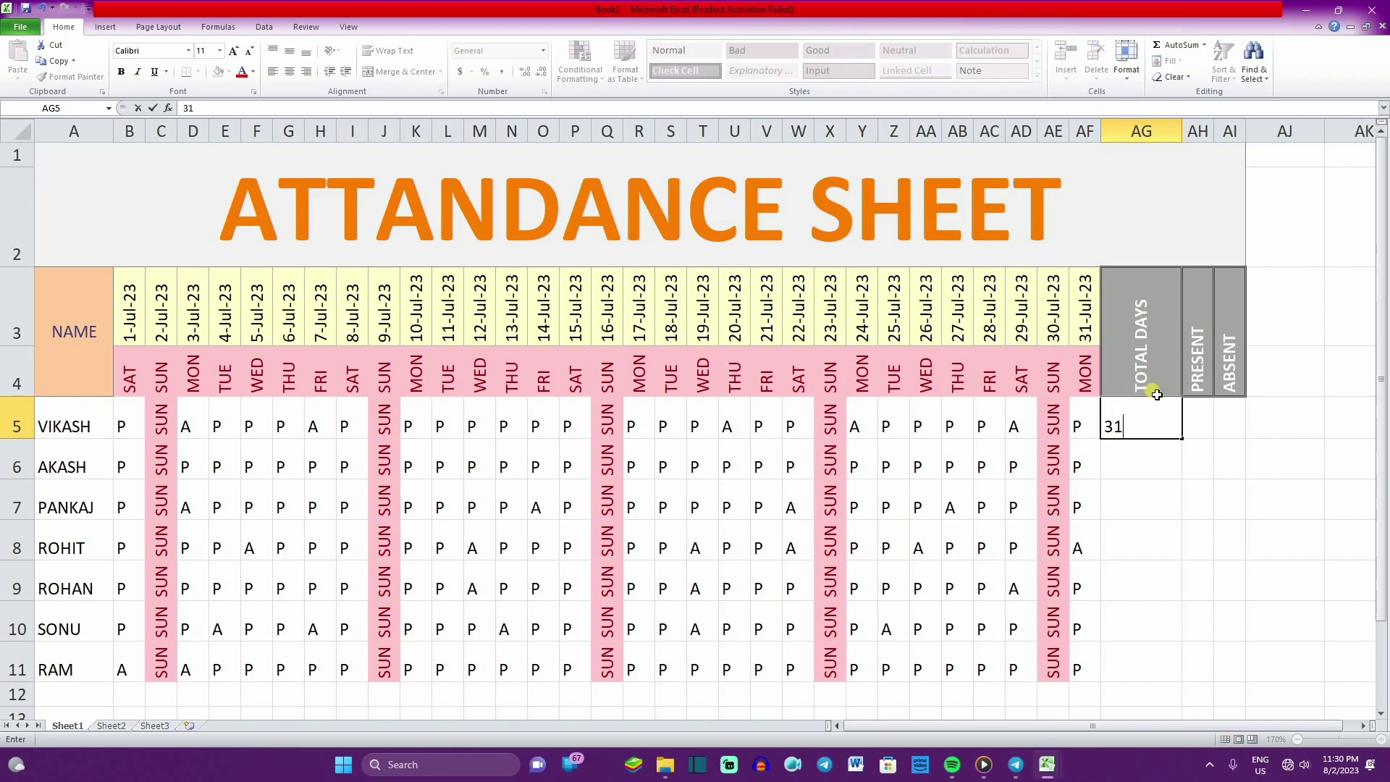
key("Return")
left_click(1138, 421)
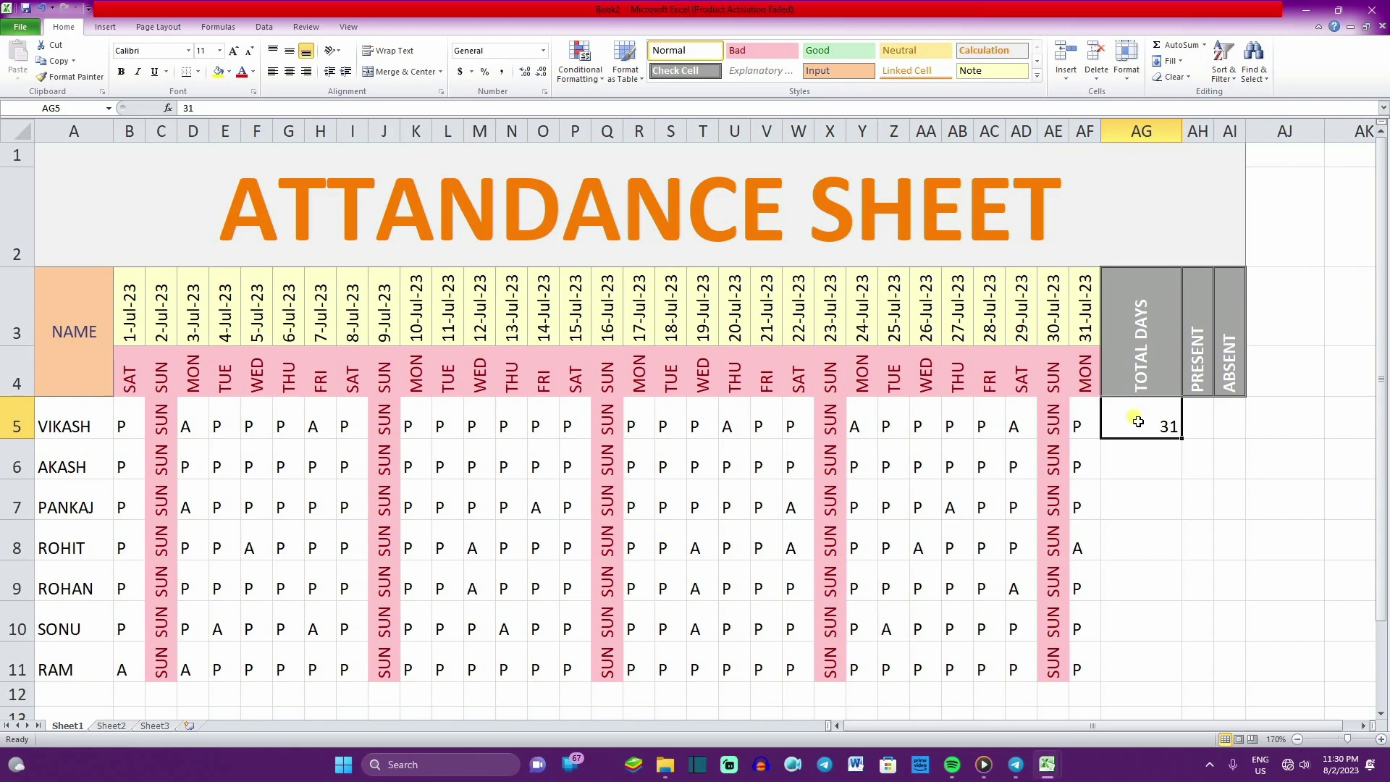
key("BackSpace")
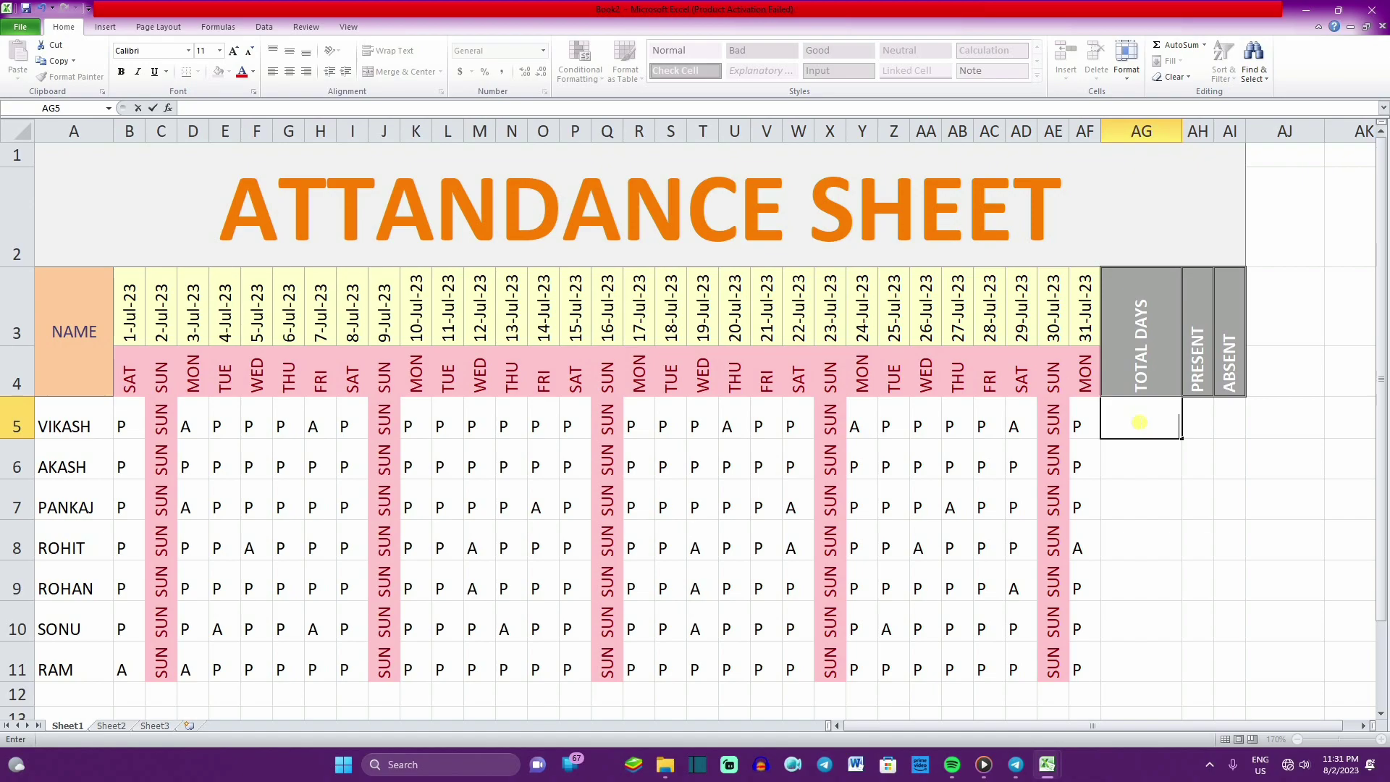
Enter =DAY(EOMONTH(B3,0)) in AG5 so VIKASH's TOTAL DAYS shows 31.
type("=")
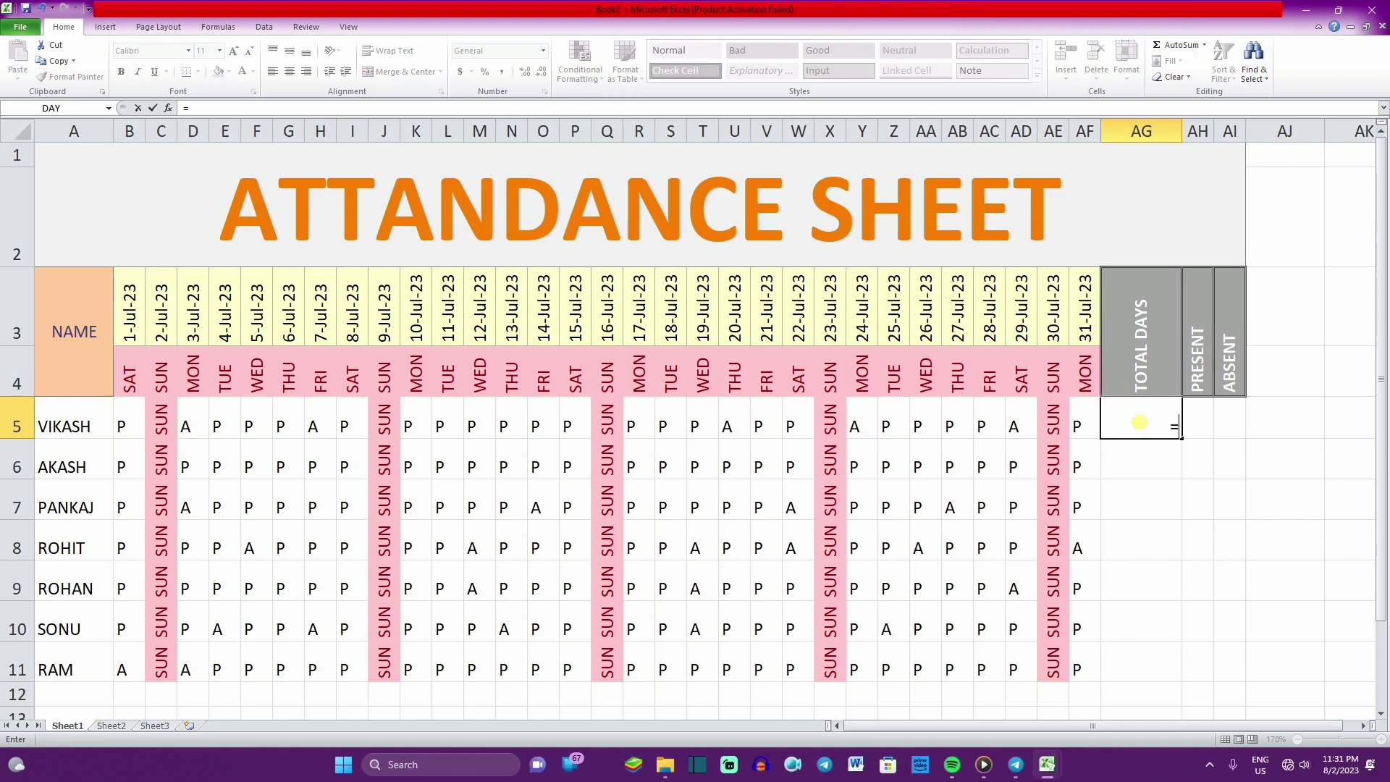
type("day")
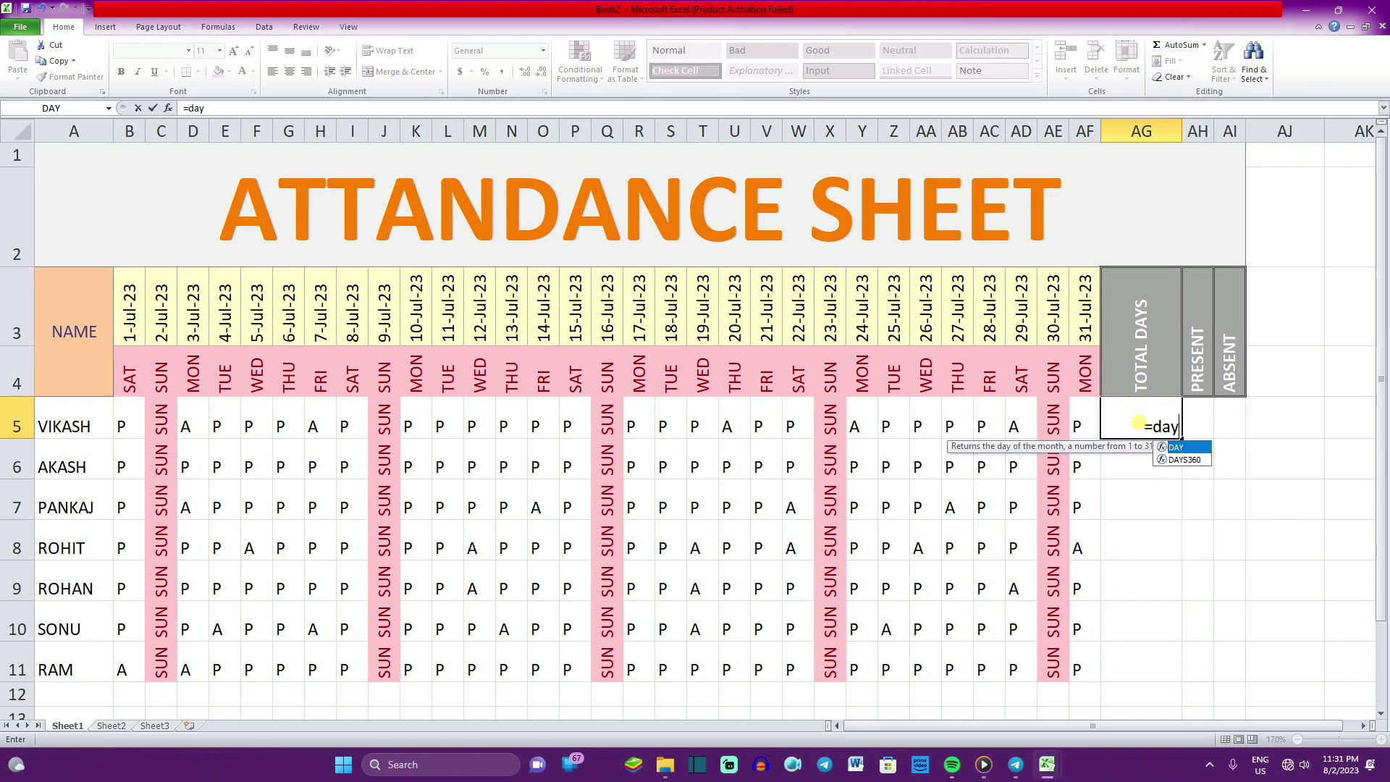
type("(")
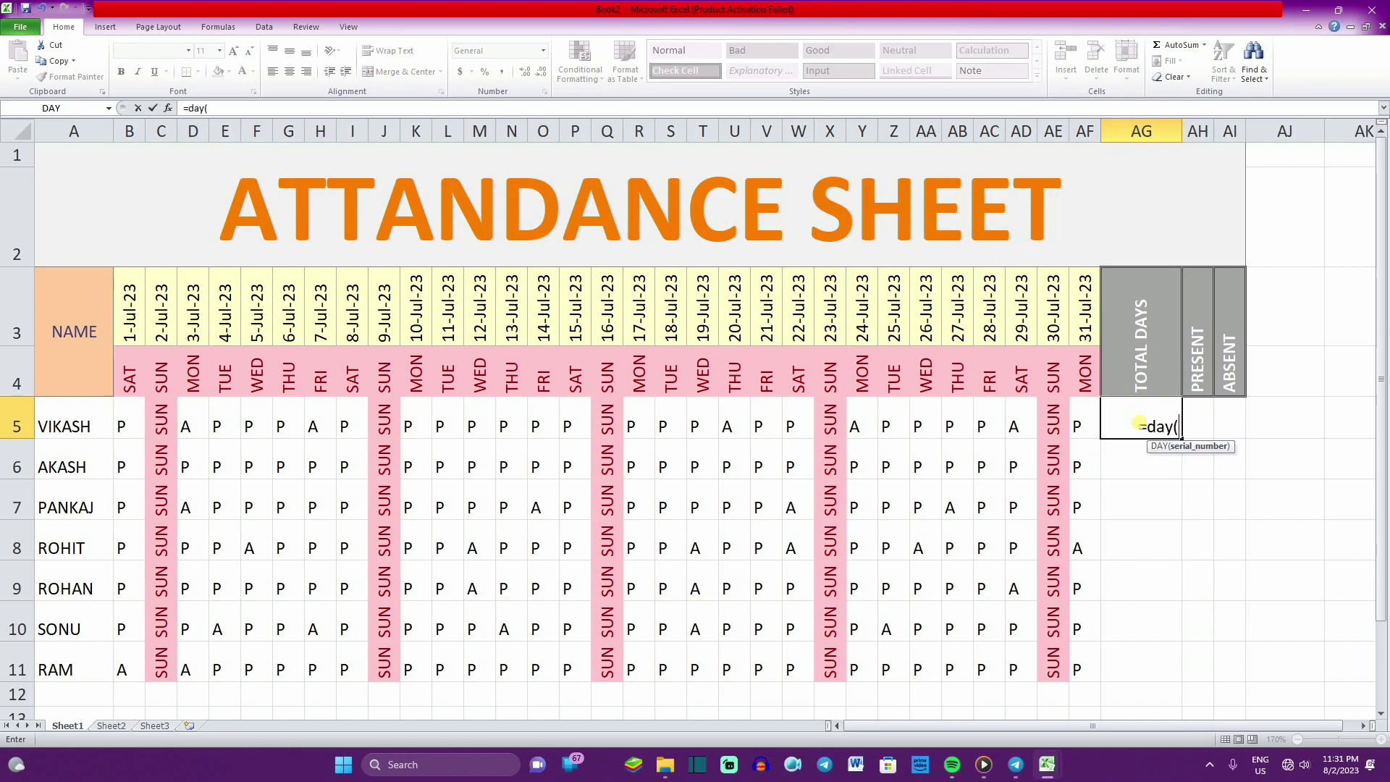
type("eom")
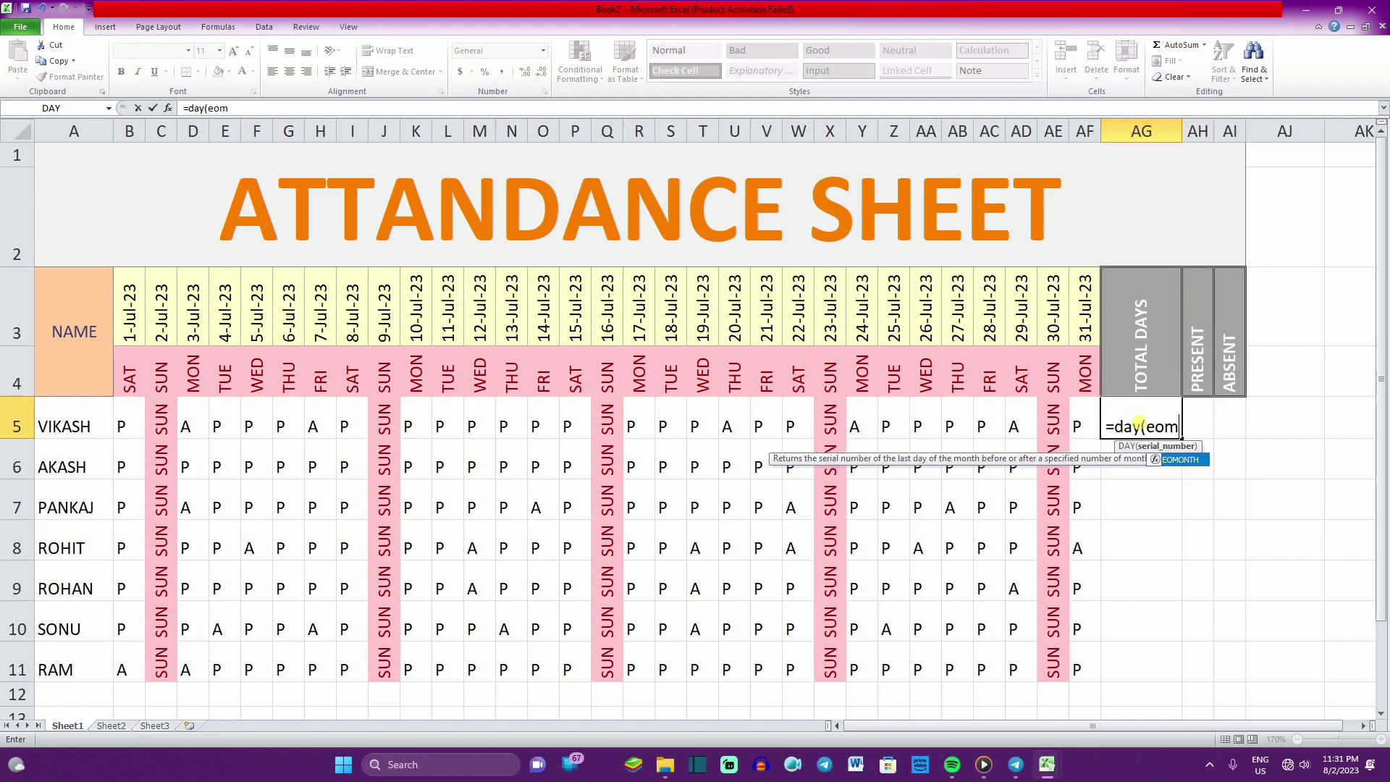
type("onth")
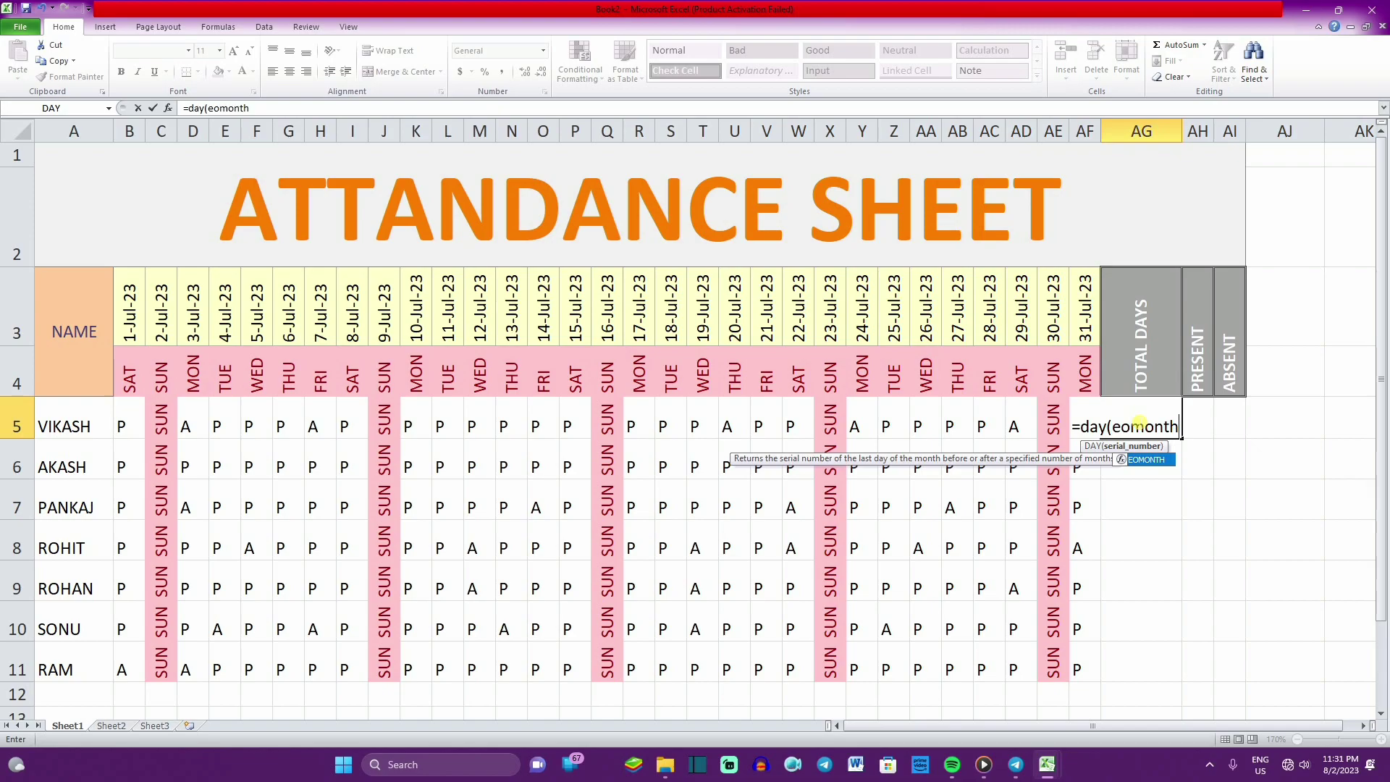
type("(")
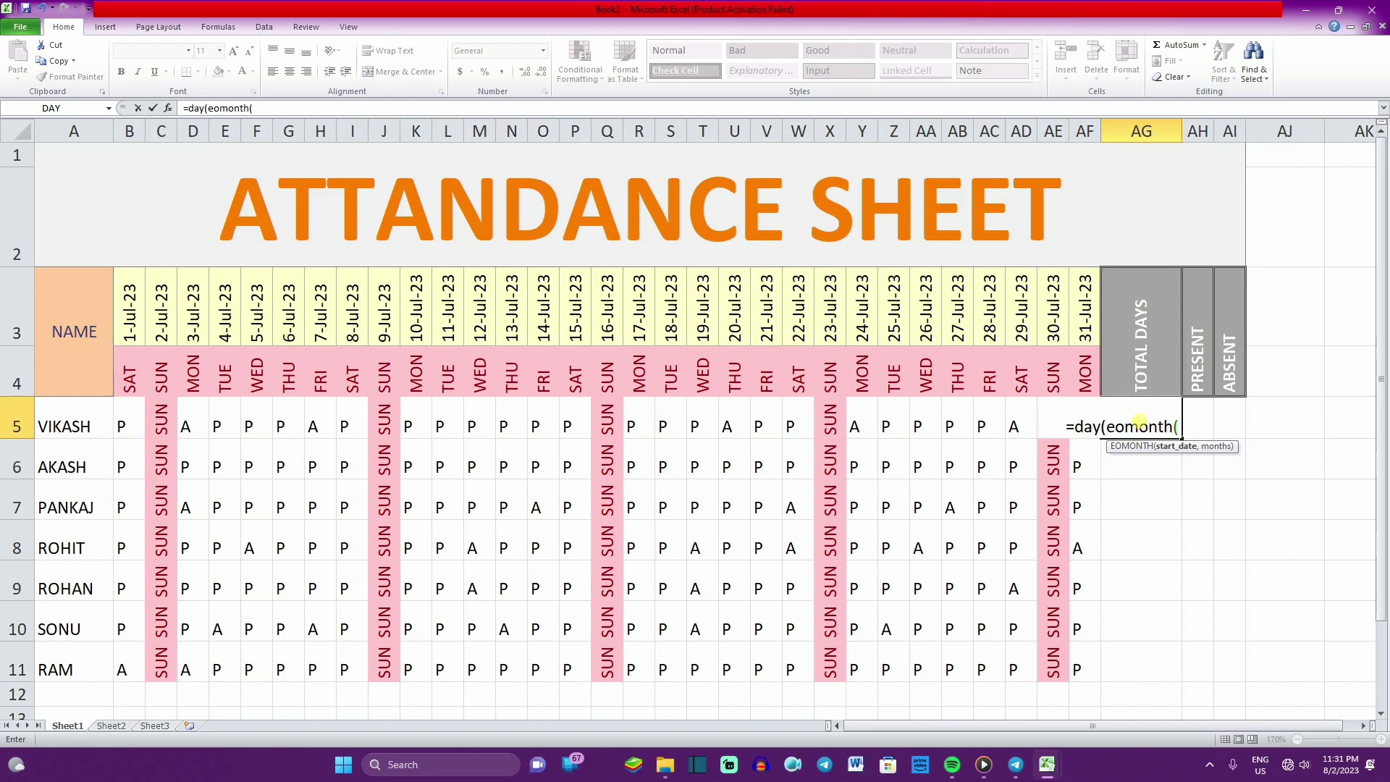
left_click(125, 284)
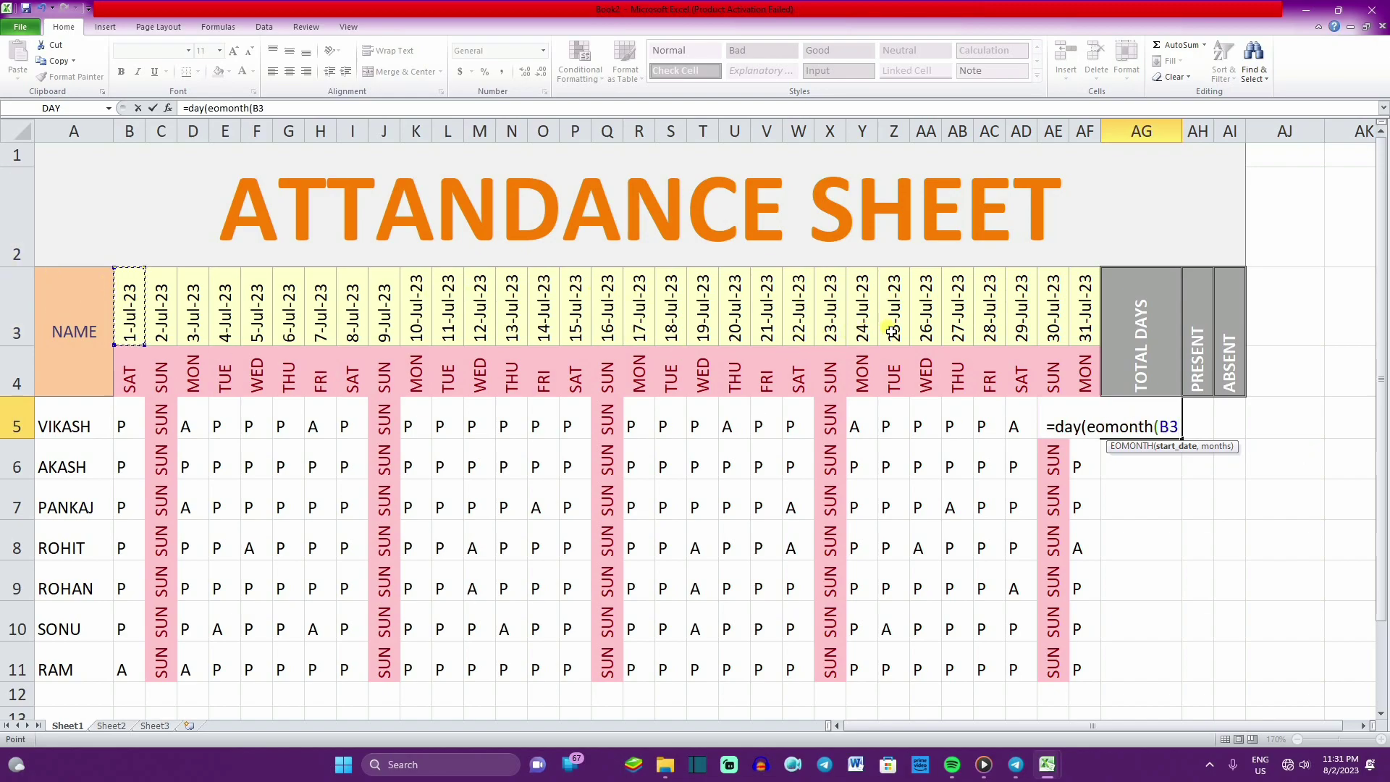
type(",")
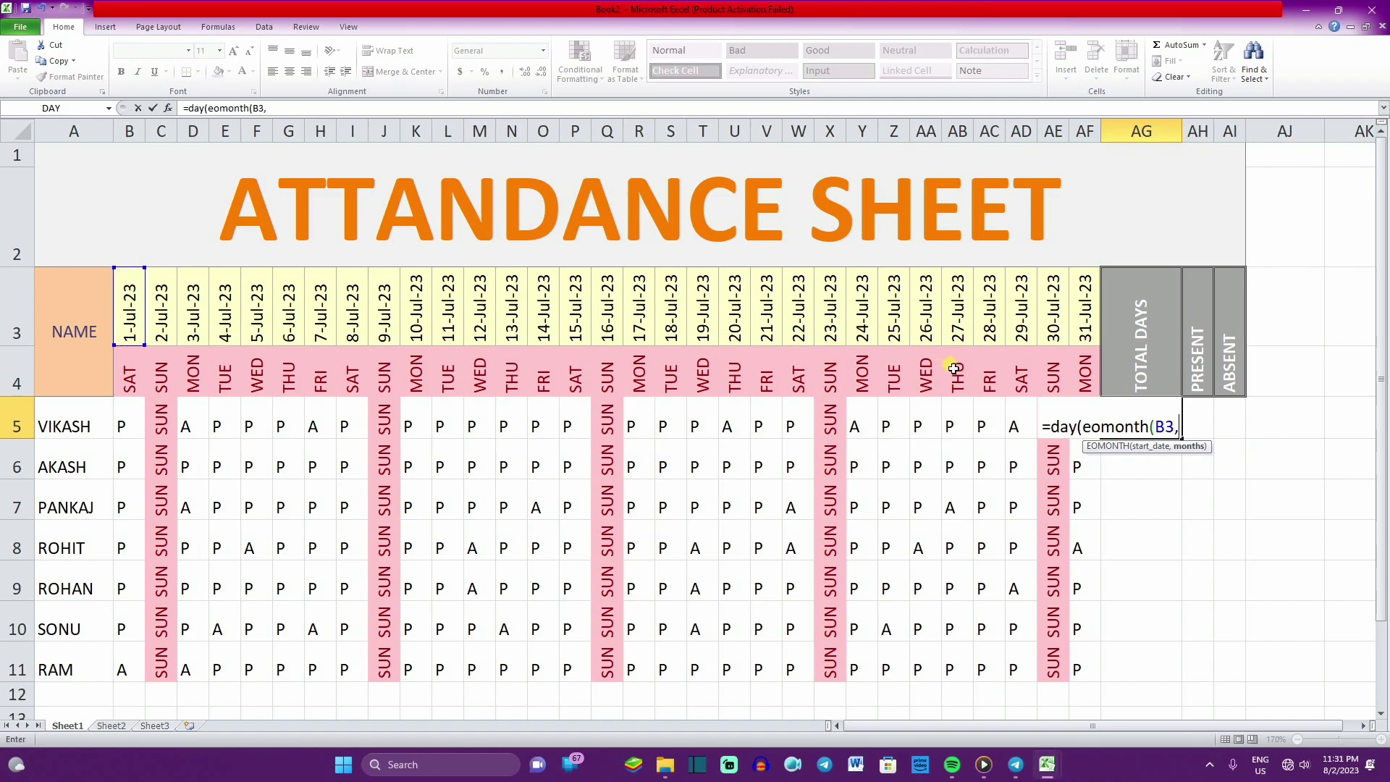
type("0")
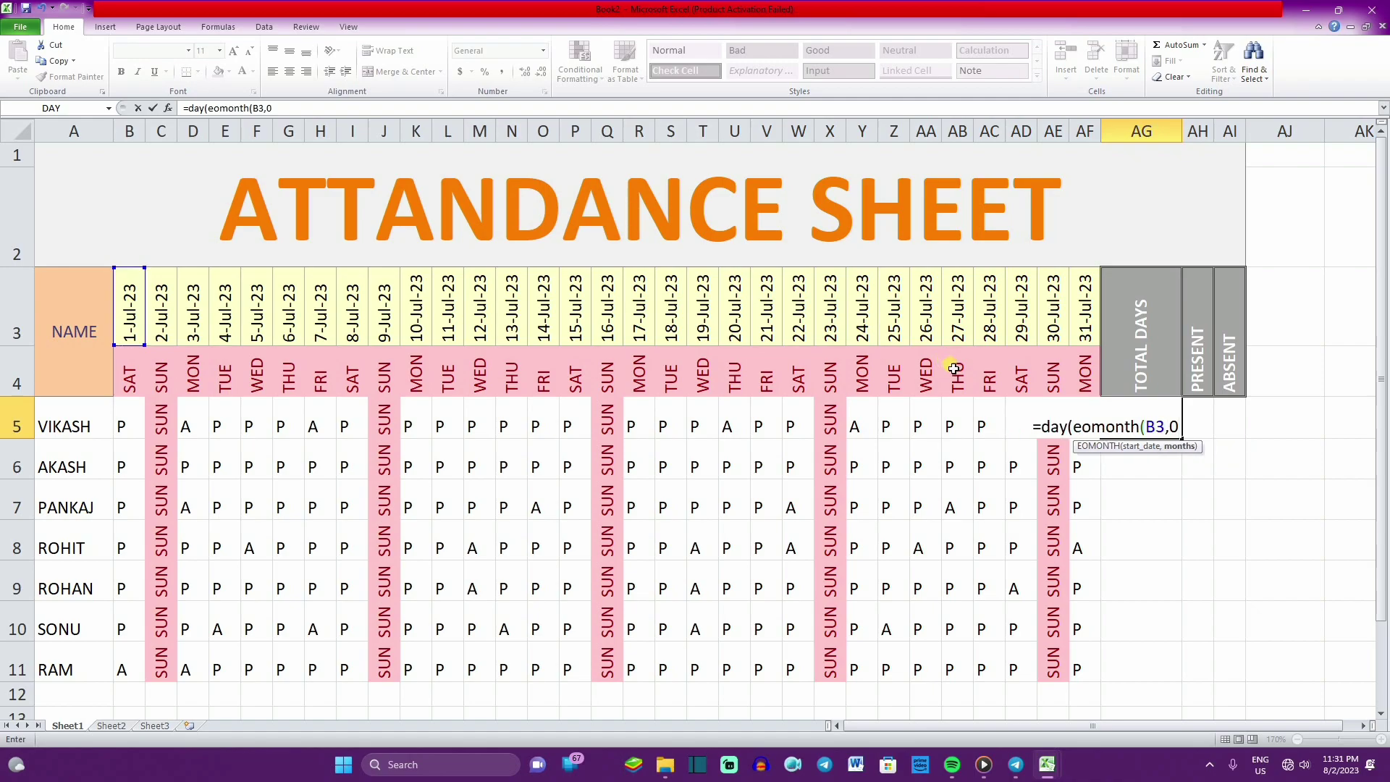
type(")")
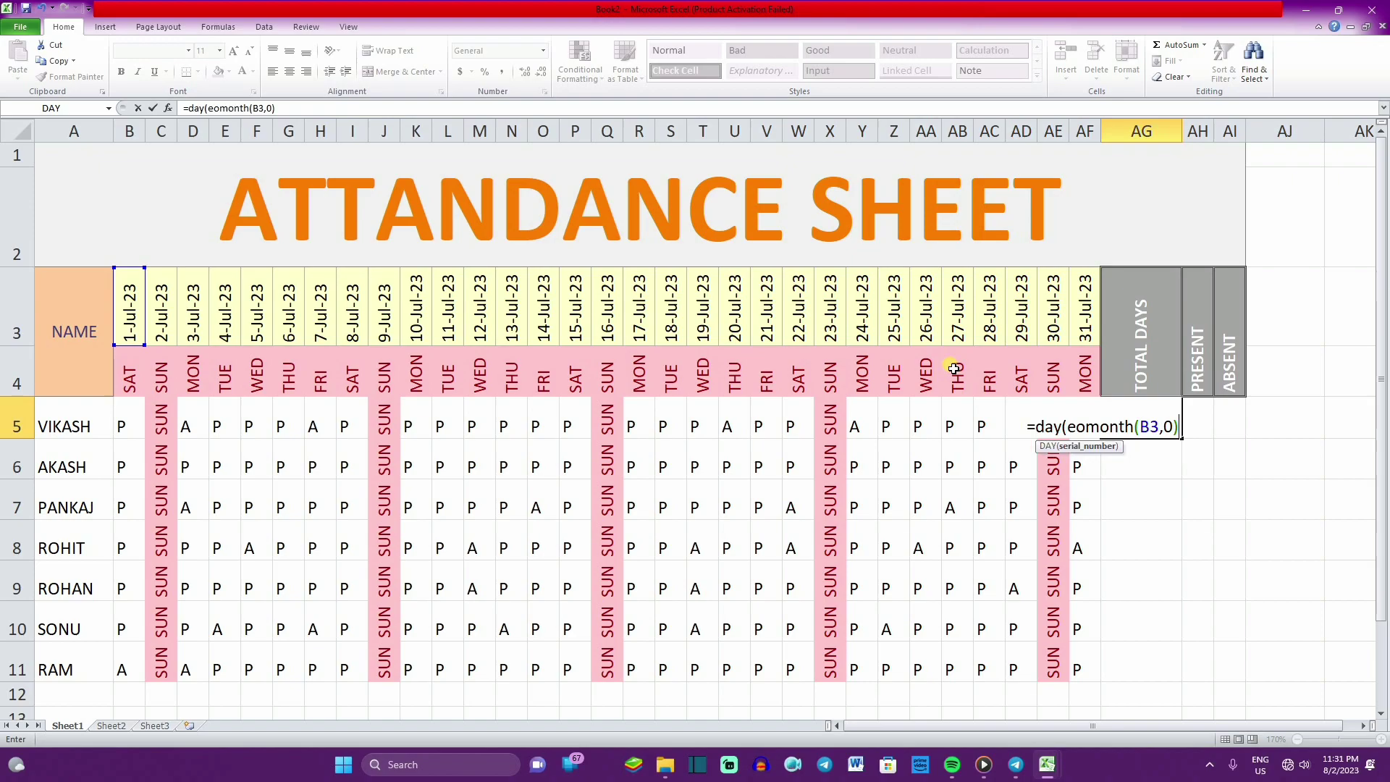
type(")")
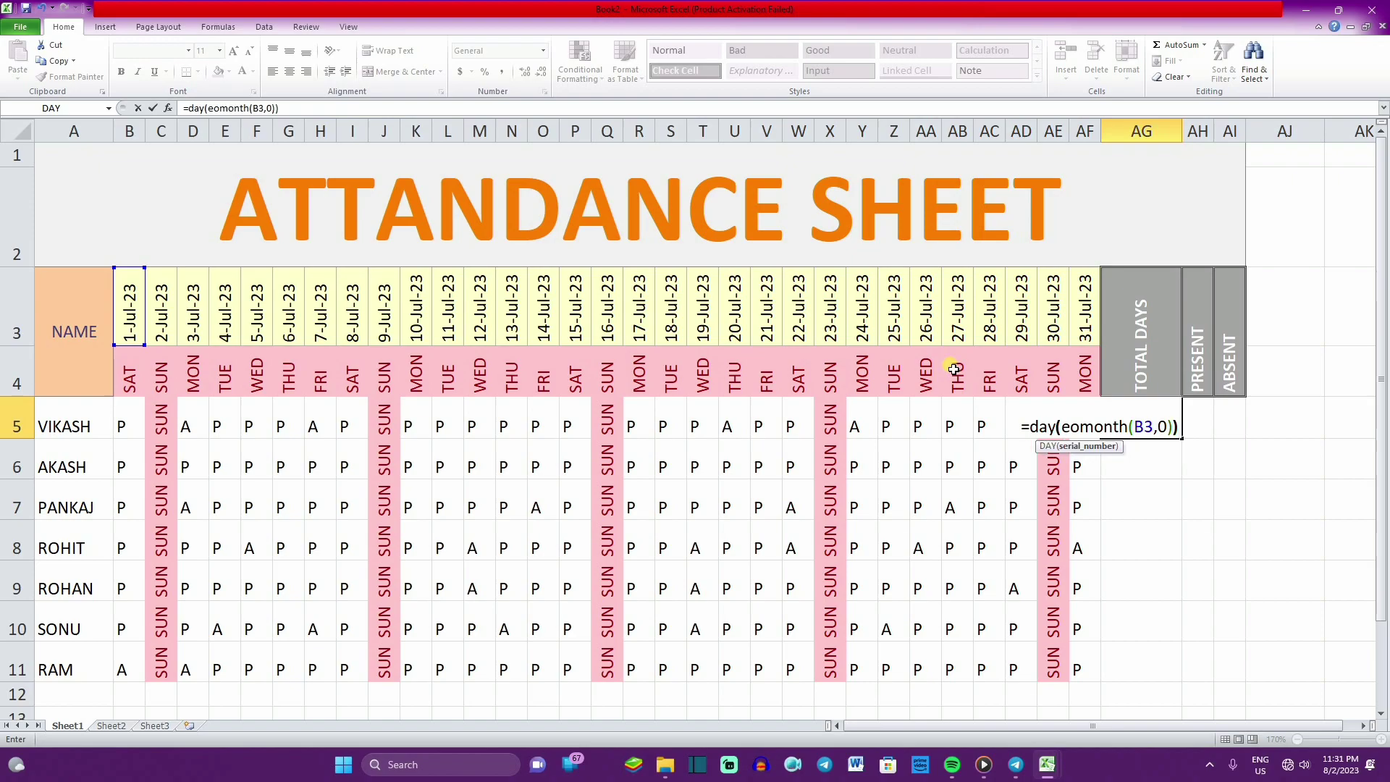
key("Return")
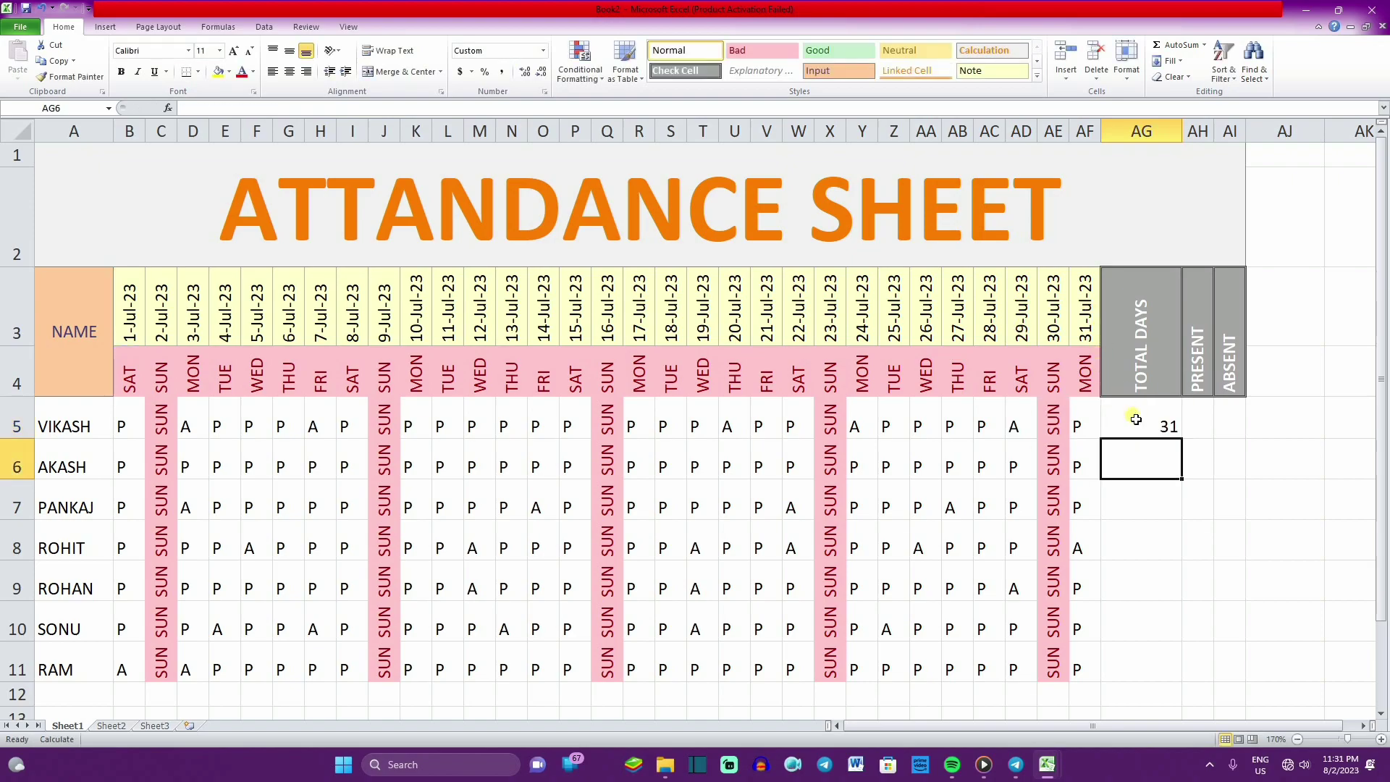
Open and dismiss the Clear dropdown without clearing anything, returning to AG5.
left_click(1135, 419)
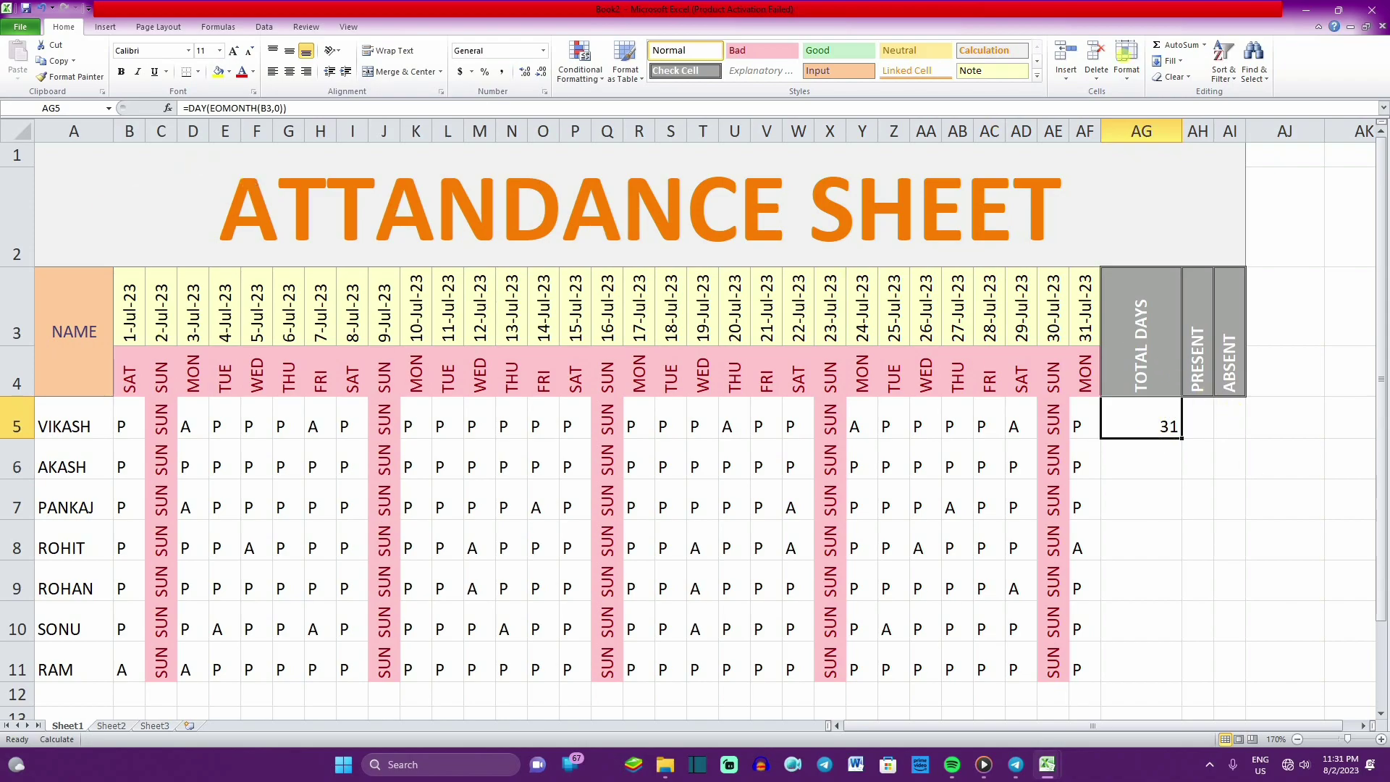
left_click(1172, 76)
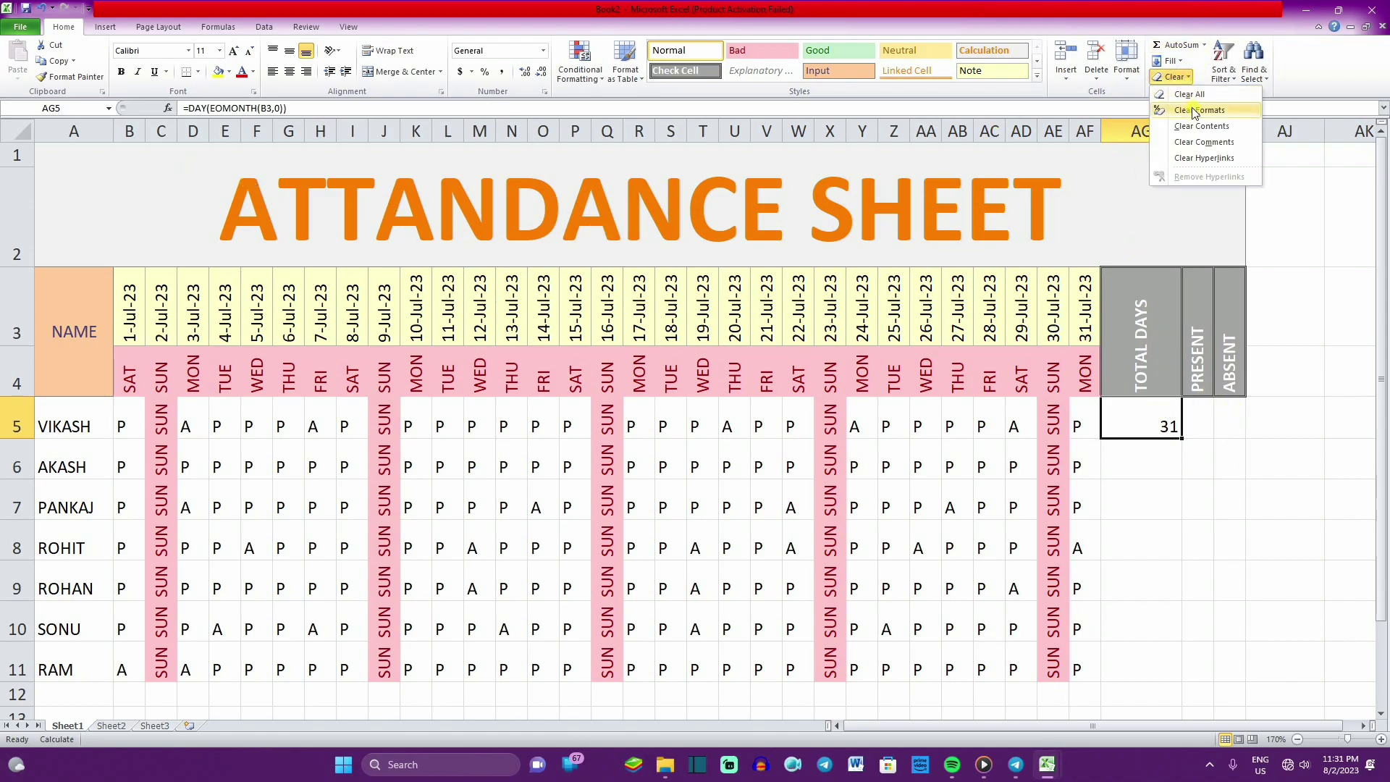
left_click(1166, 463)
left_click(1154, 461)
left_click(1151, 433)
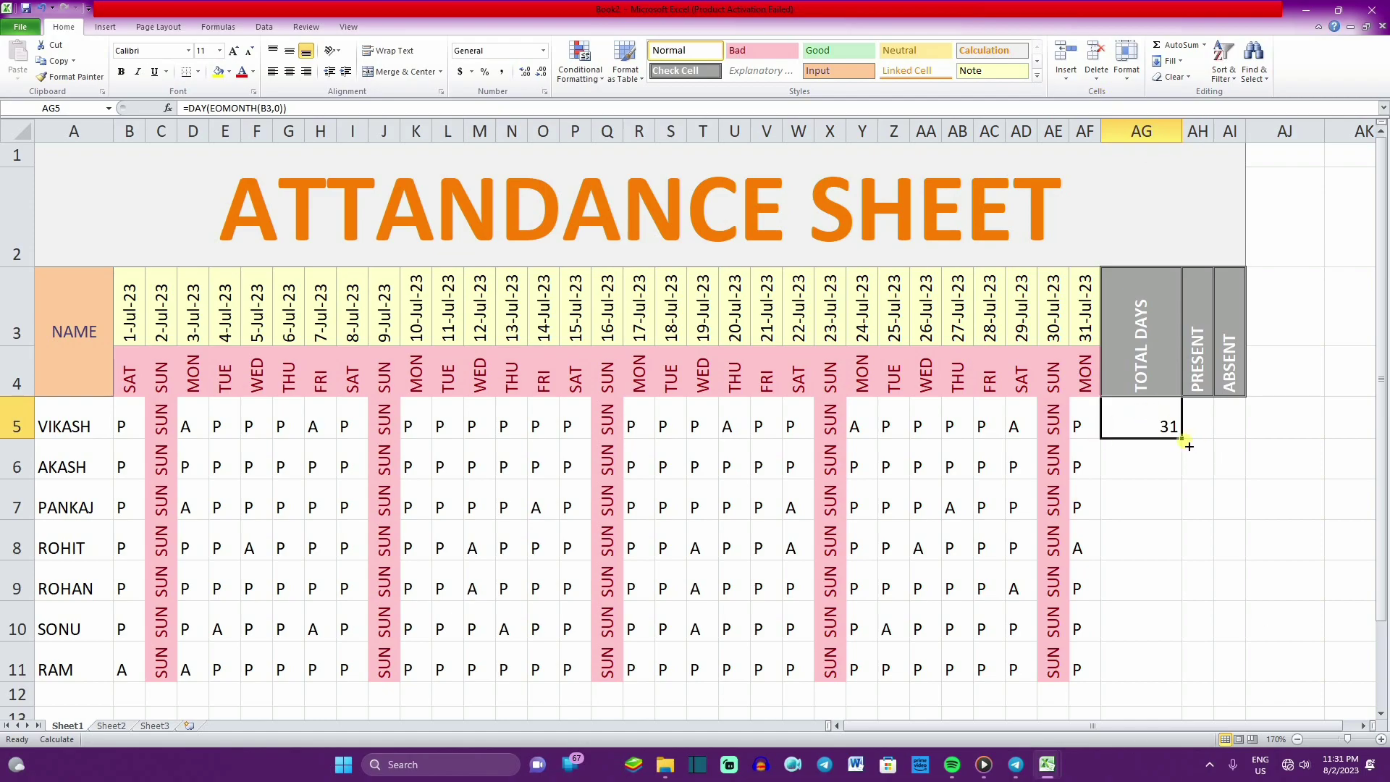
Copy AG5's total-days formula down to AG11 so all seven people show 31.
left_click_drag(1182, 439, 1182, 677)
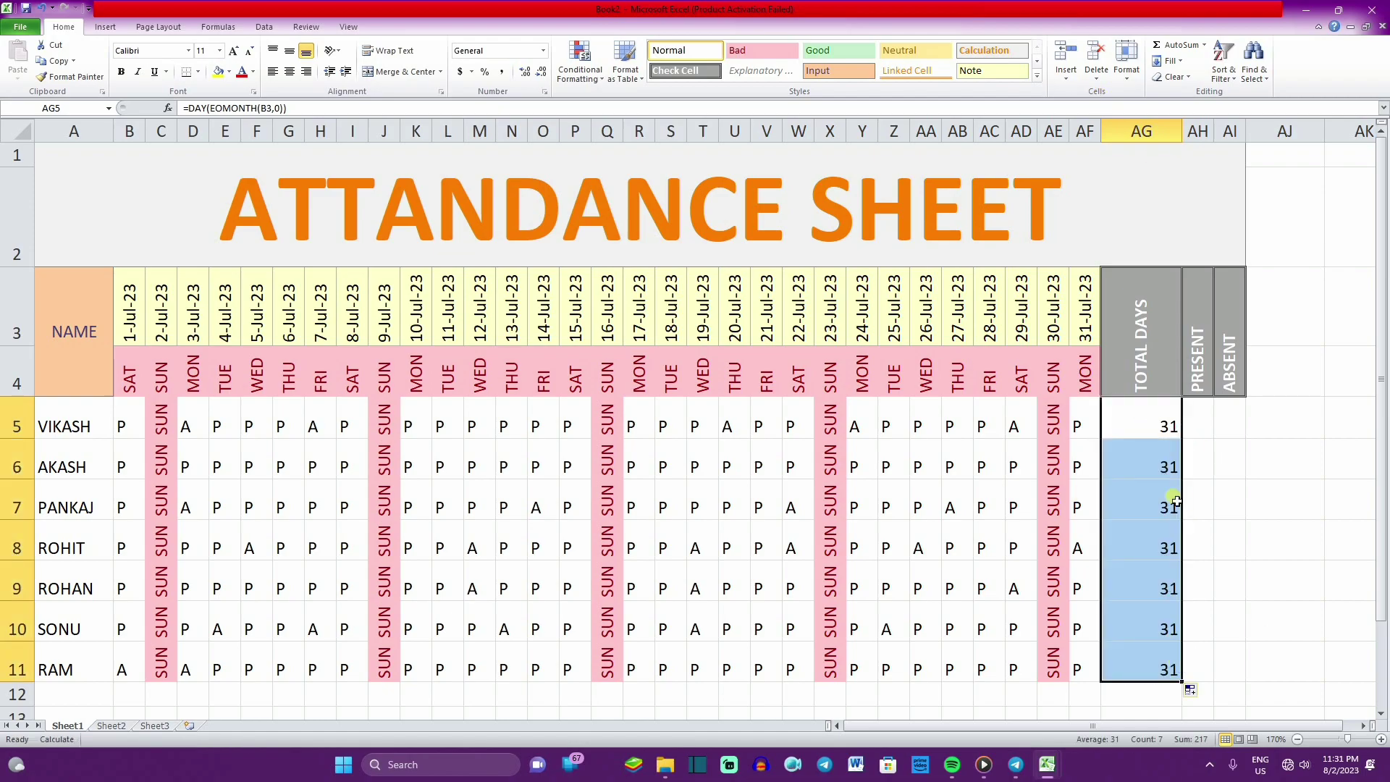
left_click(1201, 423)
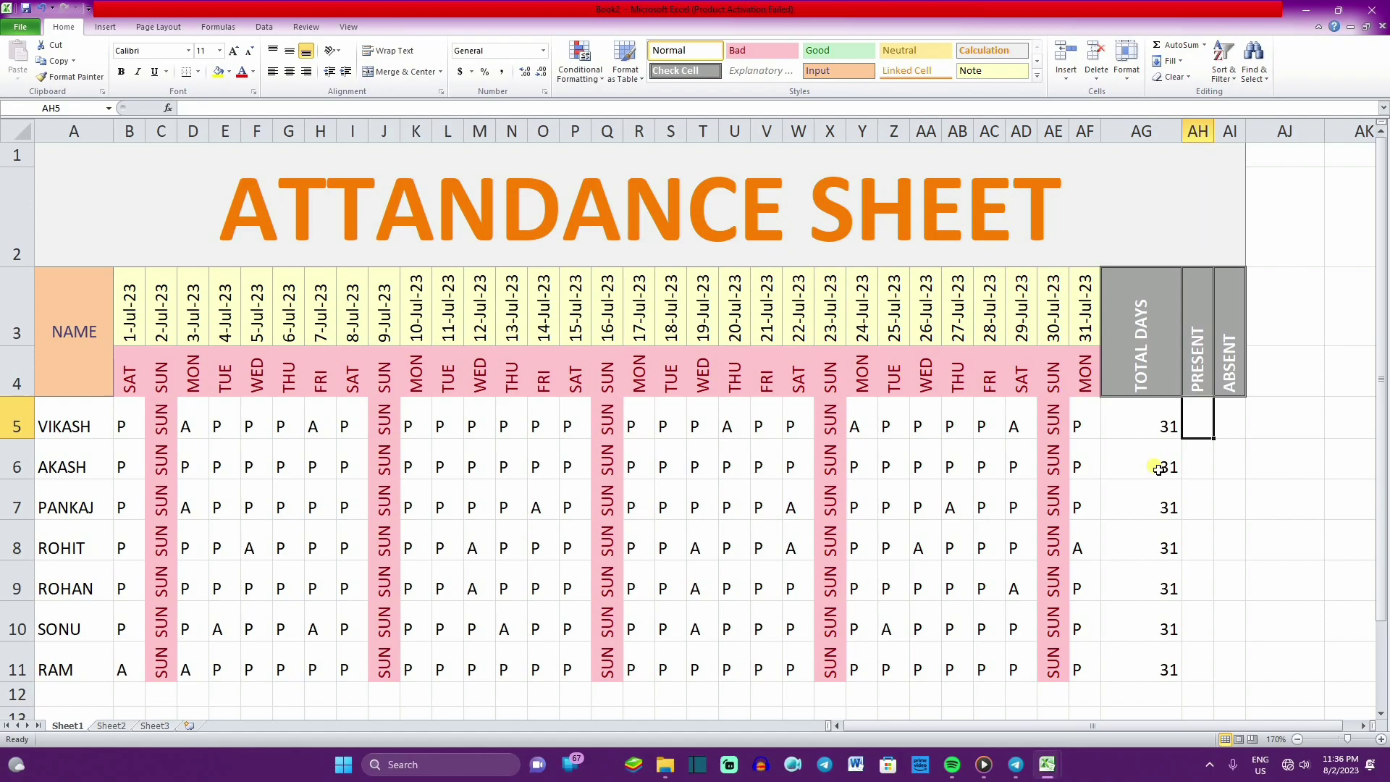
Enter =COUNTIF(B5:AF5,"P") in AH5 and fill it down to AH11.
type("=")
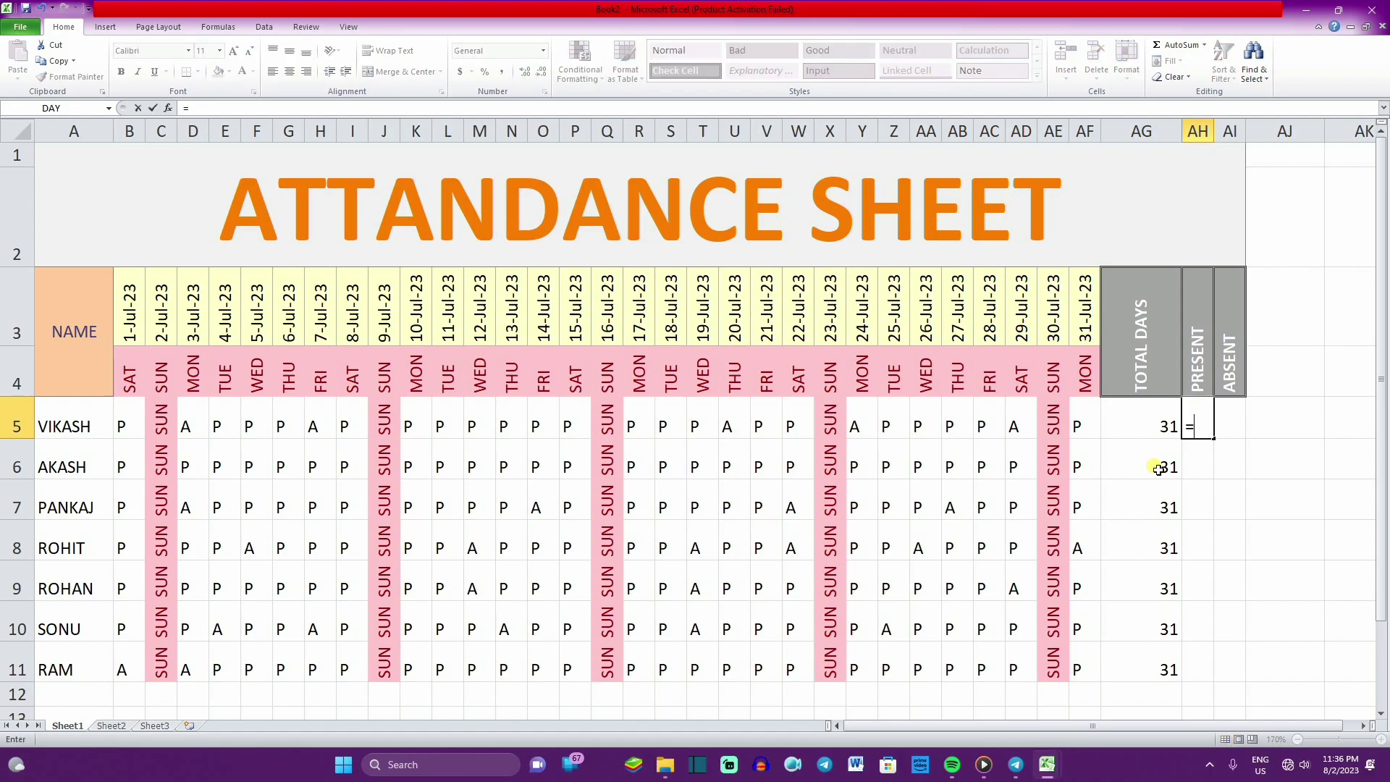
type("COU")
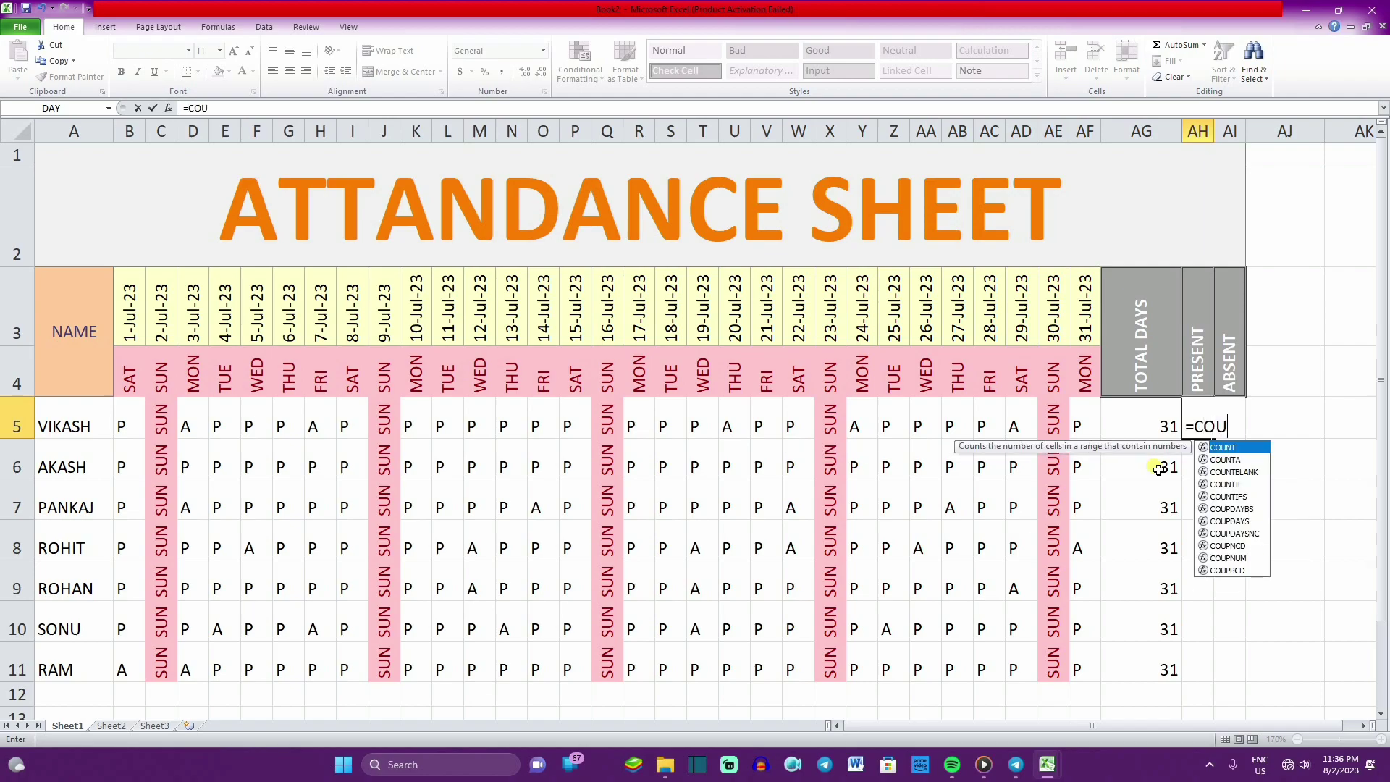
type("NTIF")
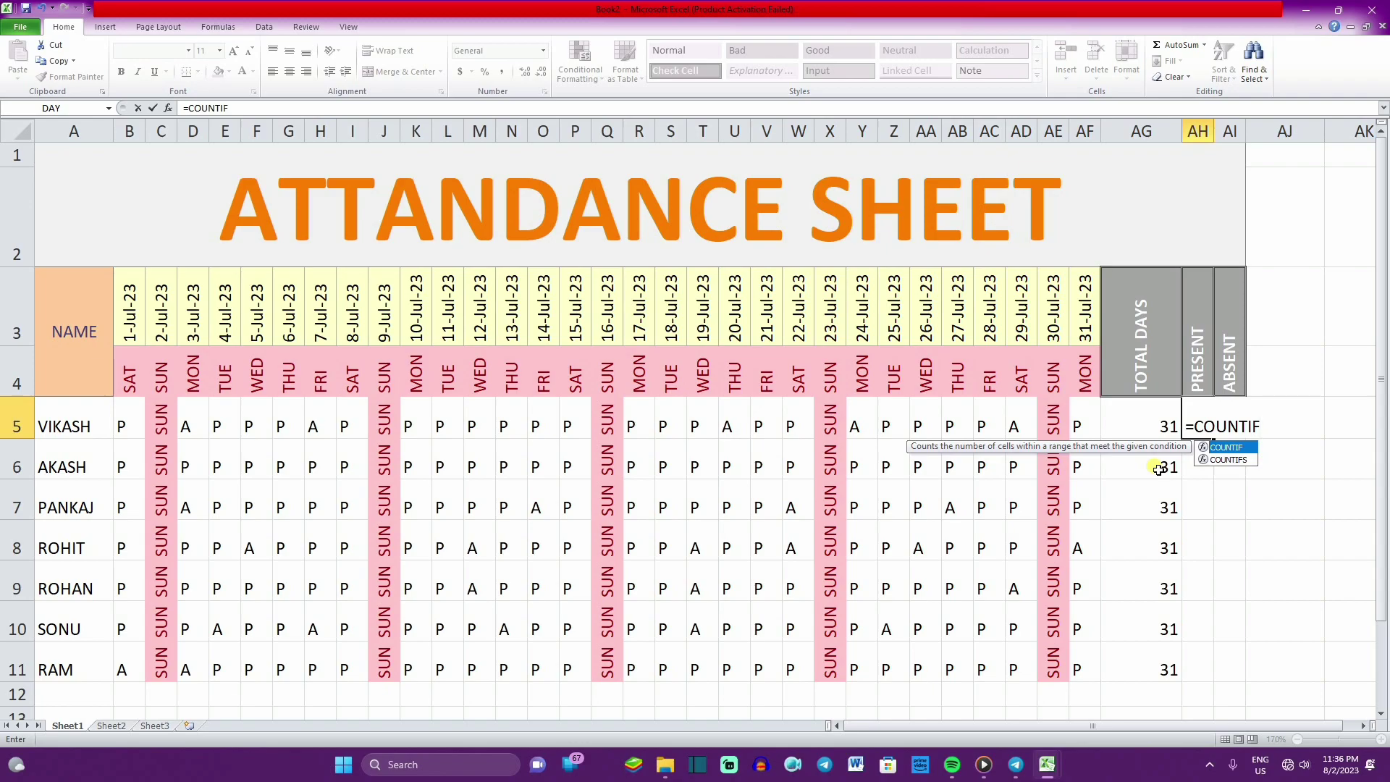
type("(")
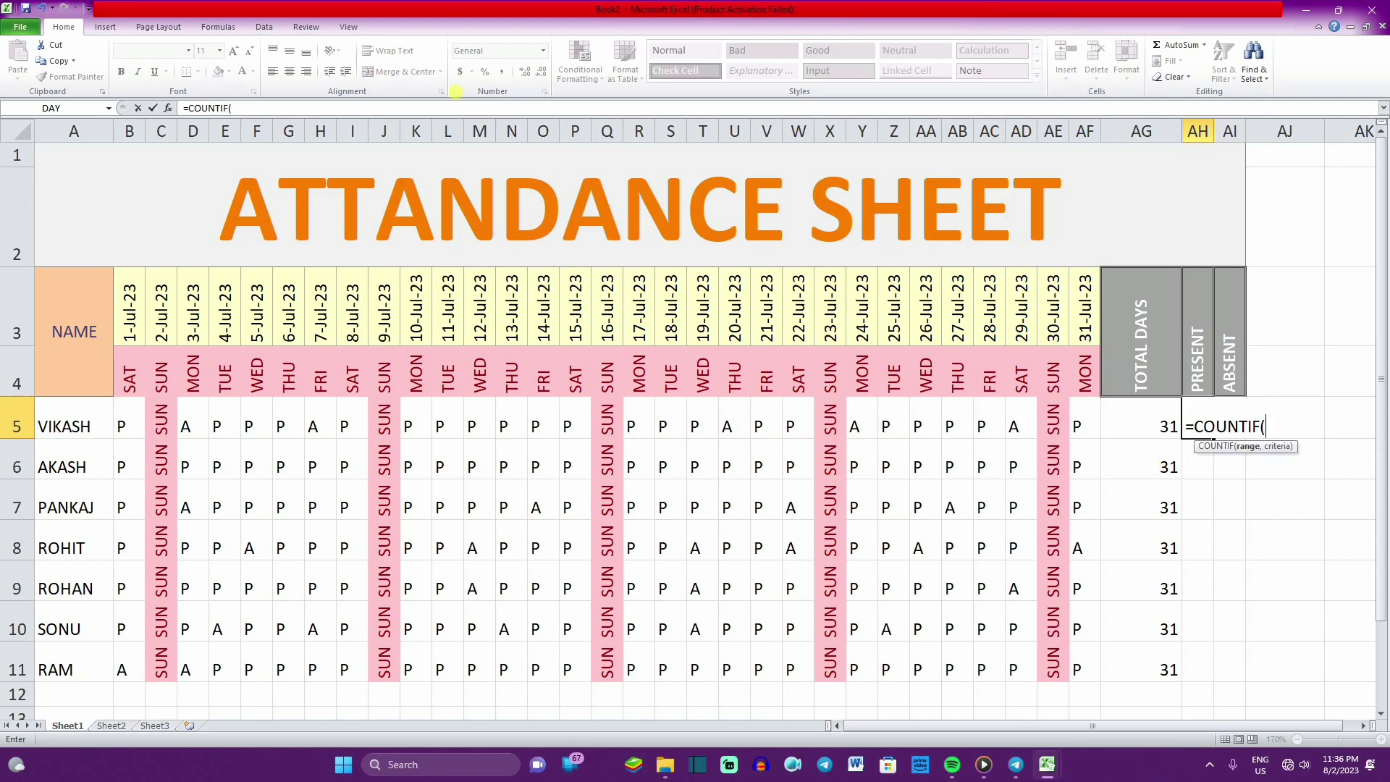
left_click(128, 418)
left_click_drag(128, 418, 1089, 435)
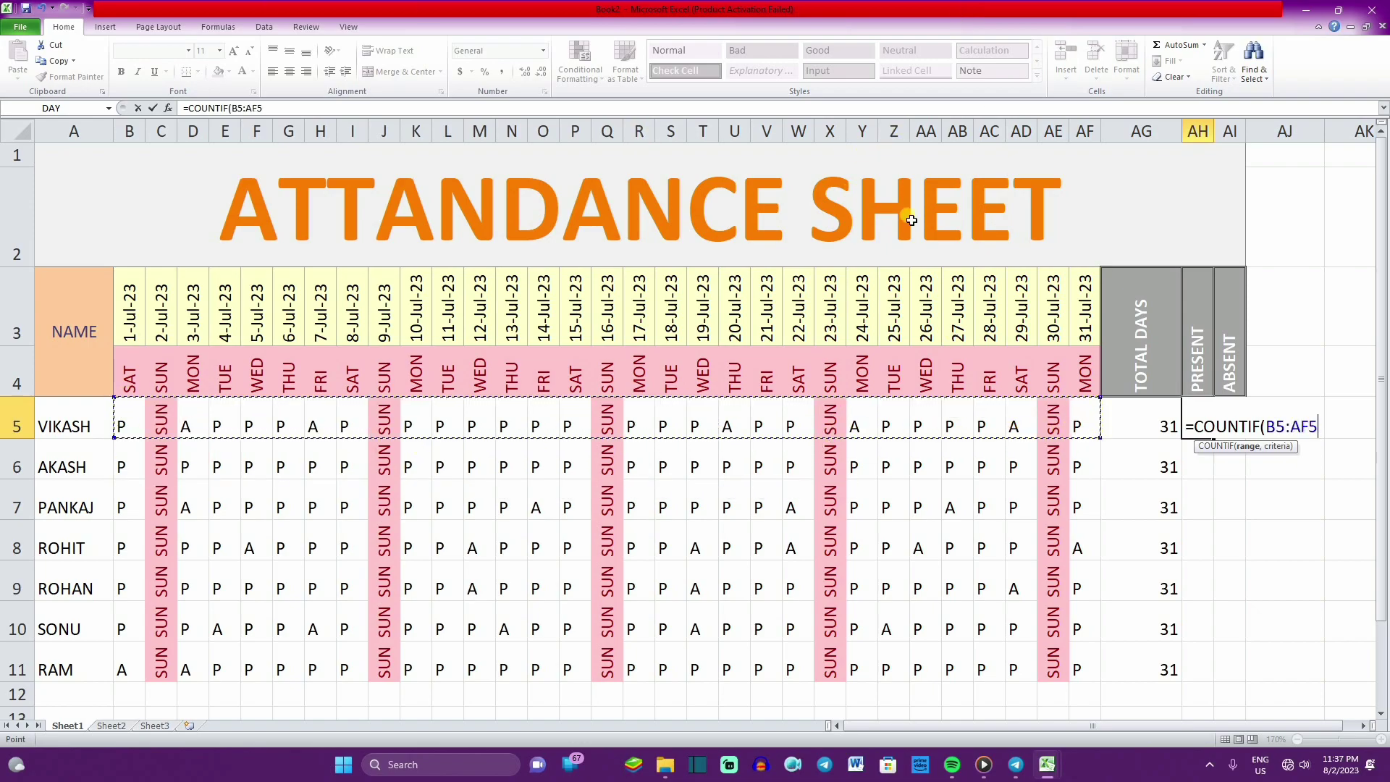
type(",\"P")
key("Return")
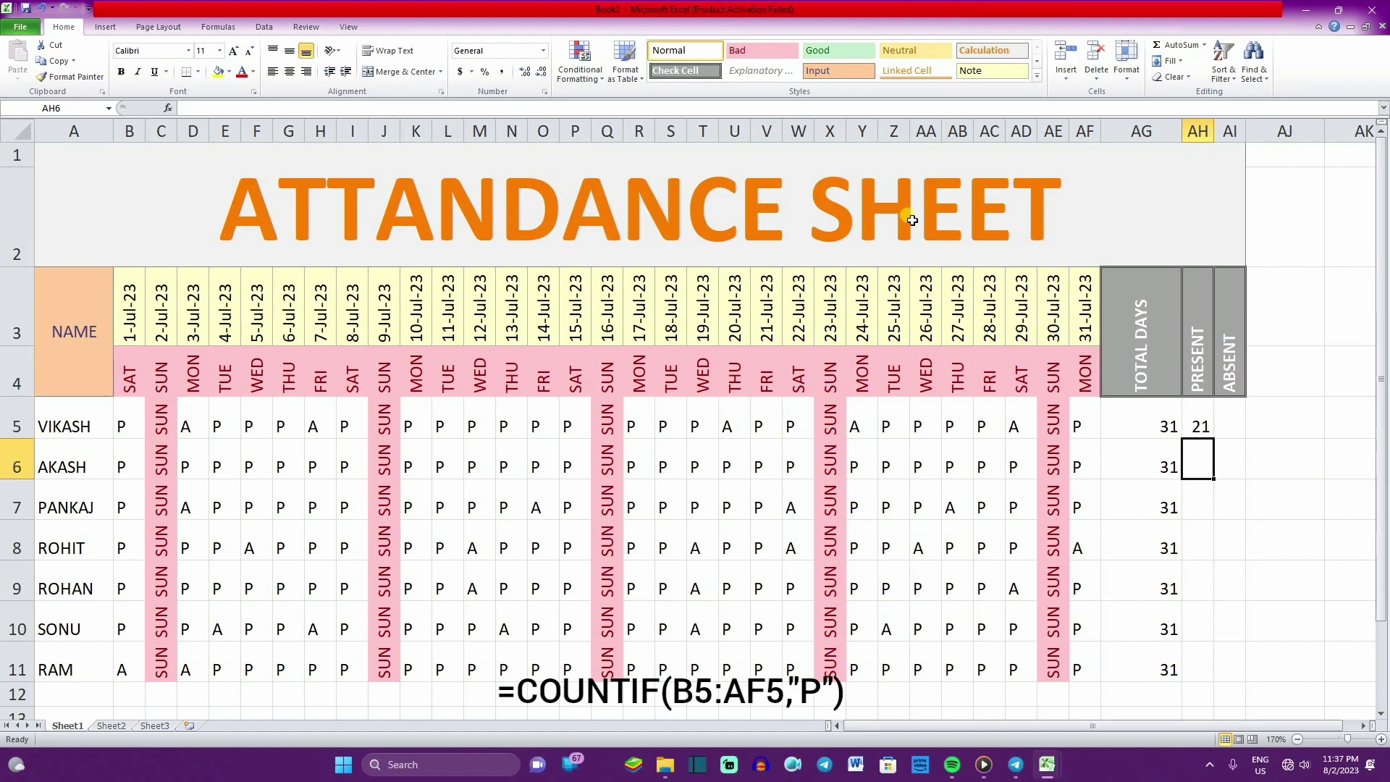
left_click(1201, 425)
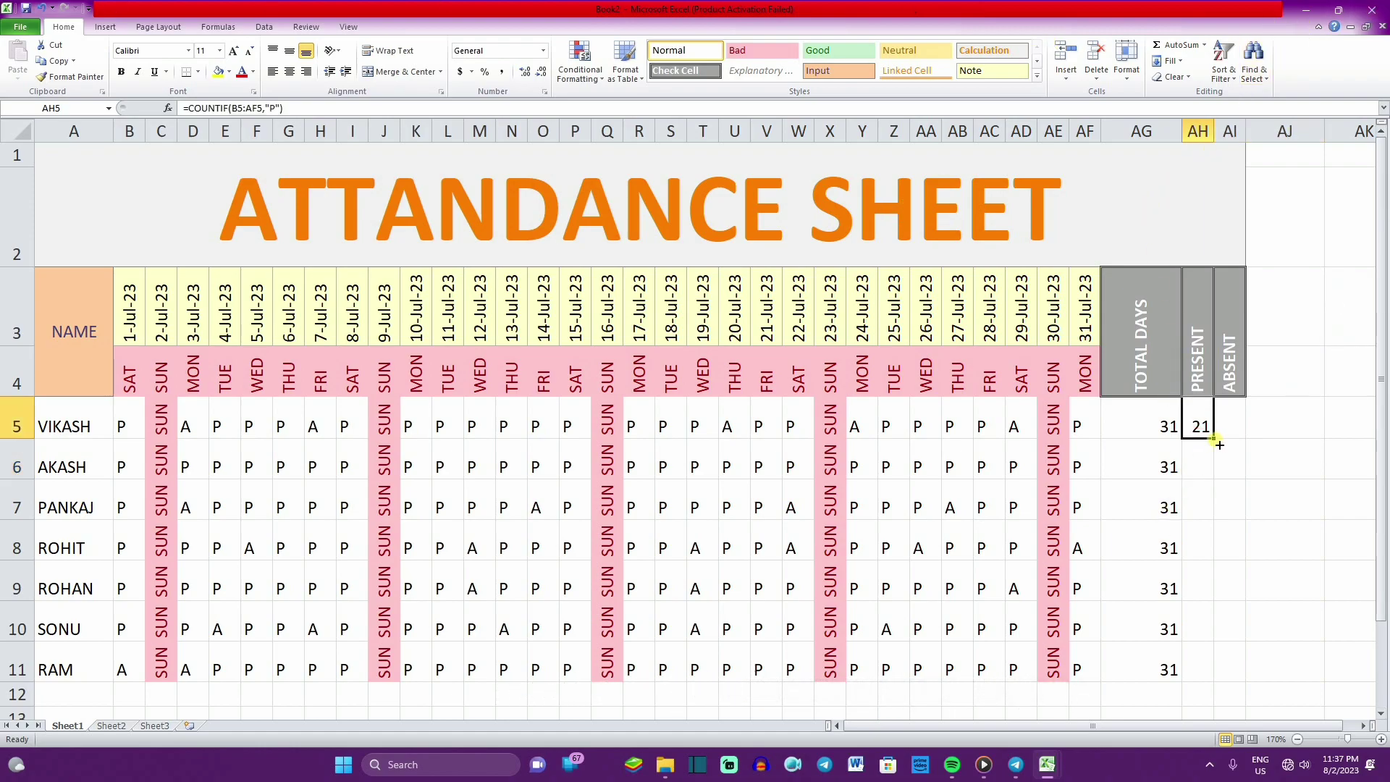
left_click_drag(1213, 439, 1230, 677)
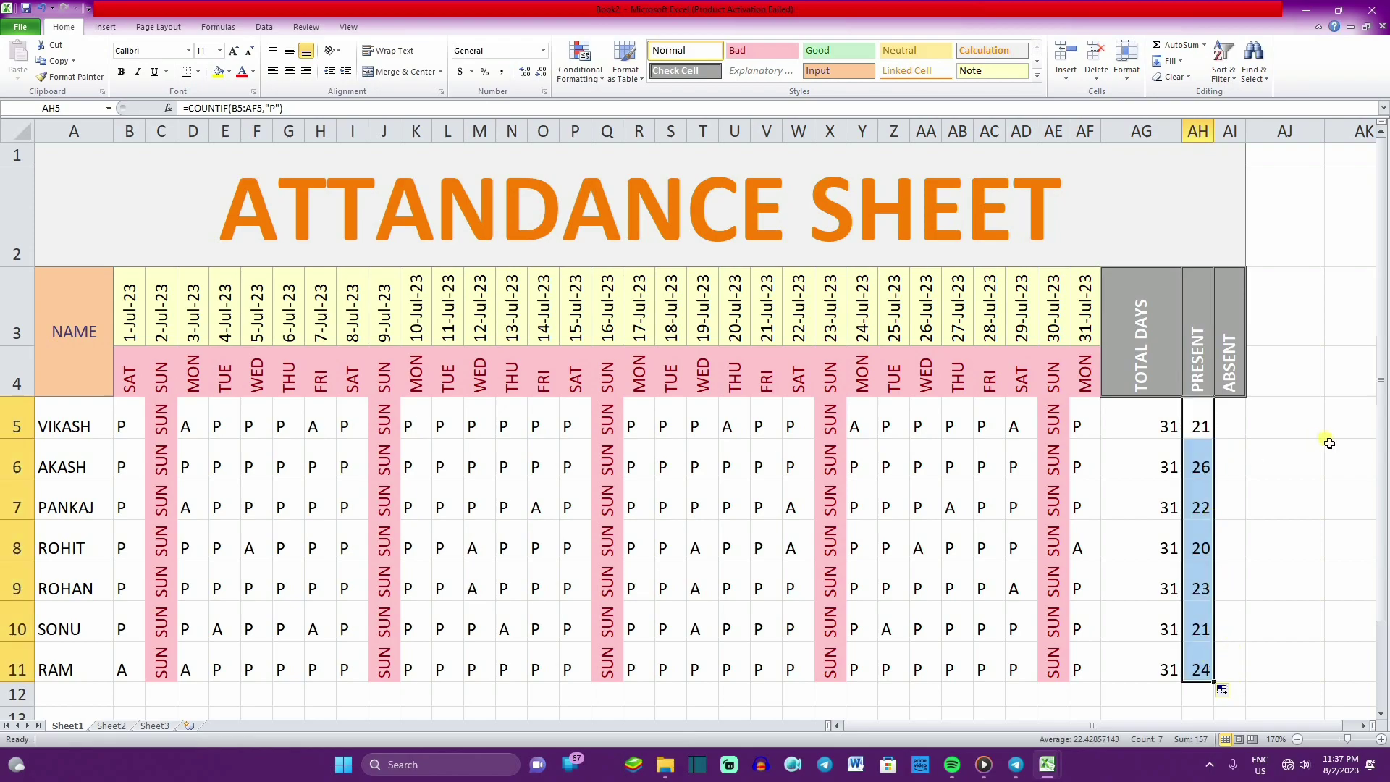
left_click(956, 467)
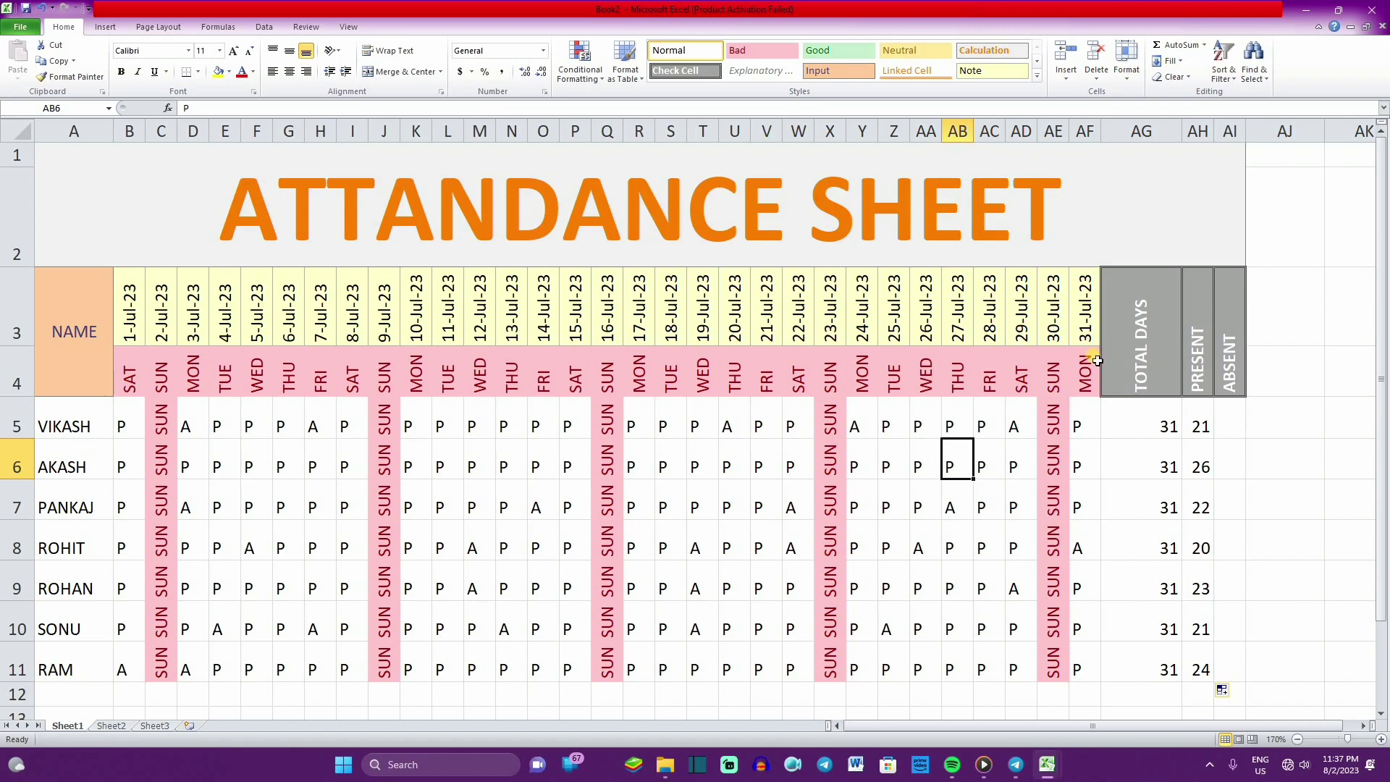
Enter =COUNTIF(B5:AF5,"A") in AI5 and fill it down to AI11.
left_click(1228, 427)
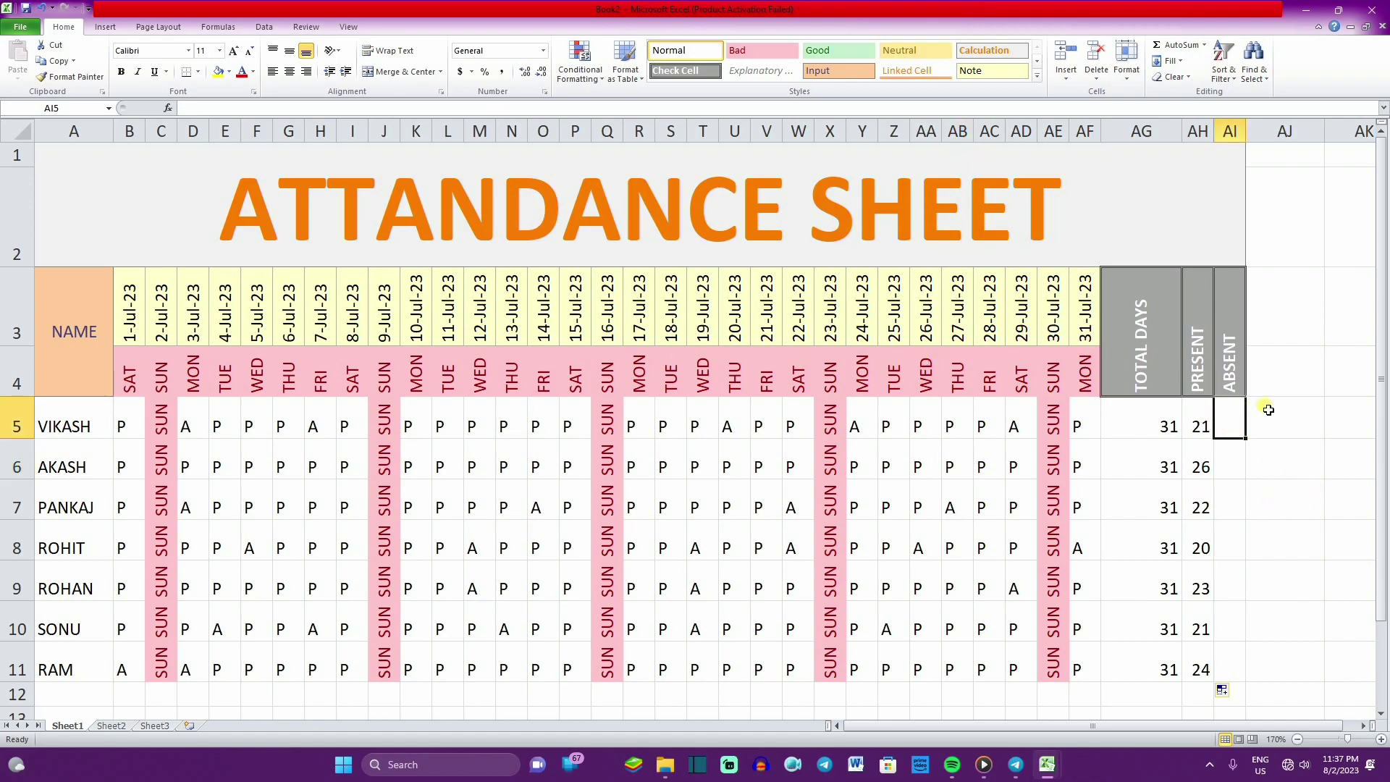
type("=")
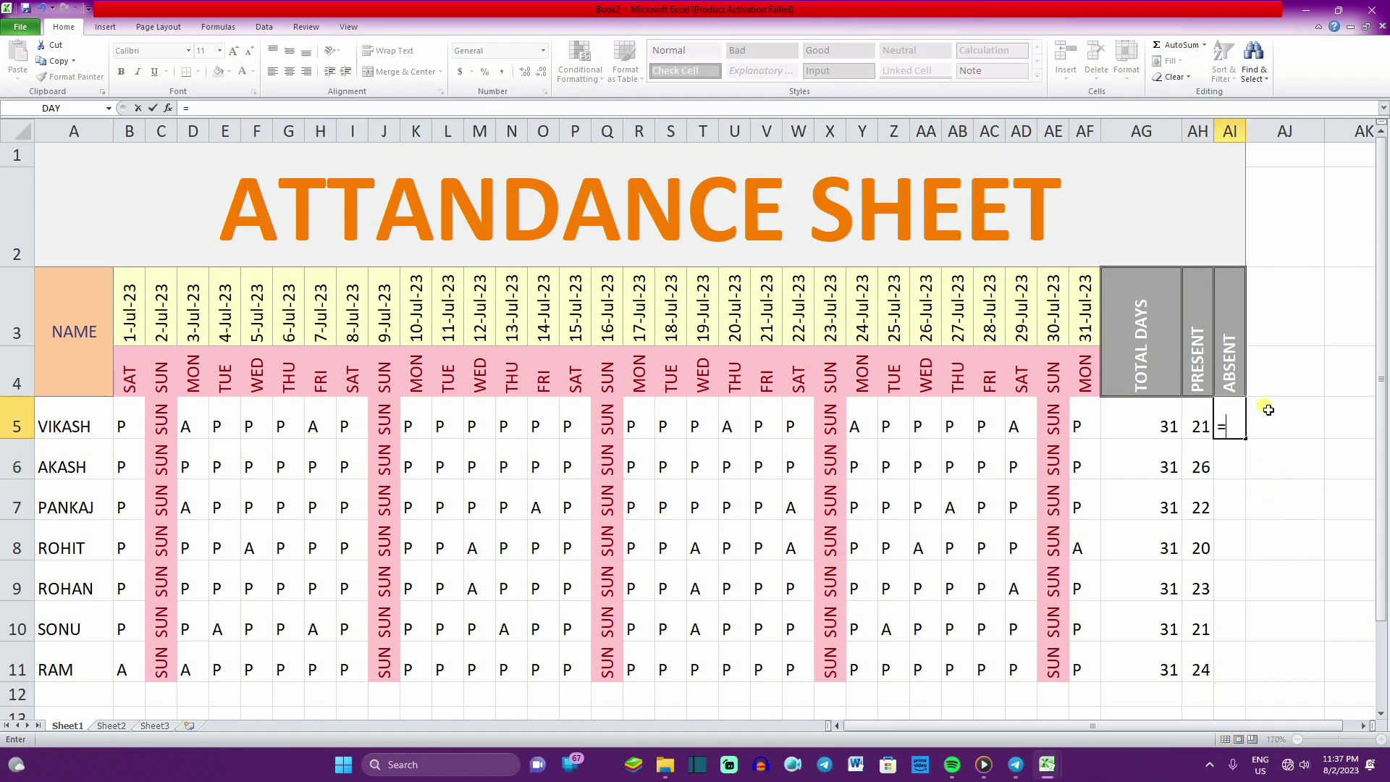
type("COUNT")
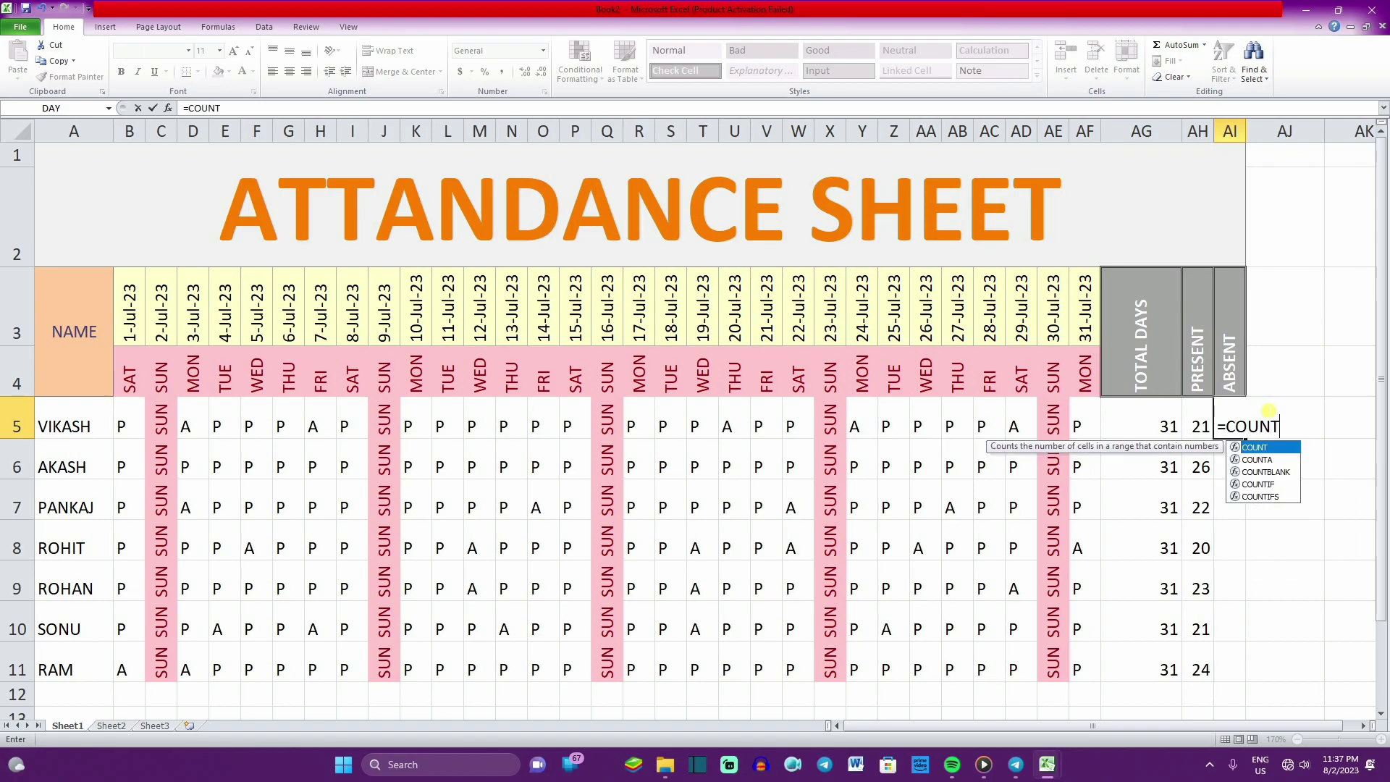
type("IF")
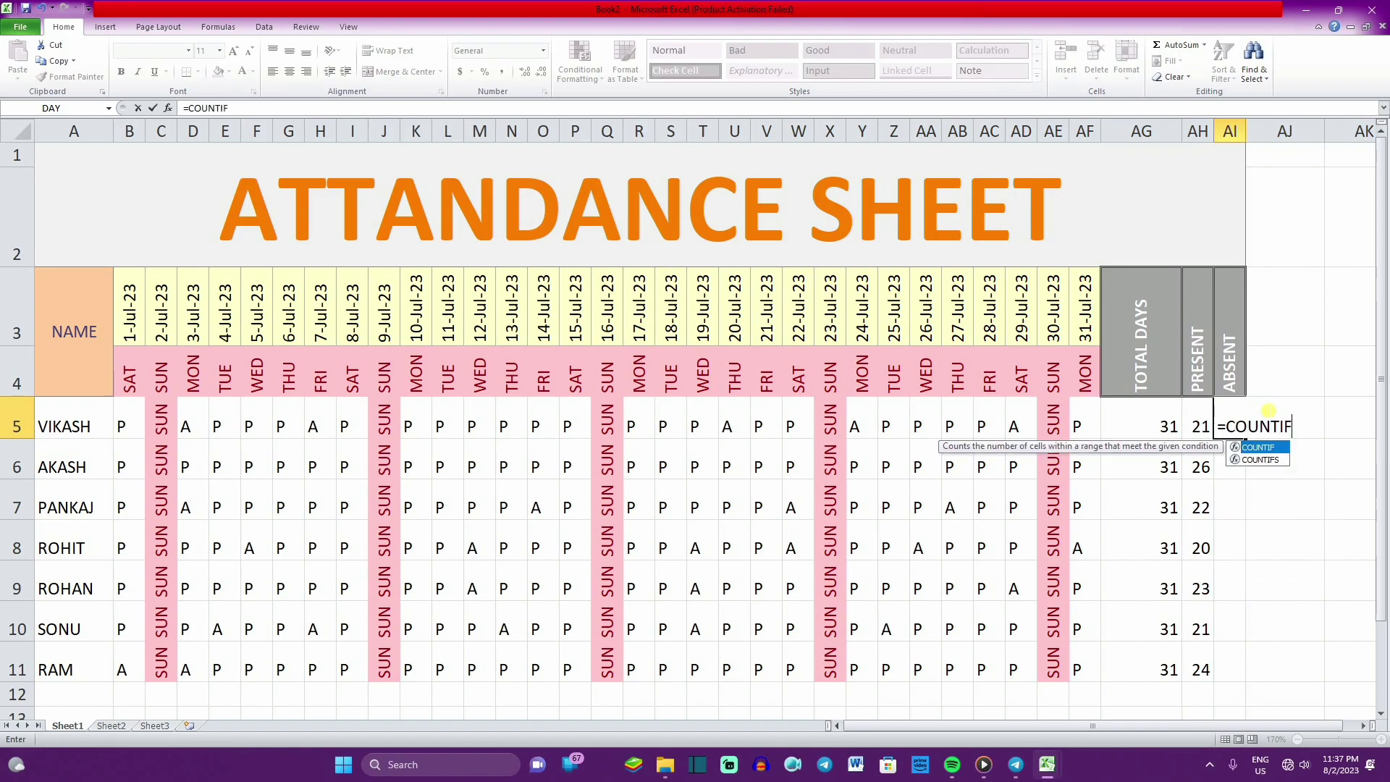
type("(")
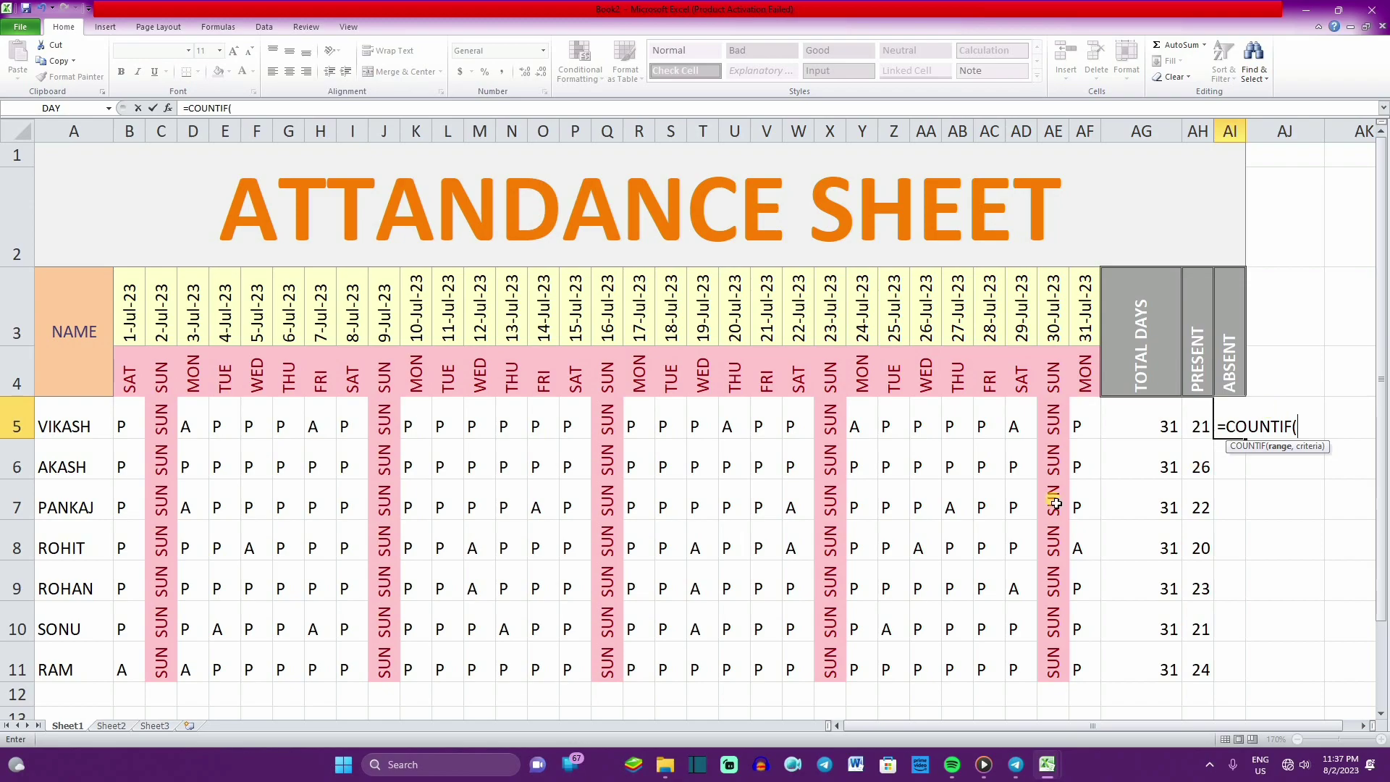
left_click(131, 417)
left_click_drag(131, 418, 1084, 427)
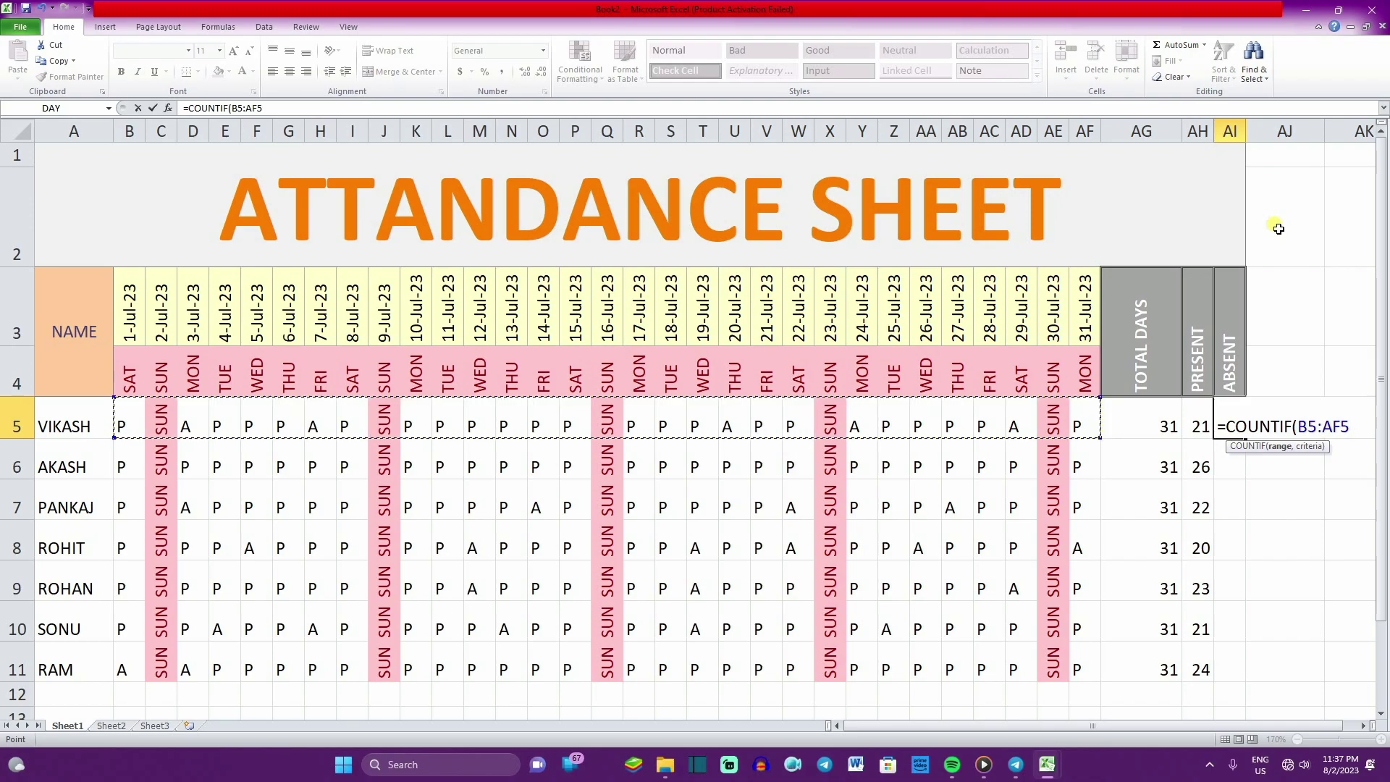
type(",\"")
type("A")
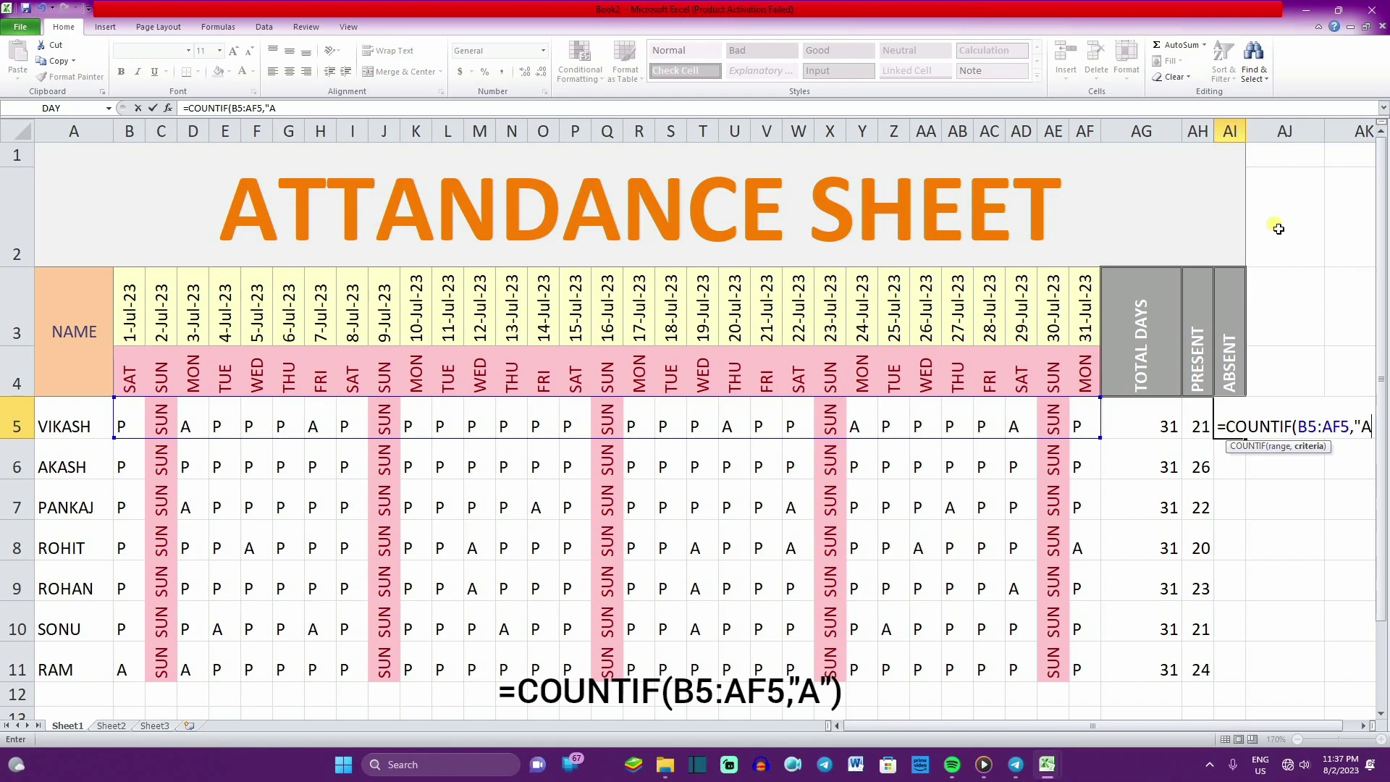
type("\"")
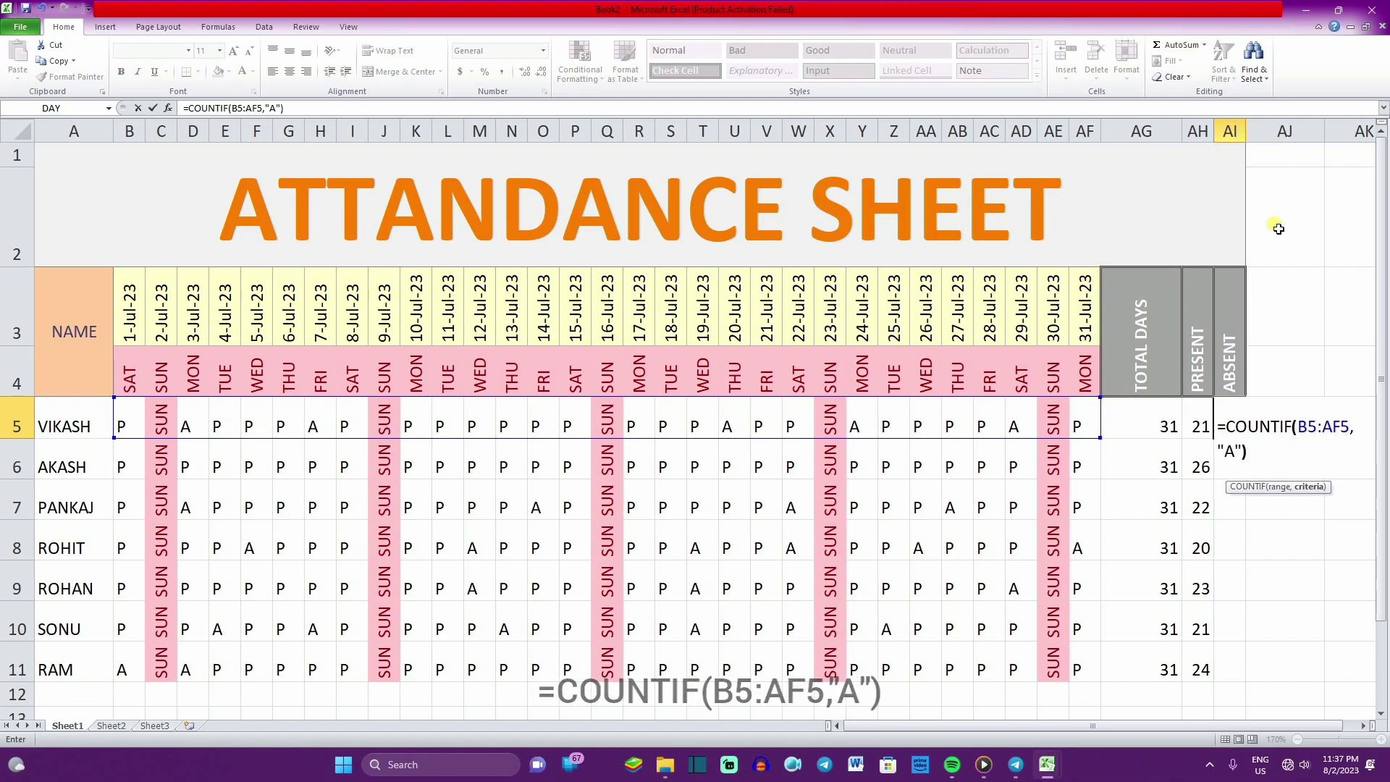
key("Return")
left_click(1238, 416)
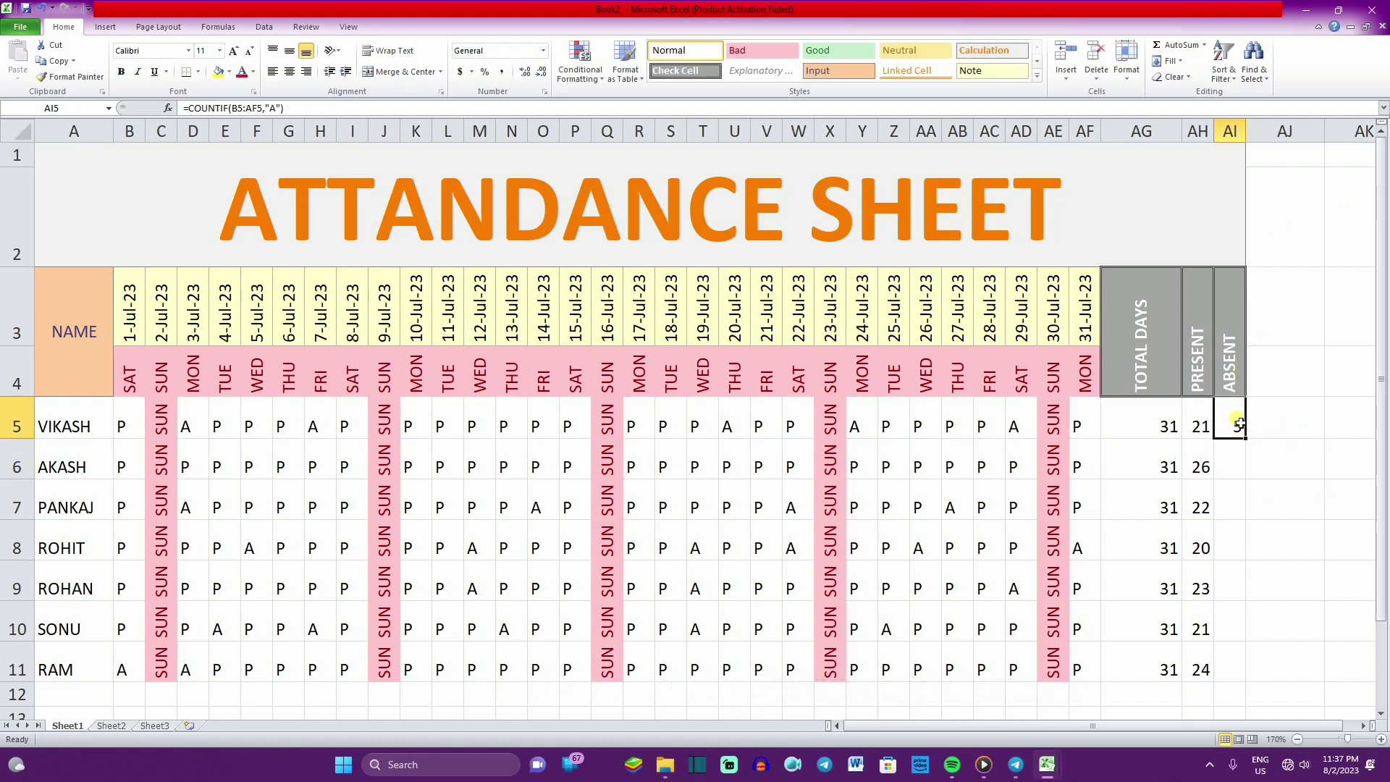
left_click_drag(1243, 439, 1244, 679)
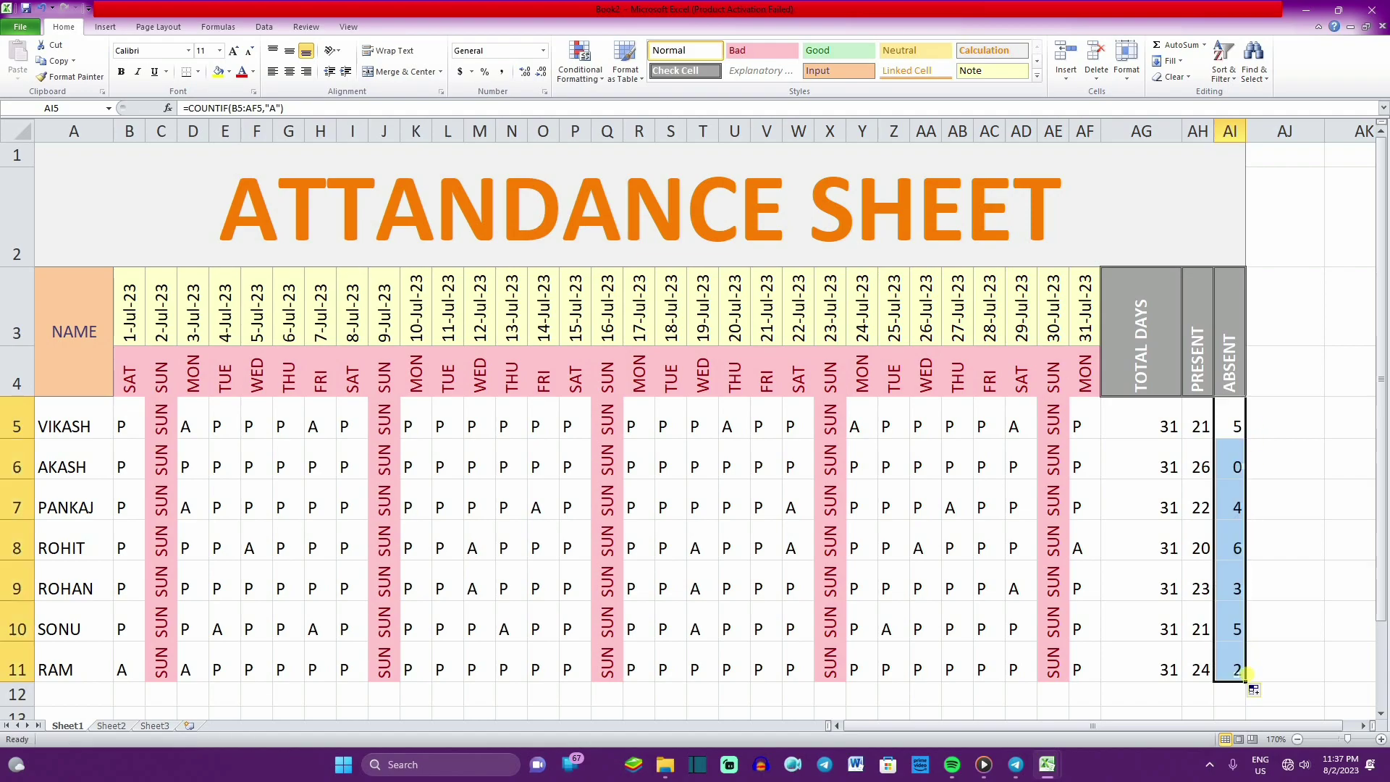
Inspect the copied PRESENT and ABSENT formulas for AKASH and PANKAJ.
left_click(1231, 470)
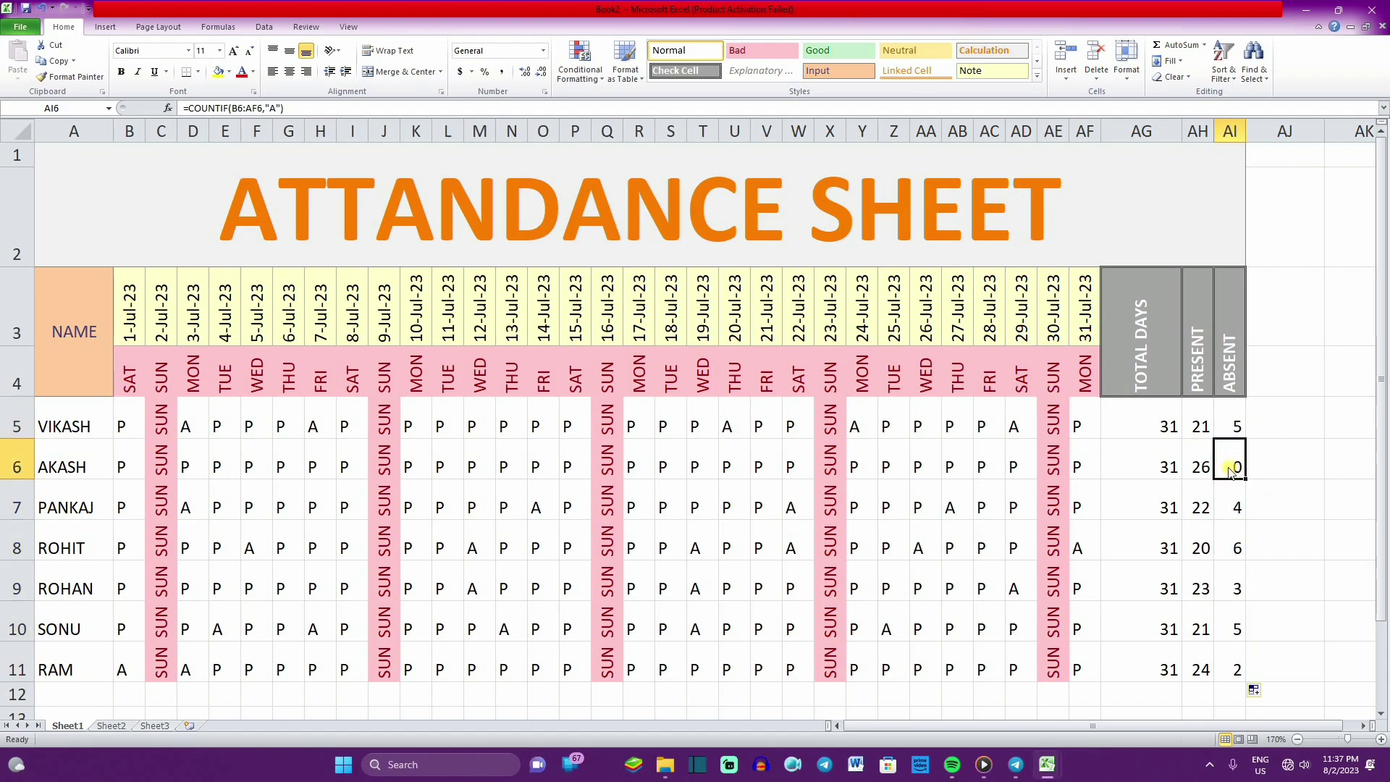
left_click(1234, 506)
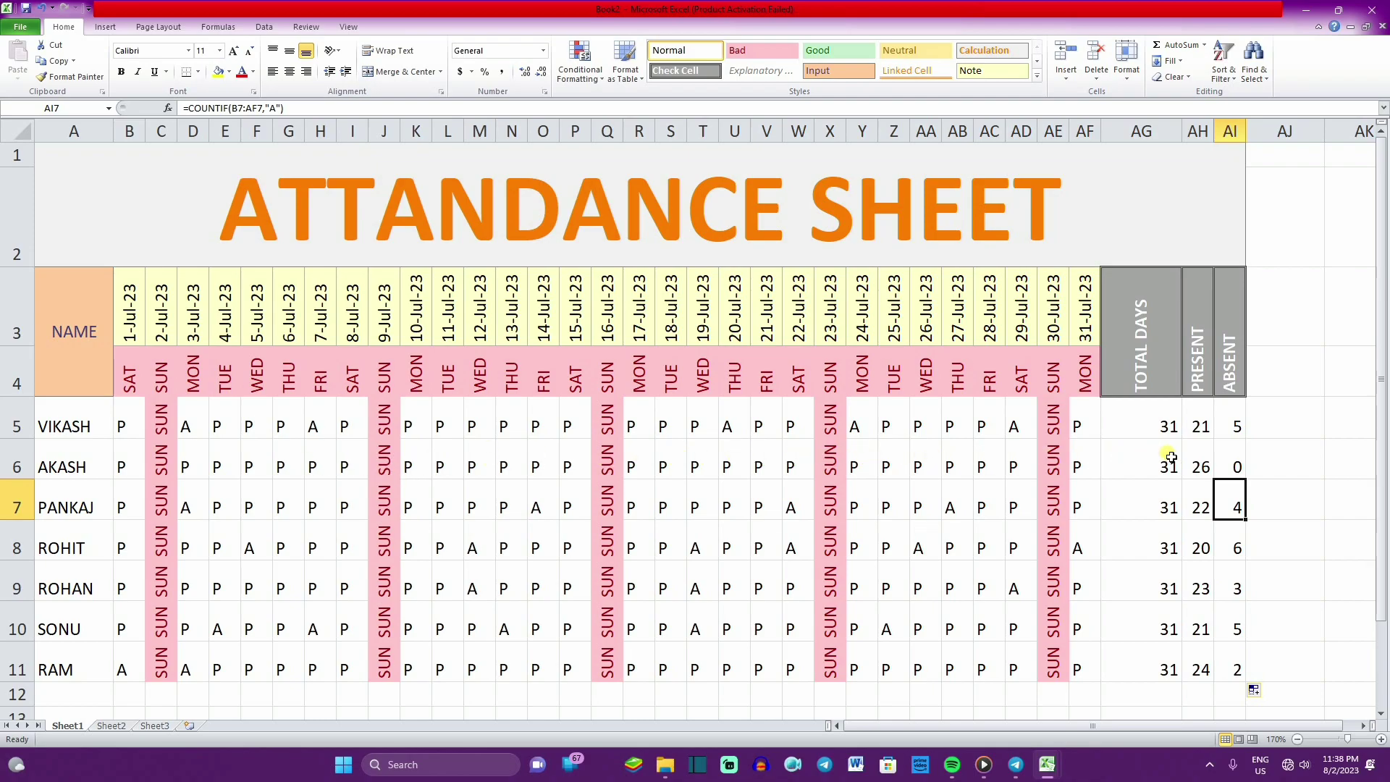
left_click(1199, 464)
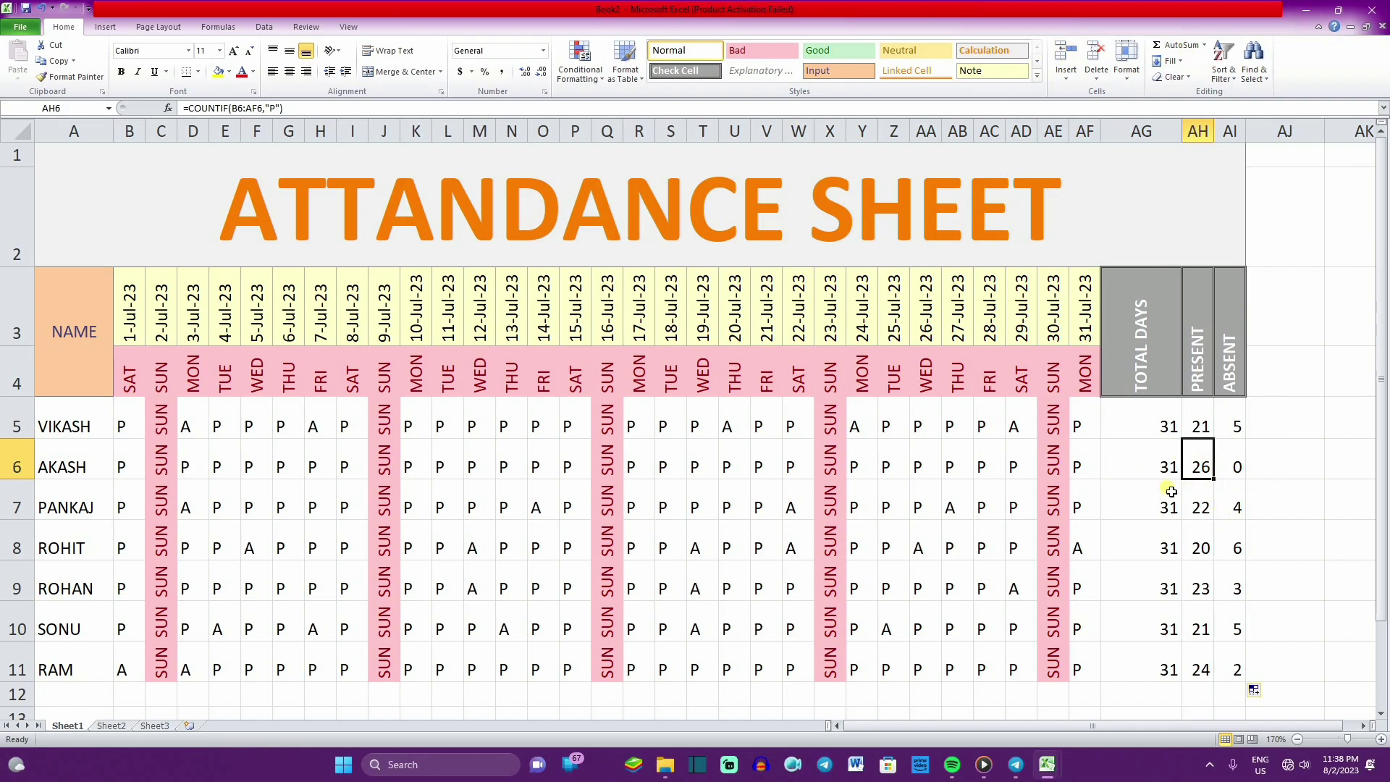
left_click(1236, 466)
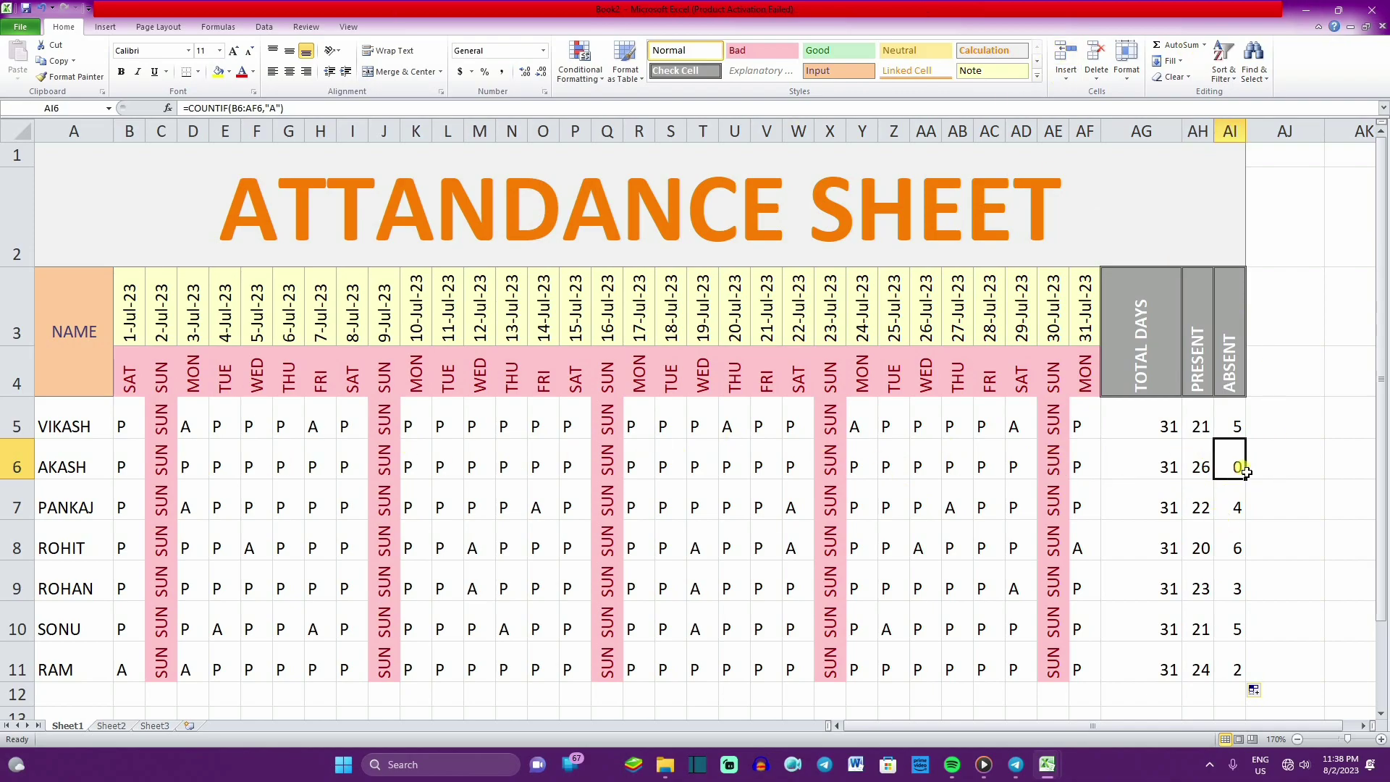
left_click(1205, 467)
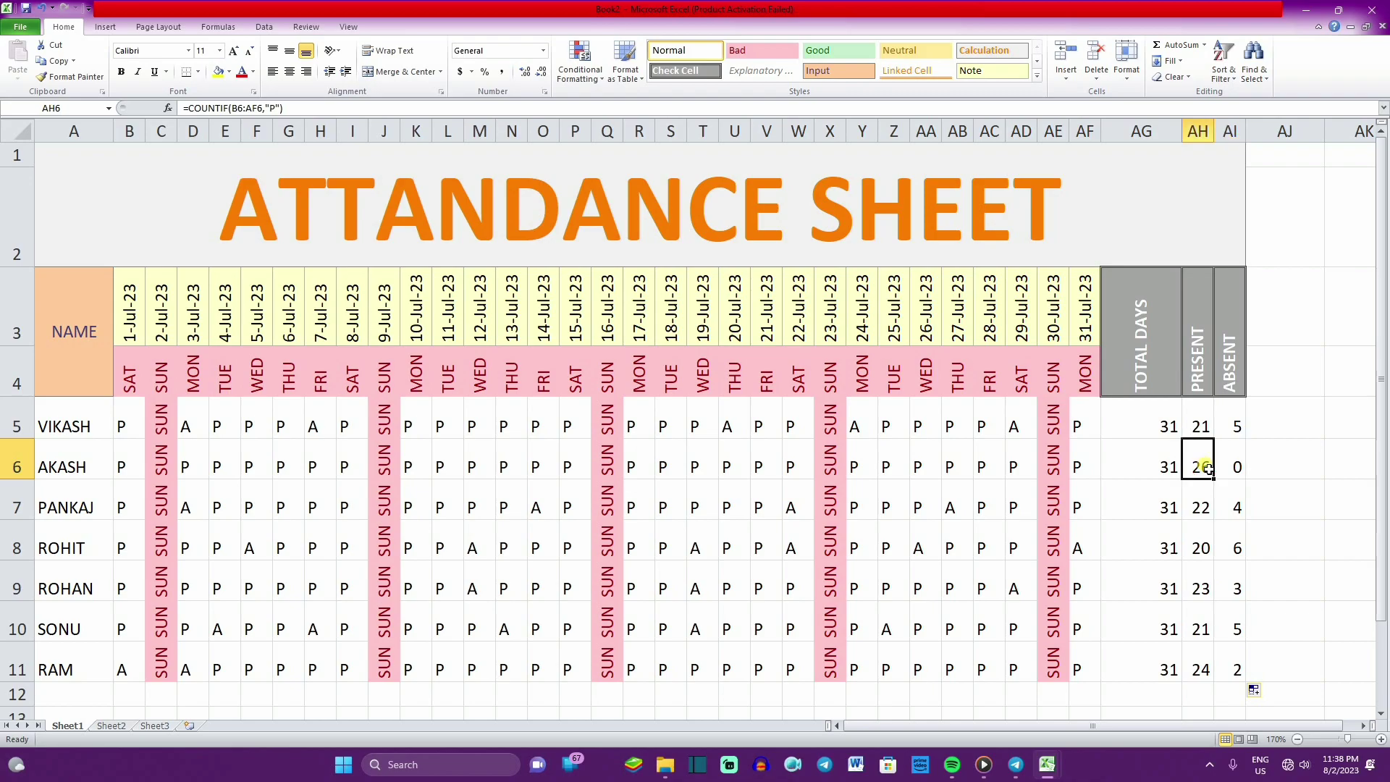
left_click(1057, 469)
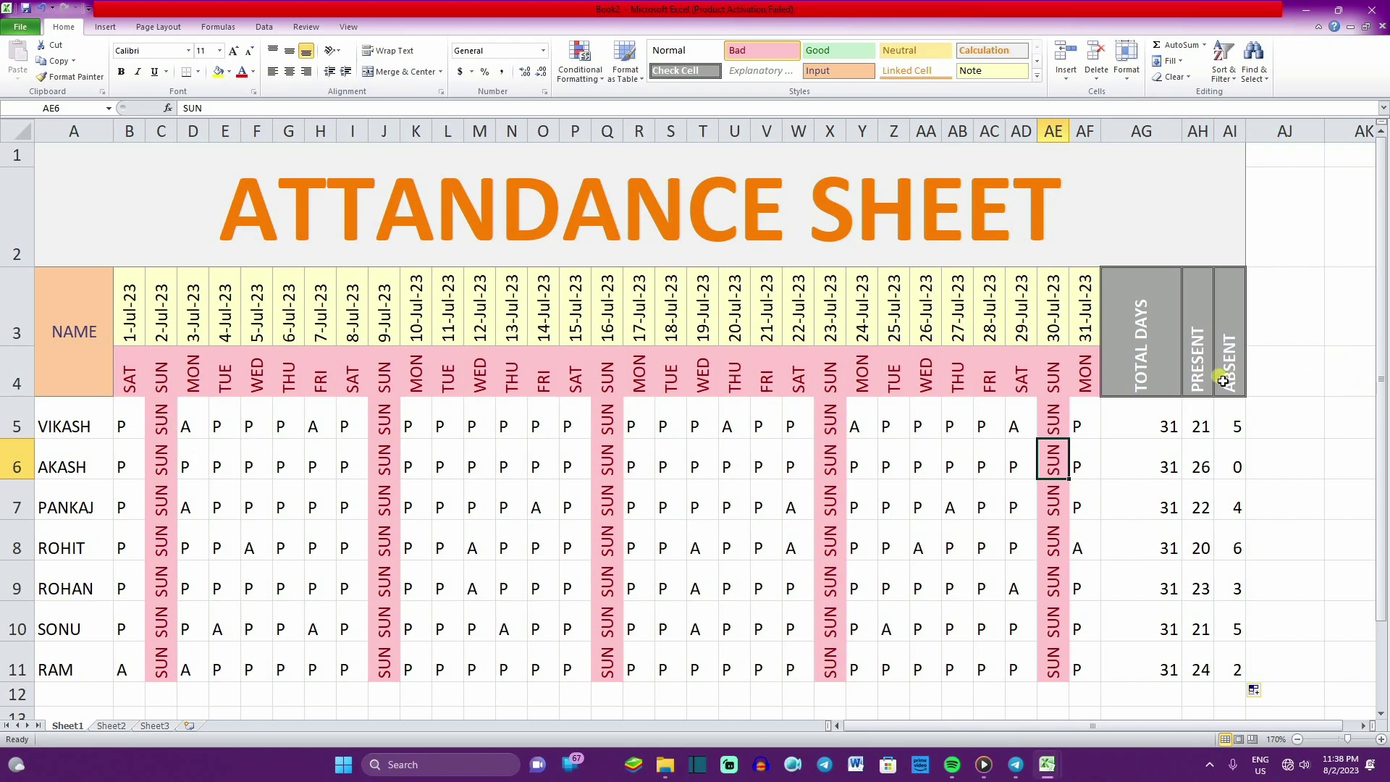
Give the ABSENT header AI3 the peach Input style.
left_click(1151, 416)
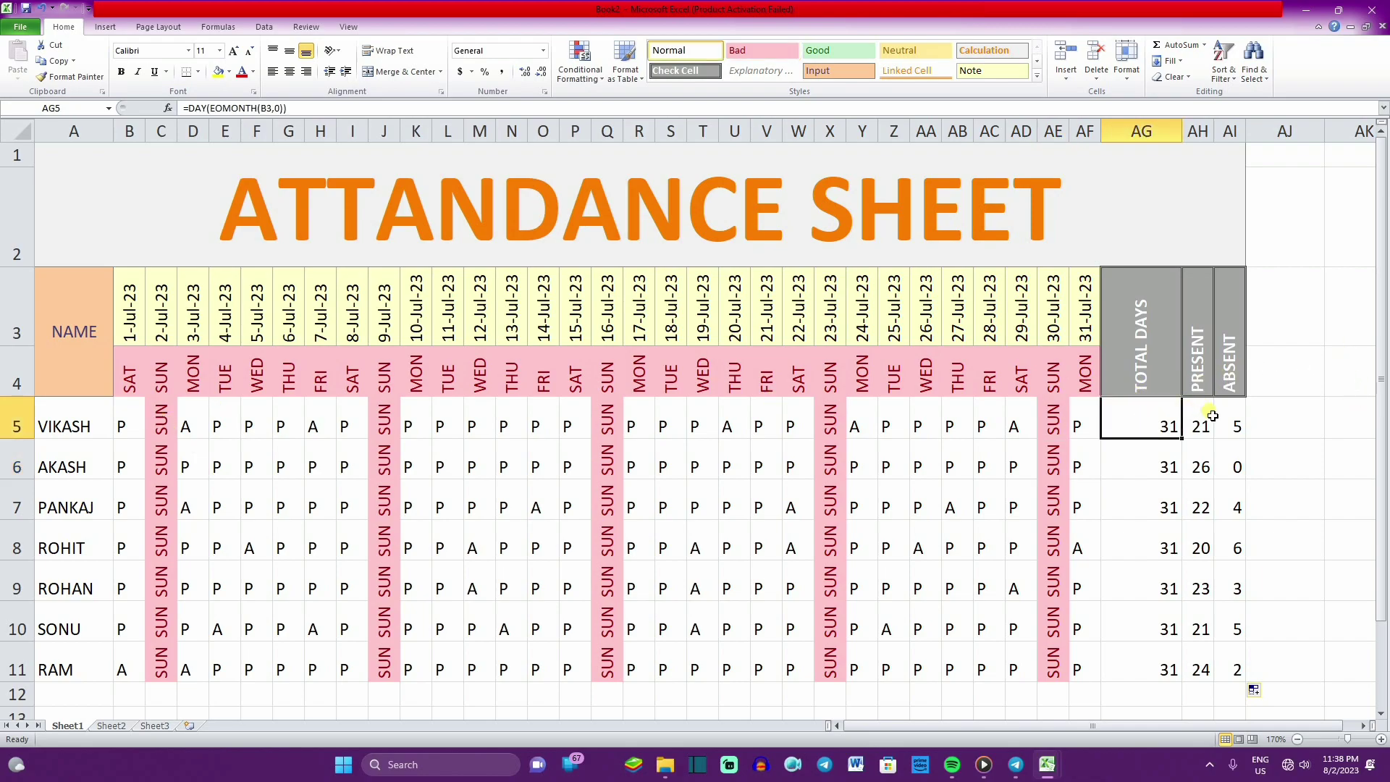
left_click(1209, 413)
left_click(1231, 362)
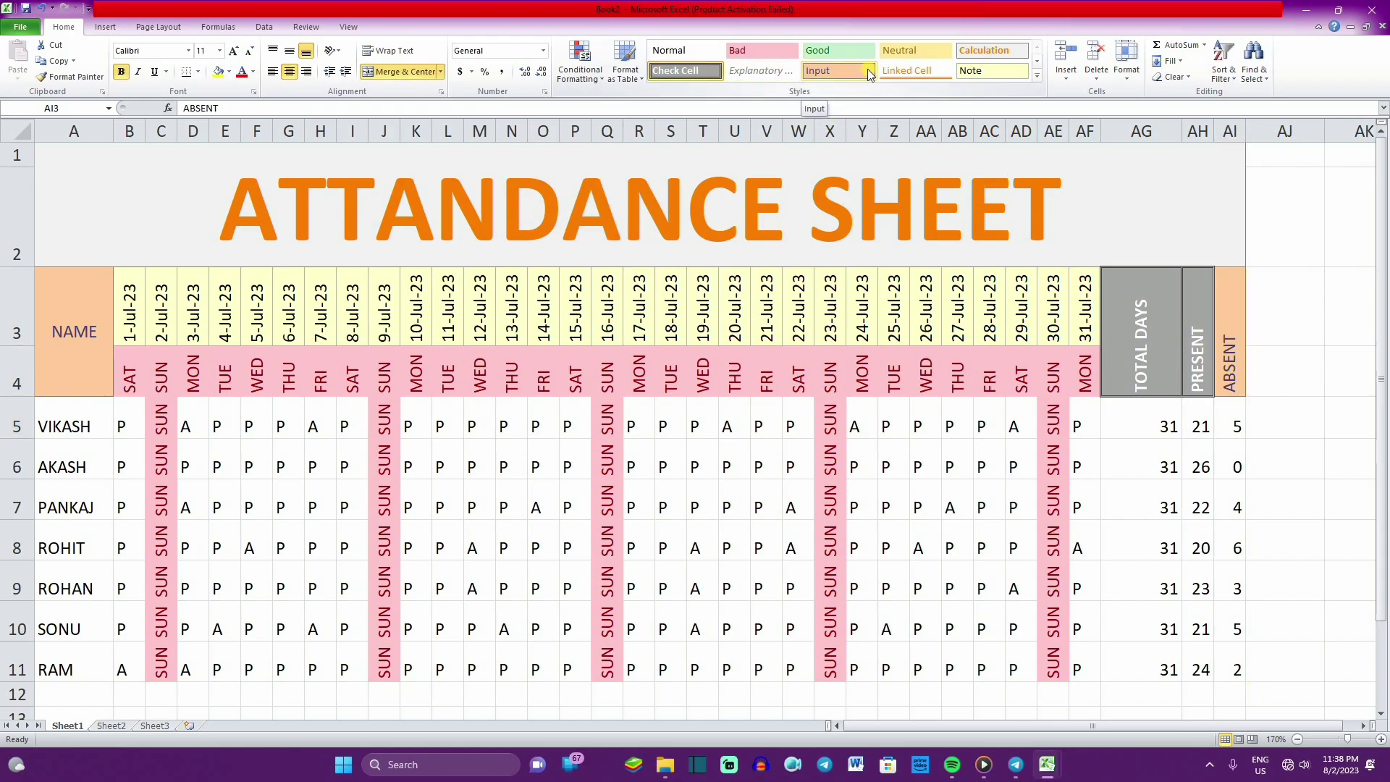
left_click(1162, 429)
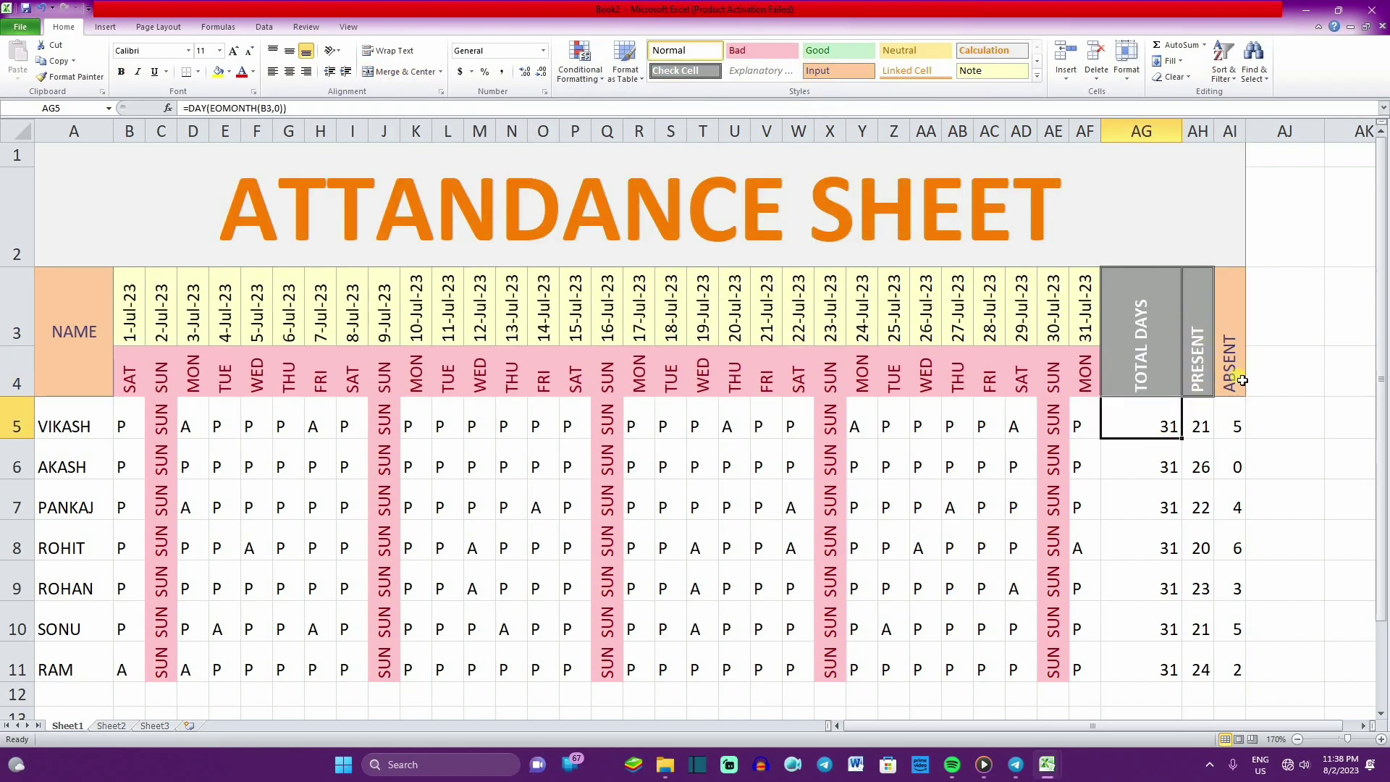
Style the PRESENT header AH3 with Explanatory grey italic text, then the pale yellow Note style.
left_click(1198, 360)
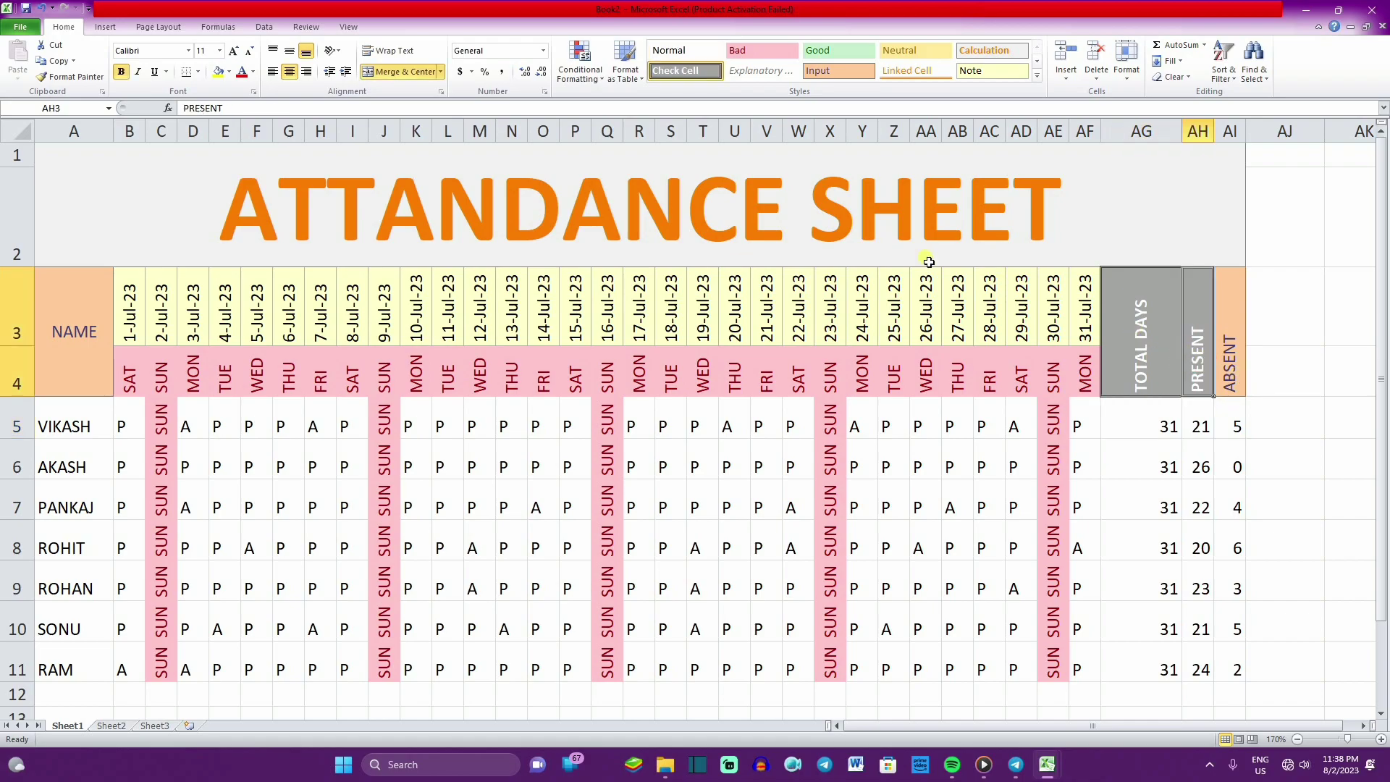
left_click(799, 73)
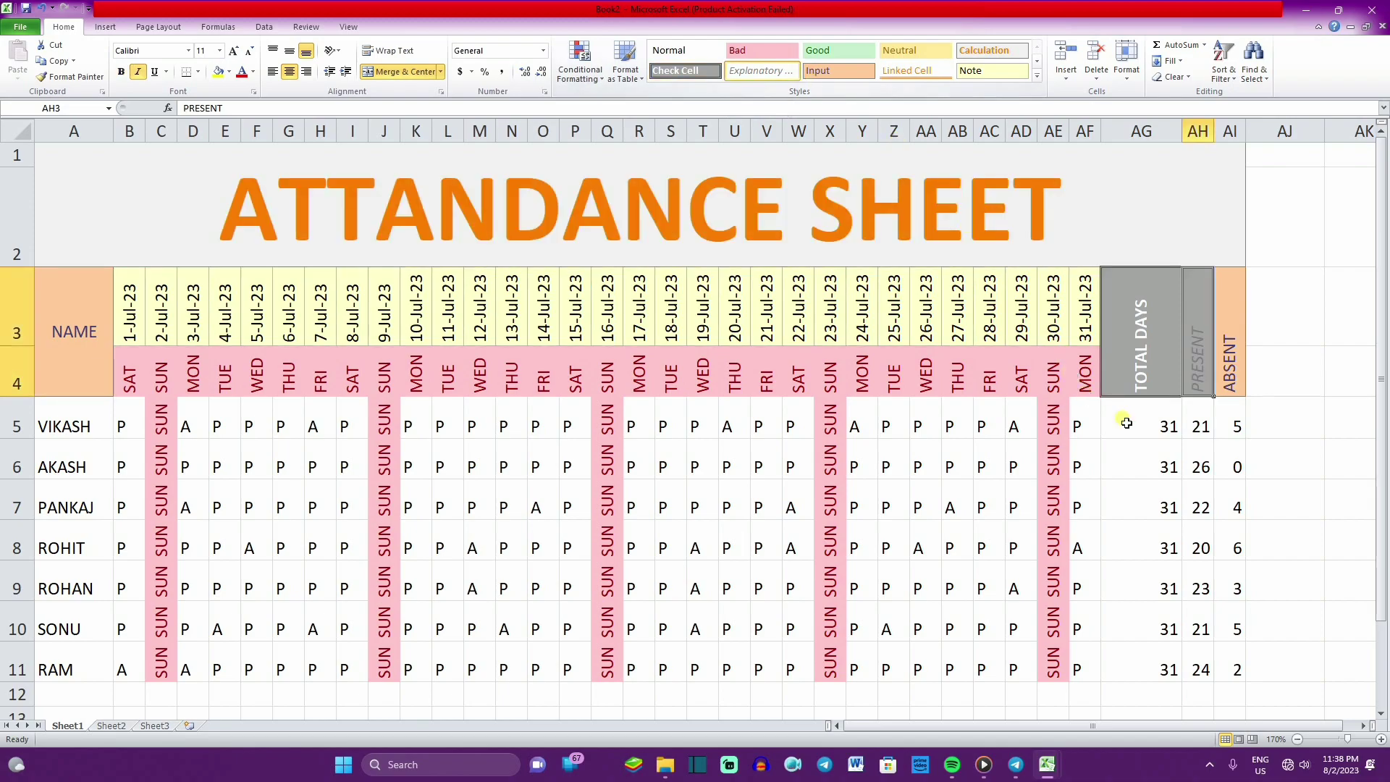
left_click(1149, 435)
left_click(1191, 385)
left_click(1127, 427)
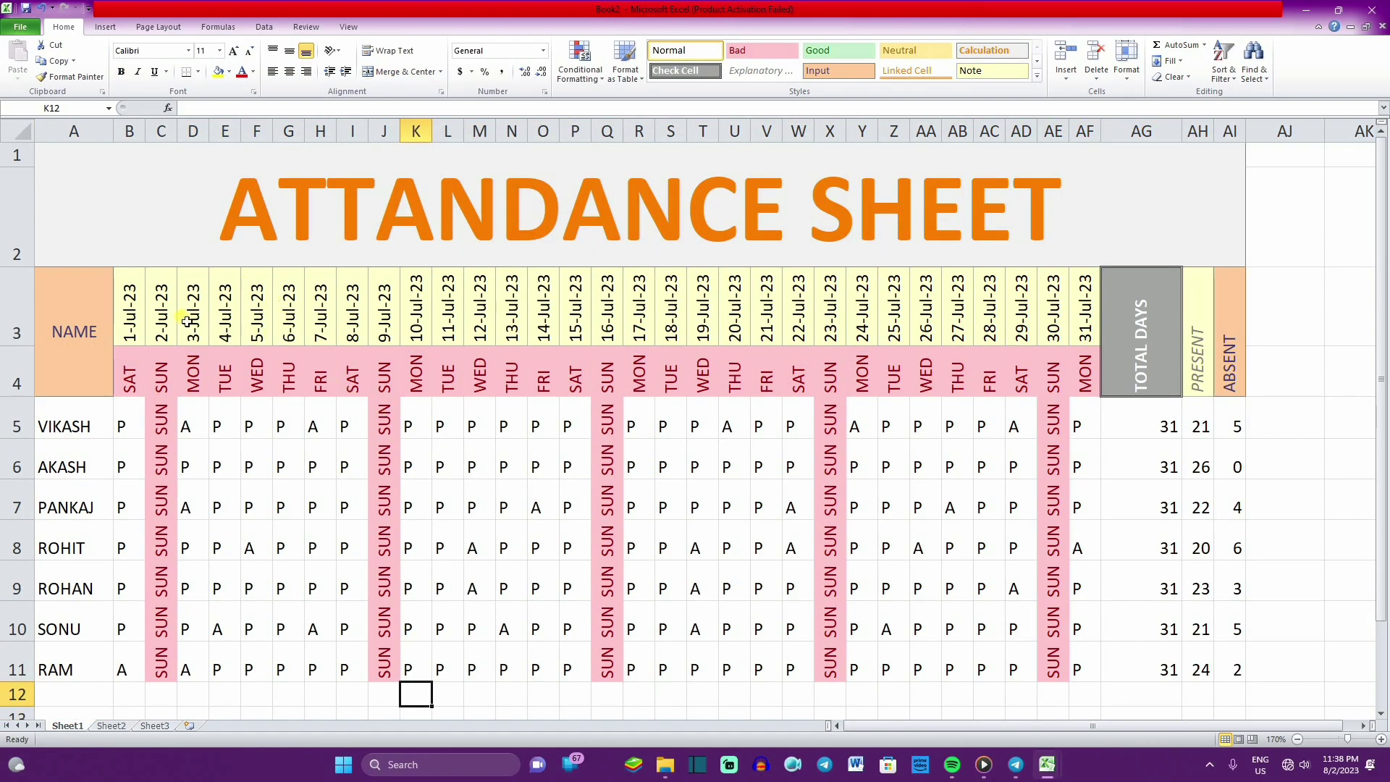
AutoFit the attendance table's column widths, then check the narrower 20-Jul THU column.
left_click_drag(98, 305, 1239, 670)
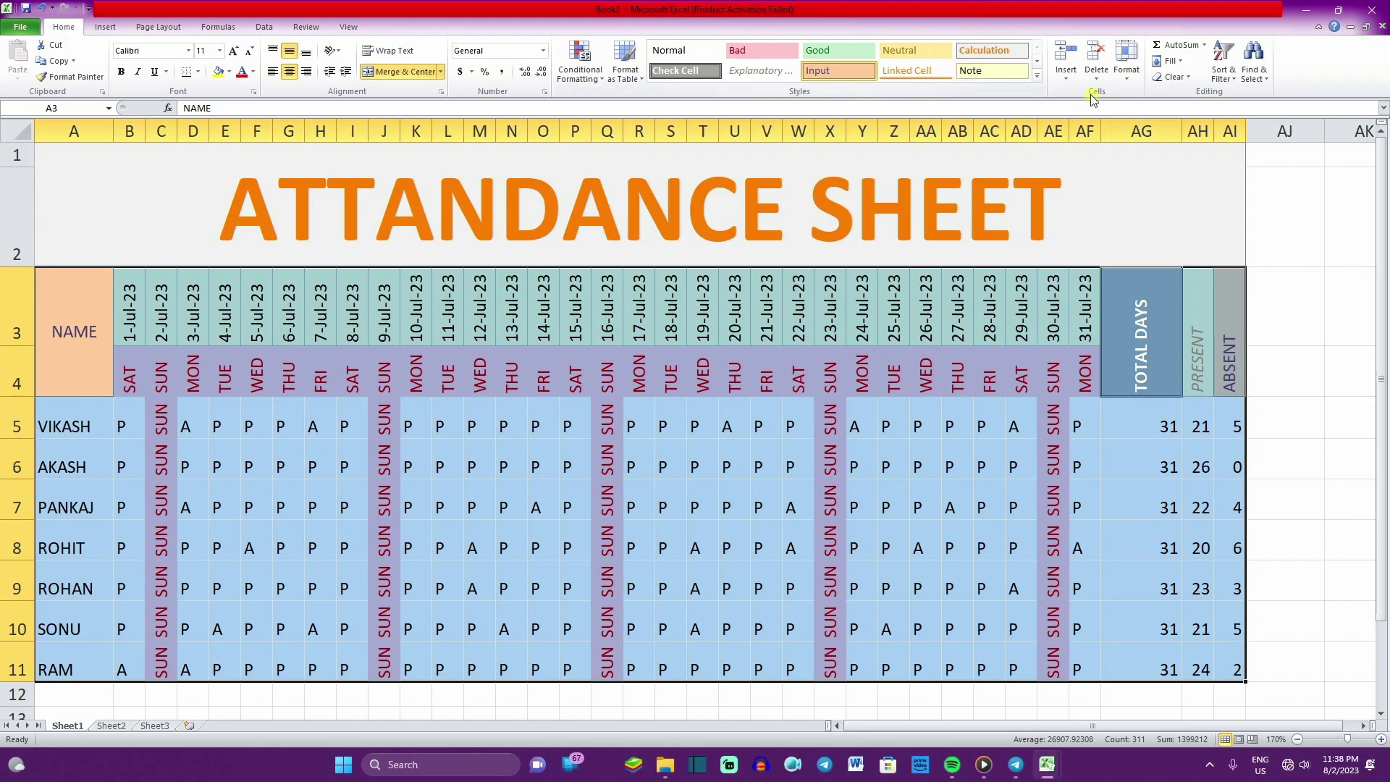
left_click(1126, 64)
left_click(1179, 160)
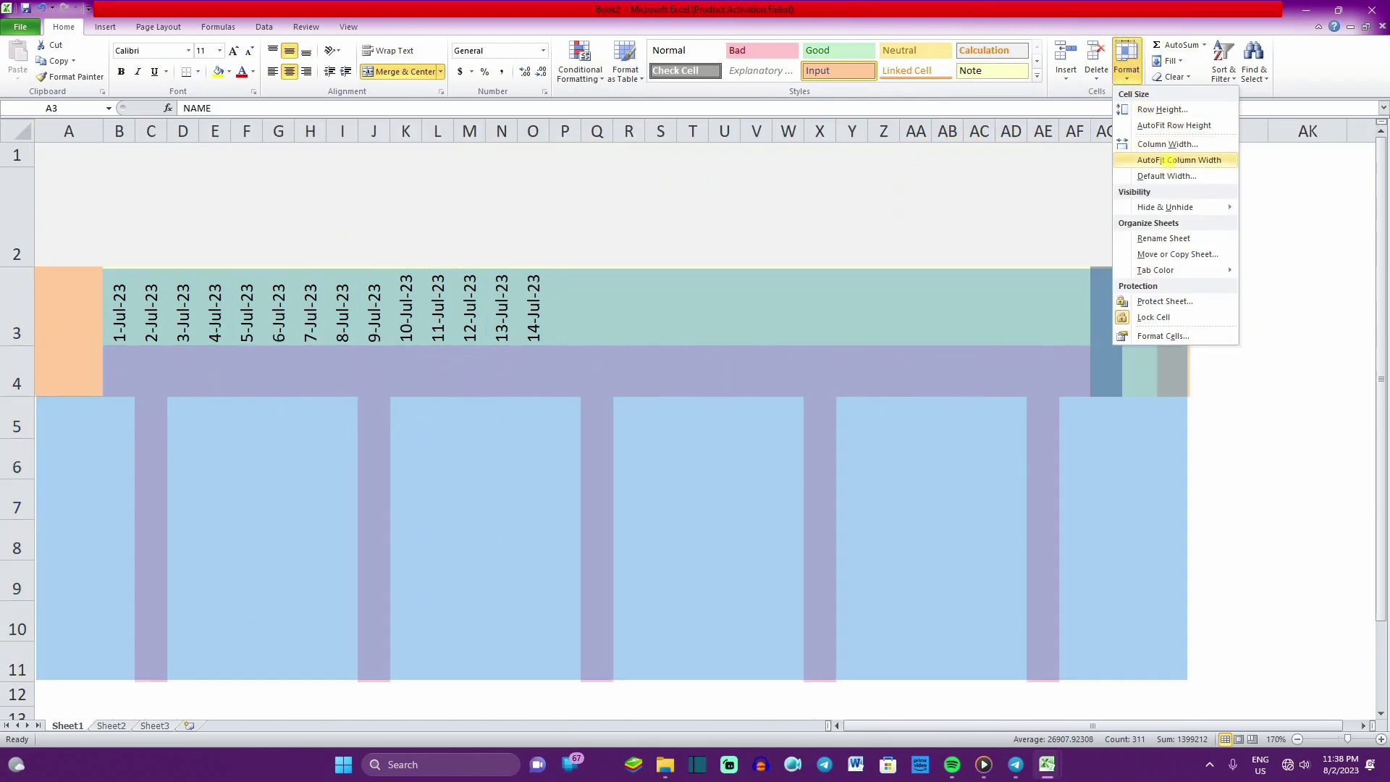
left_click(1218, 302)
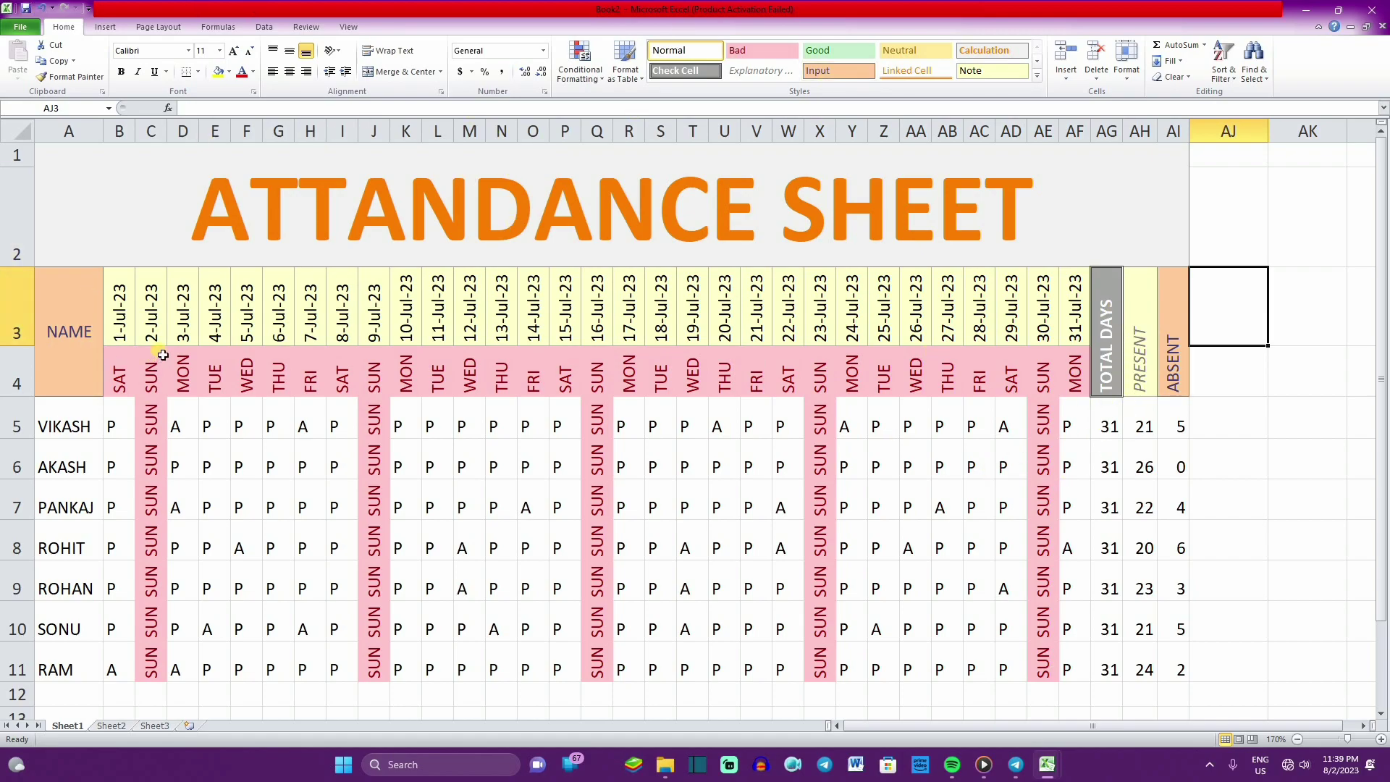
left_click(732, 375)
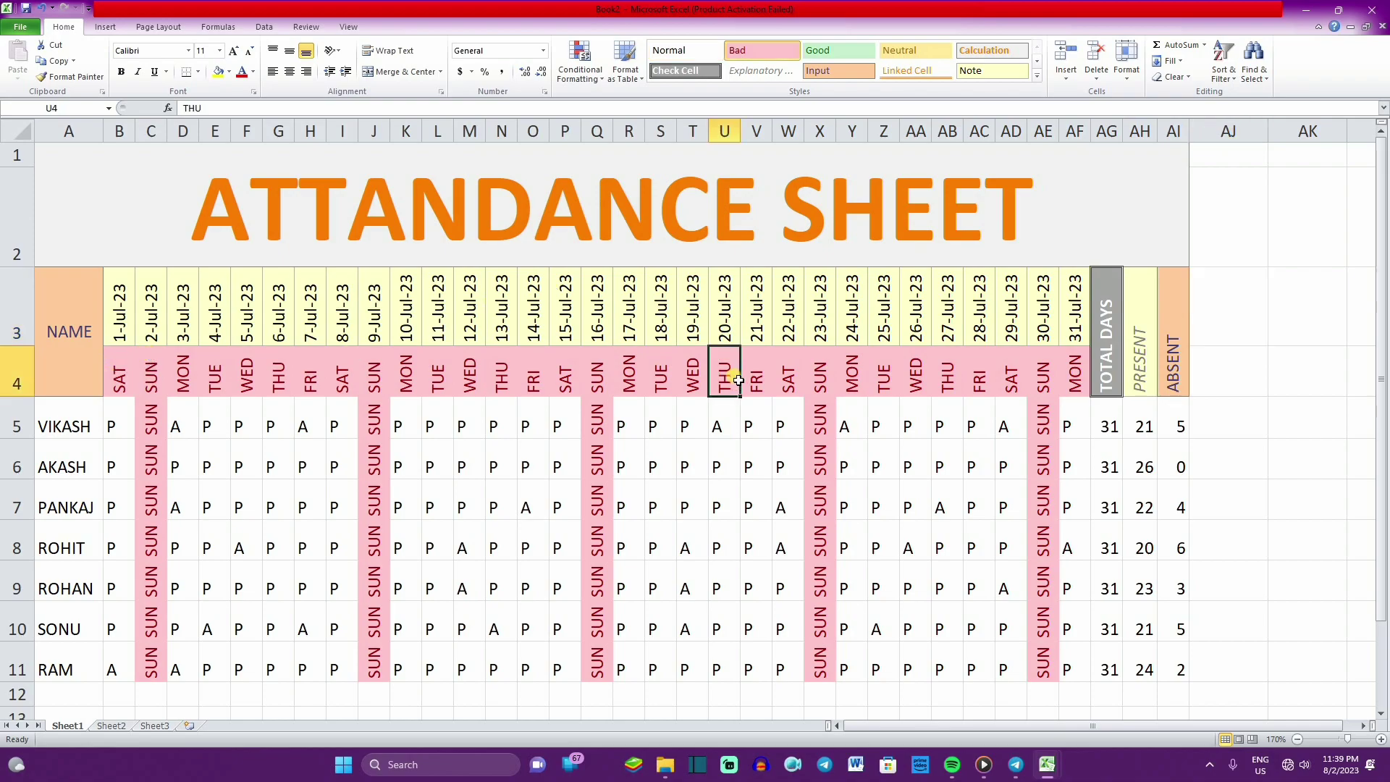
left_click(740, 433)
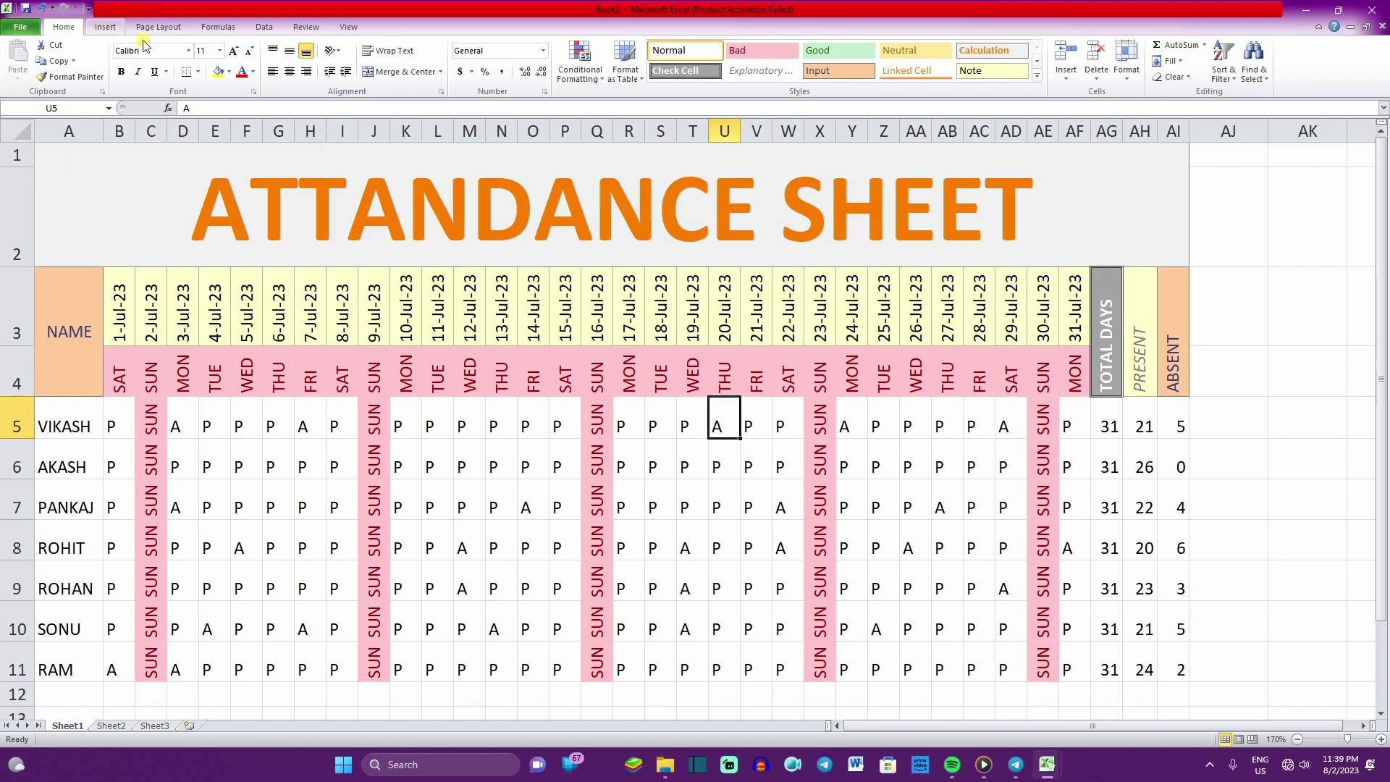
Apply the Algerian font to the ATTANDANCE SHEET title.
left_click(258, 192)
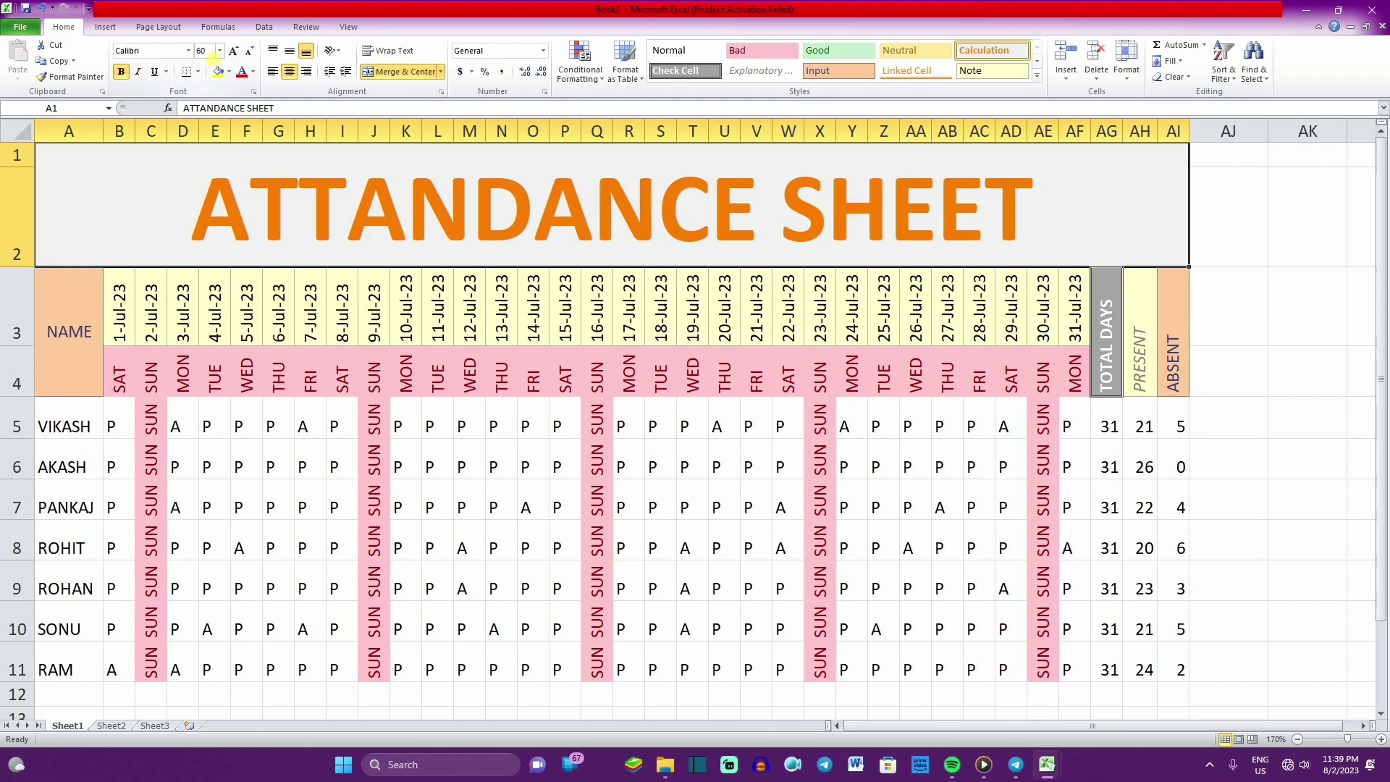
left_click(189, 52)
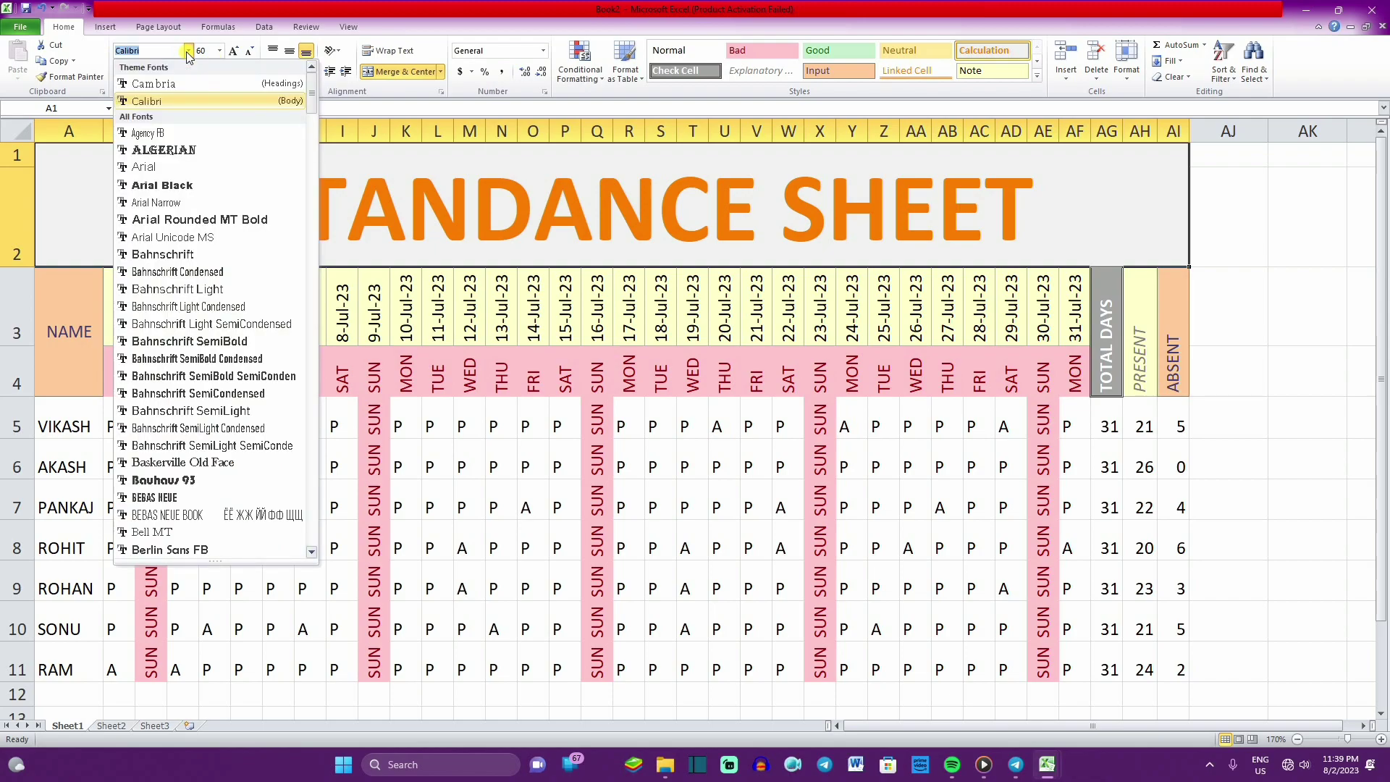
left_click(182, 150)
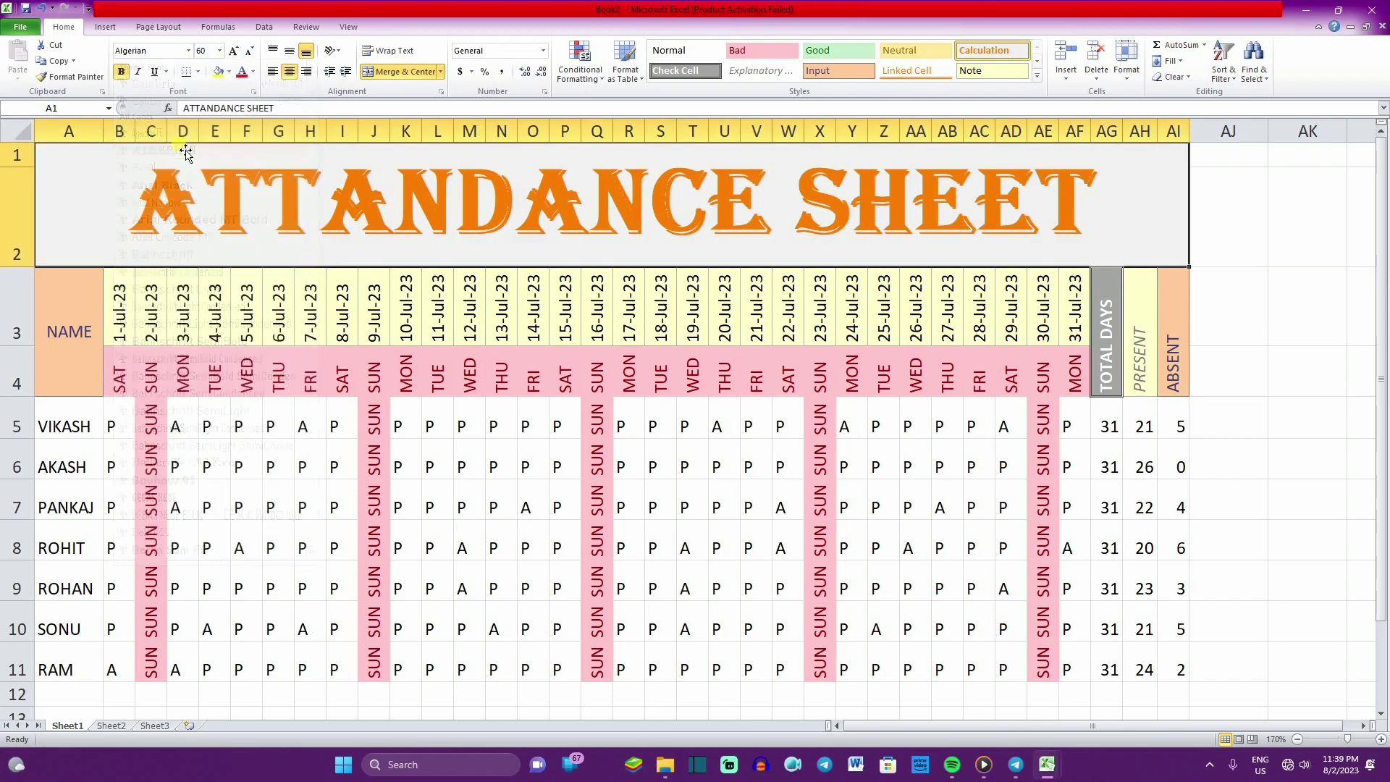
Try a black fill on the title, then revert it to No Fill, keeping orange text.
left_click(226, 73)
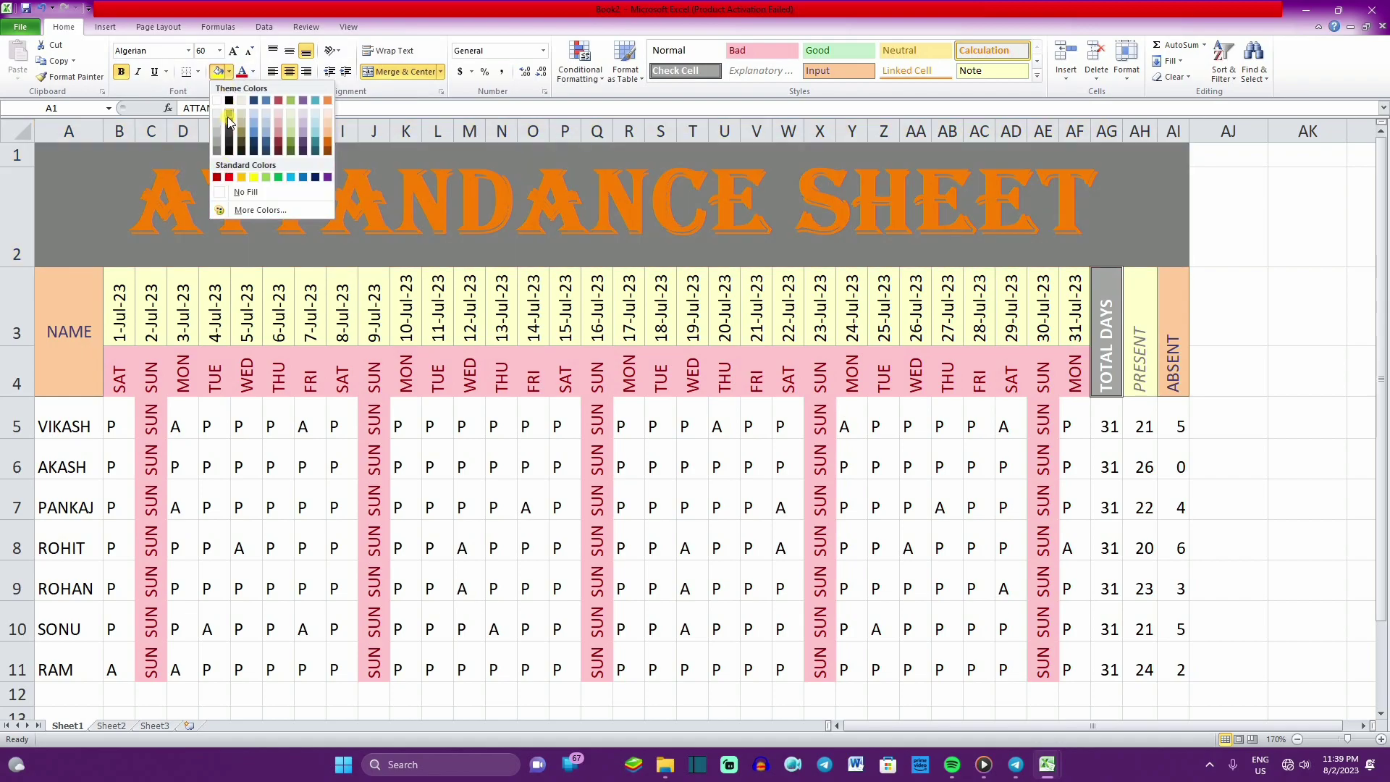
left_click(228, 150)
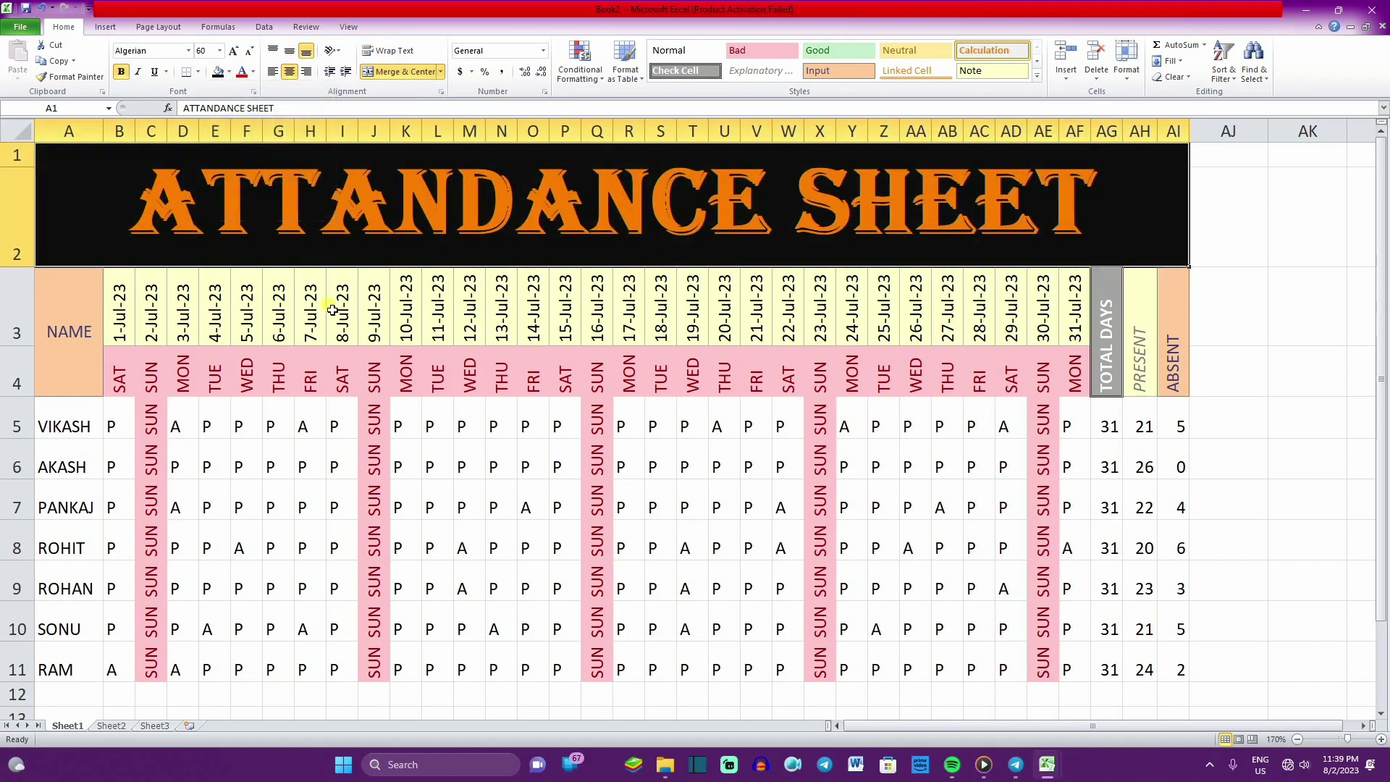
left_click(229, 72)
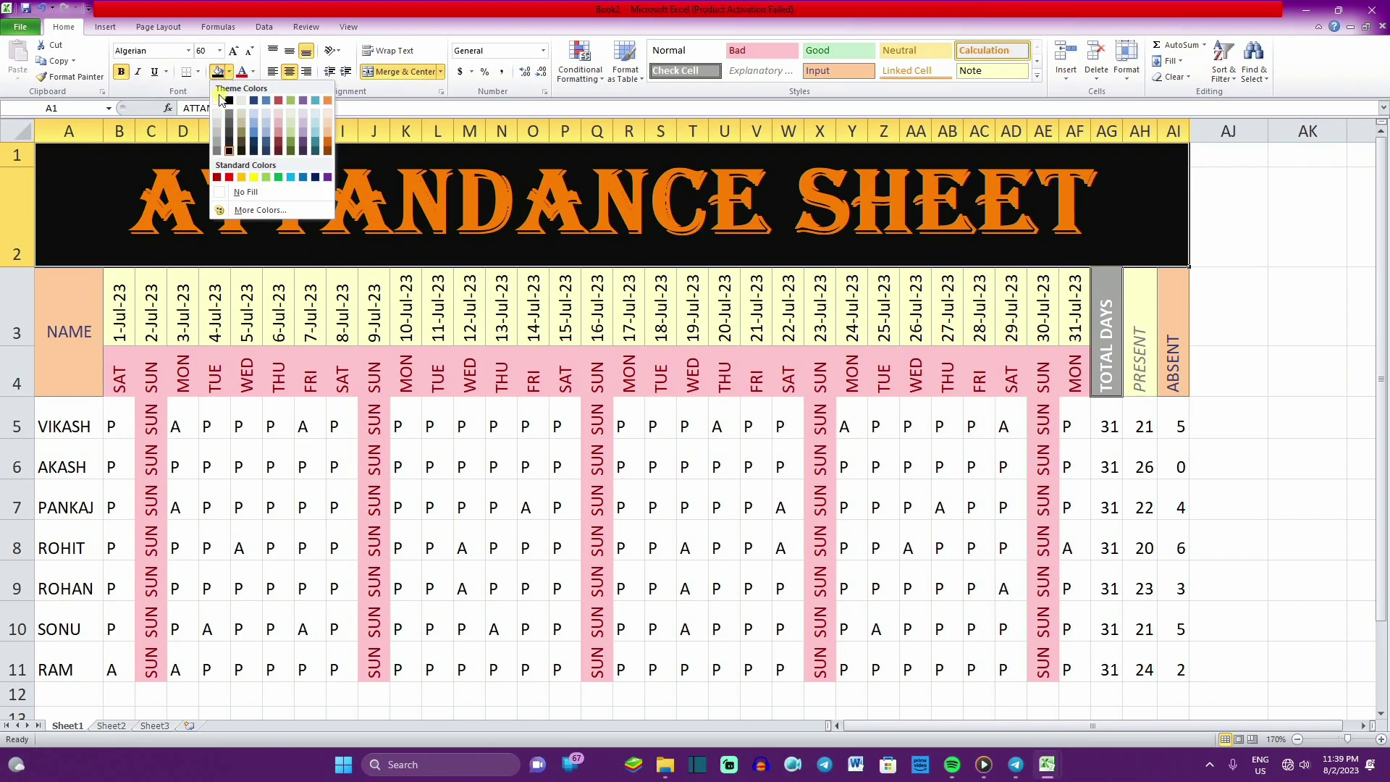
left_click(326, 185)
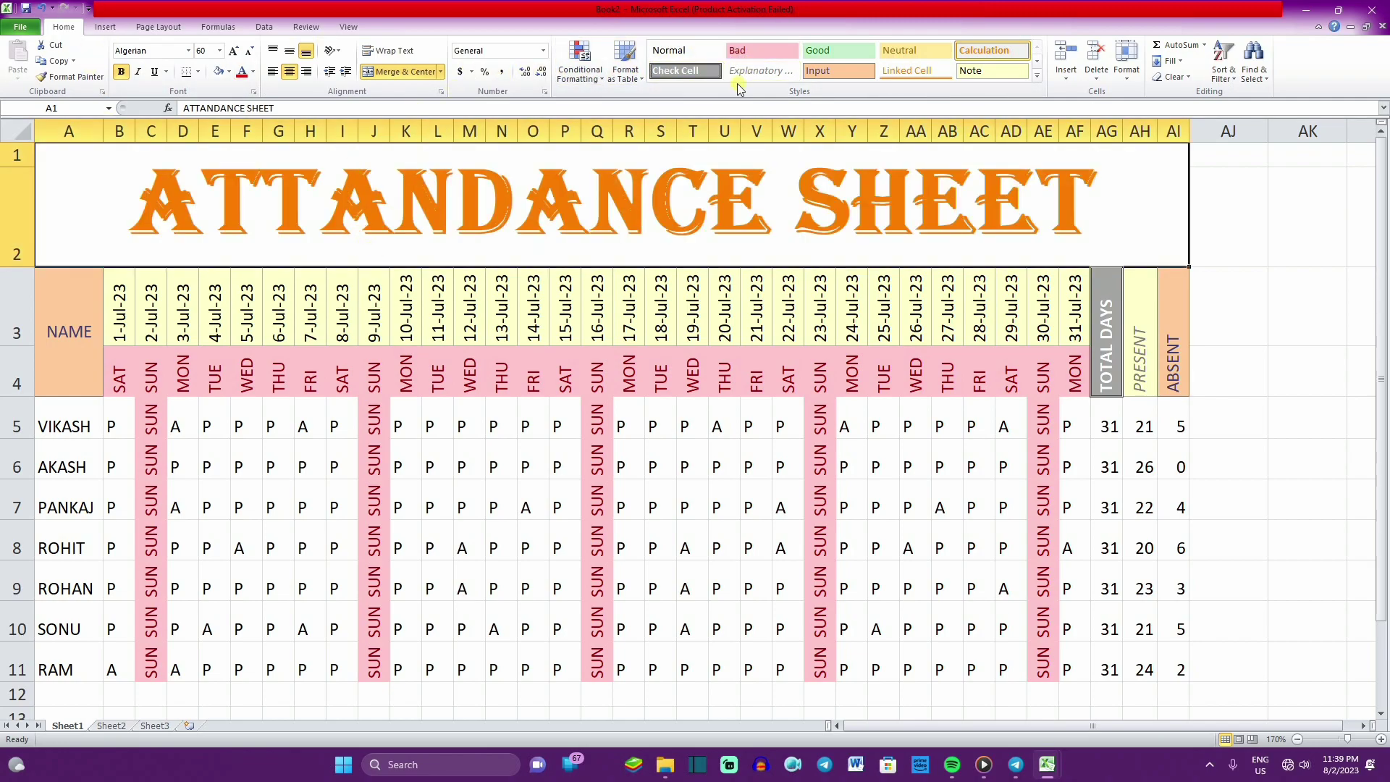
left_click(375, 383)
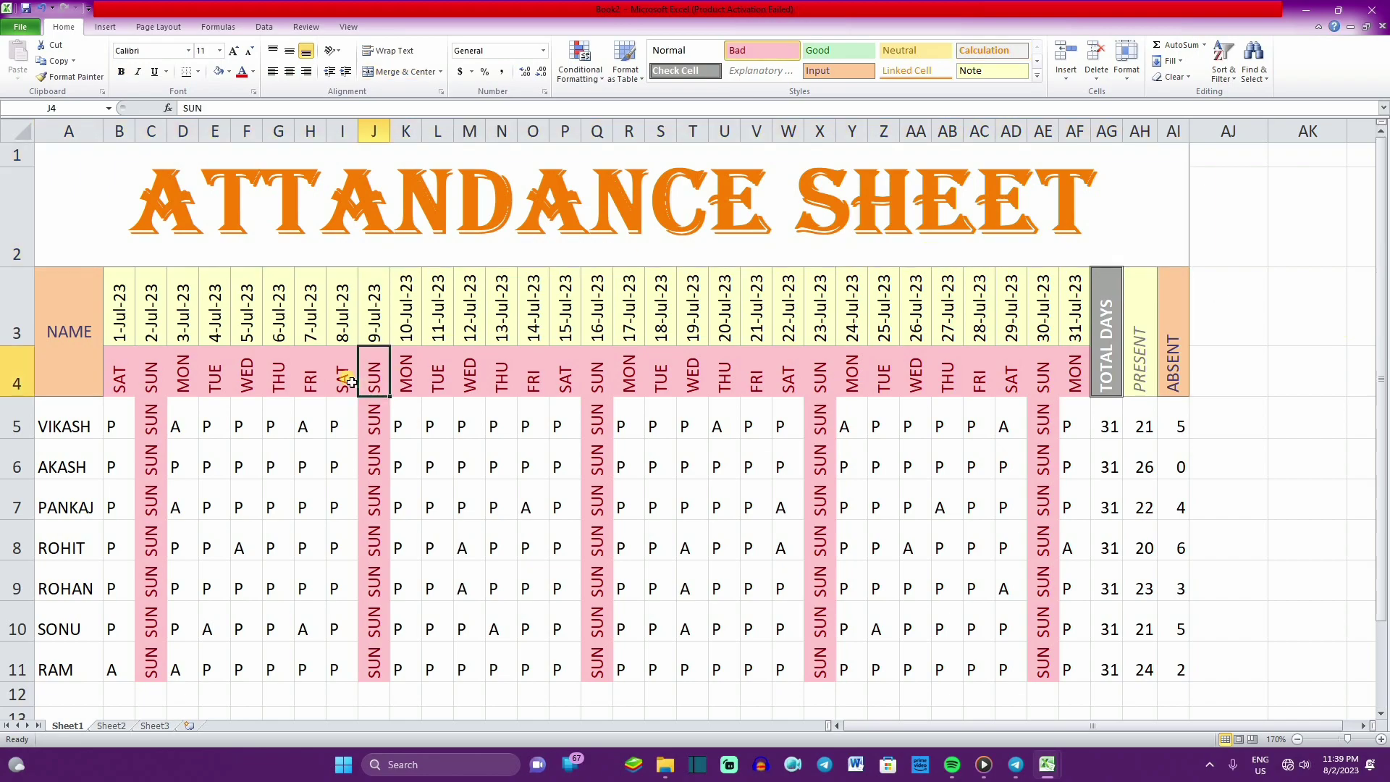
left_click(328, 193)
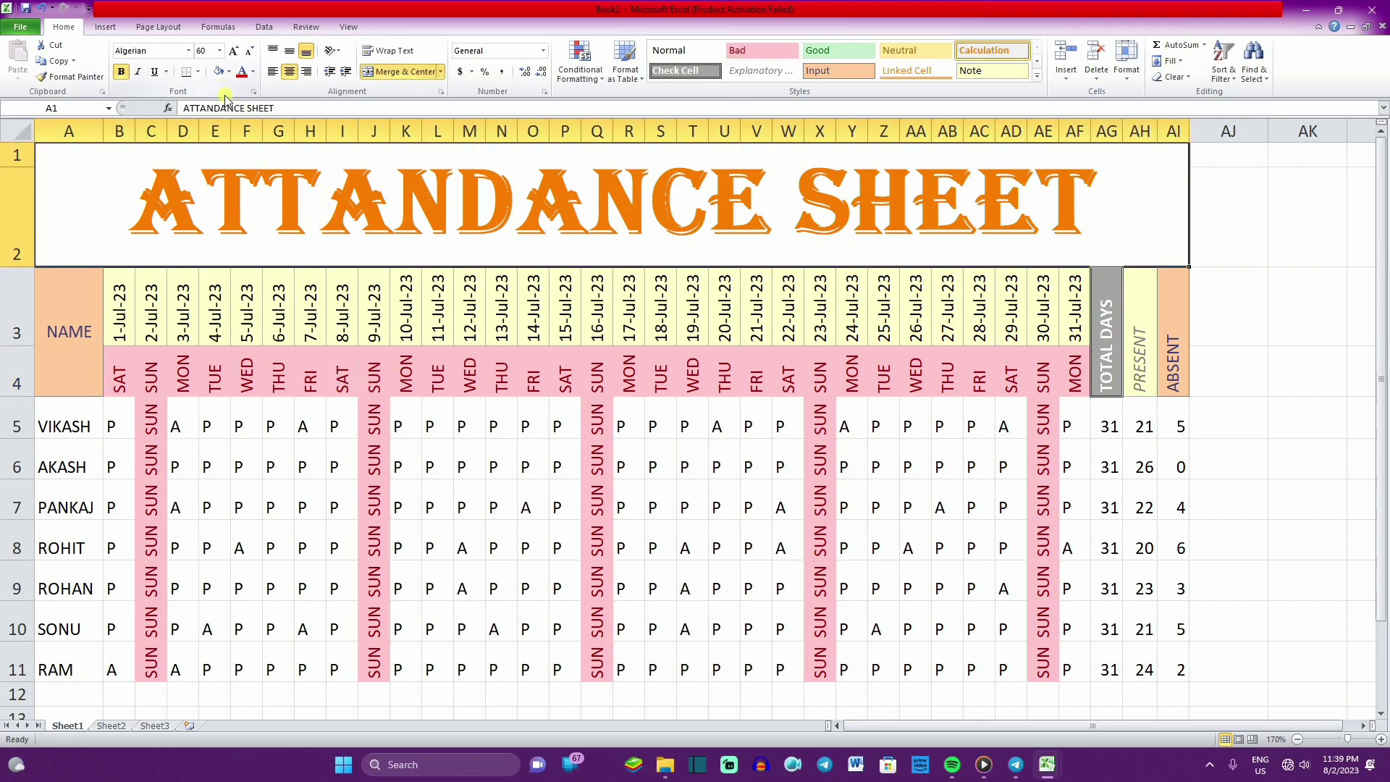
key("ctrl+z")
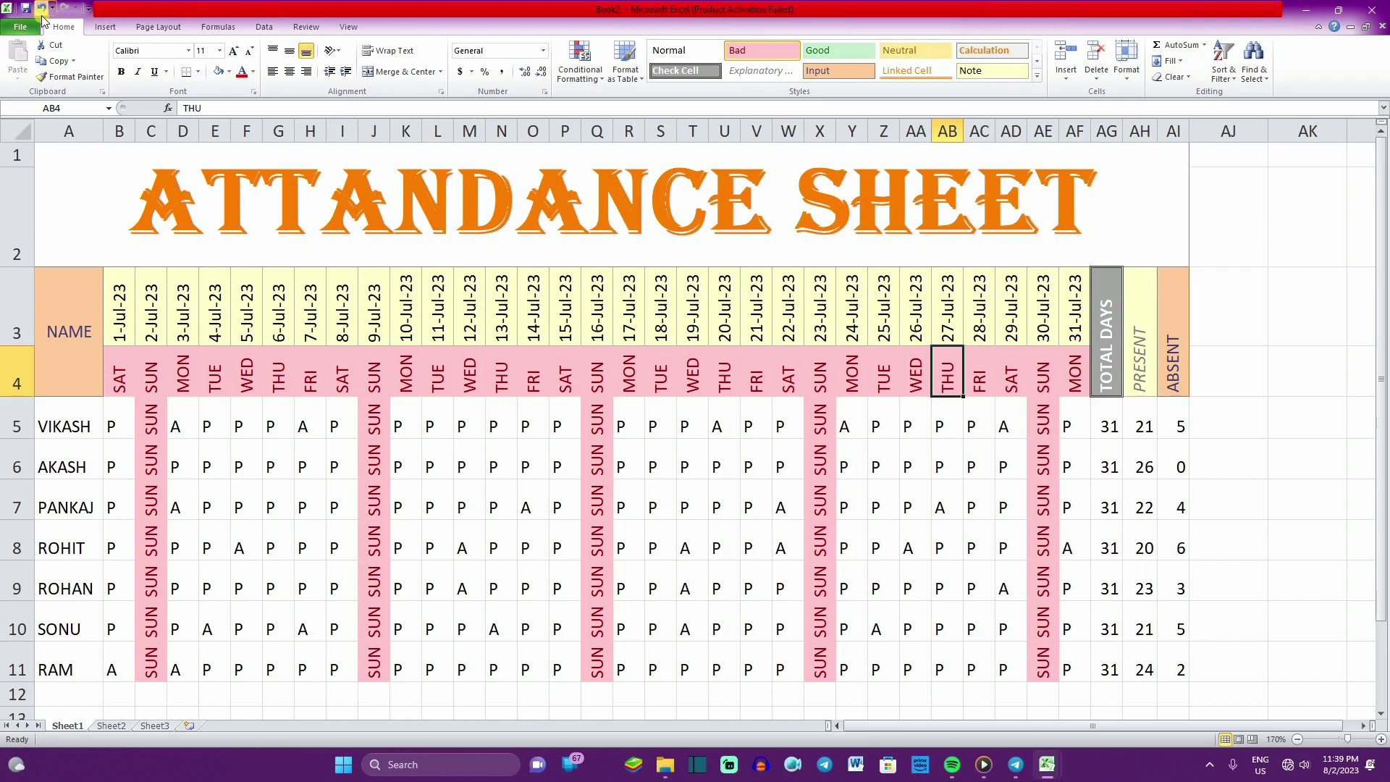
Save the workbook as 'AS 2' in the Documents folder.
left_click(24, 10)
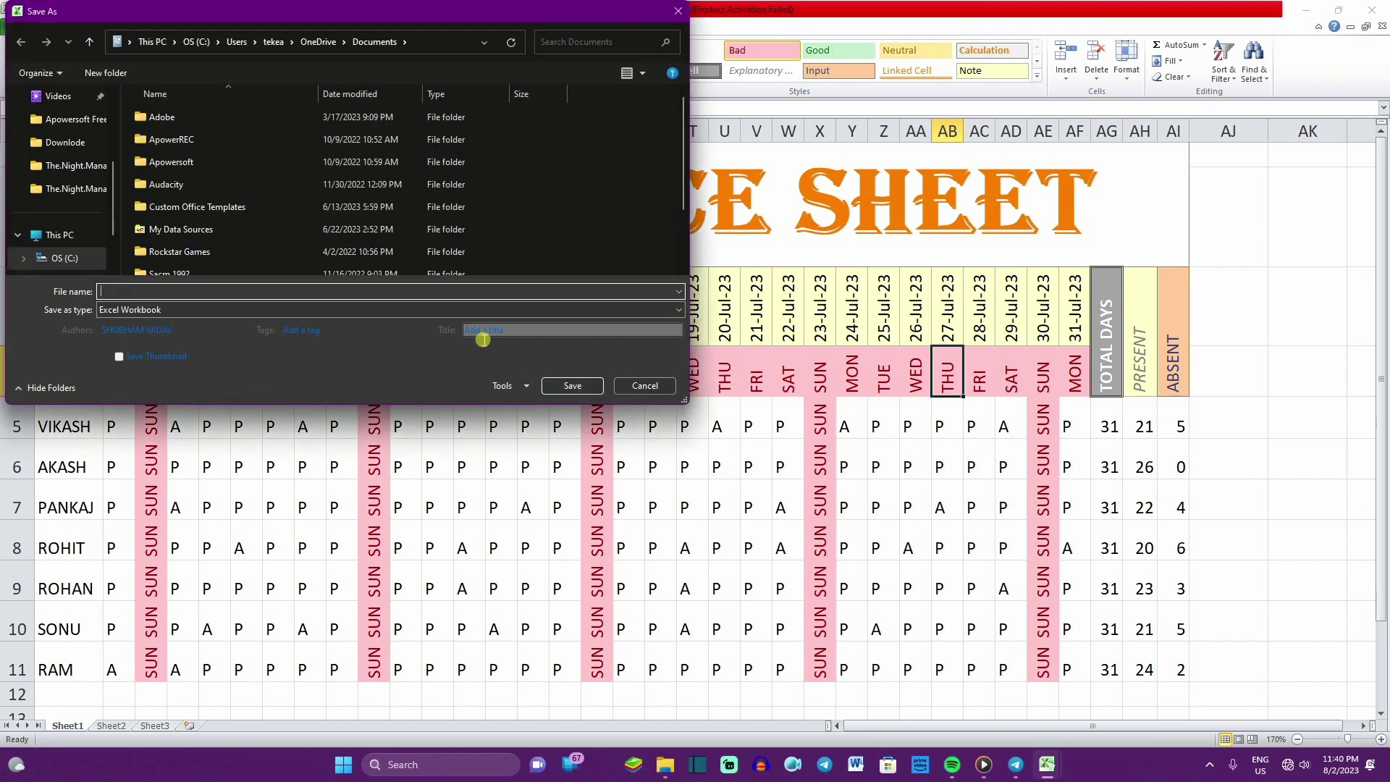
type("AS")
type(" 2")
key("Return")
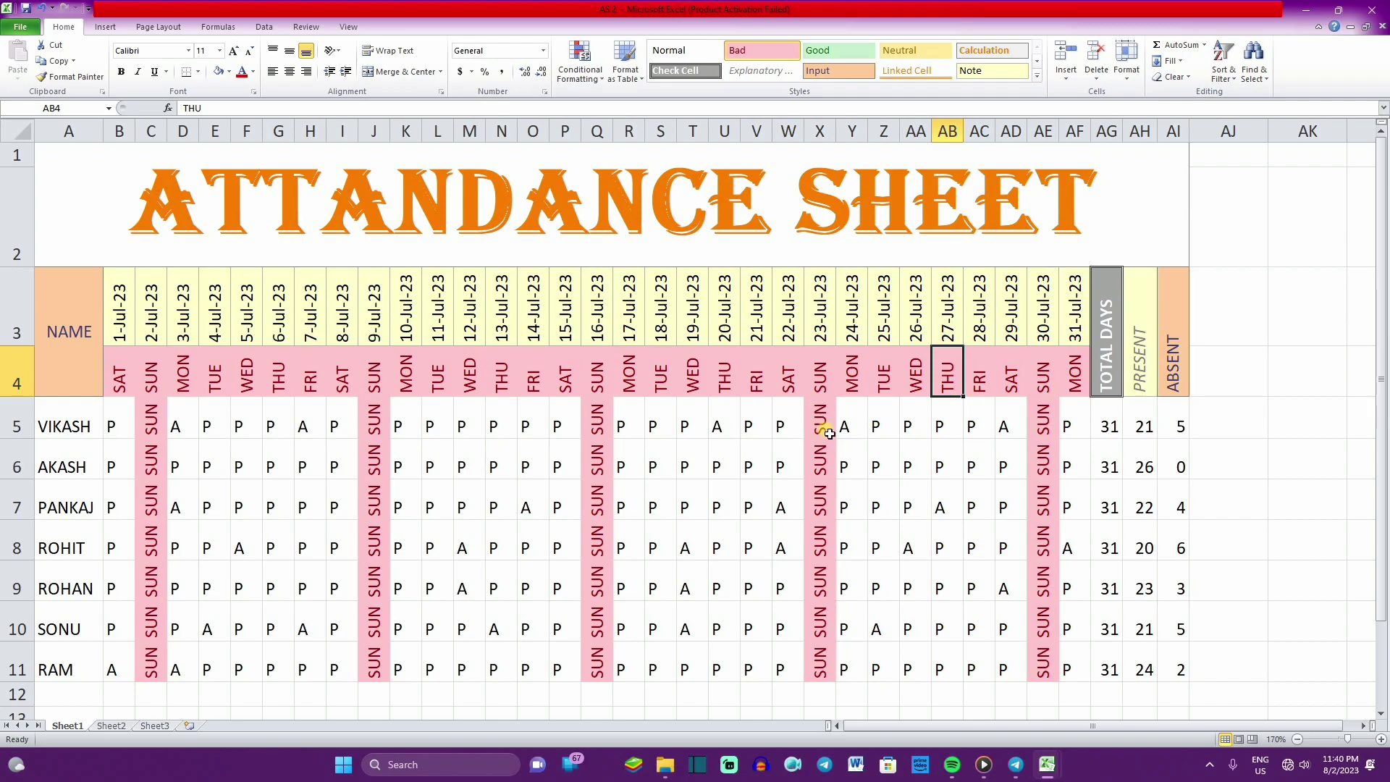
left_click(891, 569)
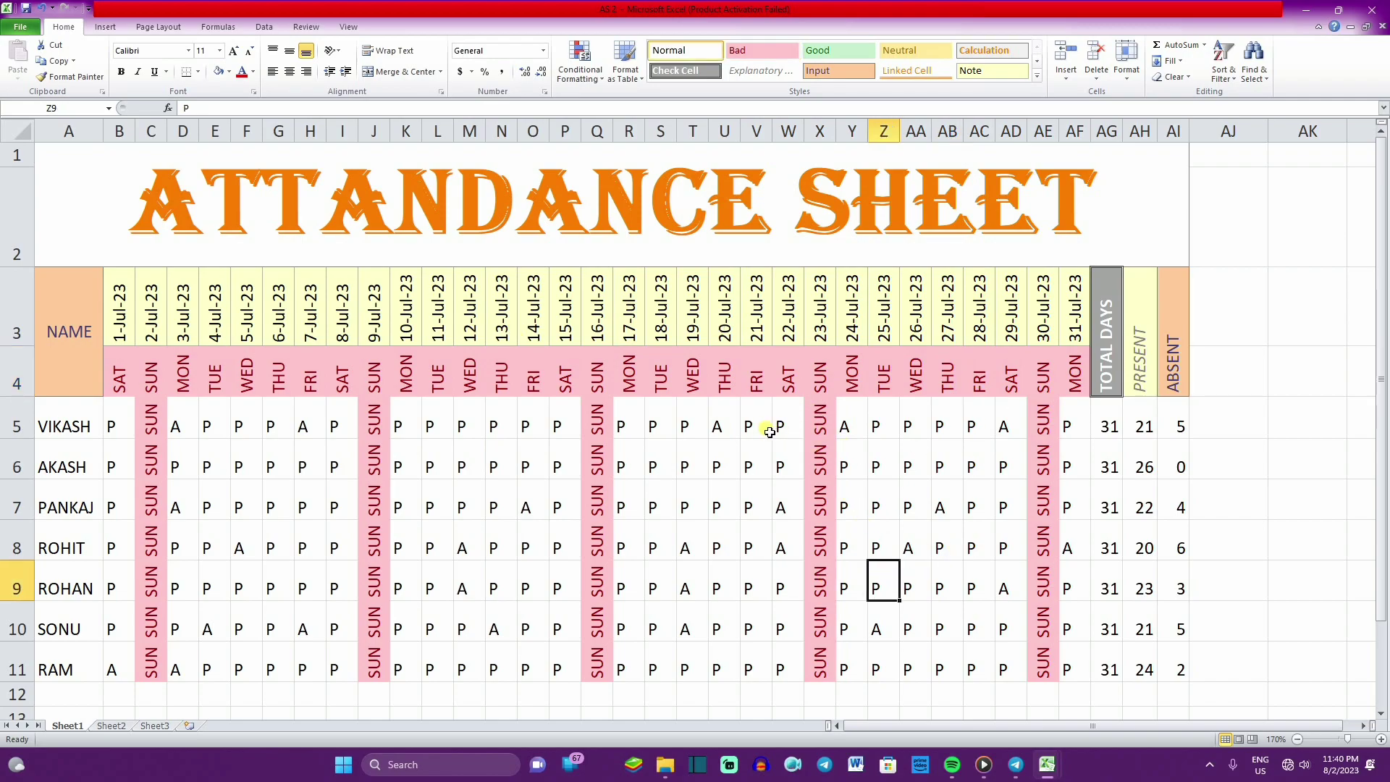